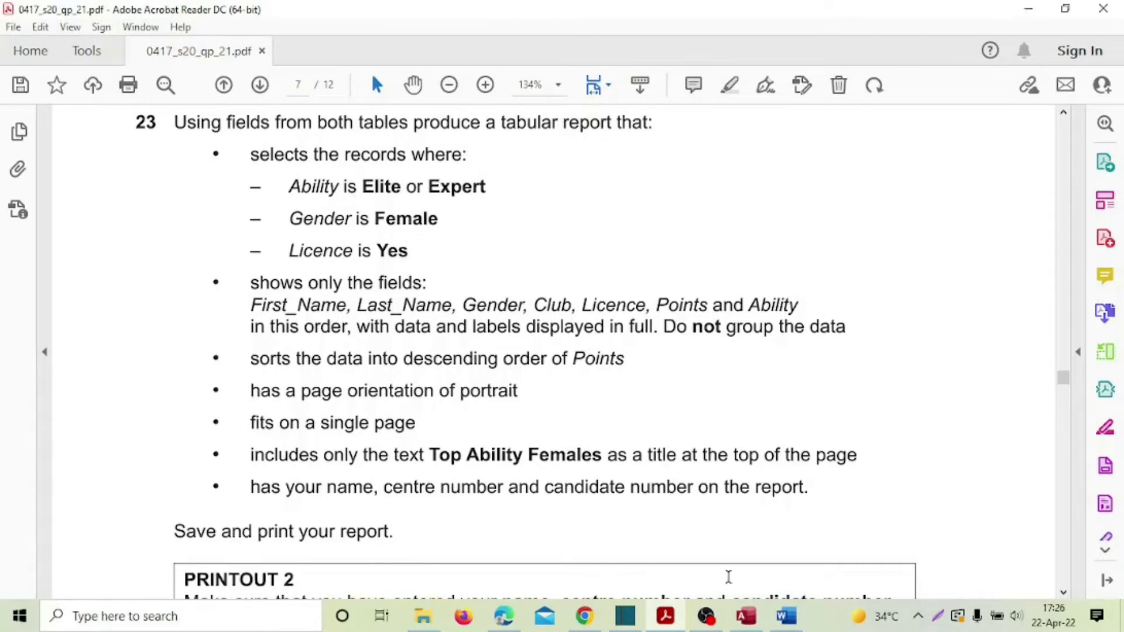
# Switch to the 2020ACC database in Access and close the open J2120RACE table
pyautogui.click(745, 616)
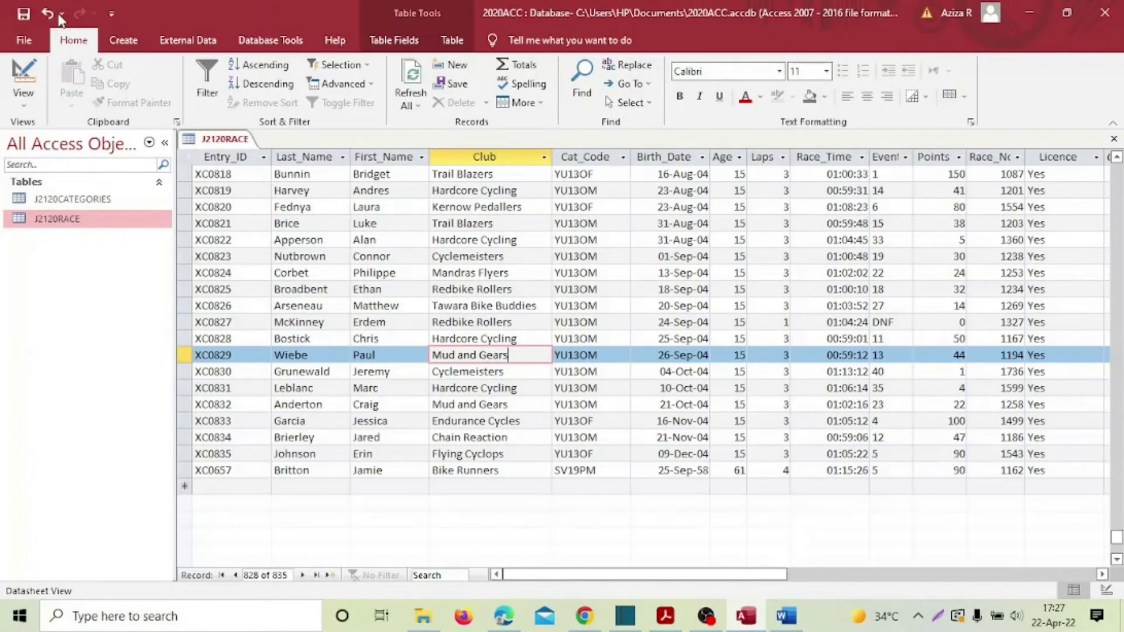
pyautogui.click(1112, 141)
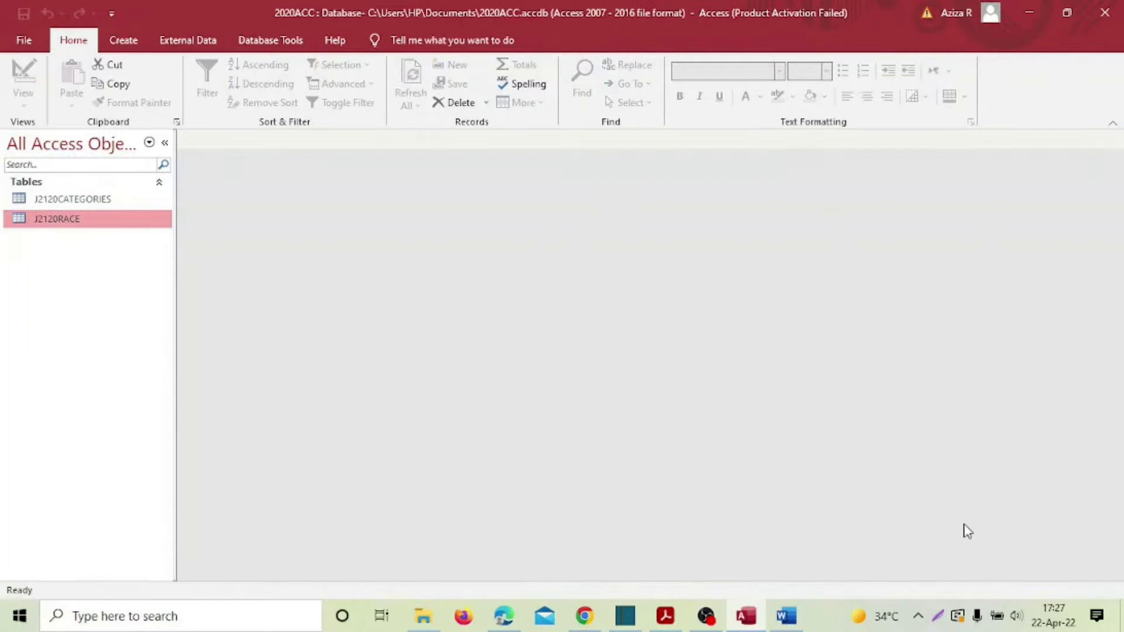
pyautogui.click(123, 40)
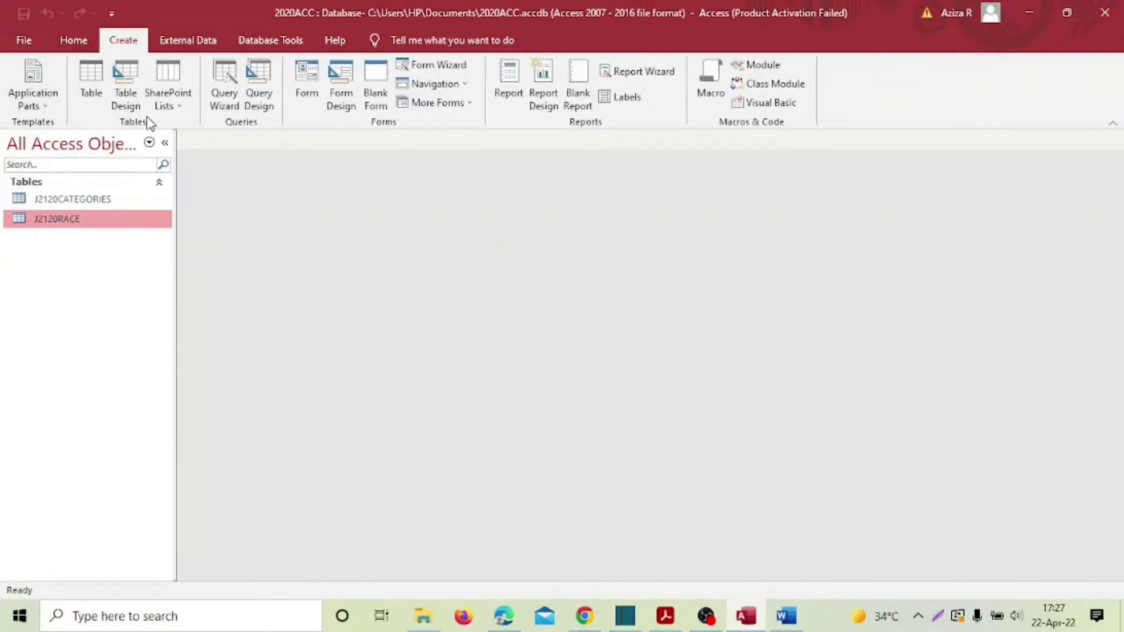
pyautogui.click(259, 74)
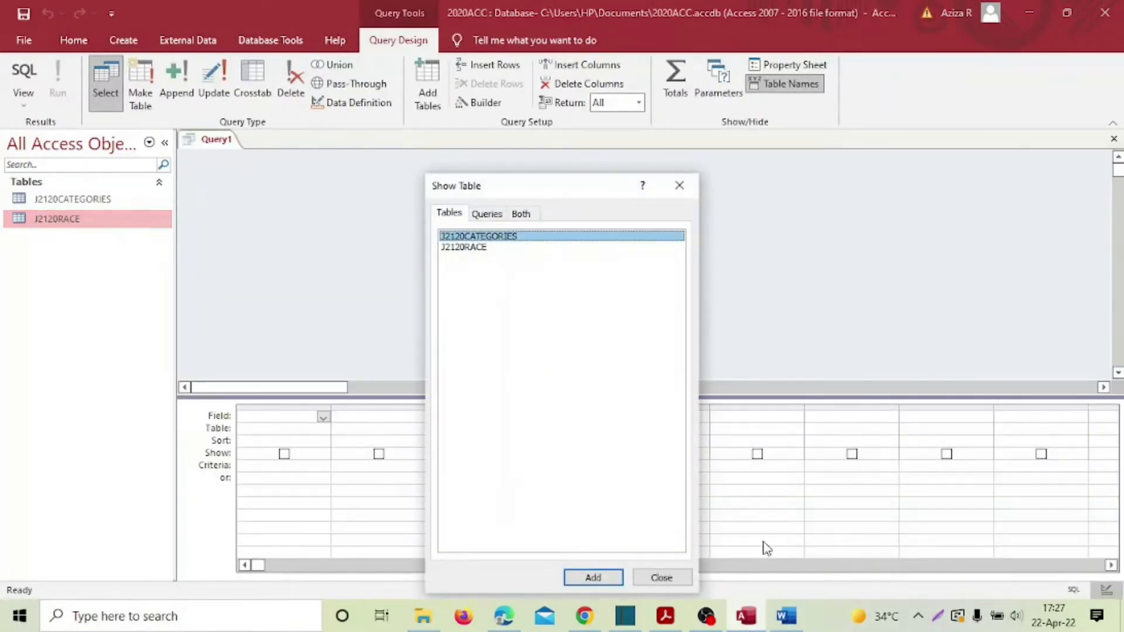
pyautogui.click(661, 577)
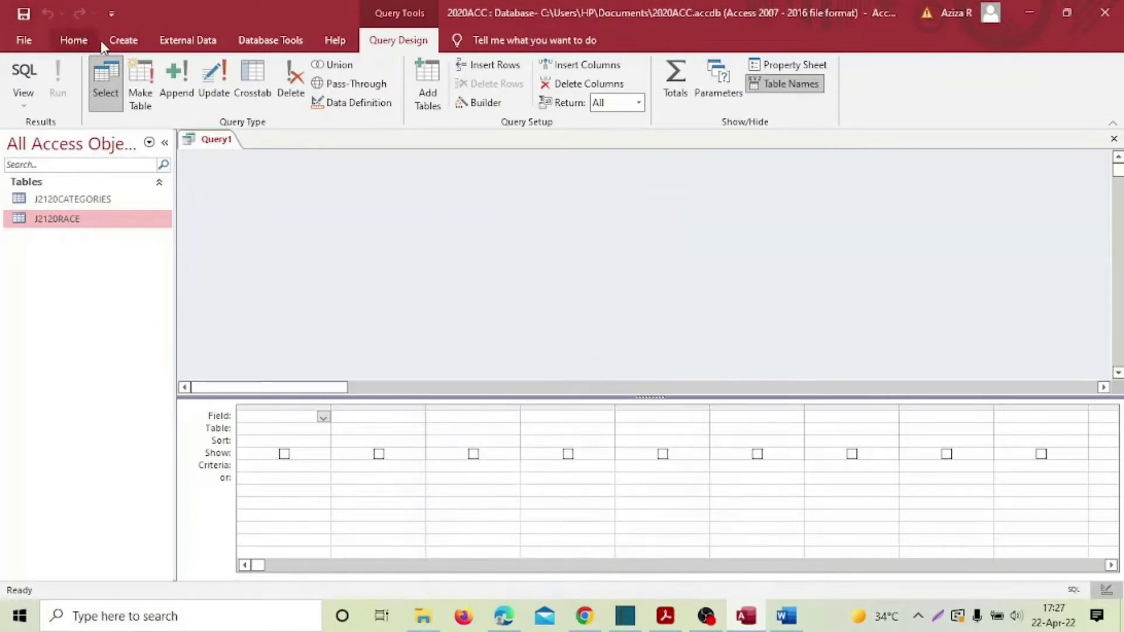
pyautogui.click(120, 41)
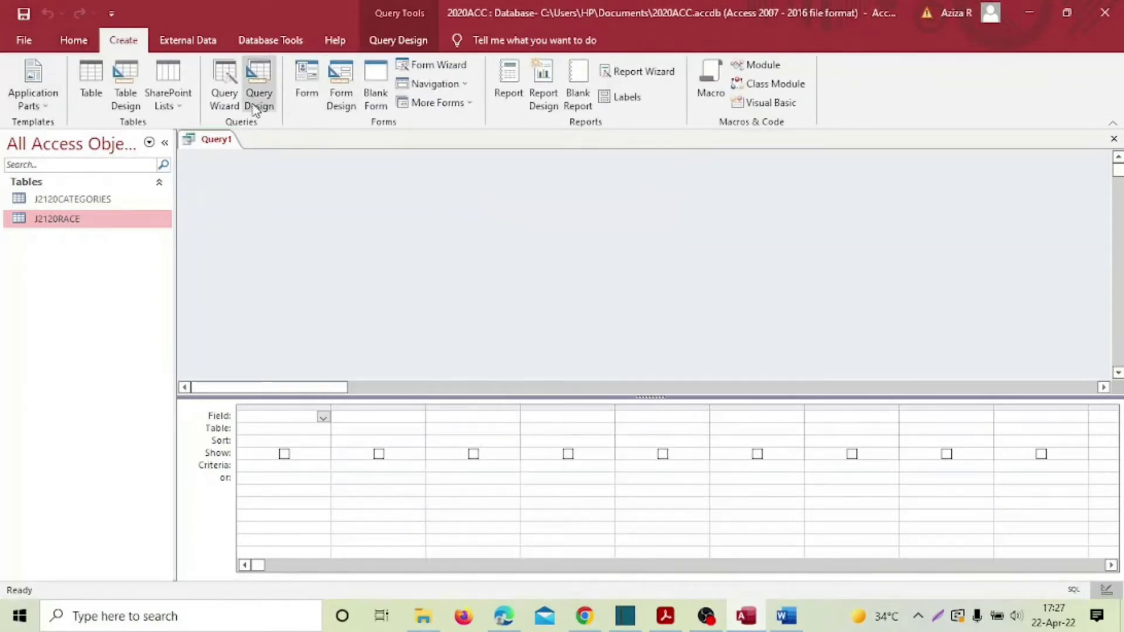
pyautogui.click(224, 80)
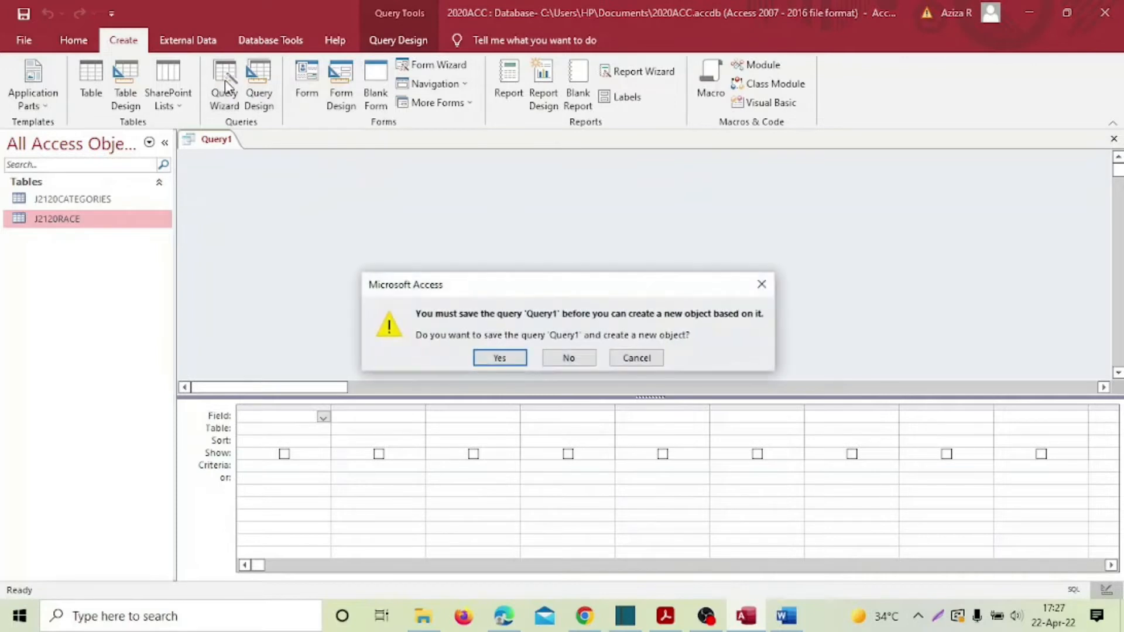
pyautogui.click(567, 359)
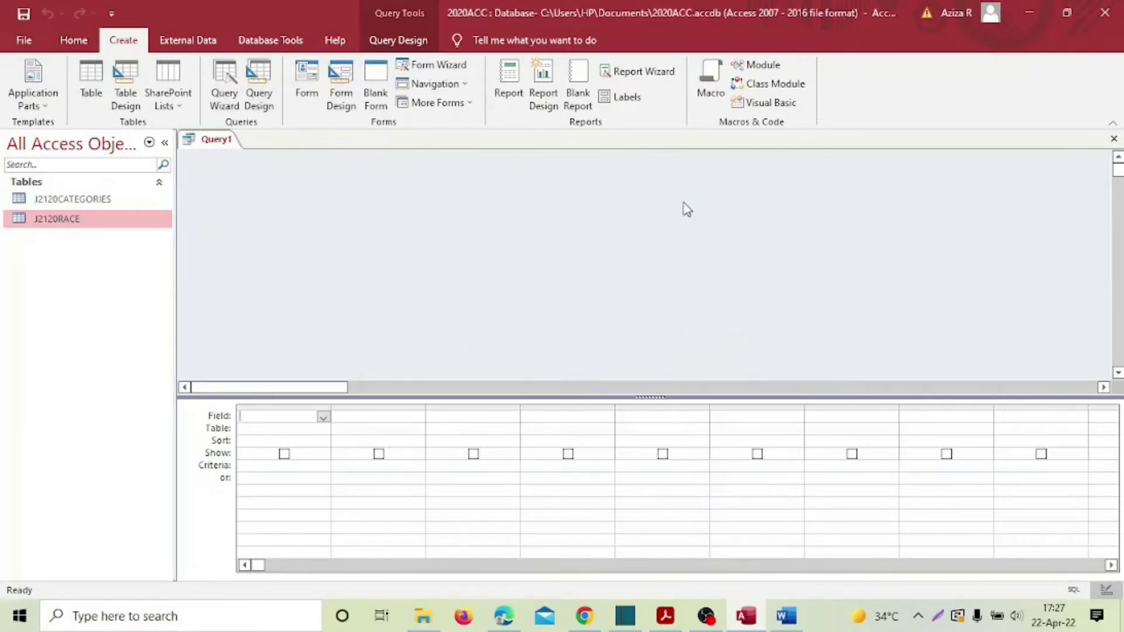
# Create a new query in Design view containing the J2120CATEGORIES and J2120RACE tables
pyautogui.click(259, 85)
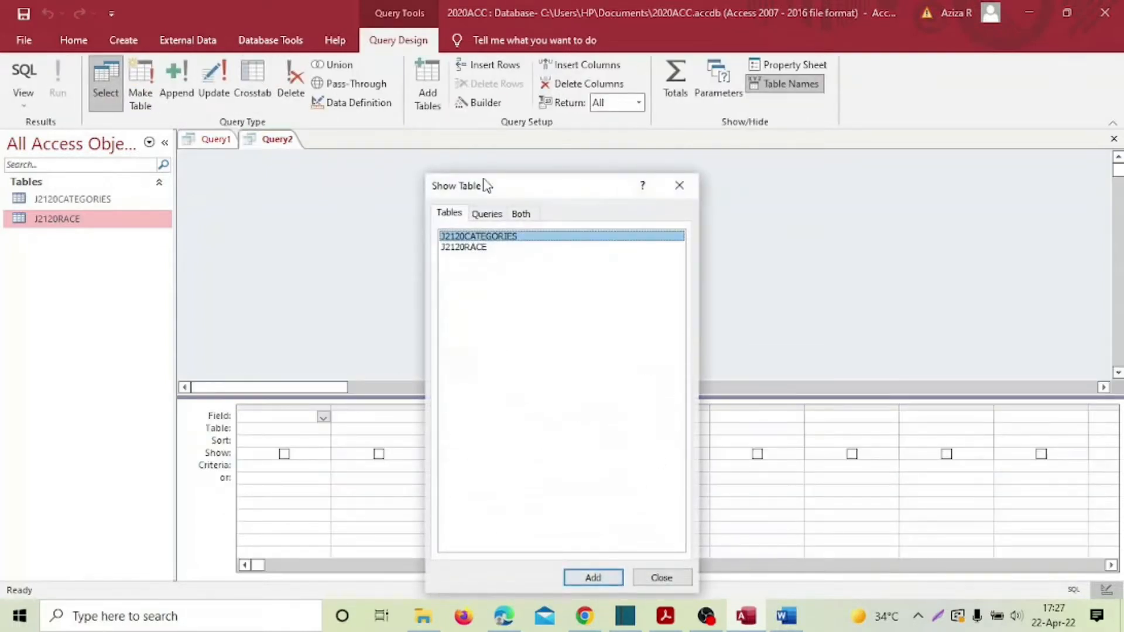
pyautogui.click(593, 578)
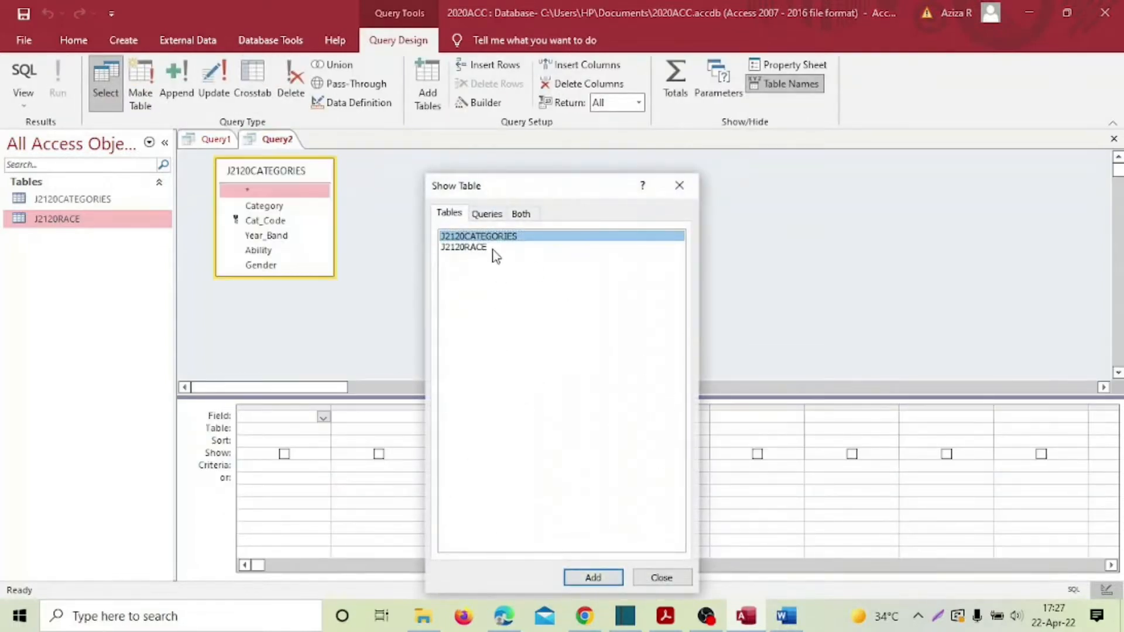
pyautogui.click(495, 248)
pyautogui.click(593, 578)
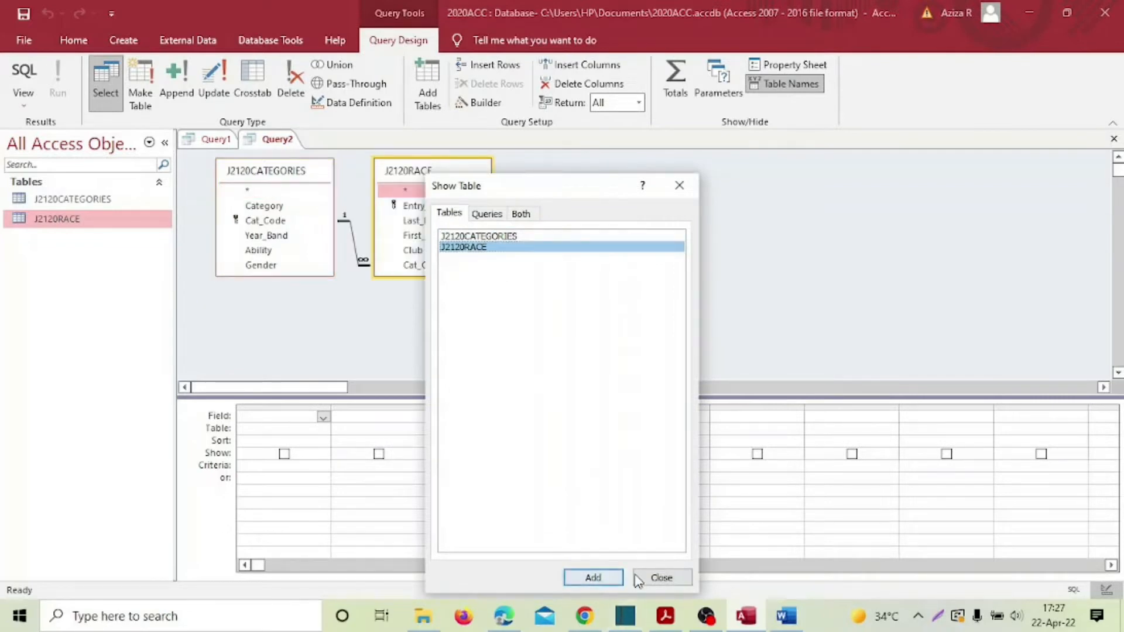
pyautogui.click(658, 578)
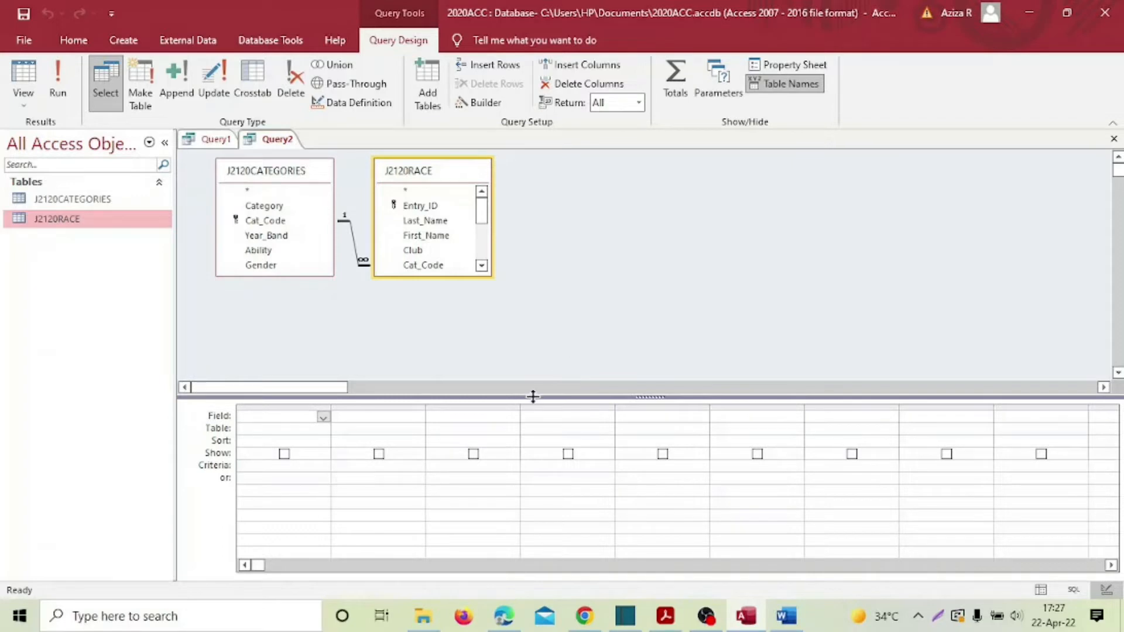
# Close the empty Query1, leaving only the query with both tables open
pyautogui.click(217, 141)
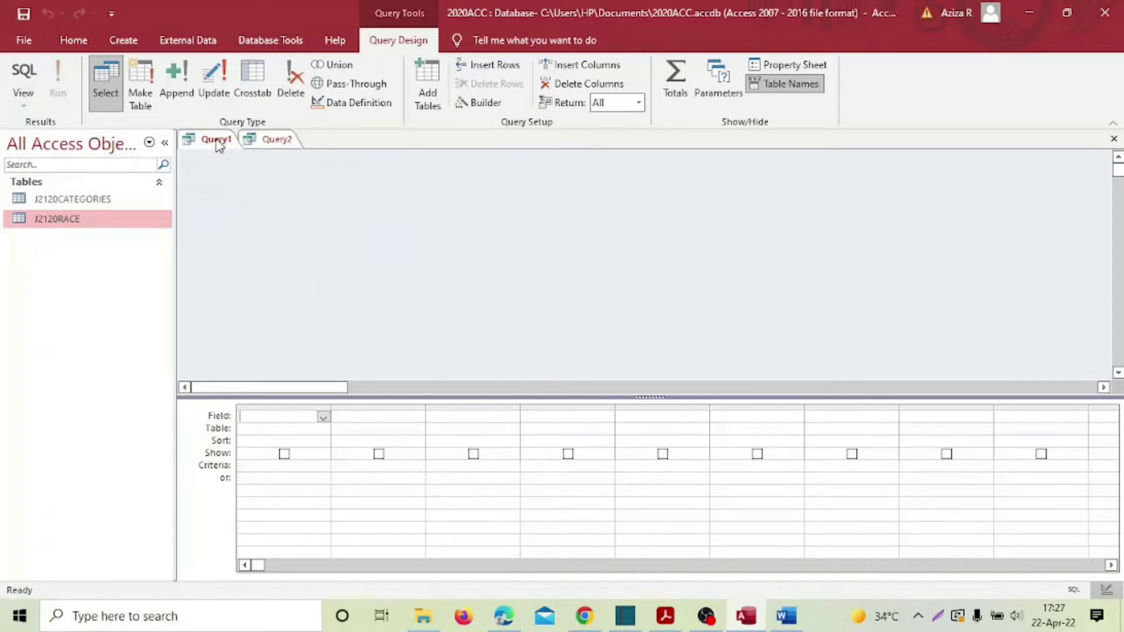
pyautogui.click(230, 146)
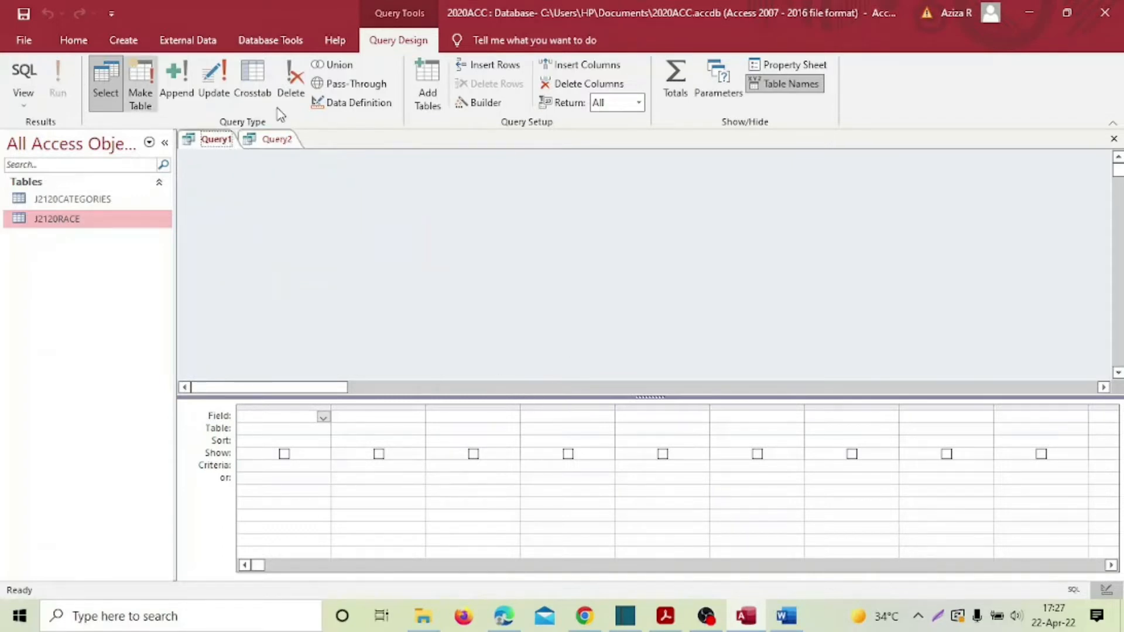
pyautogui.click(1114, 139)
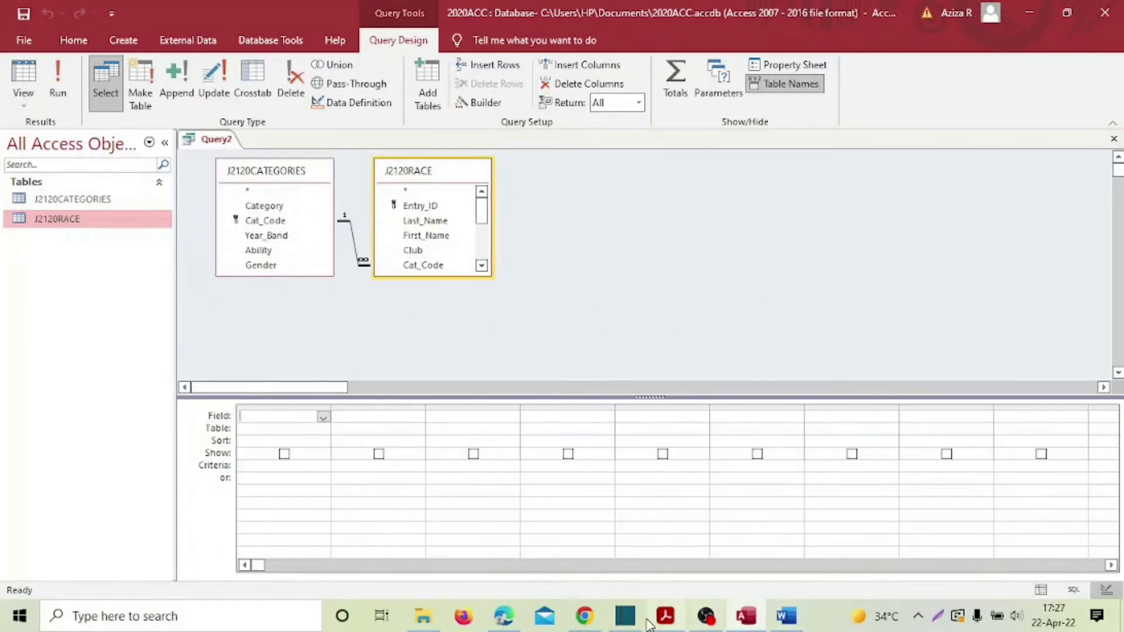
# Check the field list in the exam paper PDF and add First_Name and Last_Name from J2120RACE and Gender from J2120CATEGORIES to the Access query
pyautogui.click(666, 616)
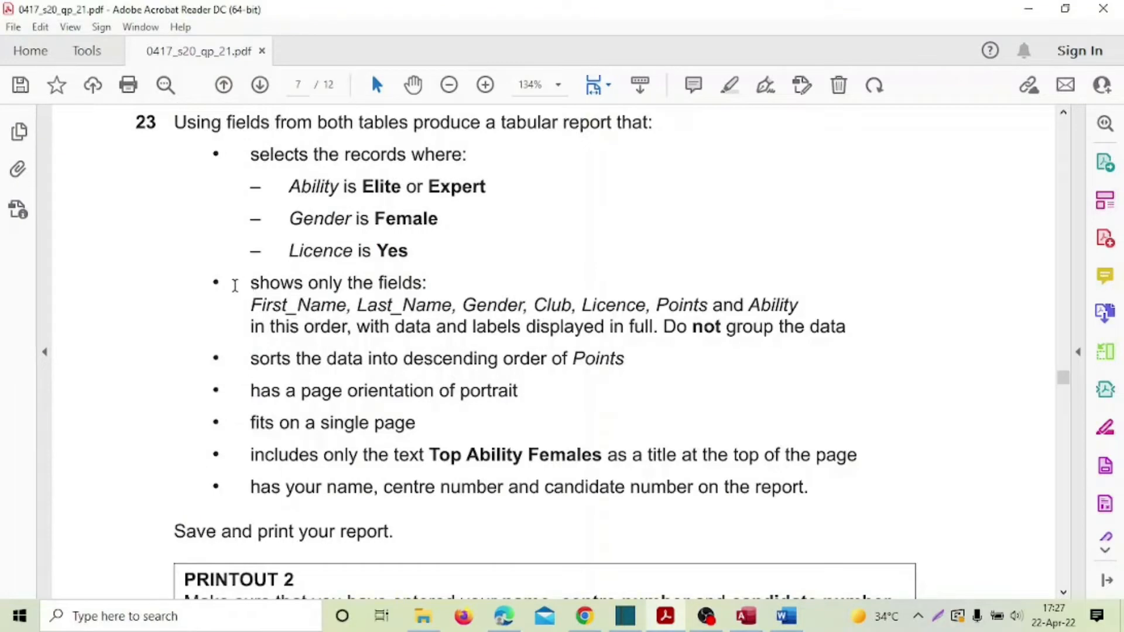
pyautogui.moveTo(213, 281); pyautogui.dragTo(433, 284)
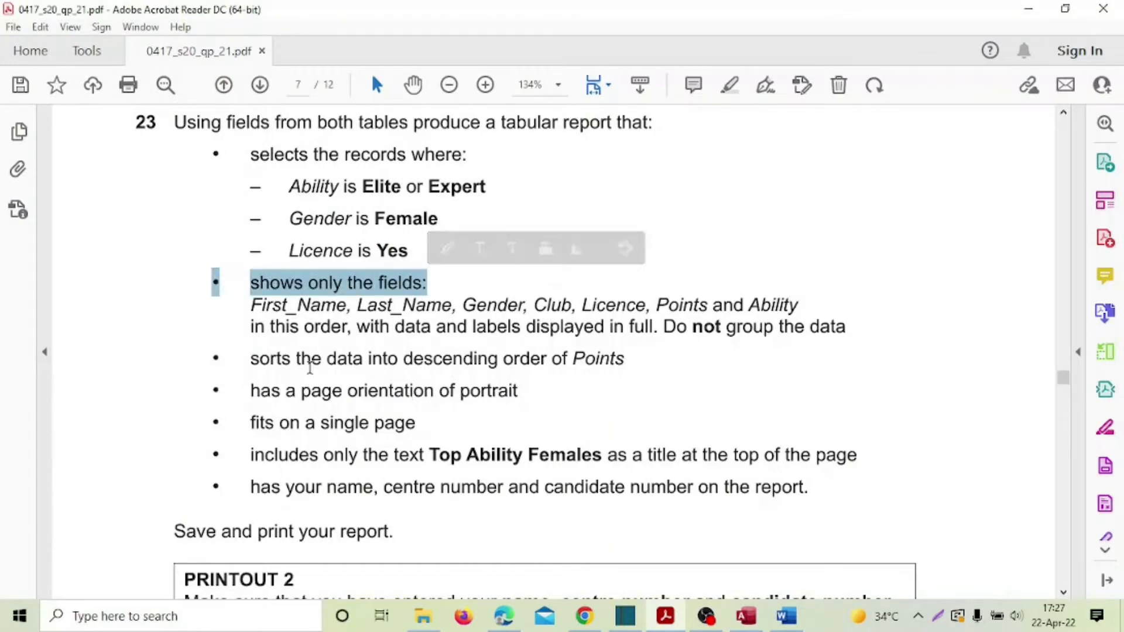
pyautogui.click(281, 327)
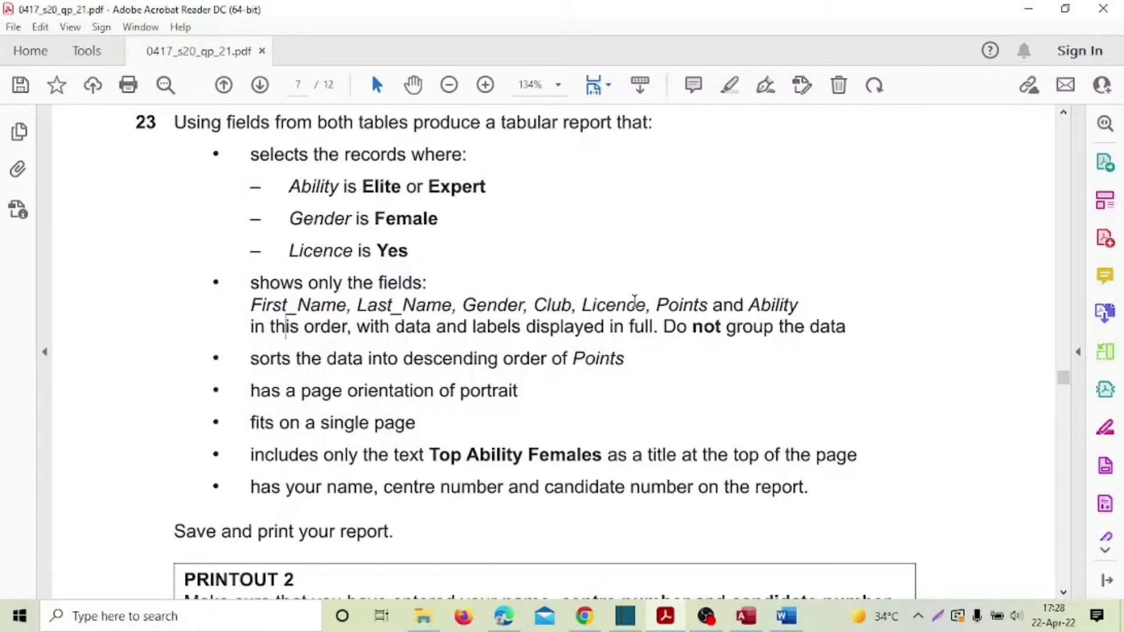
pyautogui.click(745, 616)
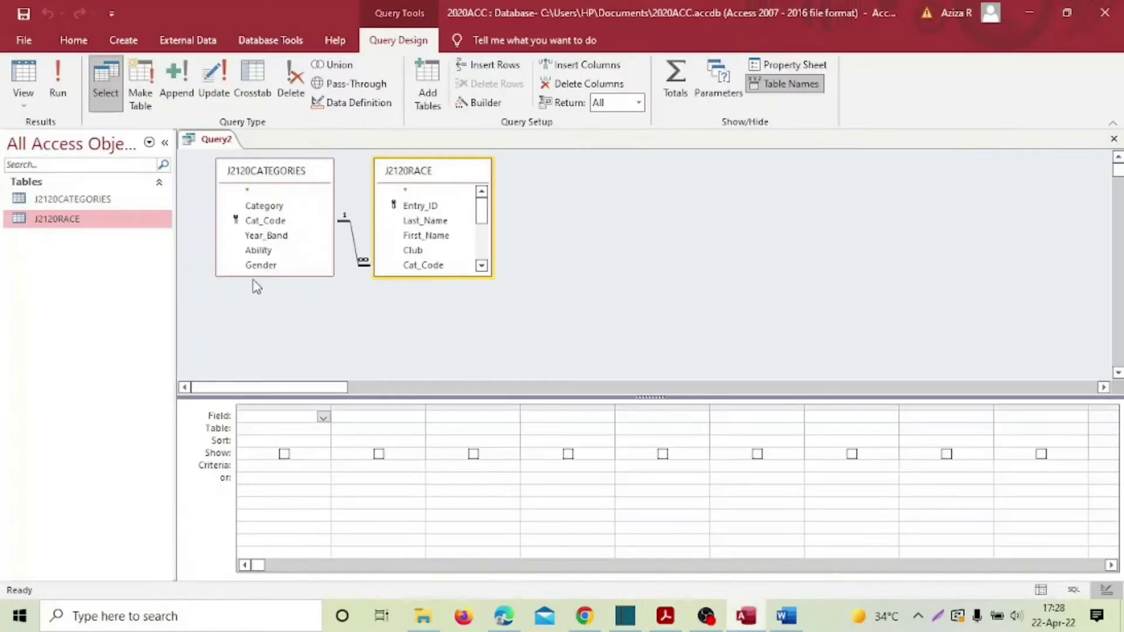
pyautogui.doubleClick(436, 235)
pyautogui.doubleClick(440, 222)
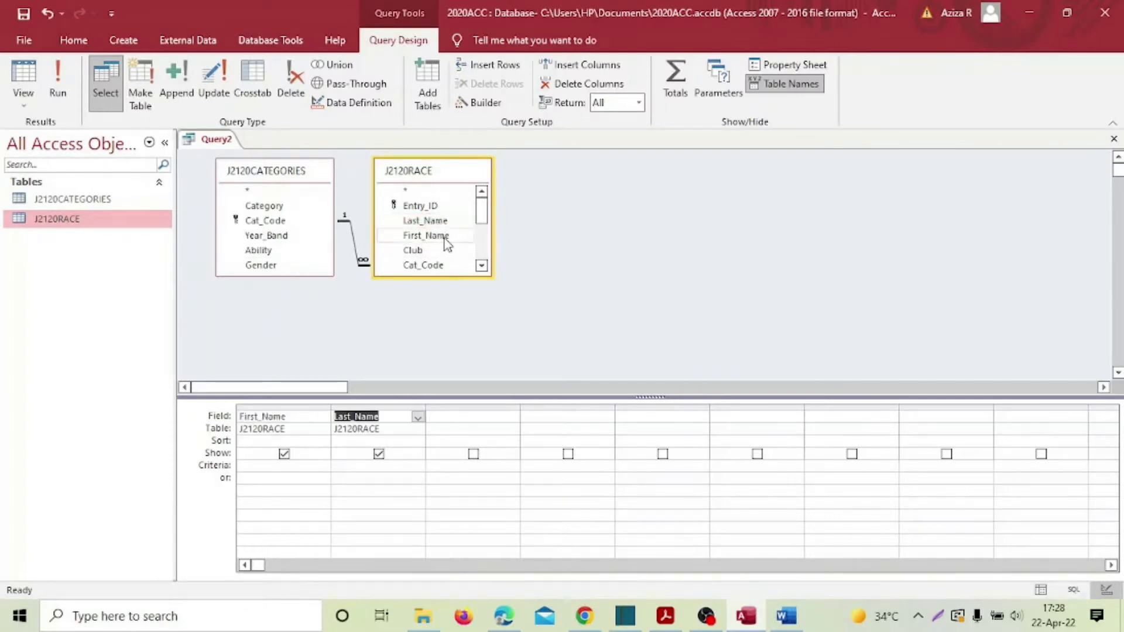
pyautogui.doubleClick(277, 268)
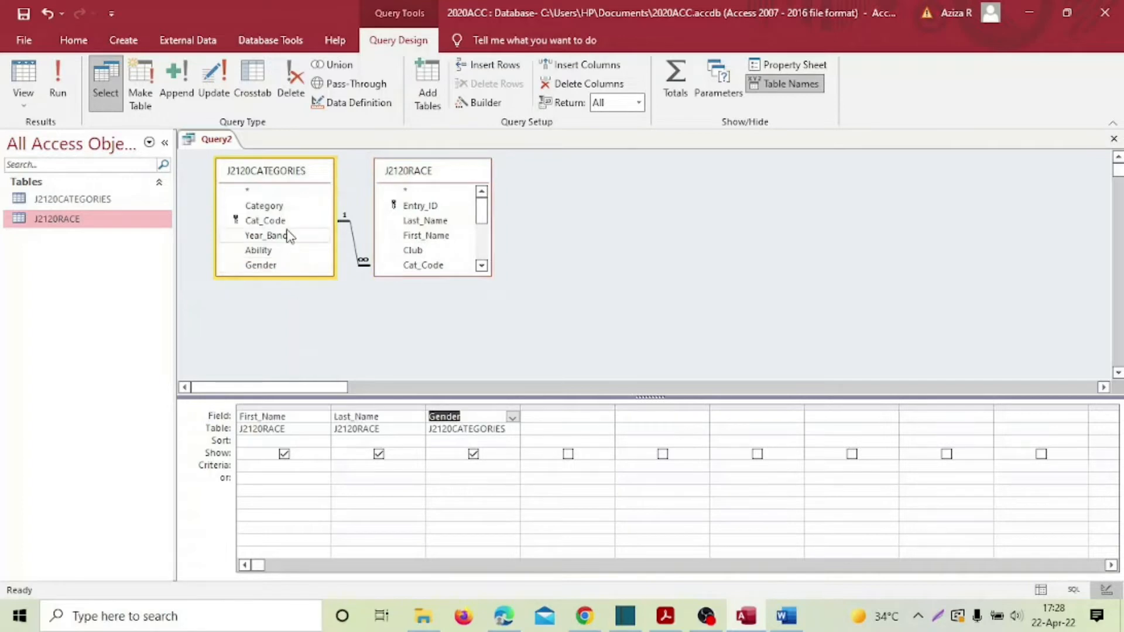
# Check the exam paper's field order and add the Club field from J2120RACE as the query's fourth column
pyautogui.scroll(-2, 481, 234)
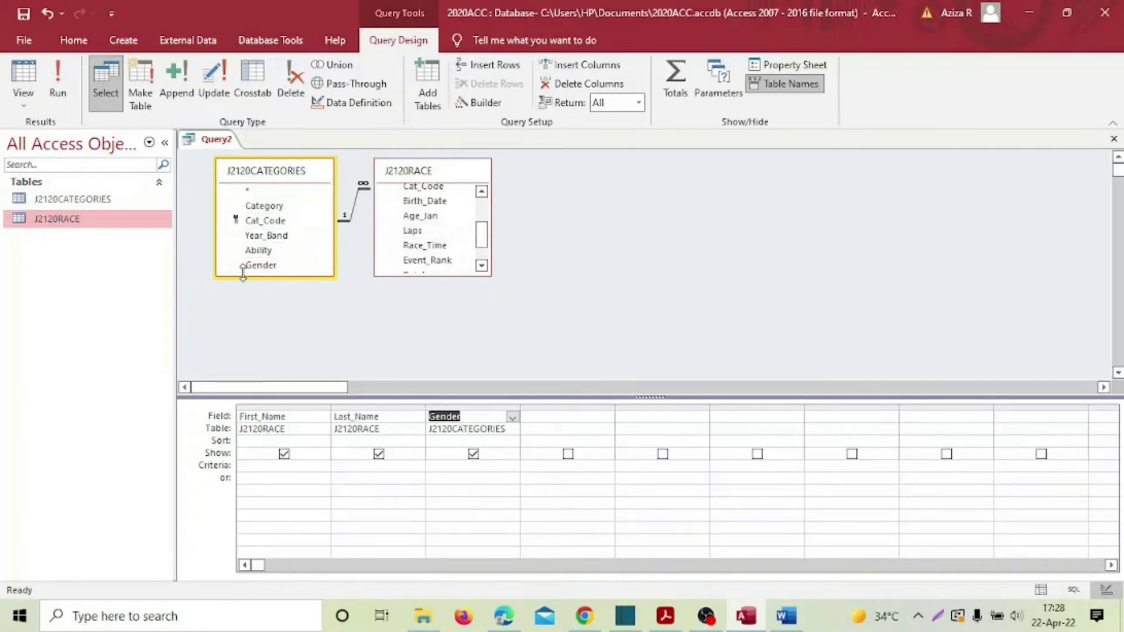
pyautogui.click(672, 618)
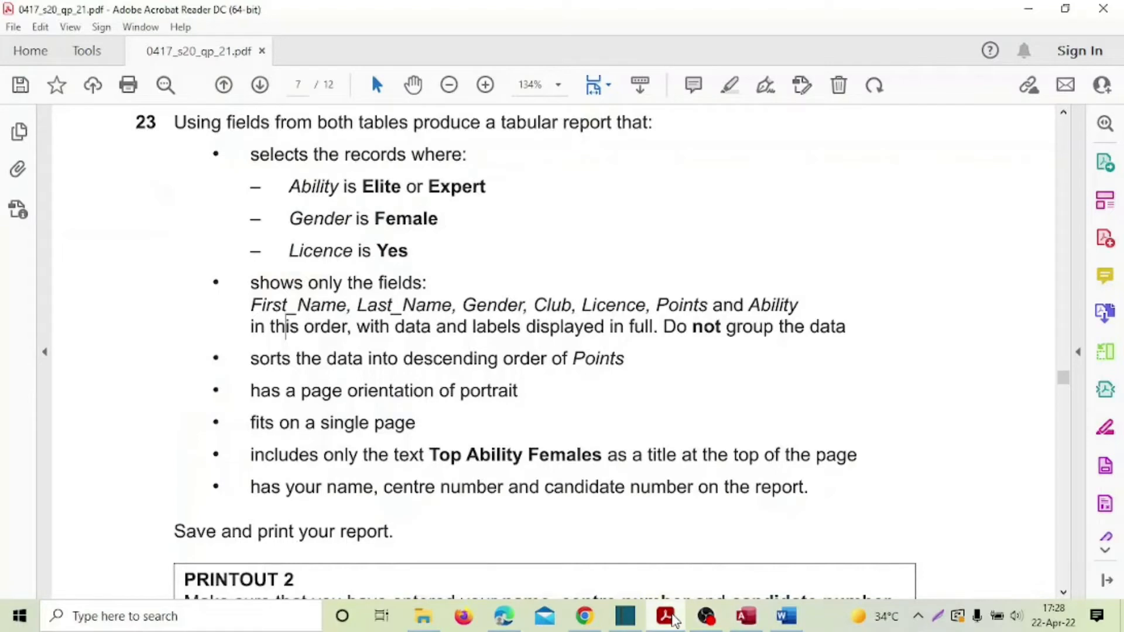
pyautogui.click(673, 618)
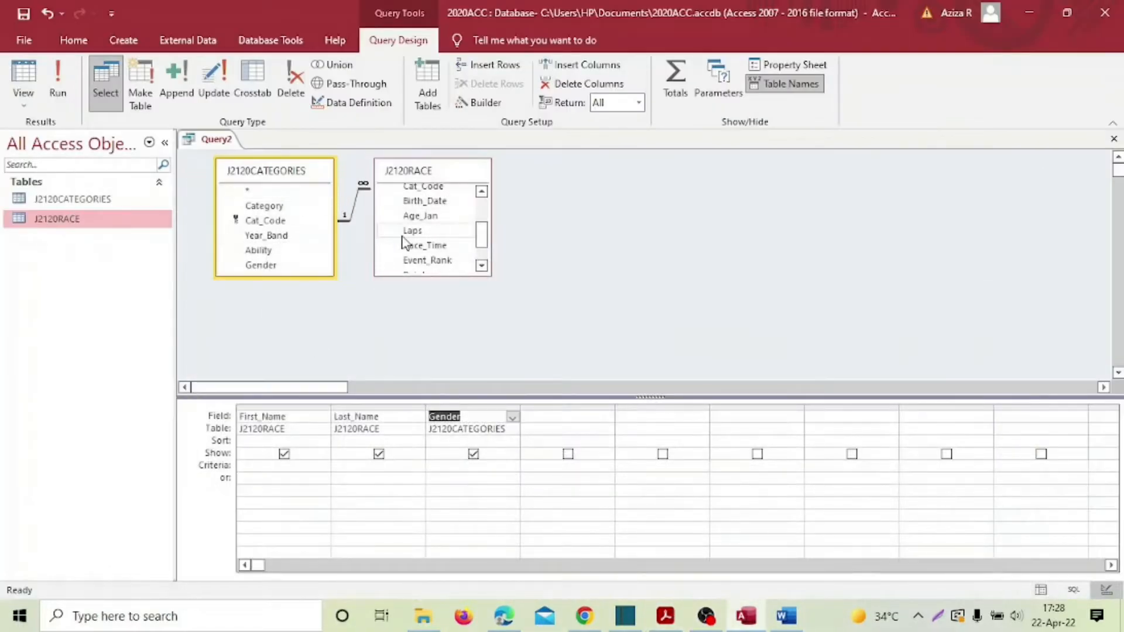
pyautogui.scroll(3, 408, 242)
pyautogui.scroll(-3, 408, 242)
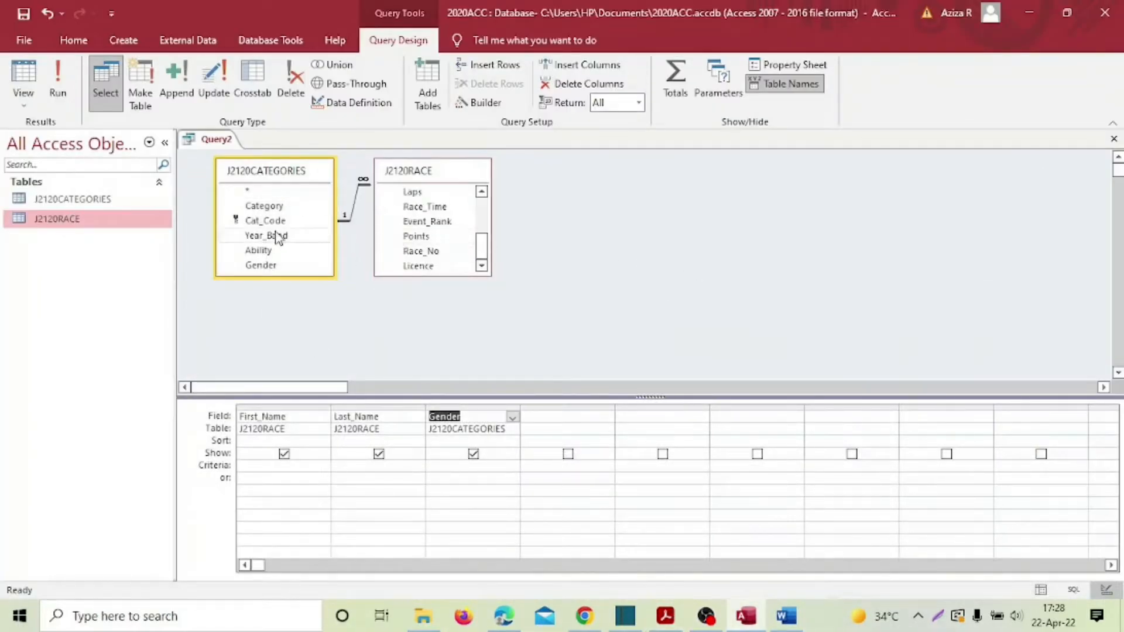
pyautogui.scroll(3, 416, 236)
pyautogui.doubleClick(413, 250)
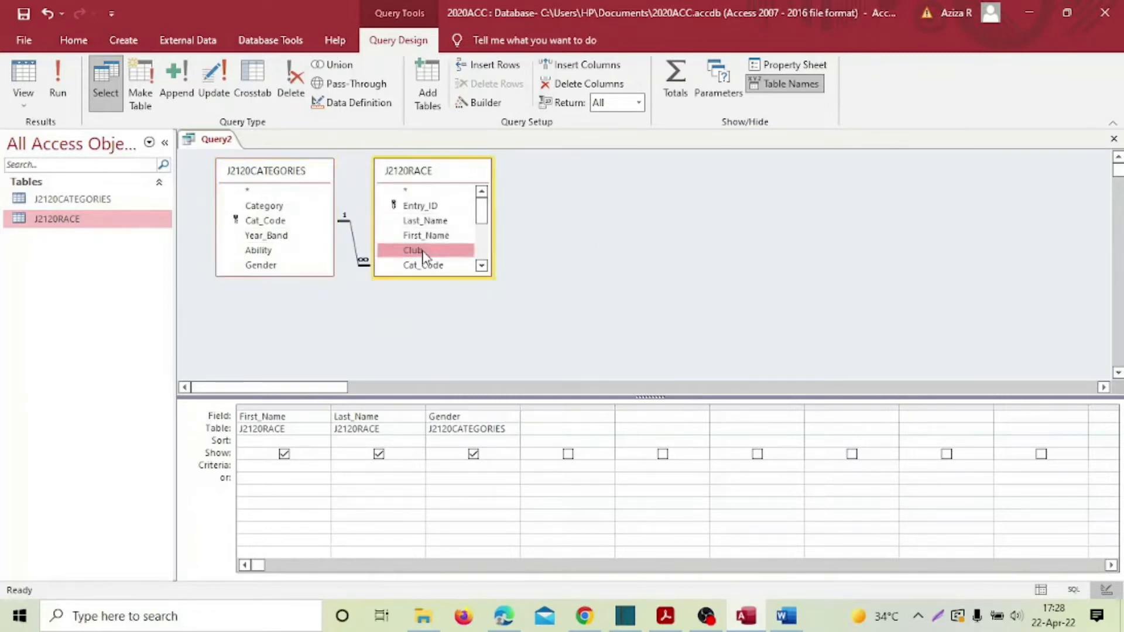
# Add the Licence and Points fields from J2120RACE to the query, in that order
pyautogui.scroll(-1, 445, 235)
pyautogui.scroll(-1, 445, 235)
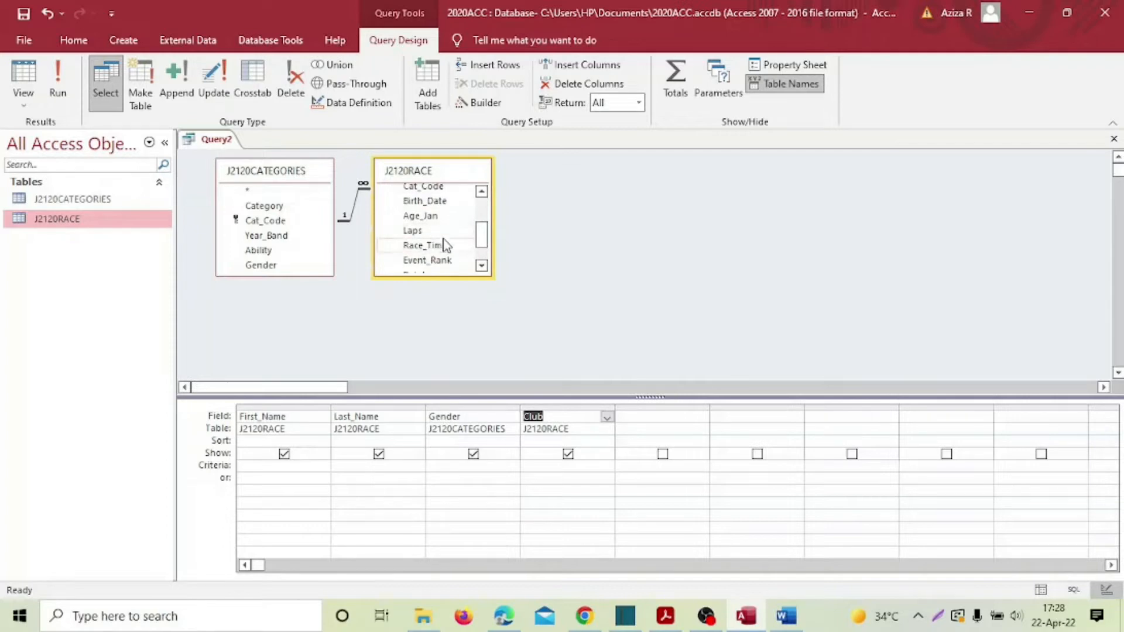
pyautogui.scroll(-1, 444, 249)
pyautogui.doubleClick(431, 266)
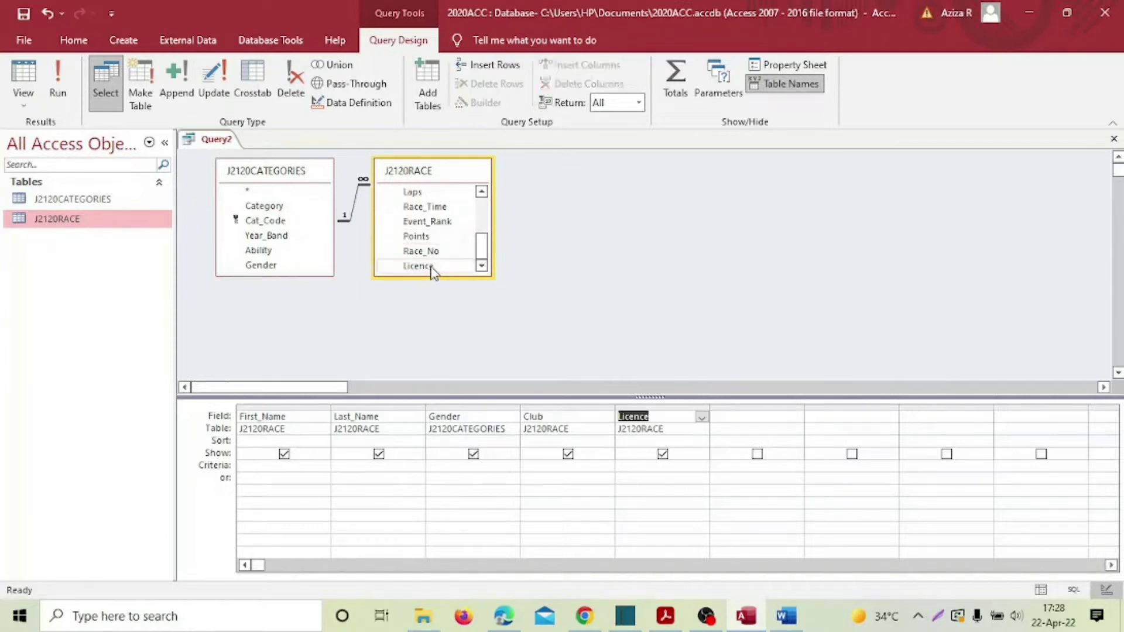
pyautogui.doubleClick(417, 236)
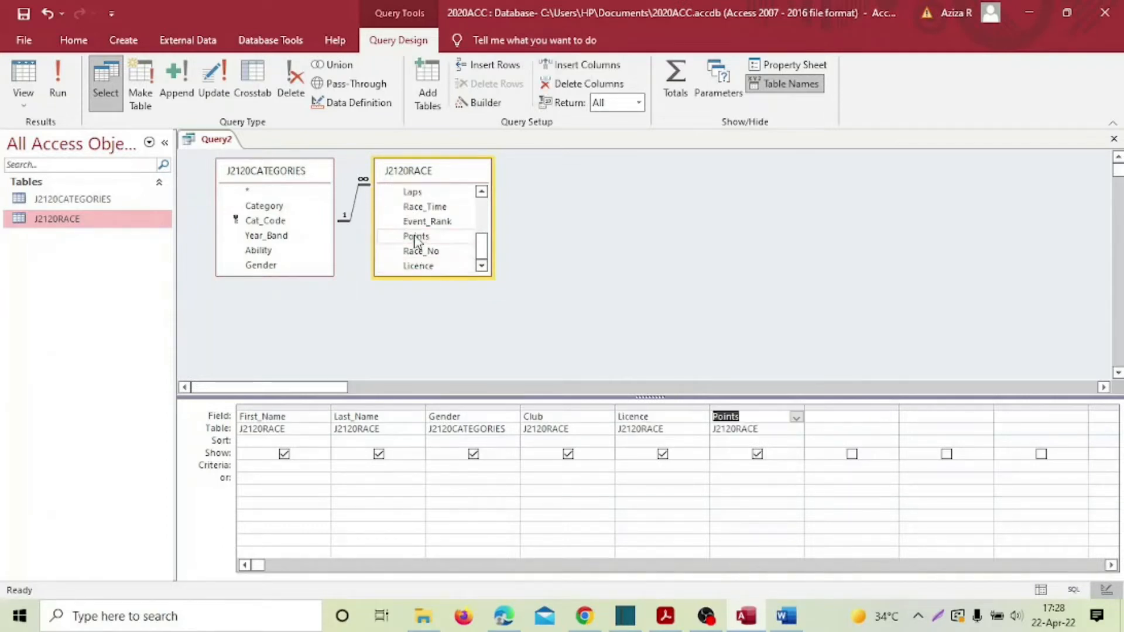
# Check the last required field in the exam paper and add Ability from J2120CATEGORIES to the query
pyautogui.click(664, 617)
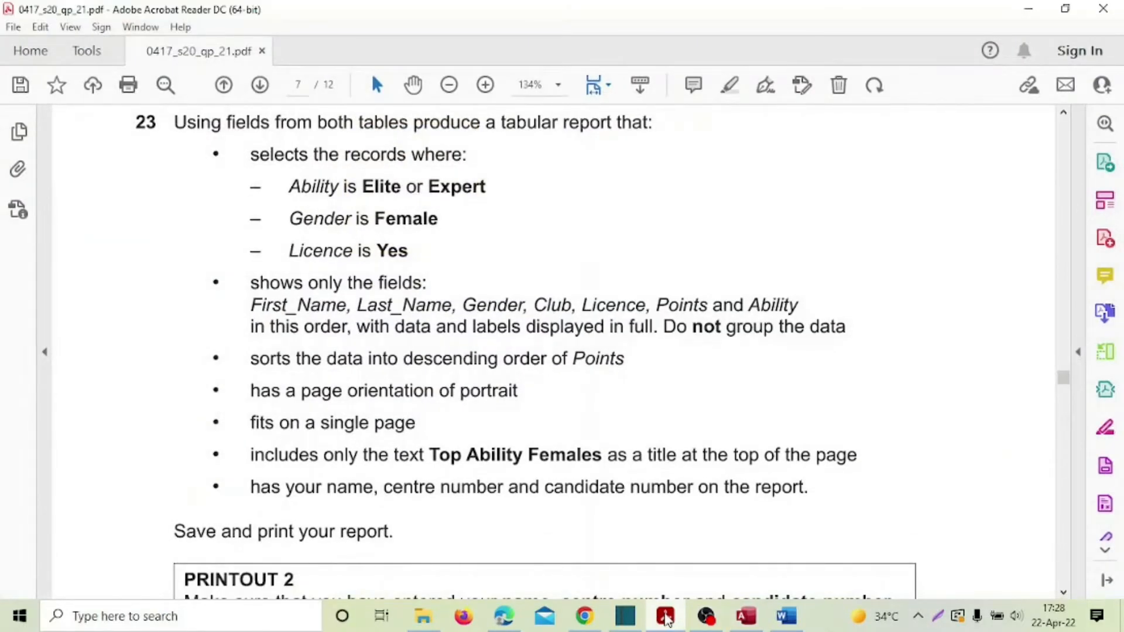
pyautogui.click(665, 618)
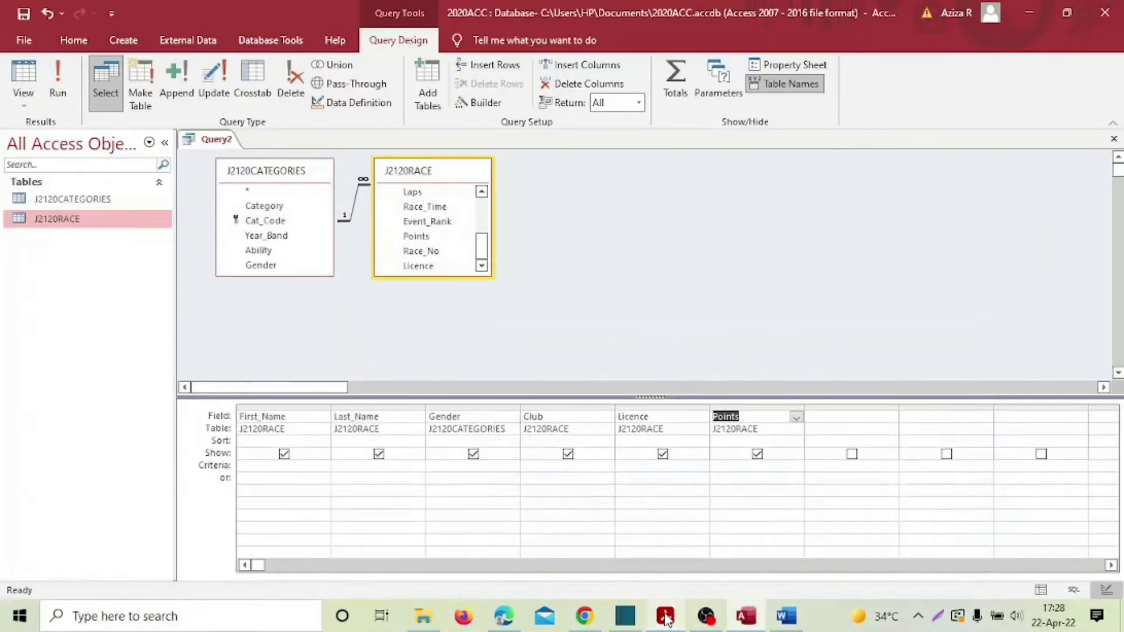
pyautogui.doubleClick(258, 250)
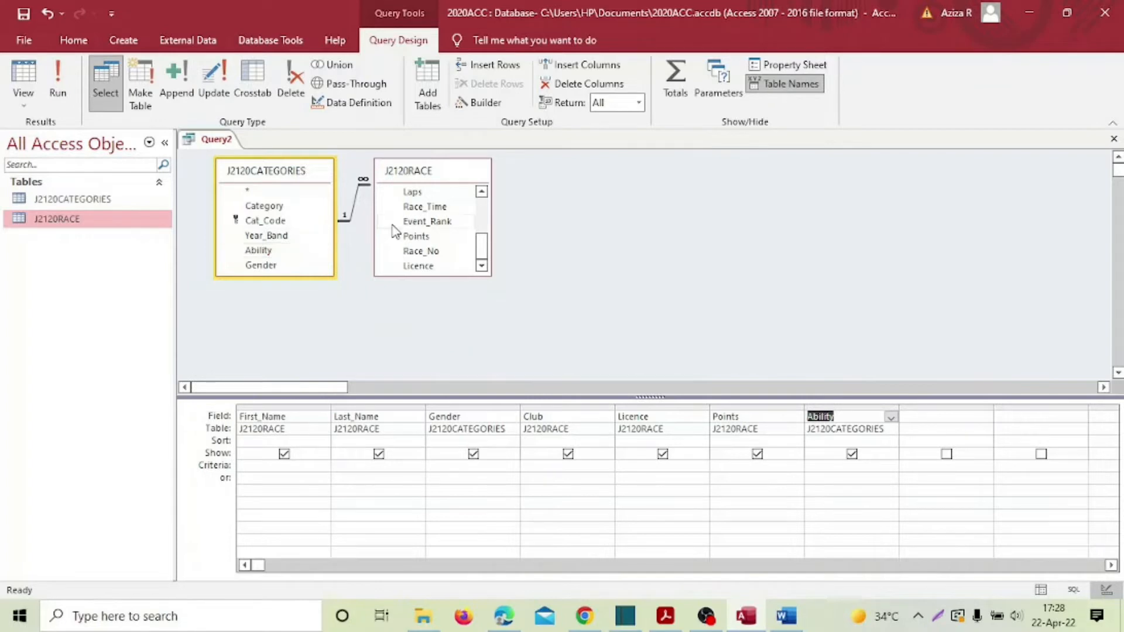
# Switch to the exam paper in Acrobat Reader and highlight the whole bullet about showing only the listed fields
pyautogui.click(666, 616)
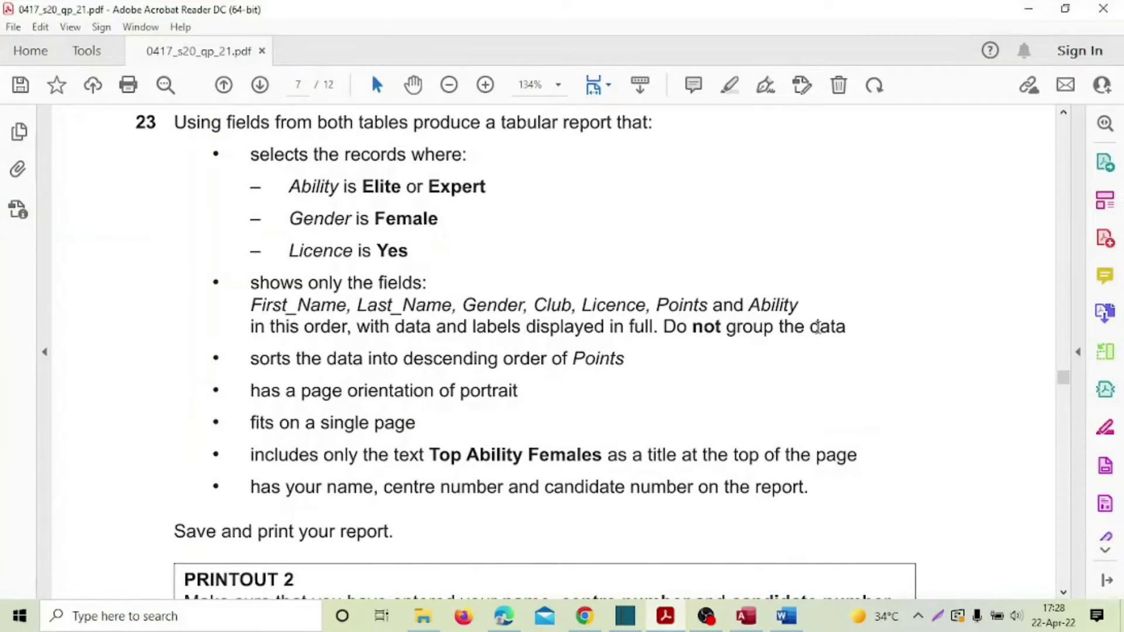
pyautogui.moveTo(205, 282); pyautogui.dragTo(846, 319)
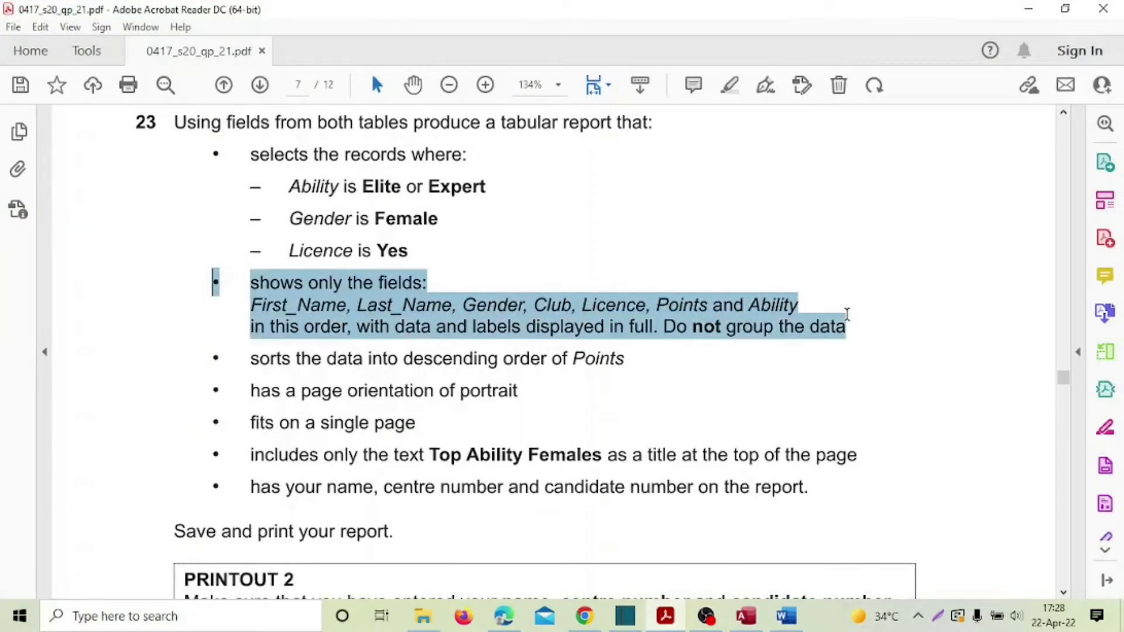
pyautogui.click(857, 288)
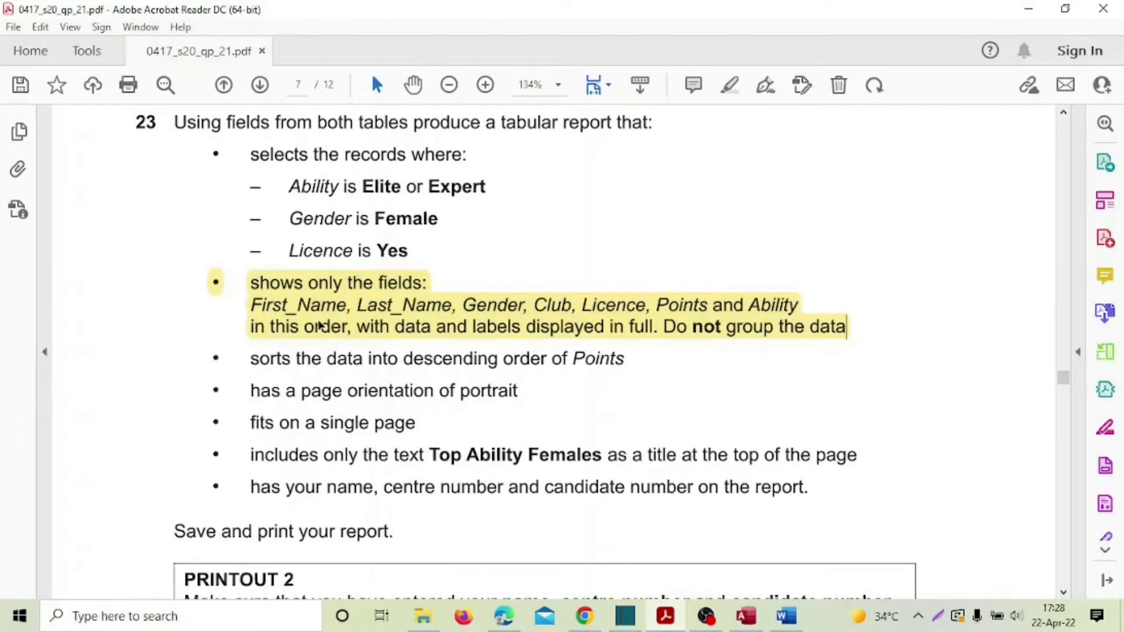
# Recheck the exam paper in Acrobat Reader, return to Access and set the query's Ability criterion to Elite or Expert
pyautogui.click(745, 616)
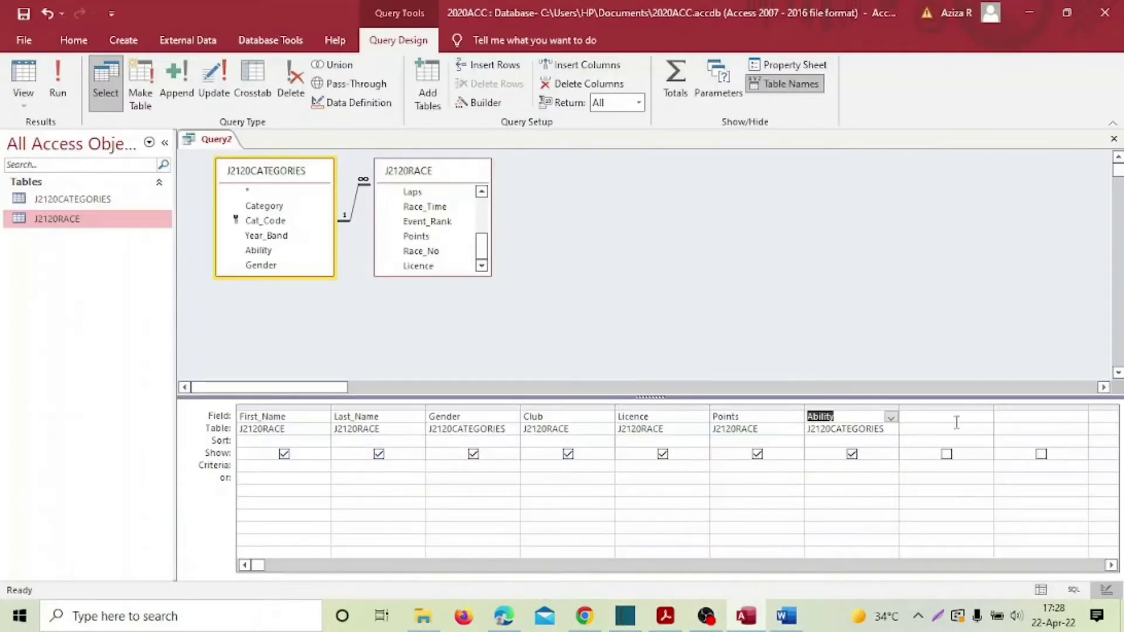
pyautogui.click(666, 616)
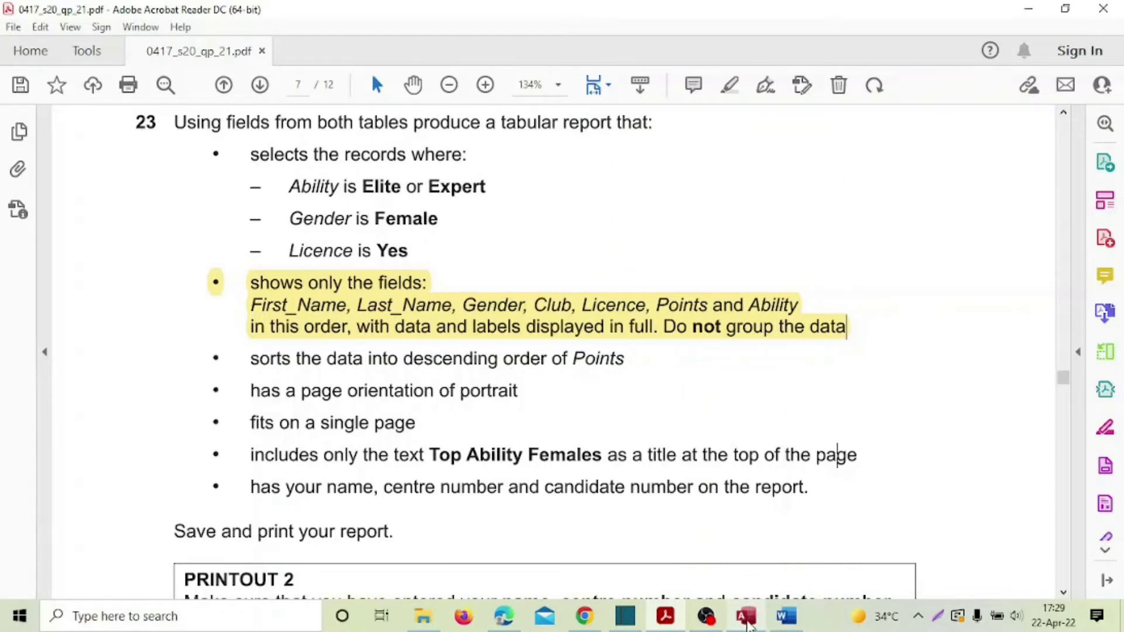
pyautogui.click(746, 622)
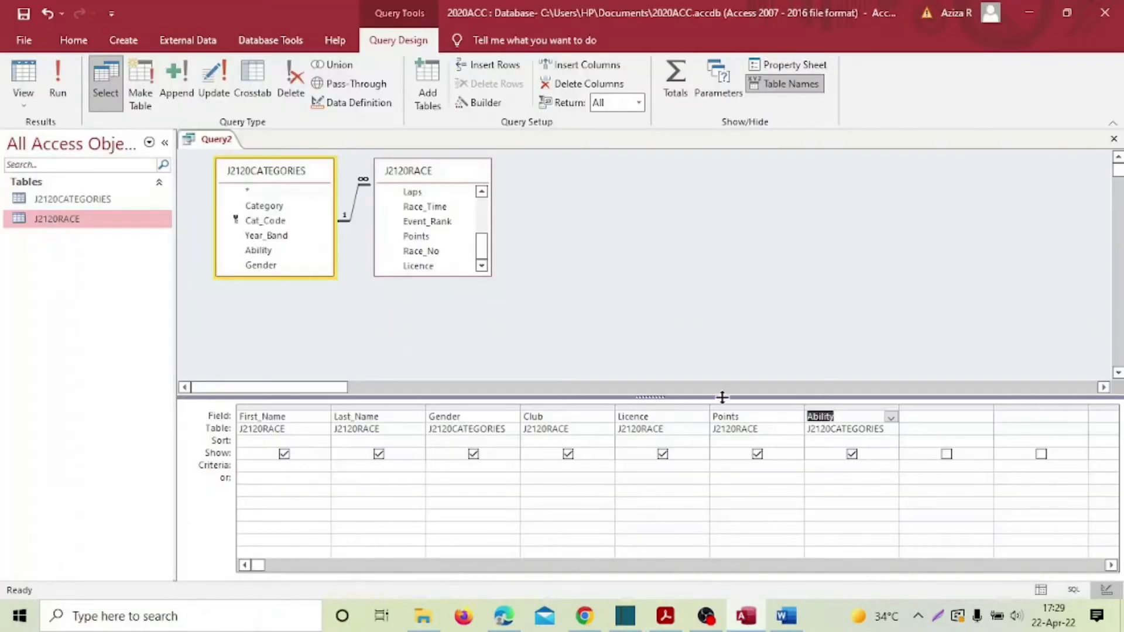
pyautogui.click(831, 465)
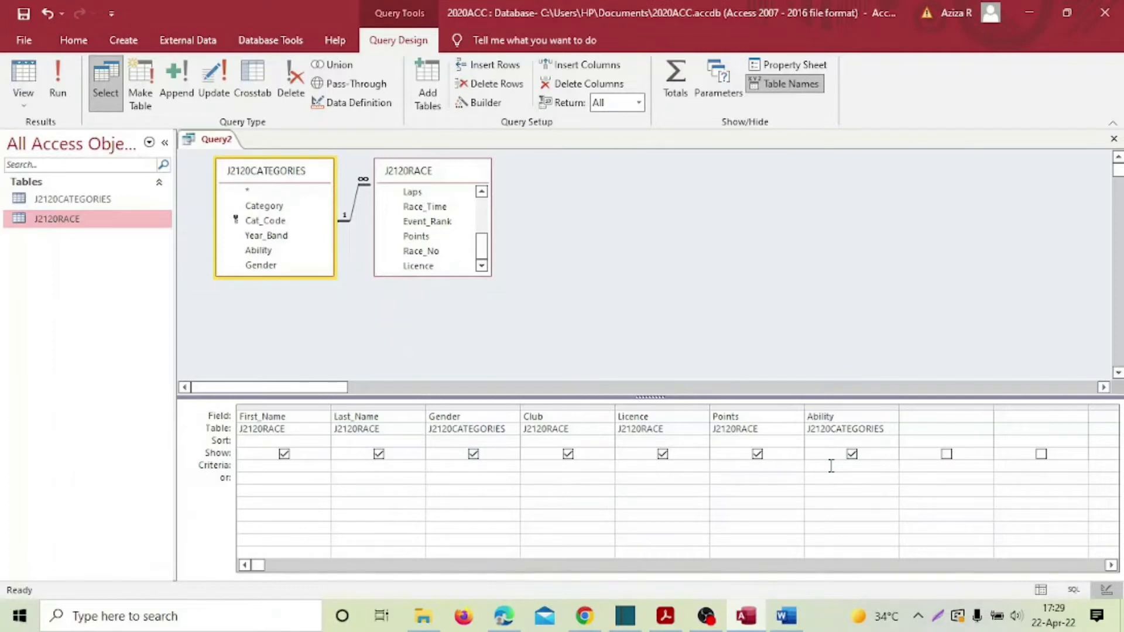
pyautogui.write('Elit')
pyautogui.write('e or Exp')
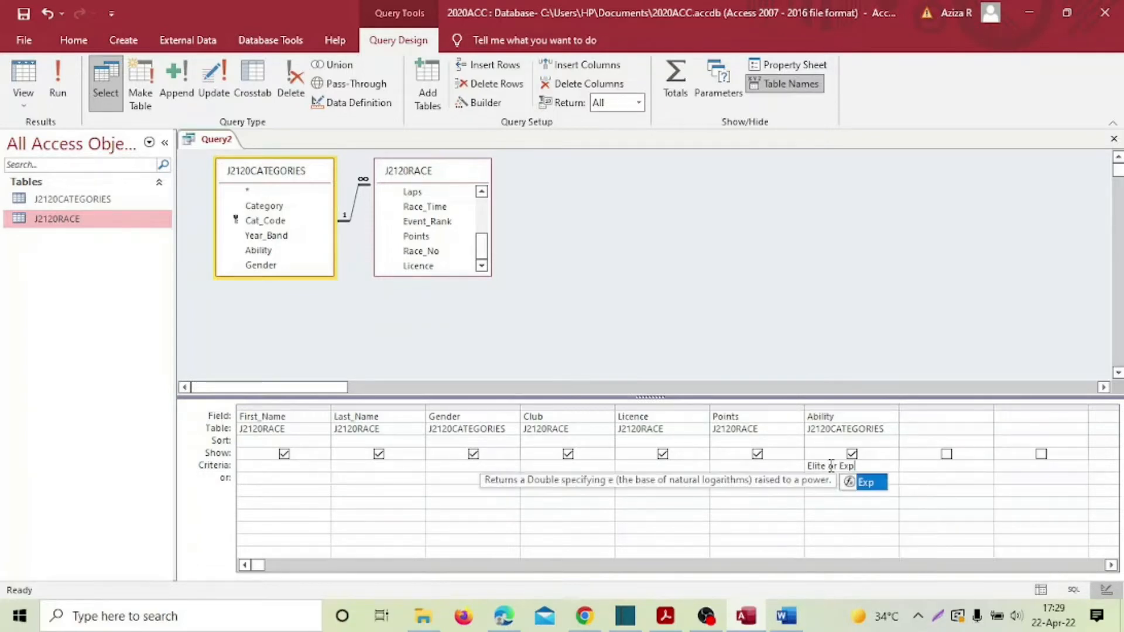
pyautogui.write('ert')
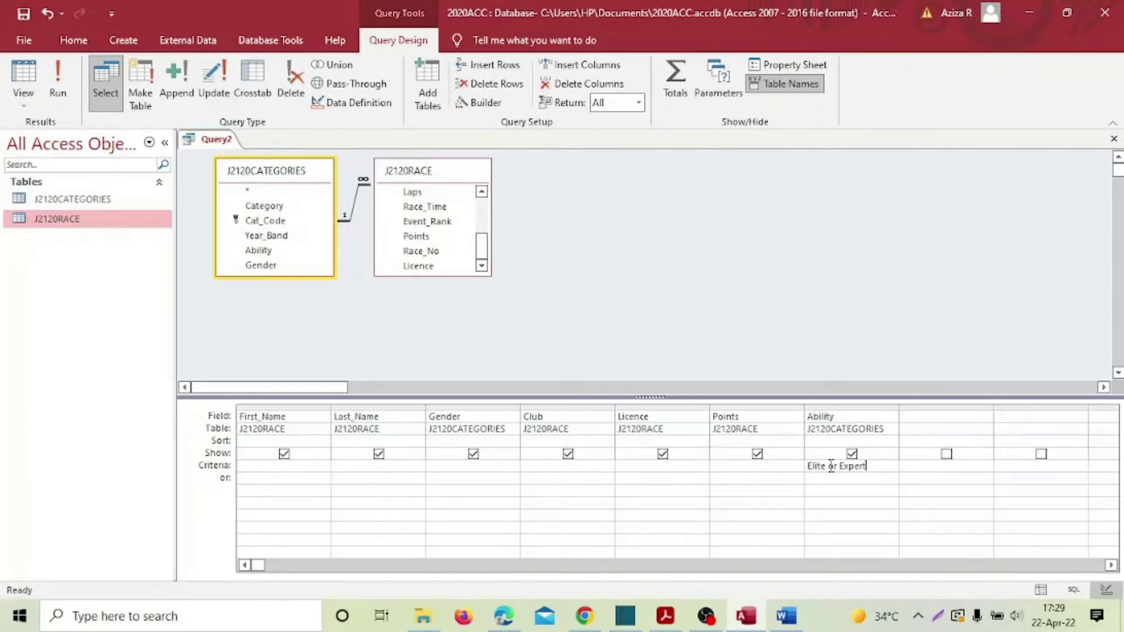
pyautogui.press('Tab')
# Save the query under the name Query1Q23
pyautogui.click(23, 13)
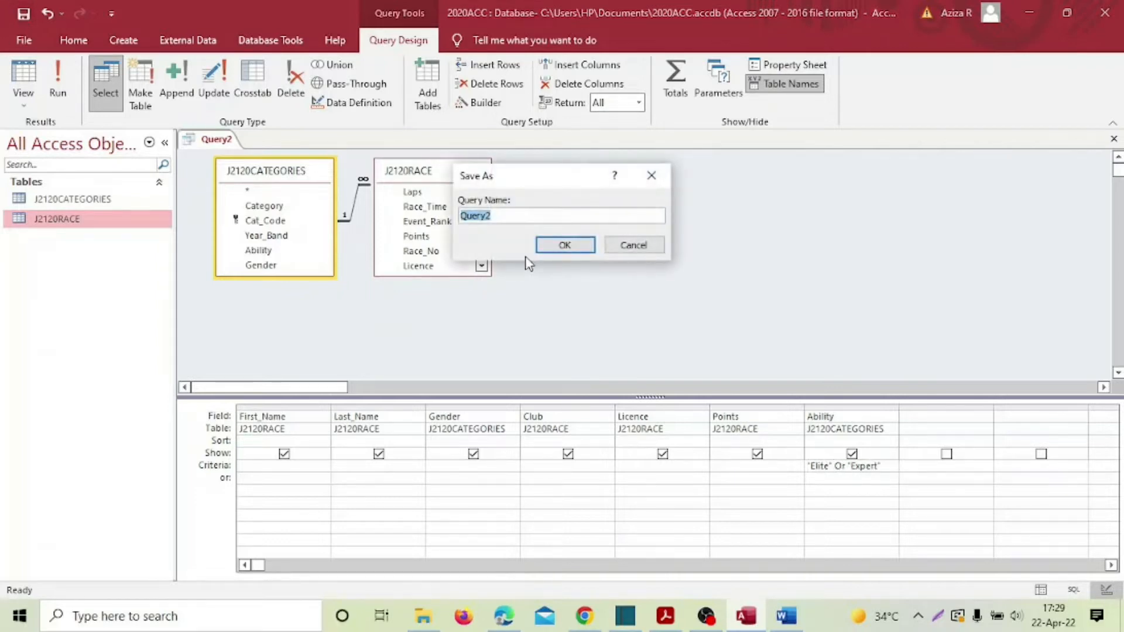
pyautogui.click(509, 214)
pyautogui.click(551, 245)
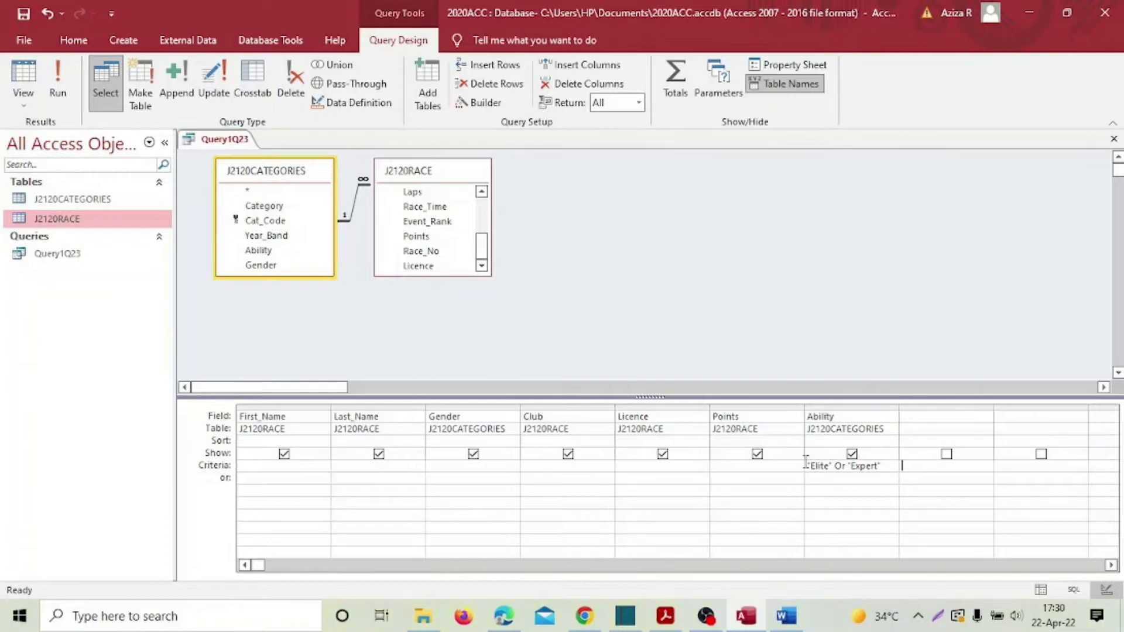
# Run the query, look through the Ability values of all its records, and return to Design View
pyautogui.click(59, 88)
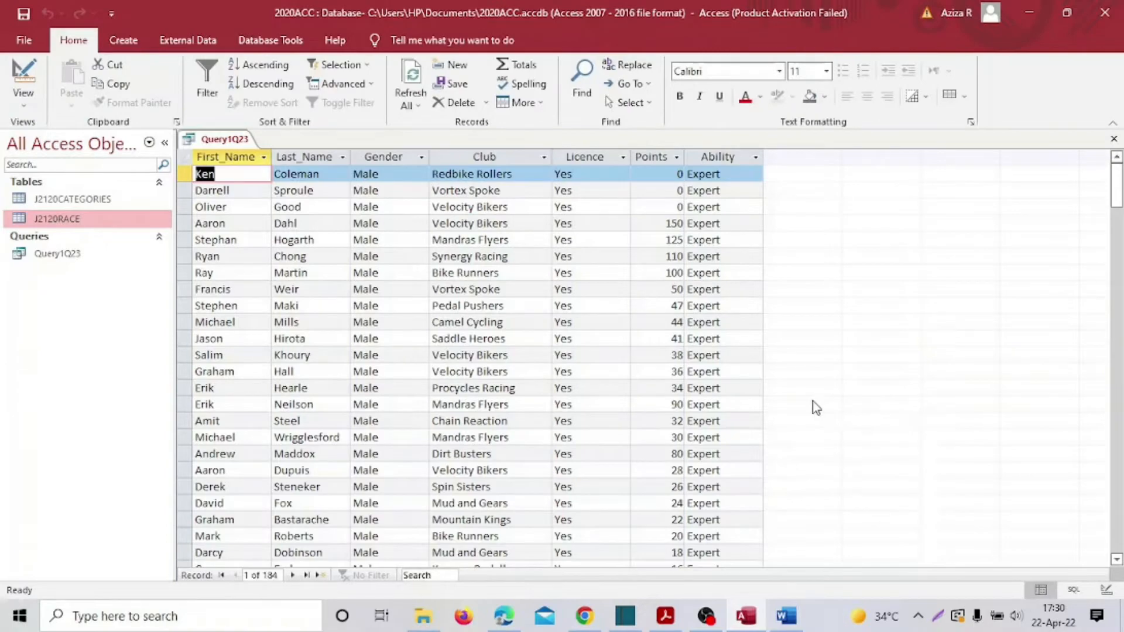
pyautogui.scroll(-7, 819, 405)
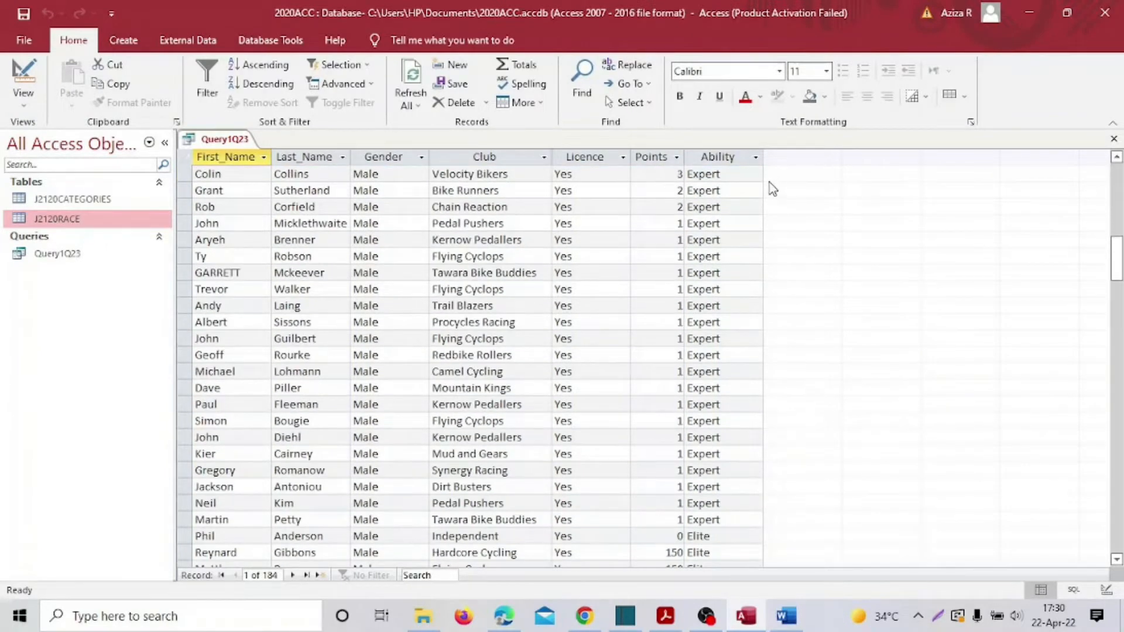
pyautogui.scroll(-9, 727, 188)
pyautogui.scroll(-4, 709, 293)
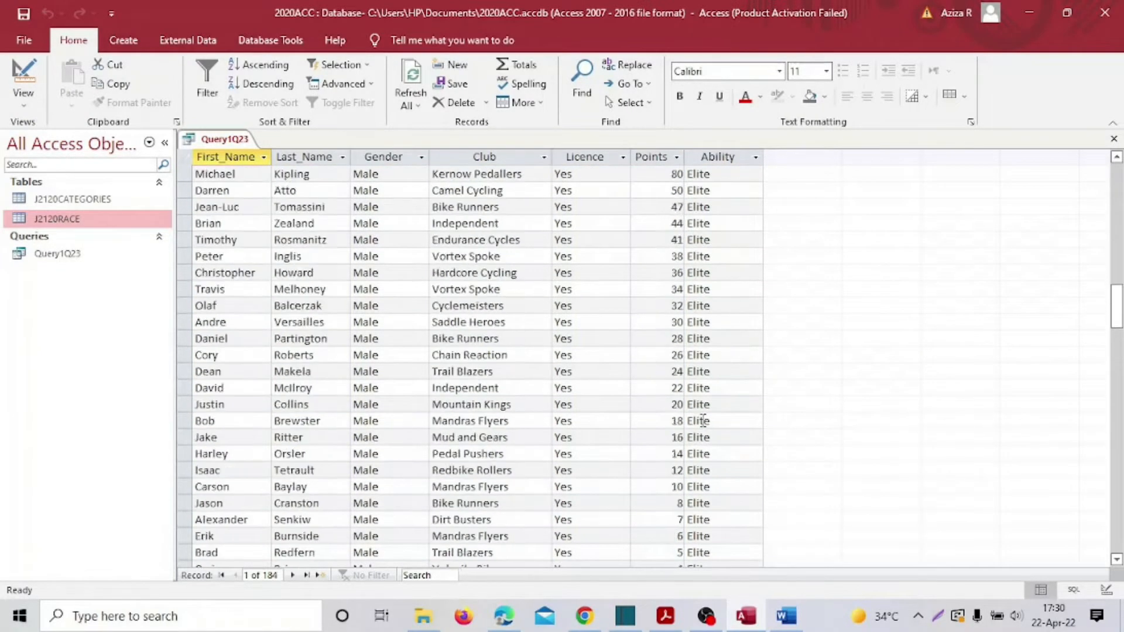
pyautogui.scroll(-20, 702, 420)
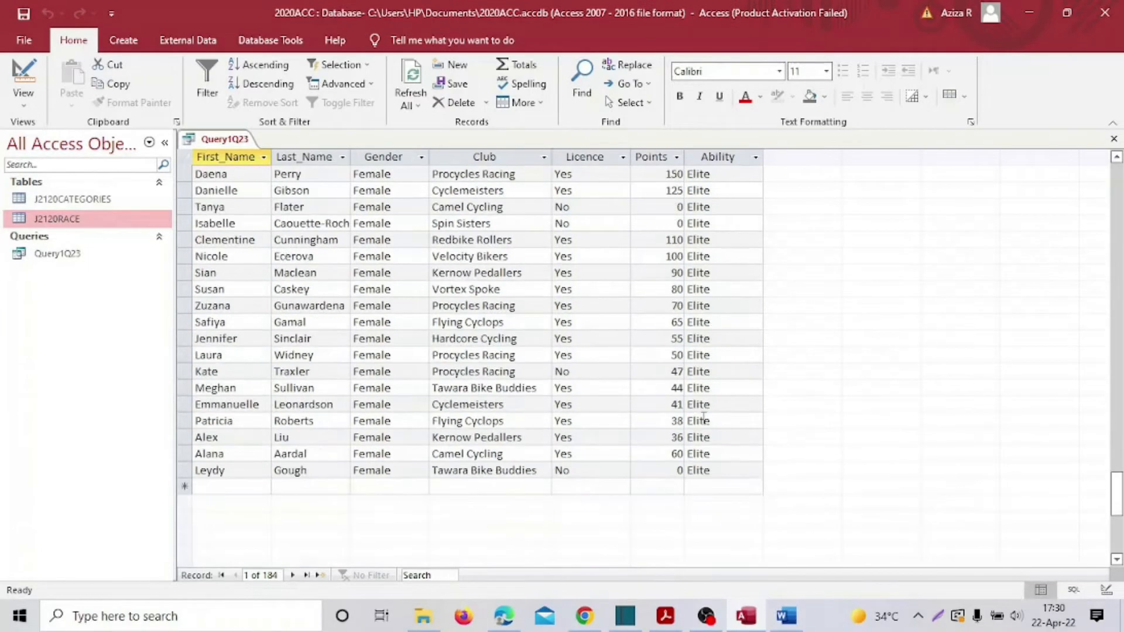
pyautogui.scroll(-1, 703, 421)
pyautogui.scroll(20, 708, 404)
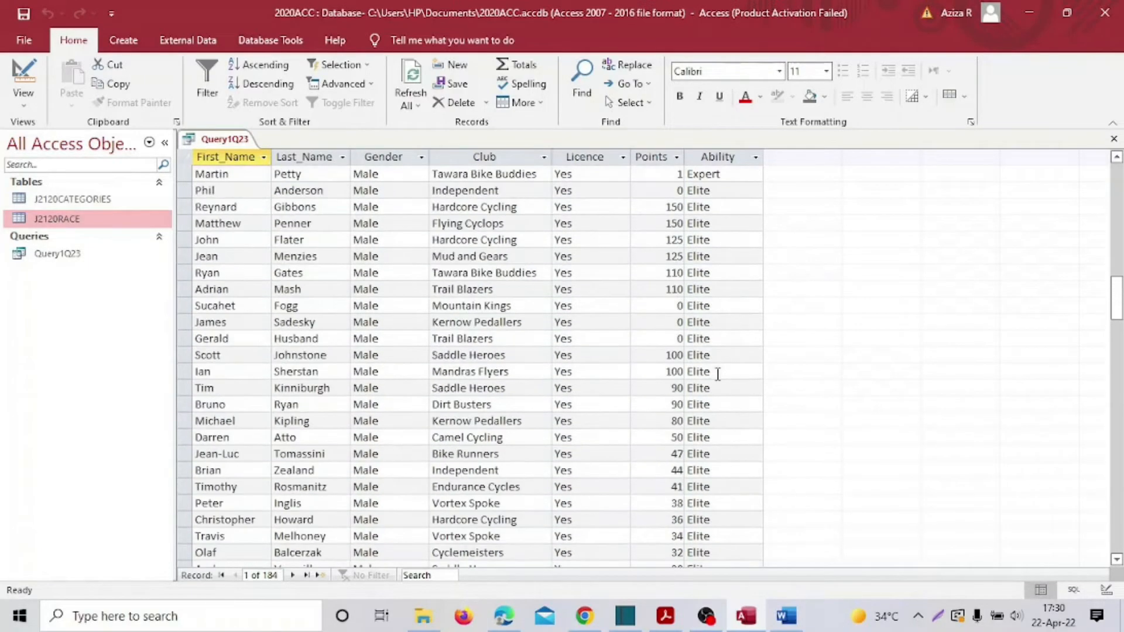
pyautogui.scroll(15, 717, 374)
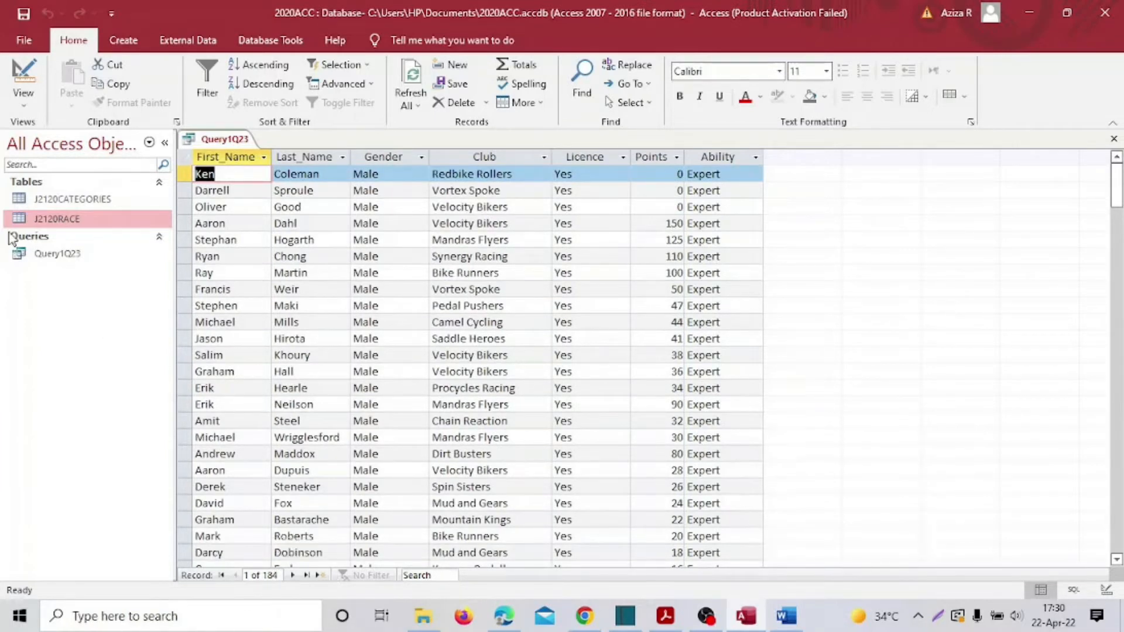
pyautogui.click(21, 98)
pyautogui.click(52, 206)
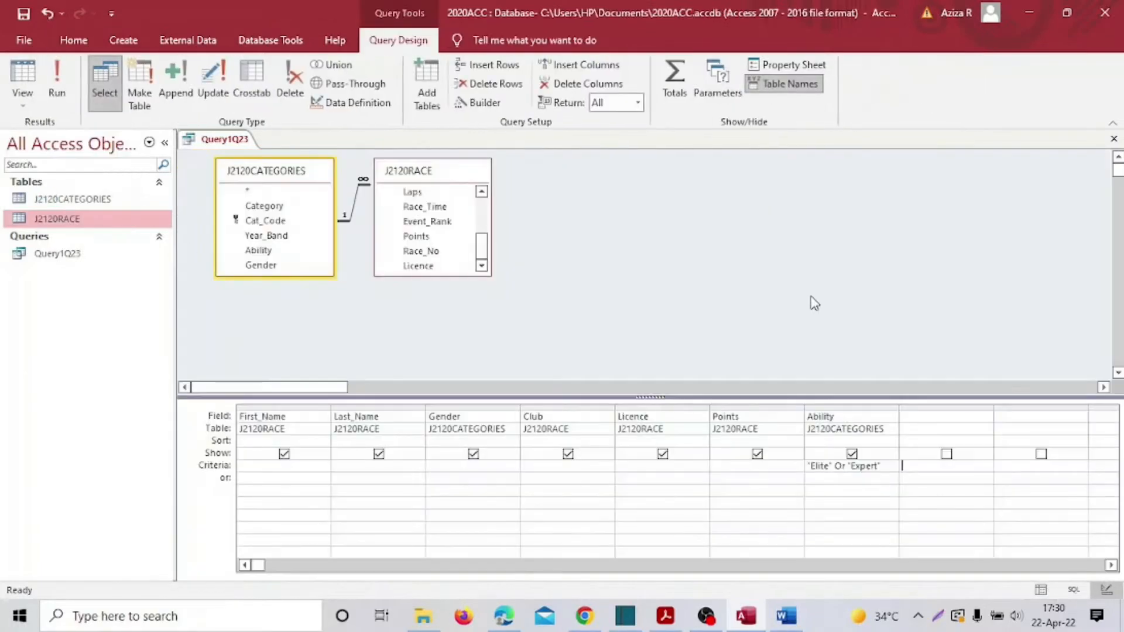
# Check the Gender and Licence conditions in the Acrobat Reader exam paper, then set the Gender criterion to Female in Access
pyautogui.click(666, 616)
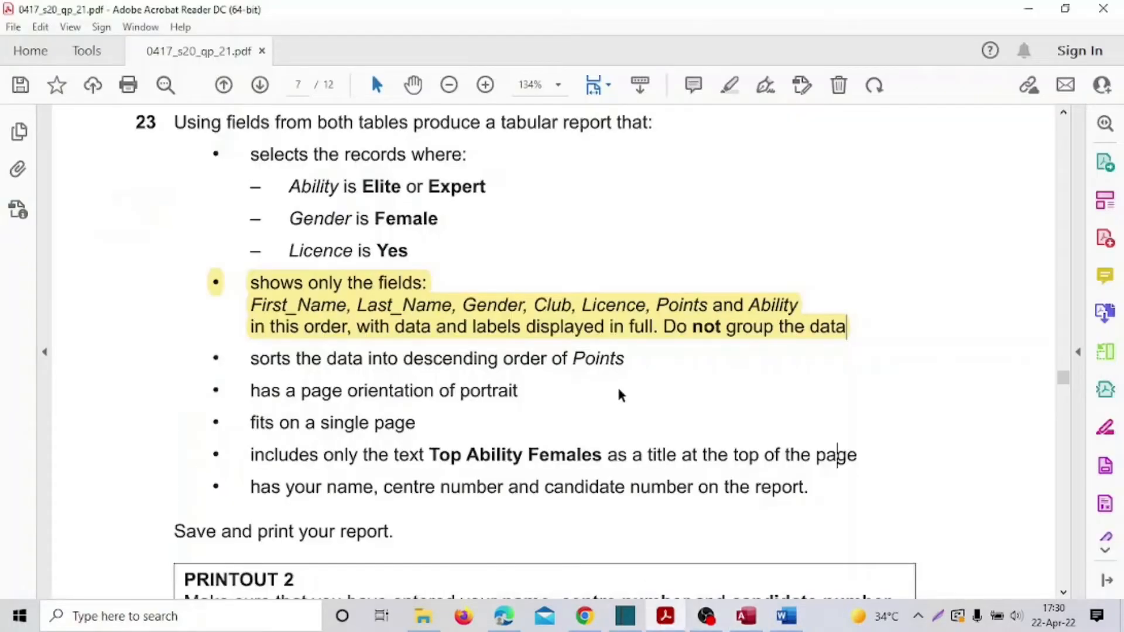
pyautogui.scroll(-3, 619, 394)
pyautogui.scroll(4, 618, 389)
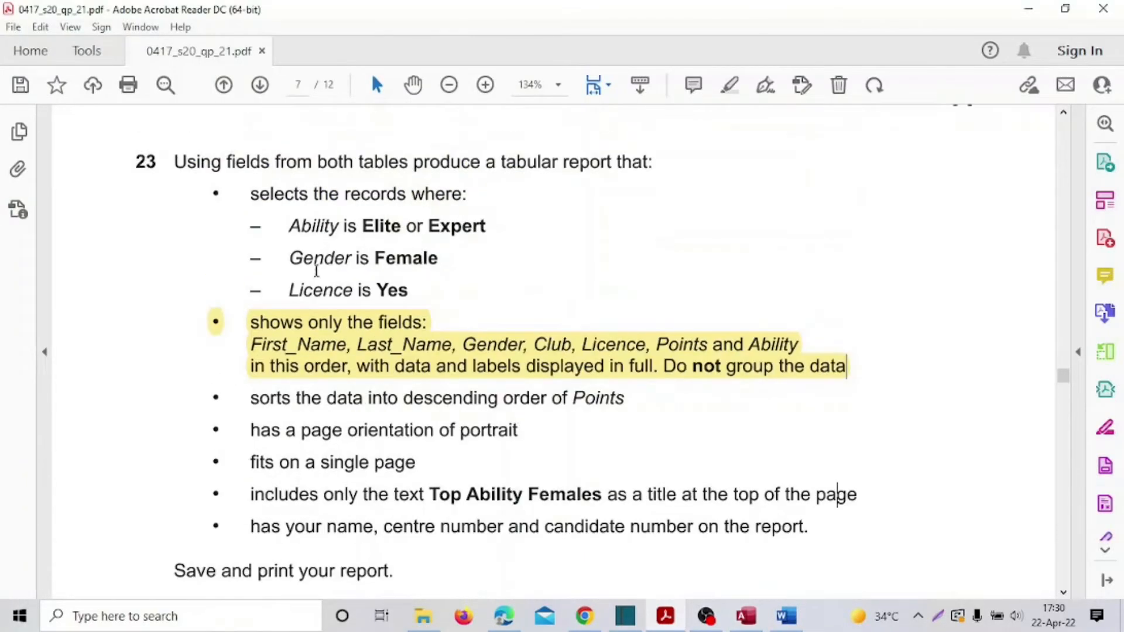
pyautogui.moveTo(375, 258); pyautogui.dragTo(432, 261)
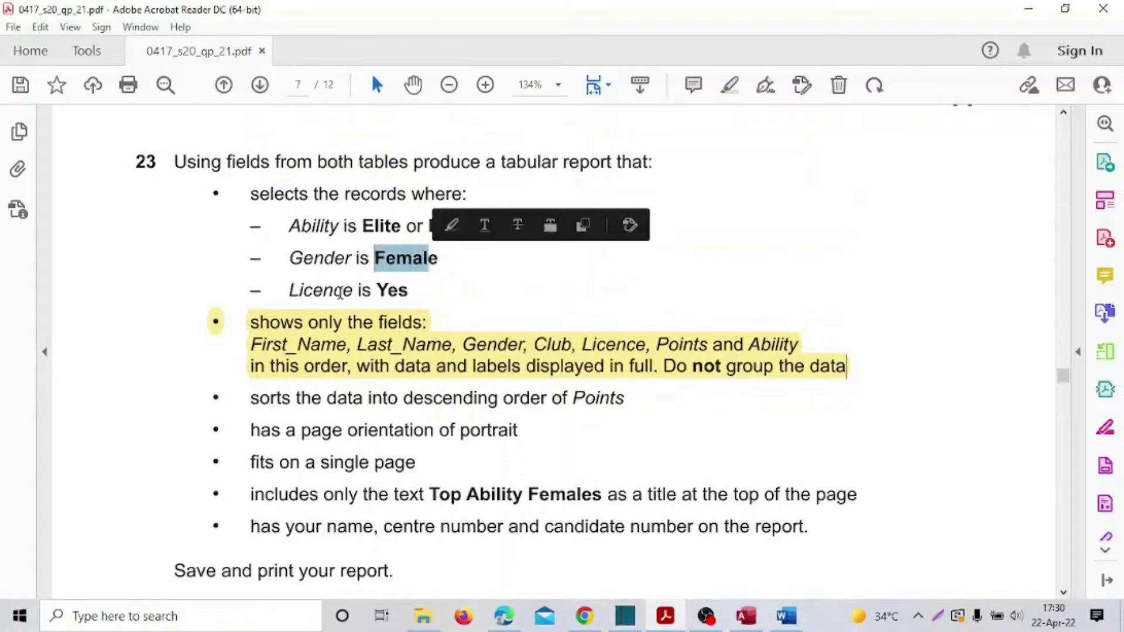
pyautogui.click(388, 288)
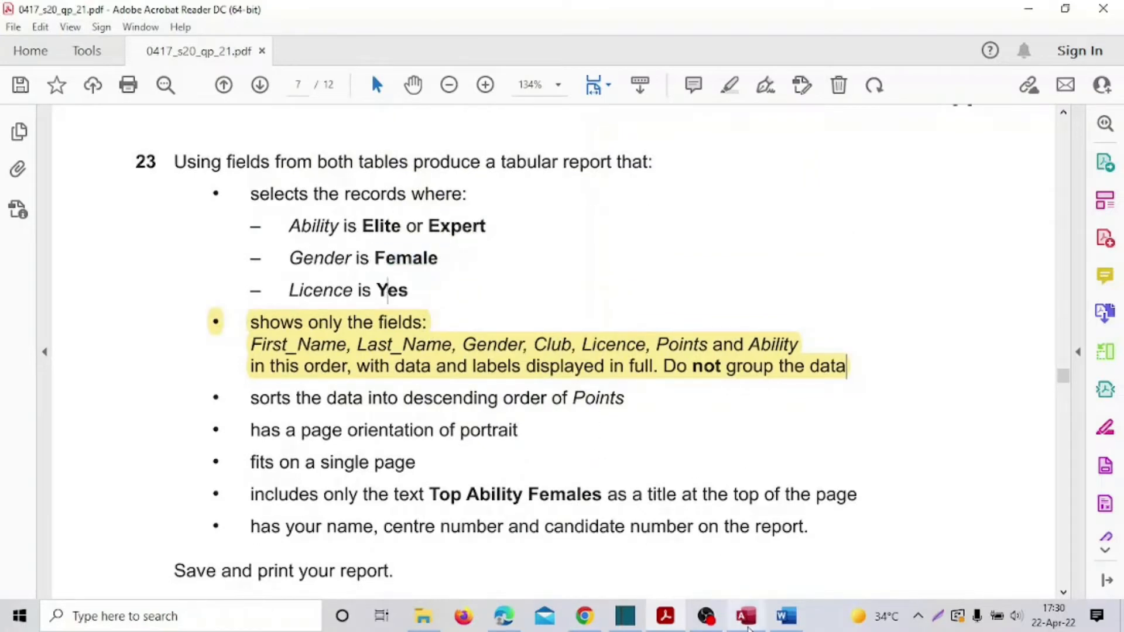
pyautogui.click(744, 615)
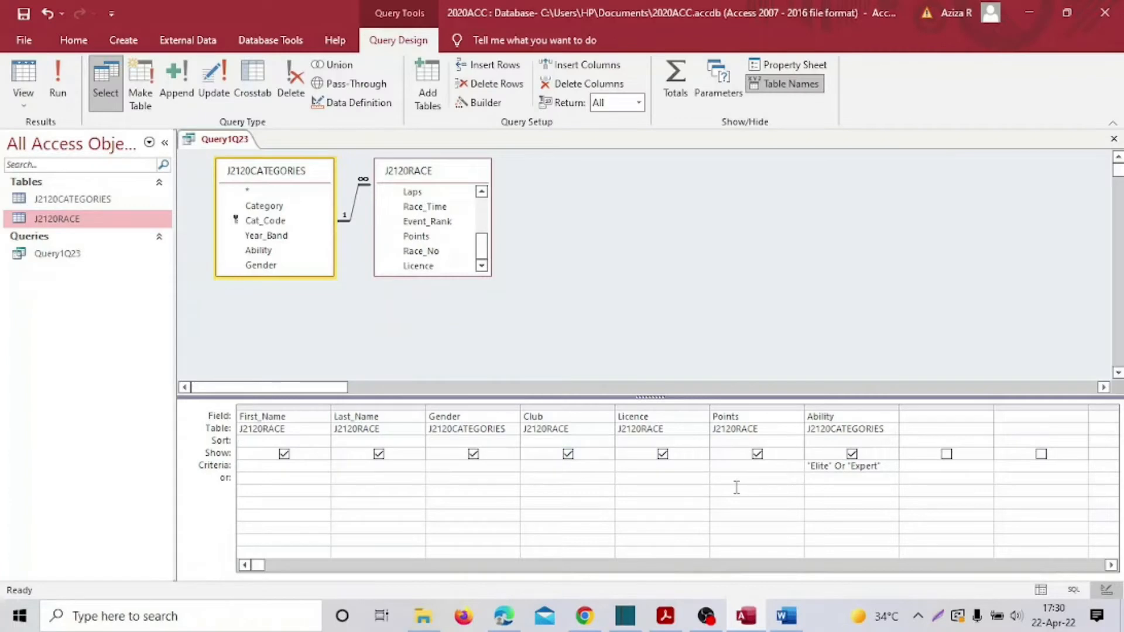
pyautogui.click(436, 468)
pyautogui.write('Female')
pyautogui.press('Tab')
# Run the query, check the Gender column through to the last record, and return to Design View
pyautogui.click(59, 78)
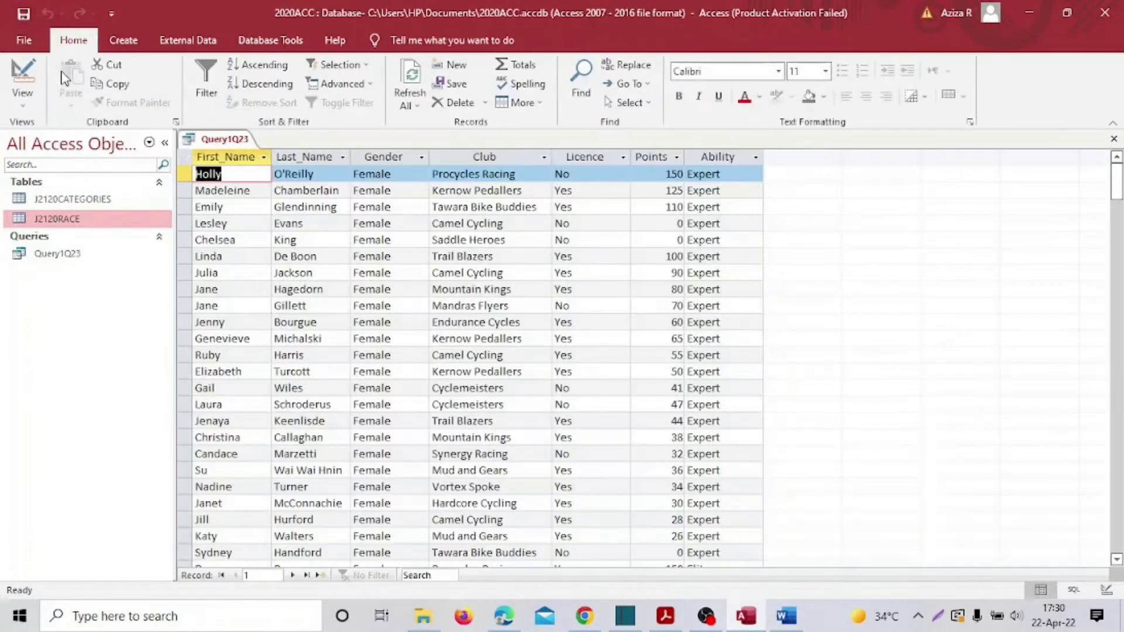
pyautogui.click(384, 157)
pyautogui.scroll(-6, 388, 210)
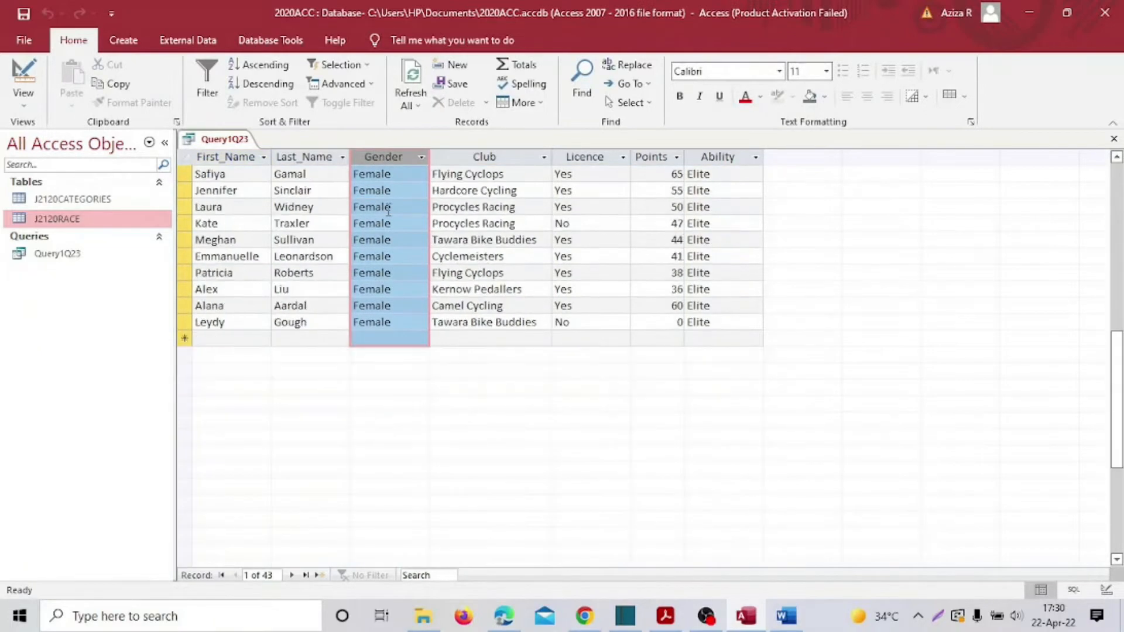
pyautogui.scroll(6, 373, 275)
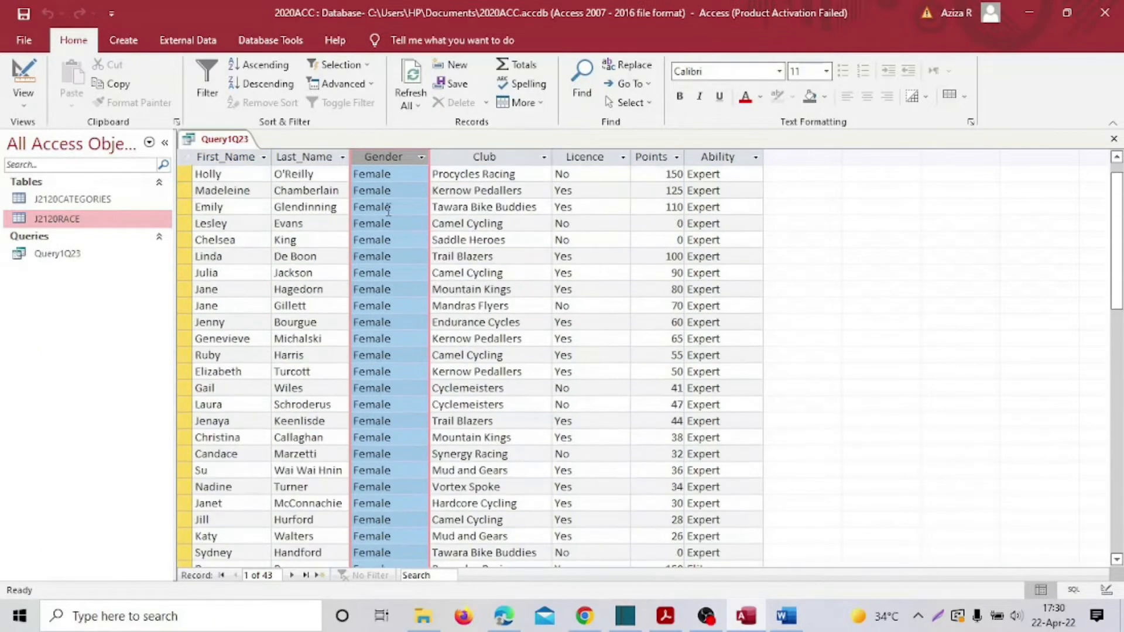
pyautogui.click(277, 575)
pyautogui.click(305, 575)
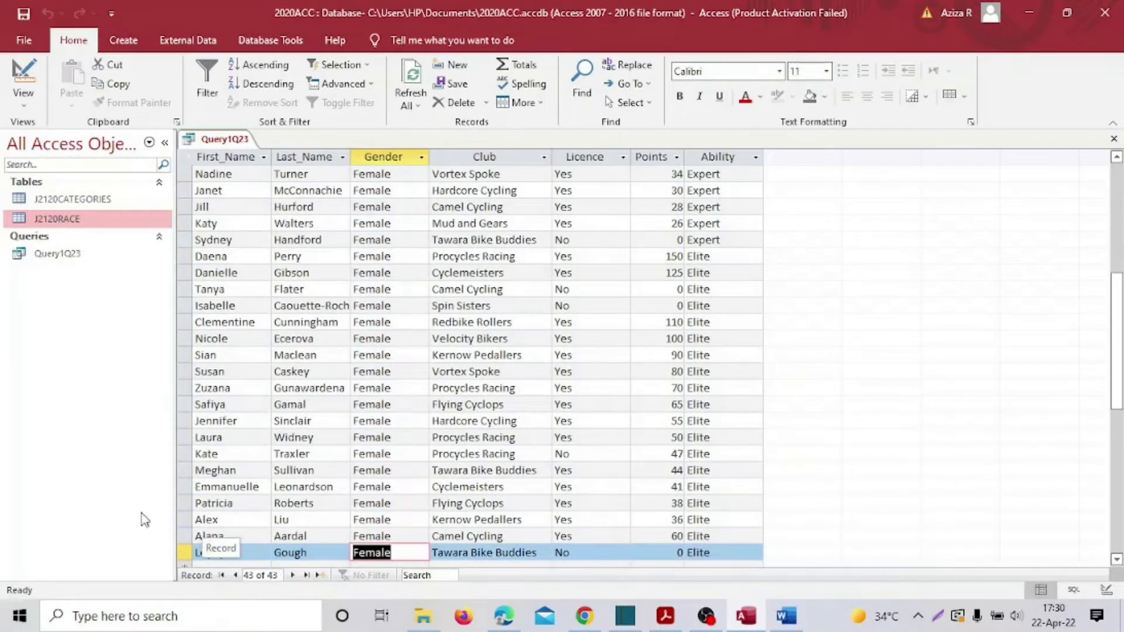
pyautogui.click(23, 97)
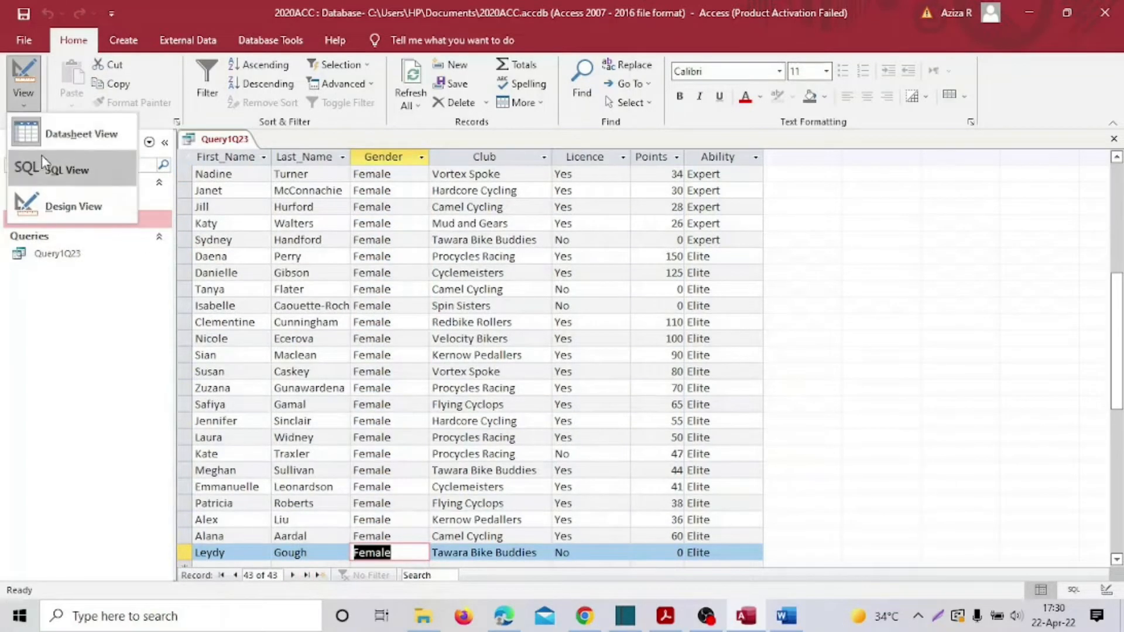
pyautogui.click(45, 201)
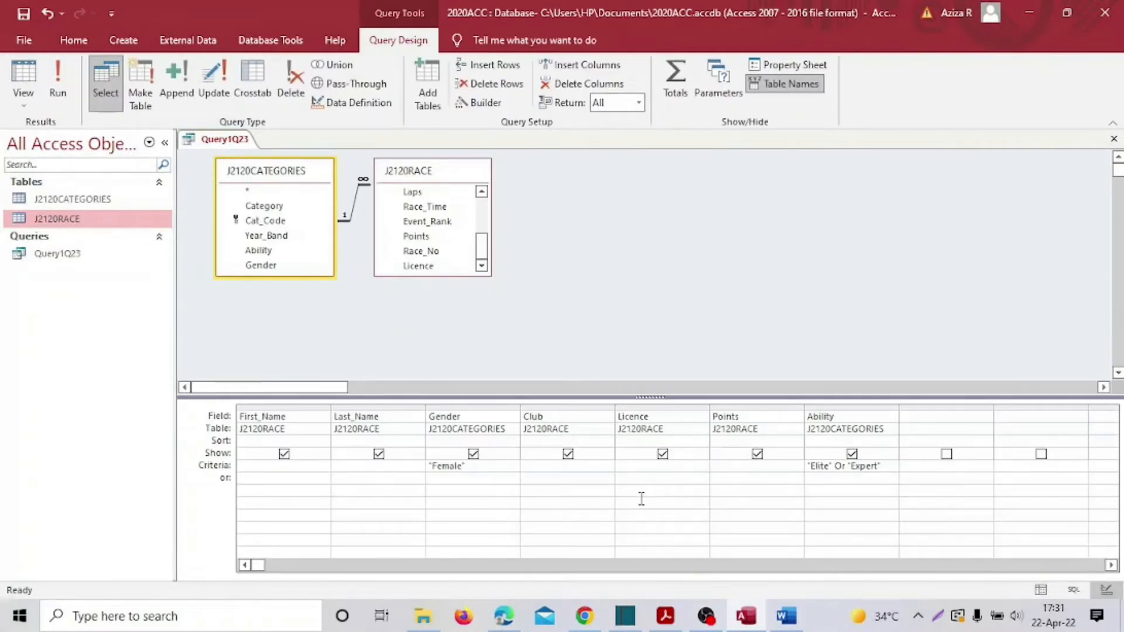
# Set the Licence field's criterion to Yes on the same criteria row as the other conditions
pyautogui.click(645, 467)
pyautogui.write('Yes')
pyautogui.click(239, 466)
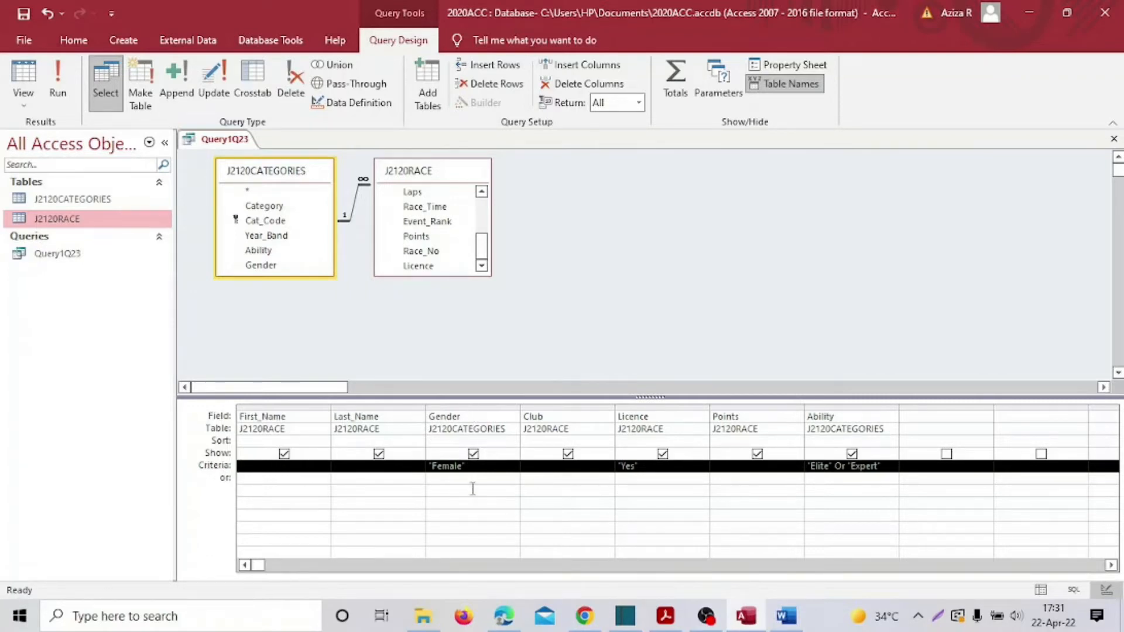
pyautogui.click(637, 477)
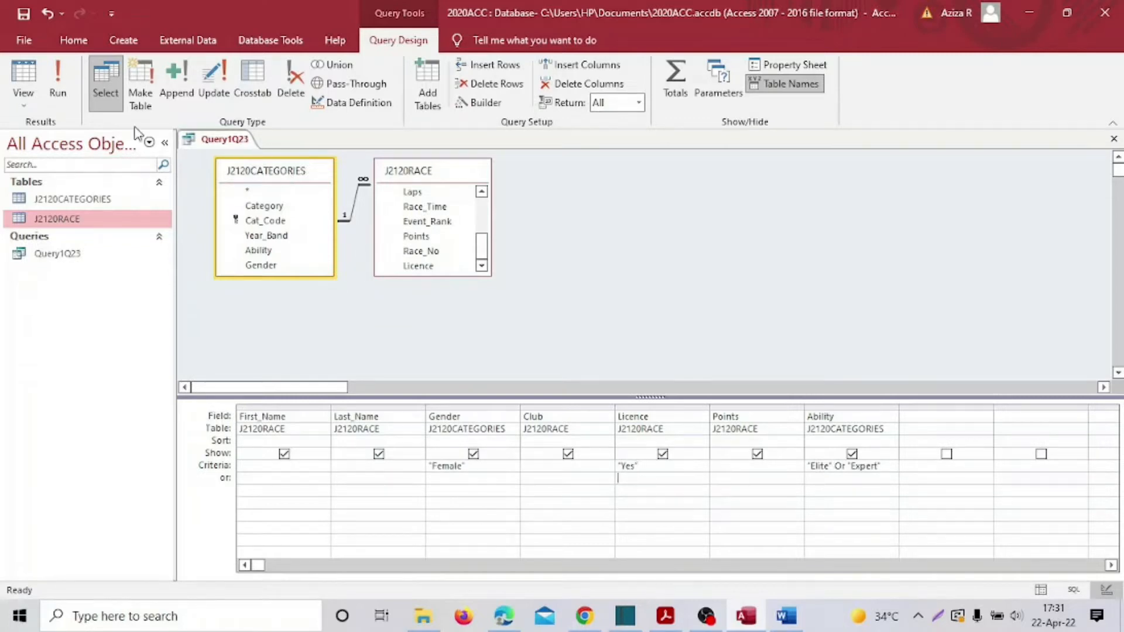
# Run the query, check the Licence column through to the last record, and return to Design View
pyautogui.click(54, 89)
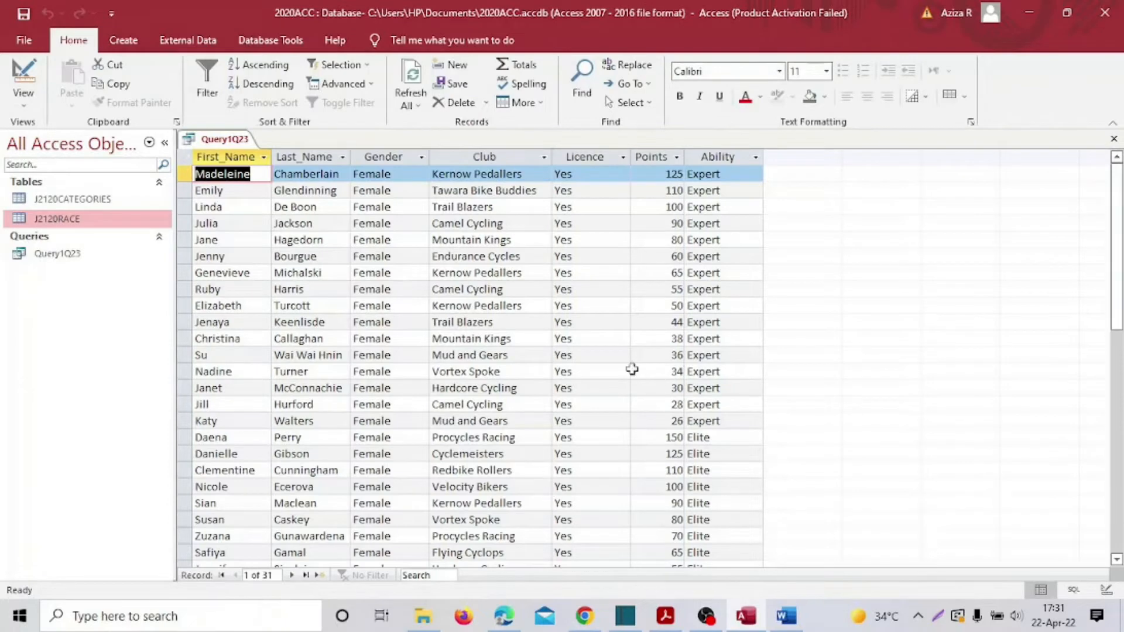
pyautogui.click(591, 157)
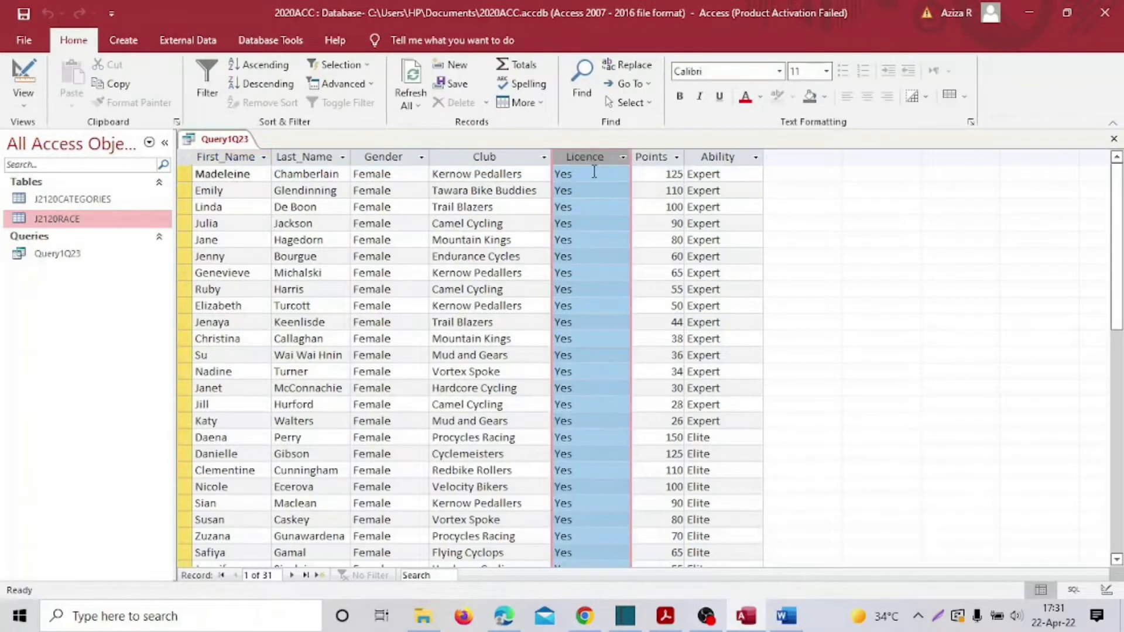
pyautogui.scroll(-5, 597, 363)
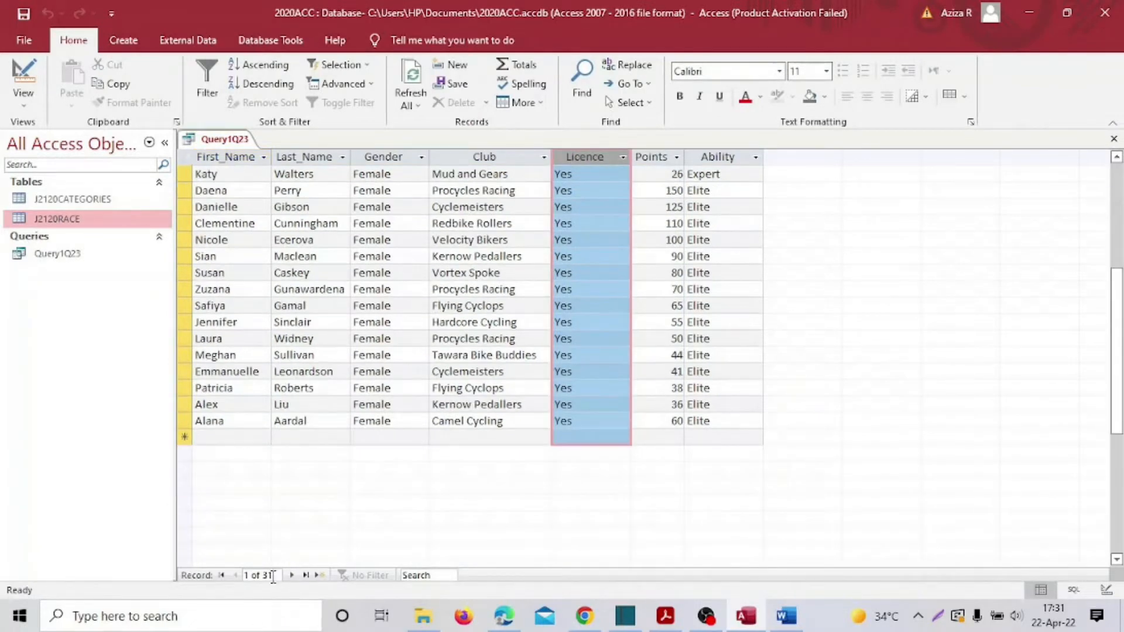
pyautogui.click(306, 575)
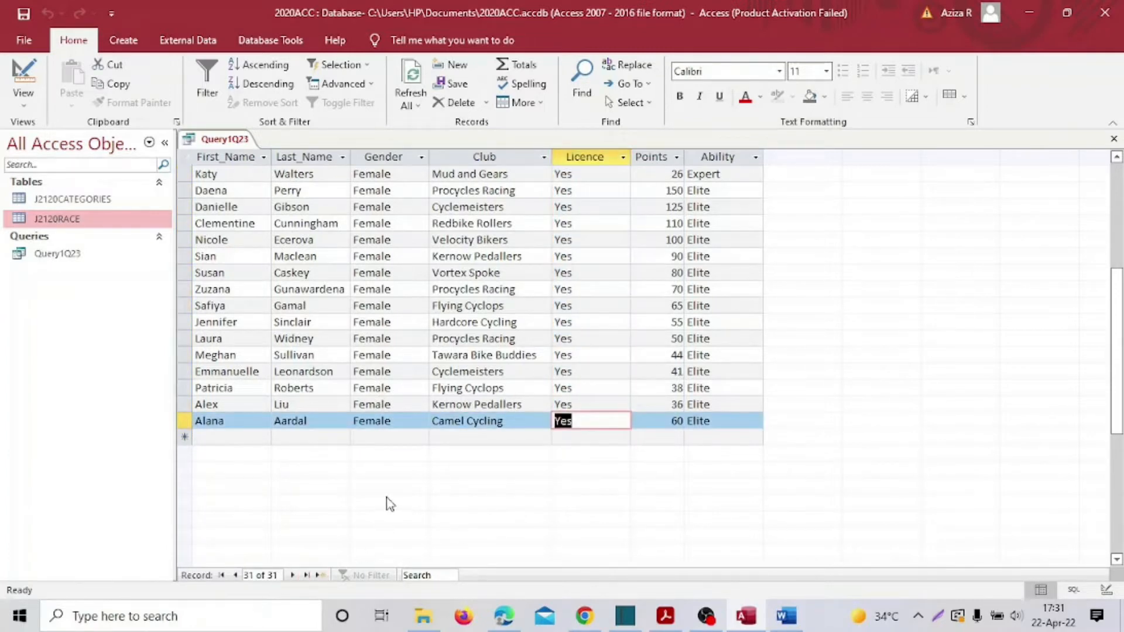
pyautogui.click(24, 106)
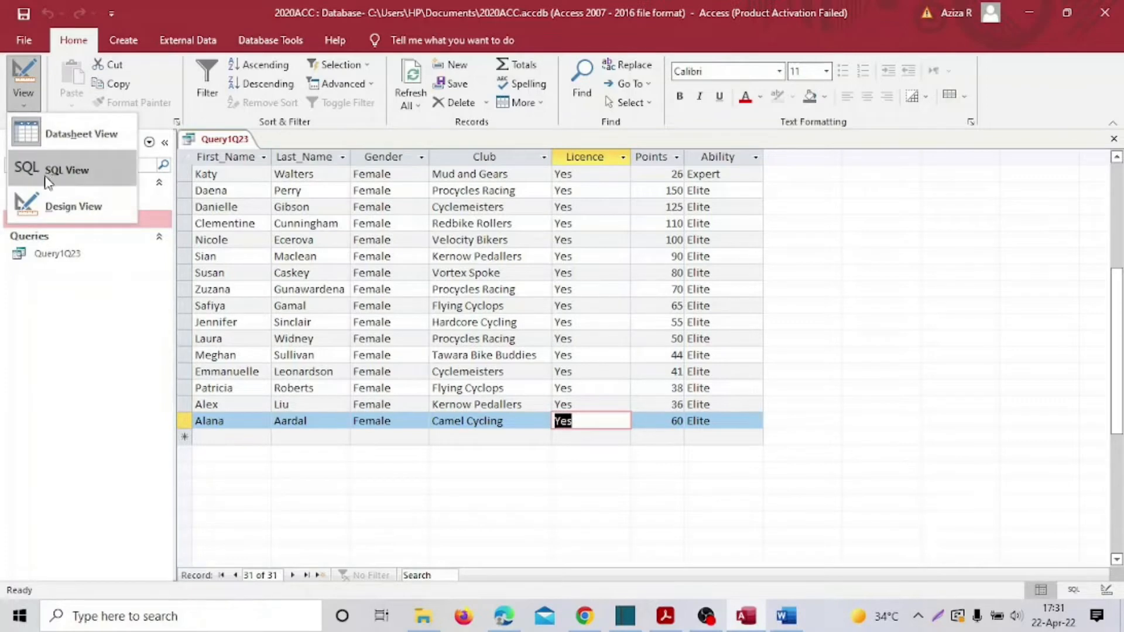
pyautogui.click(64, 206)
# Switch to the exam paper in Acrobat Reader and highlight question 23's opening line with its Ability, Gender and Licence conditions
pyautogui.click(656, 618)
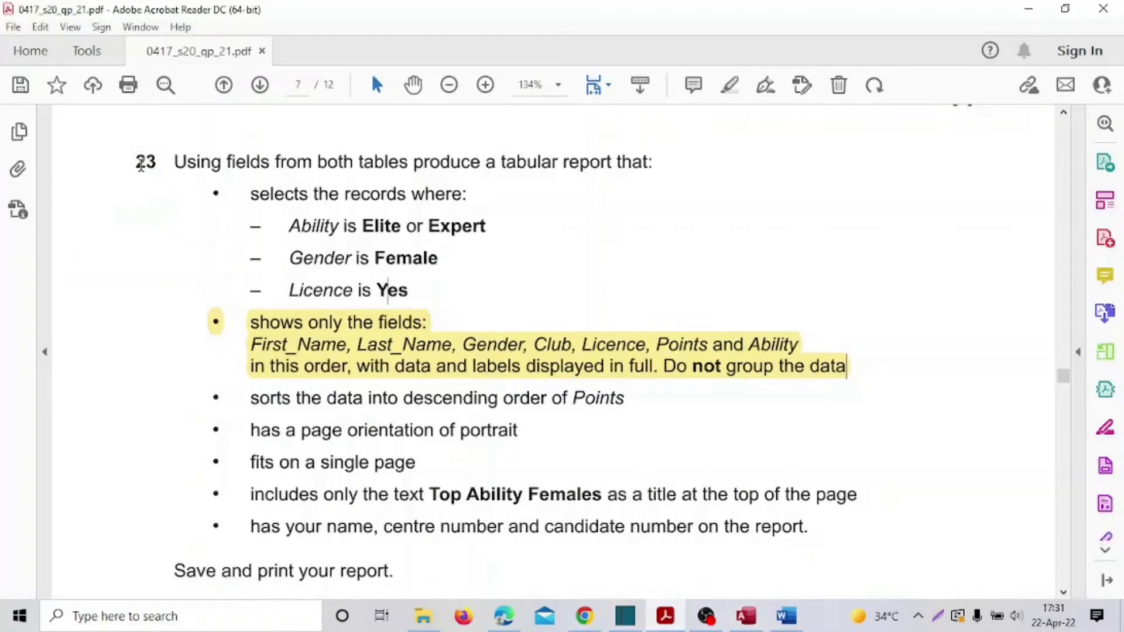
pyautogui.moveTo(137, 163); pyautogui.dragTo(441, 293)
pyautogui.click(458, 272)
pyautogui.scroll(-3, 451, 271)
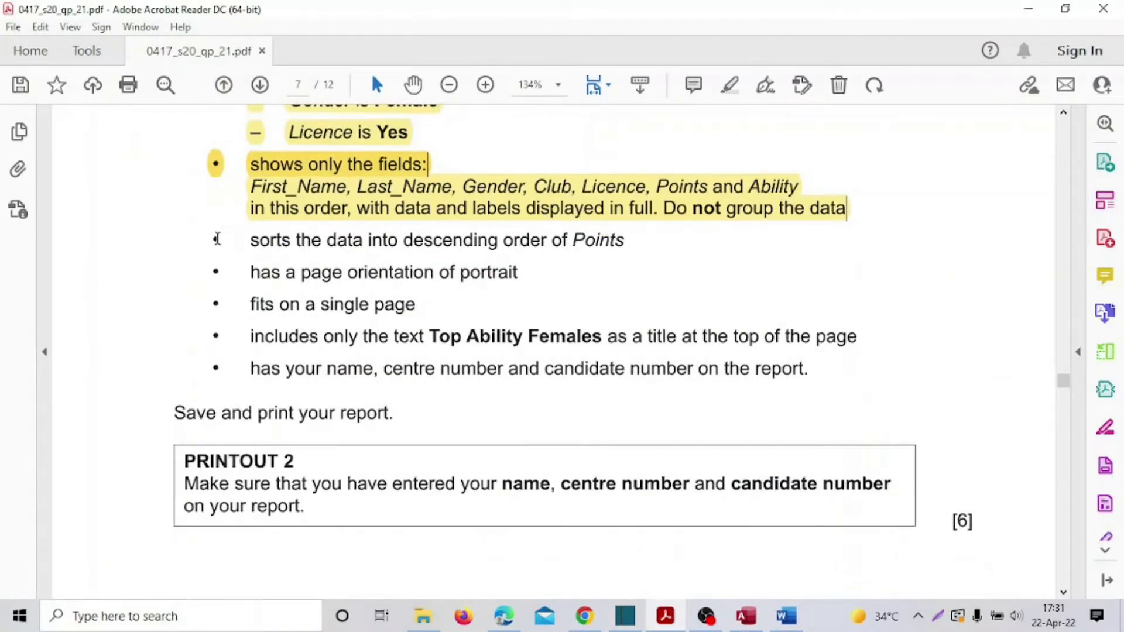
# Mark question 23's remaining report requirements in the exam paper, and reopen Query1Q23 in Access to review its records
pyautogui.moveTo(218, 237); pyautogui.dragTo(799, 383)
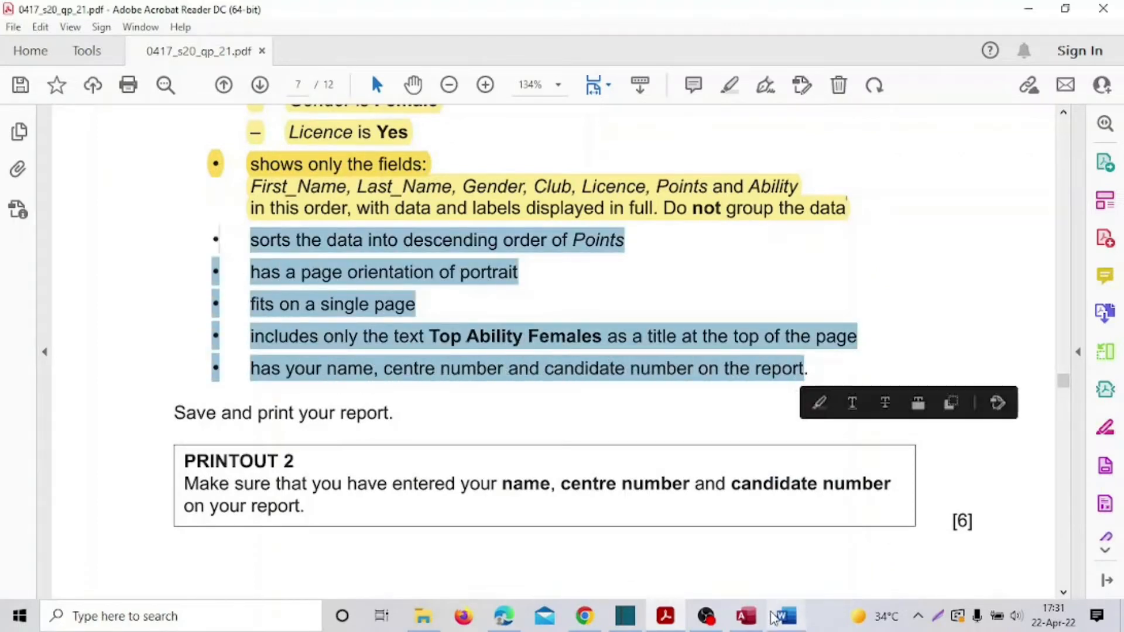
pyautogui.click(745, 615)
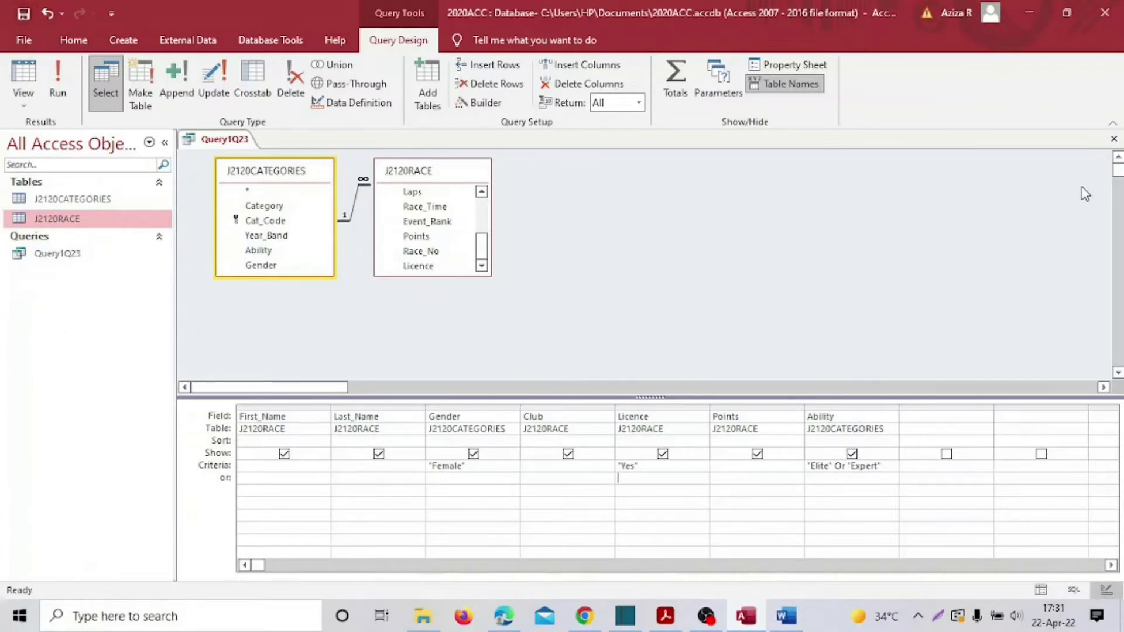
pyautogui.click(1114, 139)
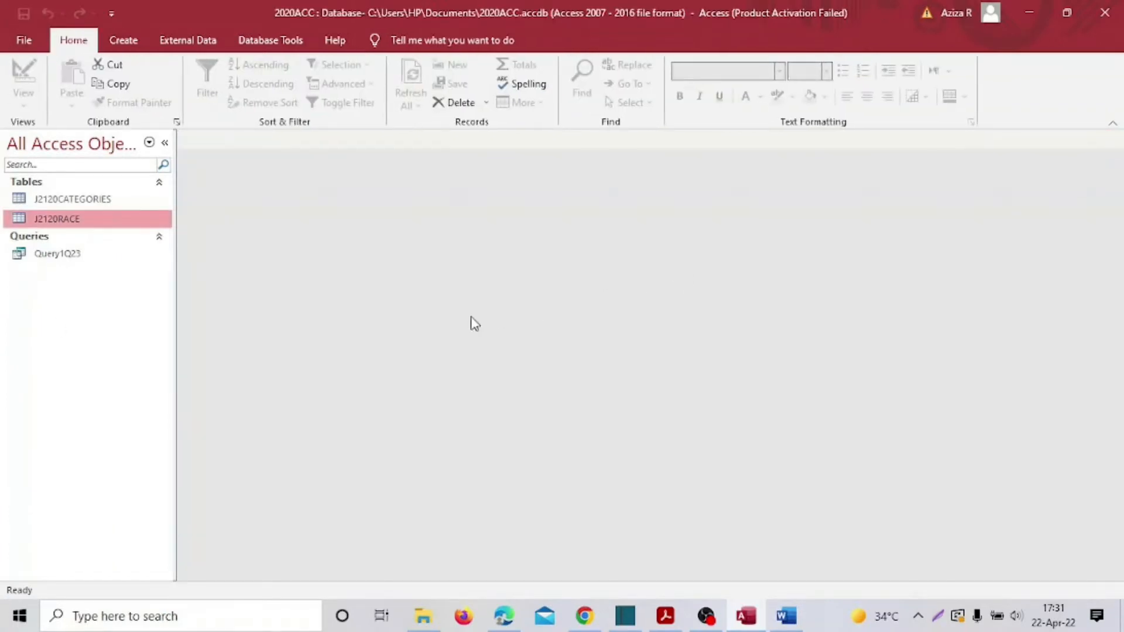
pyautogui.doubleClick(63, 255)
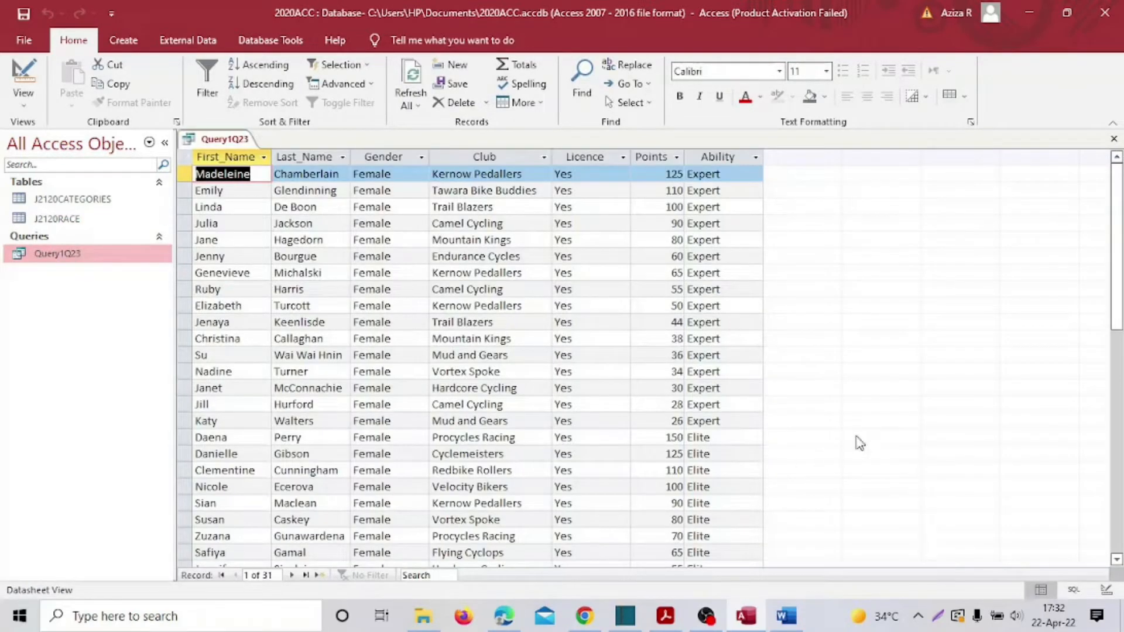
pyautogui.scroll(-12, 961, 399)
pyautogui.scroll(12, 961, 400)
# Start a Report Wizard report with all fields from Query1Q23, viewed by J2120RACE and without grouping levels
pyautogui.click(121, 36)
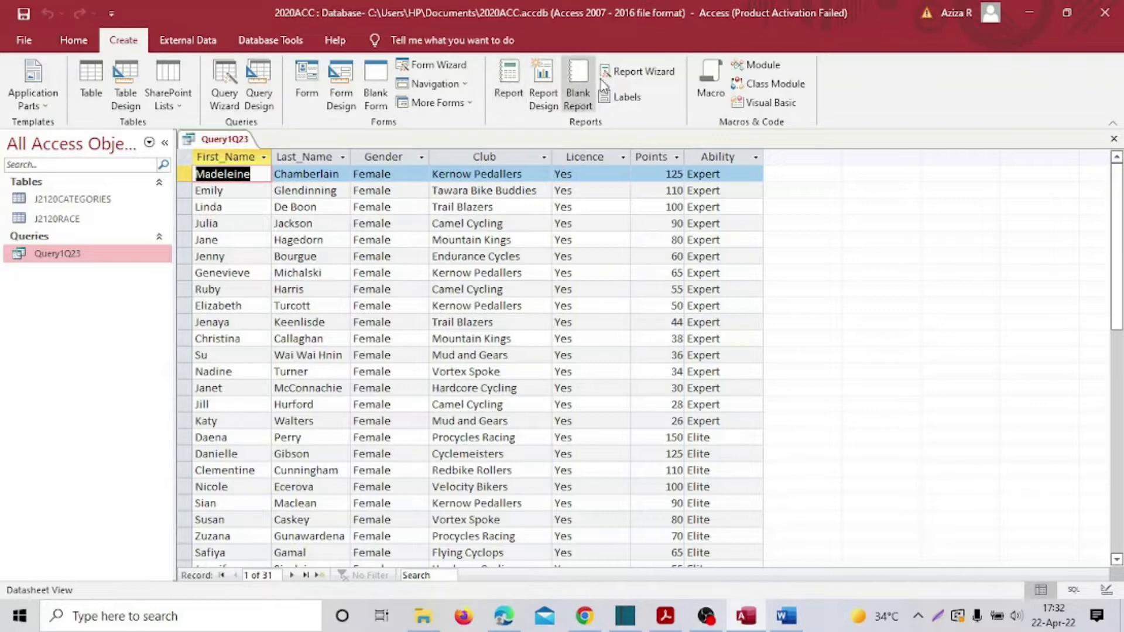
pyautogui.click(632, 72)
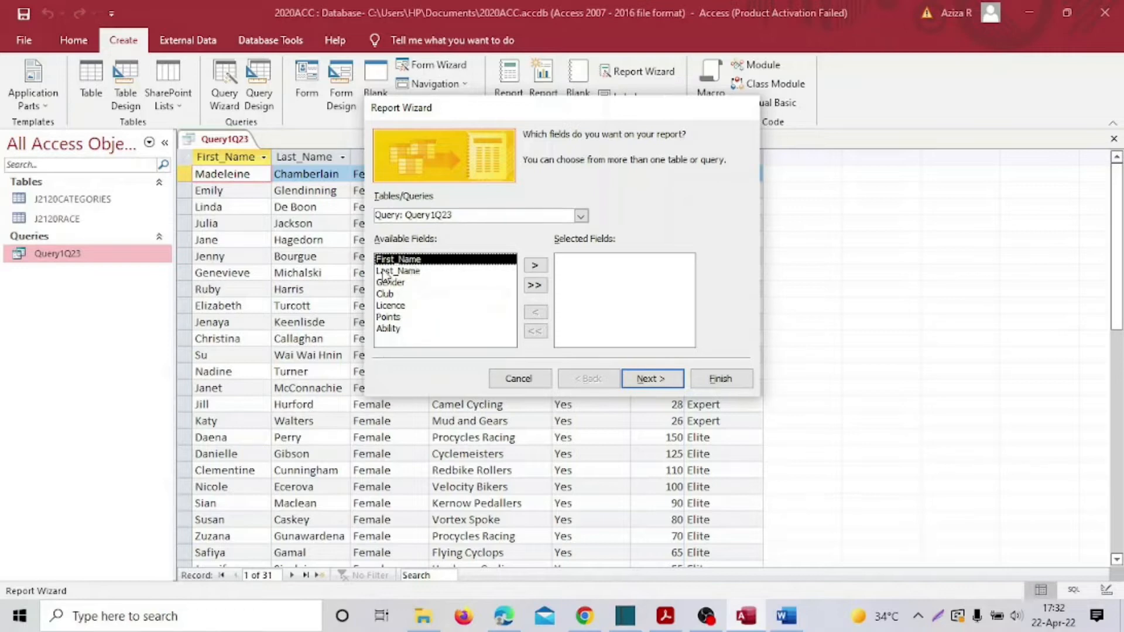
pyautogui.click(534, 288)
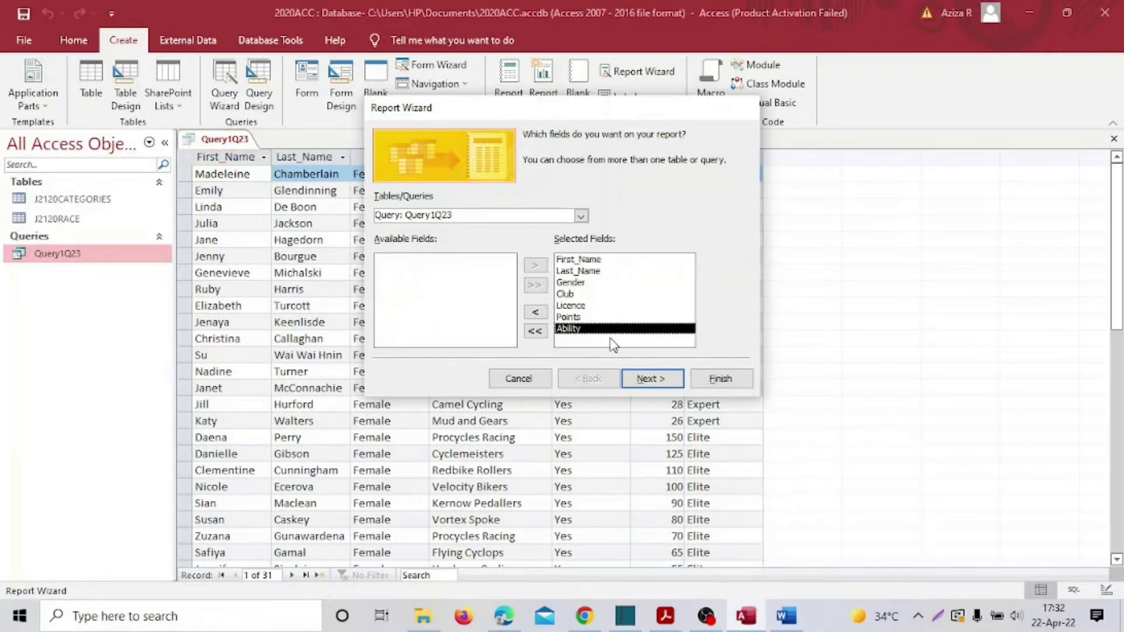
pyautogui.click(658, 377)
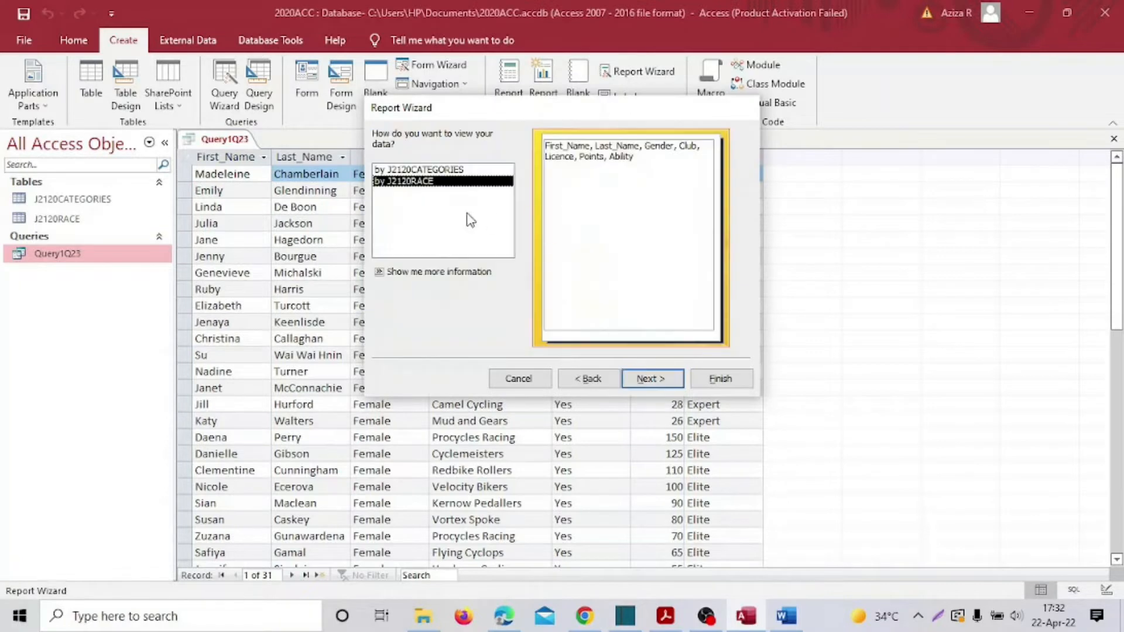
pyautogui.click(649, 380)
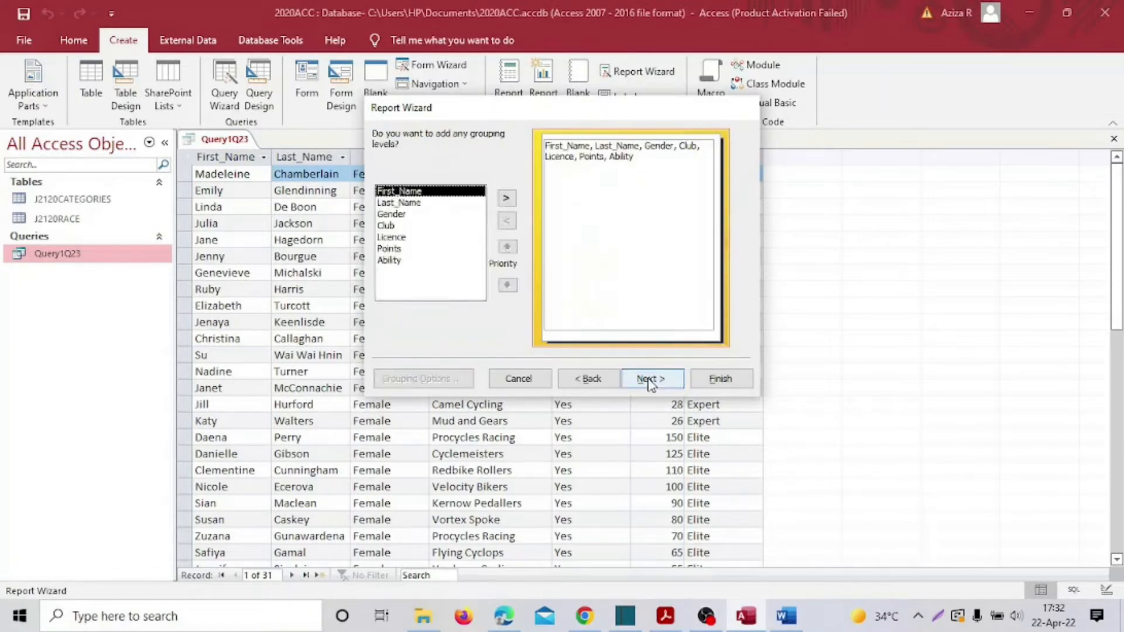
pyautogui.click(647, 381)
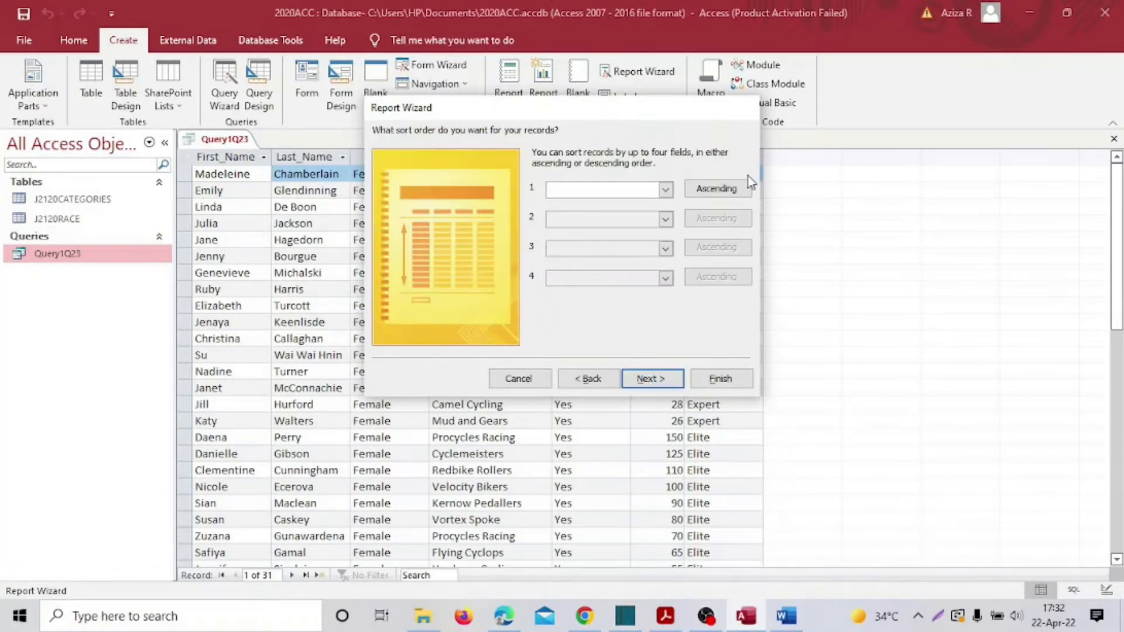
# Check the sort requirement in the exam paper, and sort the report by Points in Descending order in the Access wizard
pyautogui.click(667, 616)
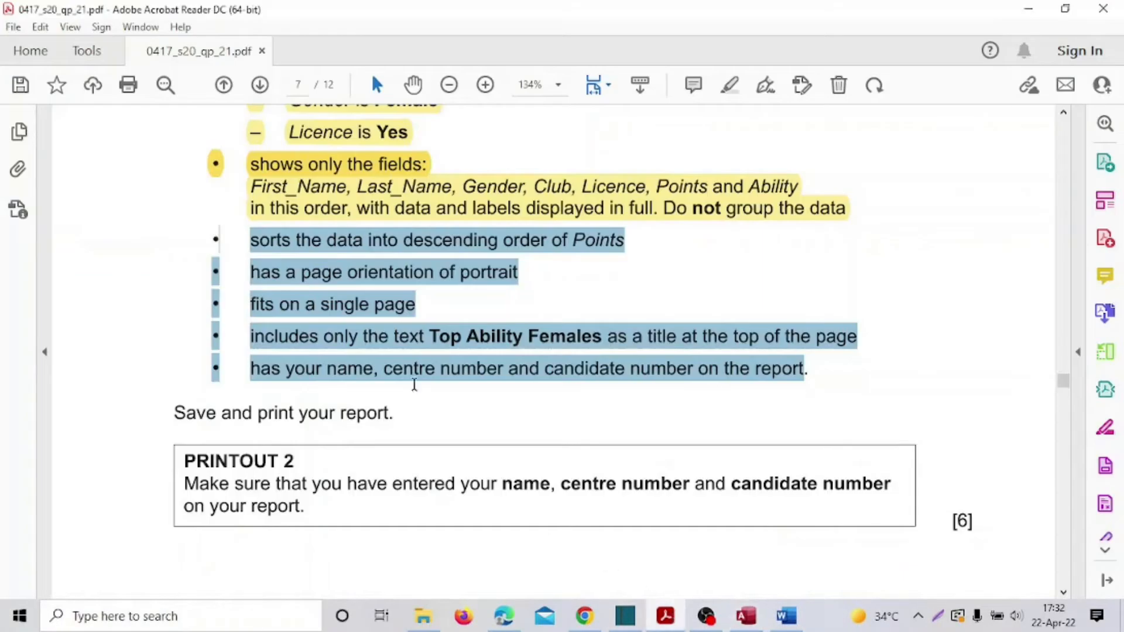
pyautogui.click(603, 336)
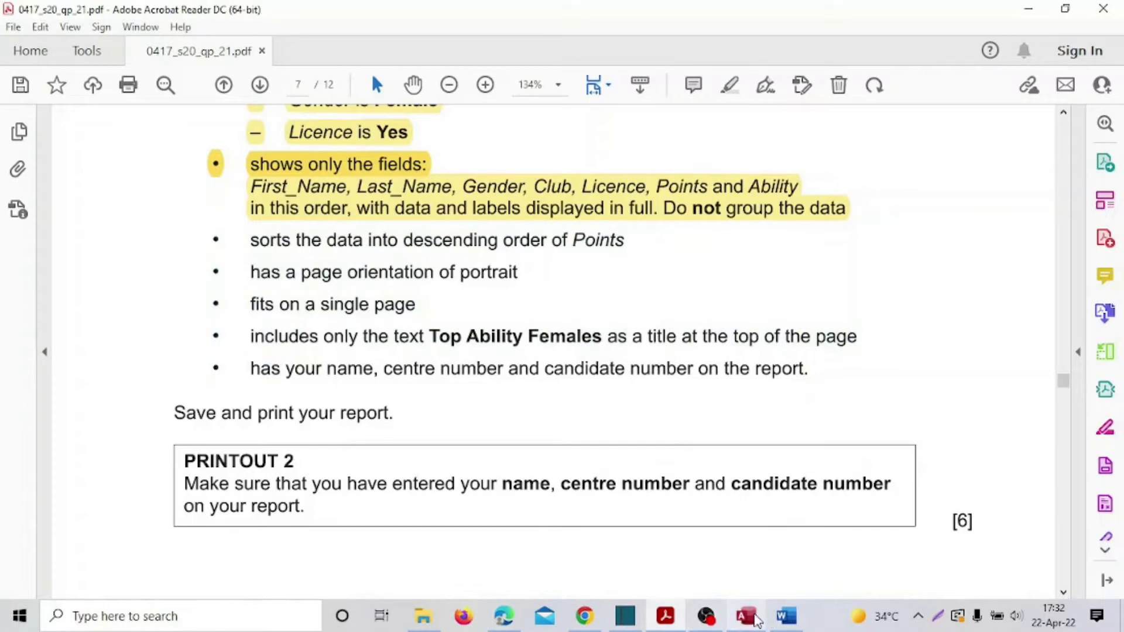
pyautogui.click(746, 616)
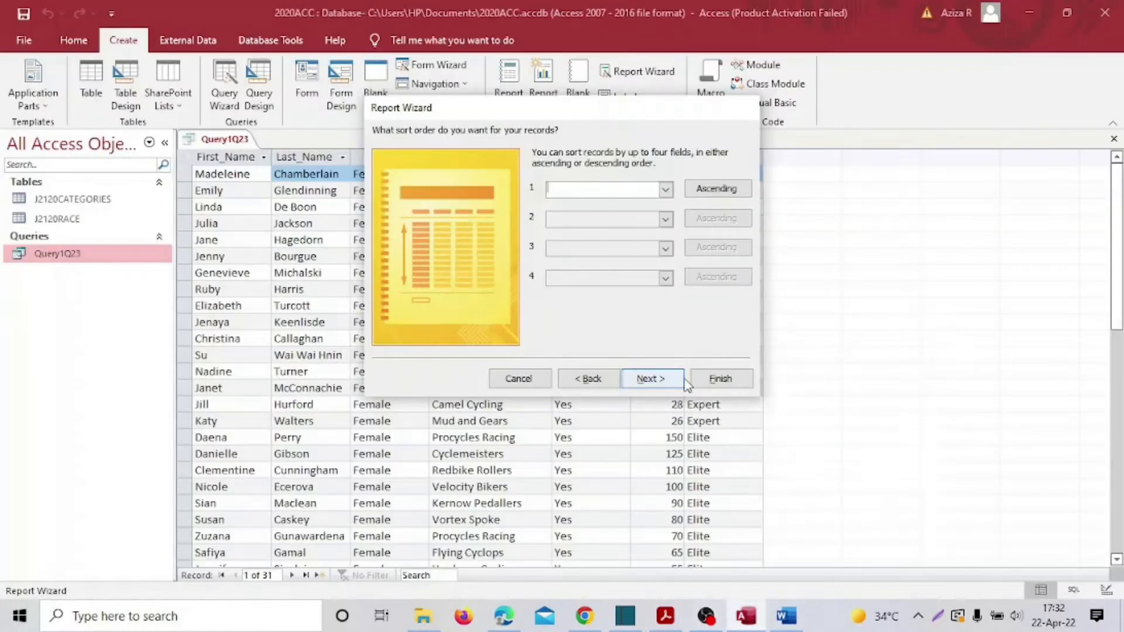
pyautogui.click(715, 189)
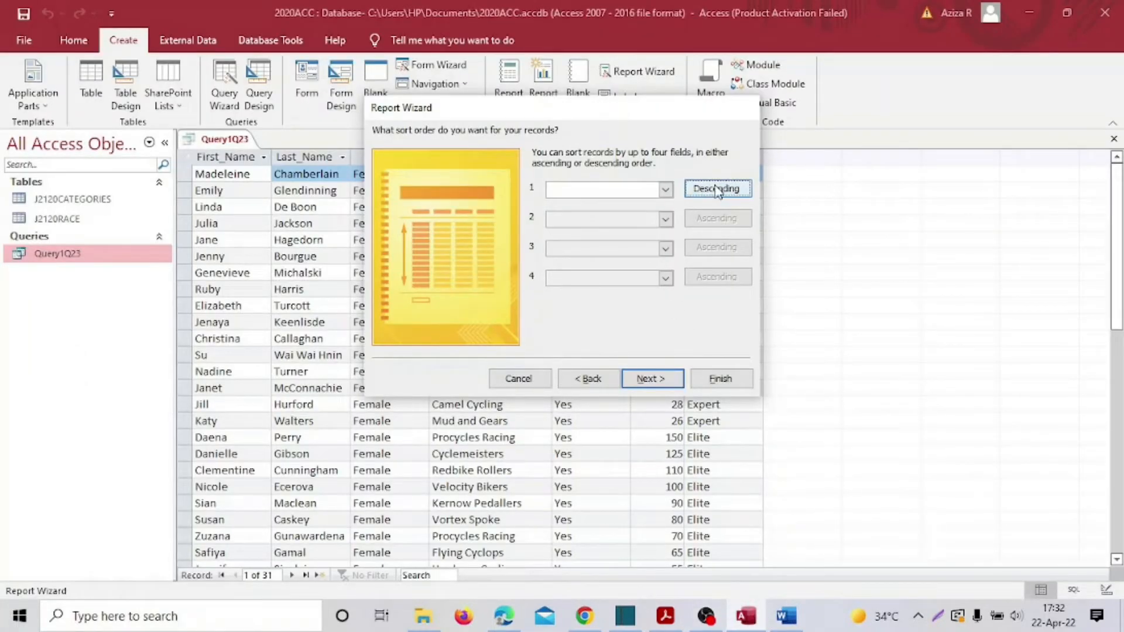
pyautogui.click(665, 189)
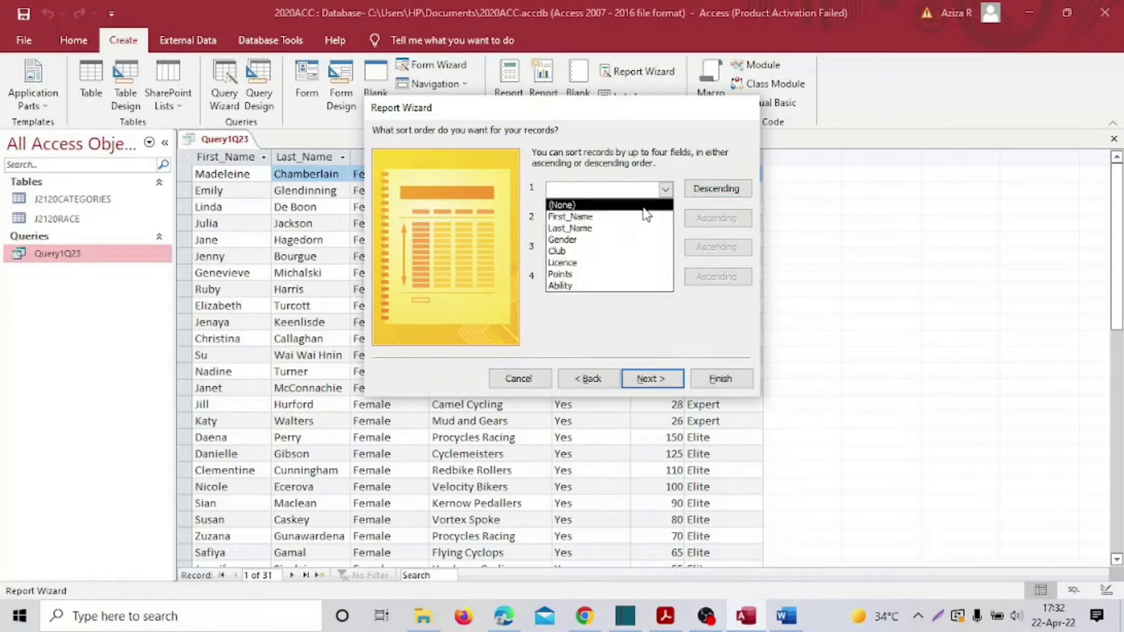
pyautogui.click(629, 276)
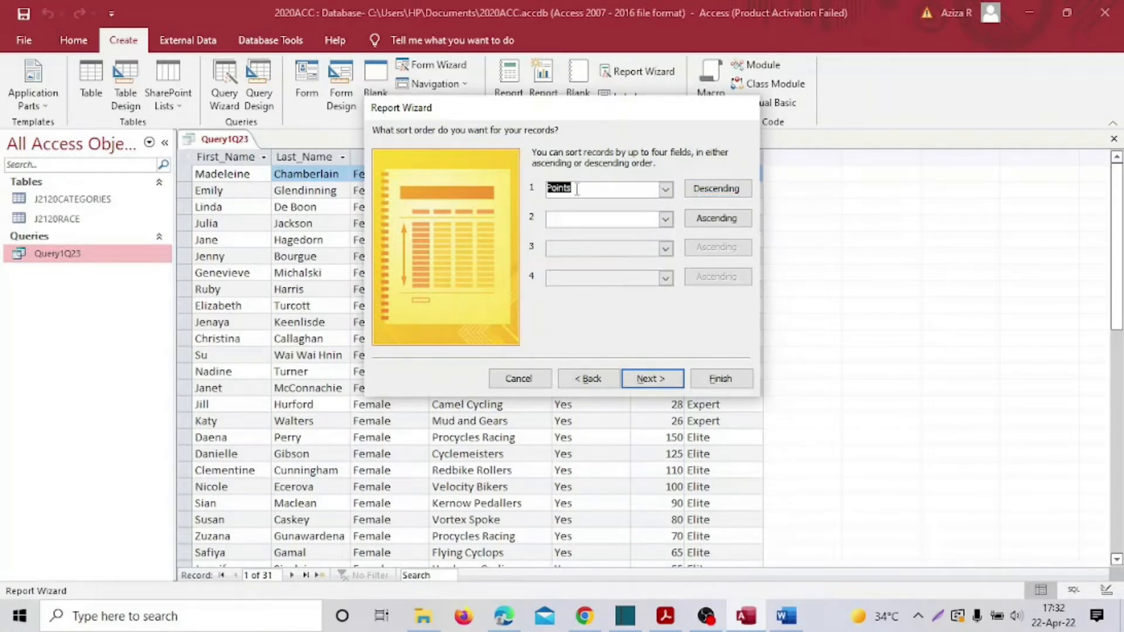
pyautogui.click(660, 376)
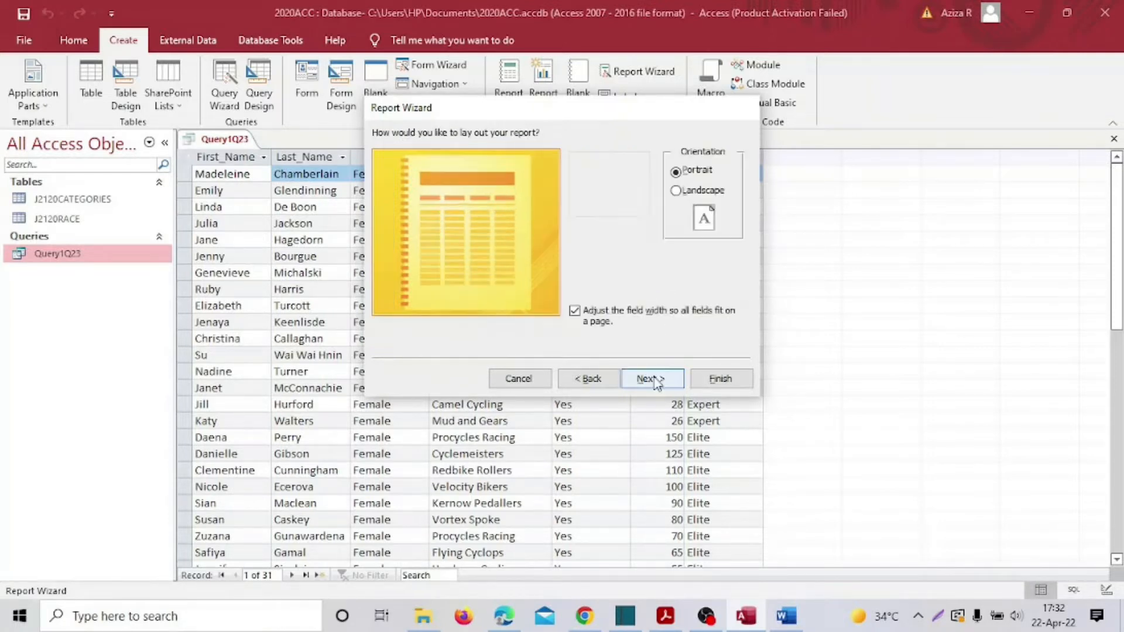
# Check the exam paper's page requirements, and accept Tabular layout and Portrait orientation with field widths adjusted to fit a page in Access
pyautogui.click(657, 619)
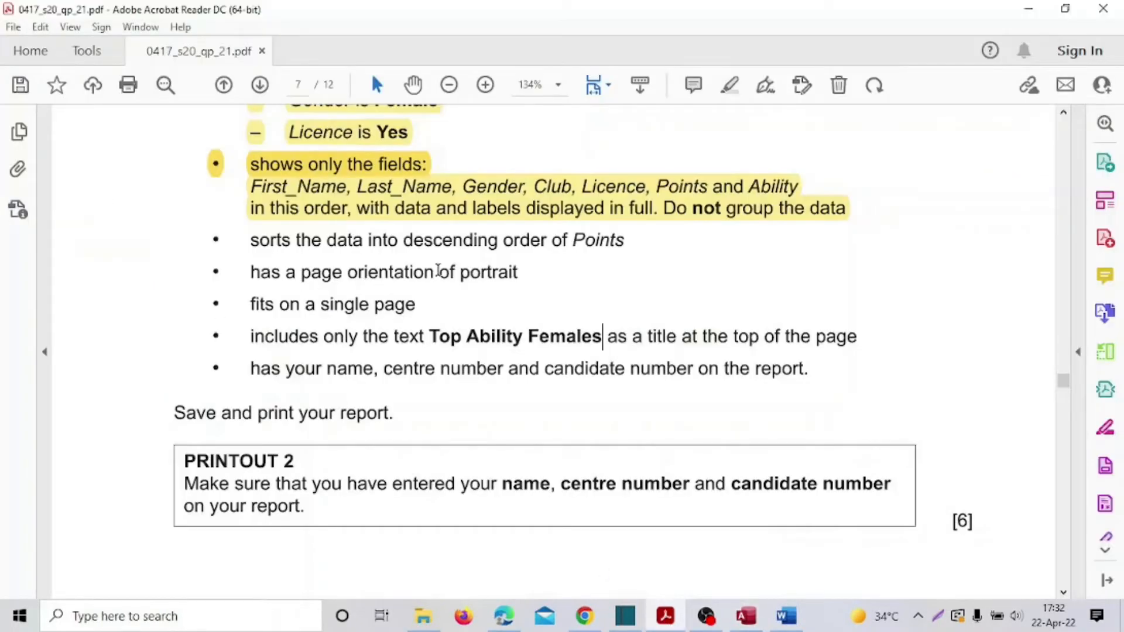
pyautogui.moveTo(461, 274); pyautogui.dragTo(518, 273)
pyautogui.moveTo(321, 304); pyautogui.dragTo(415, 305)
pyautogui.click(745, 616)
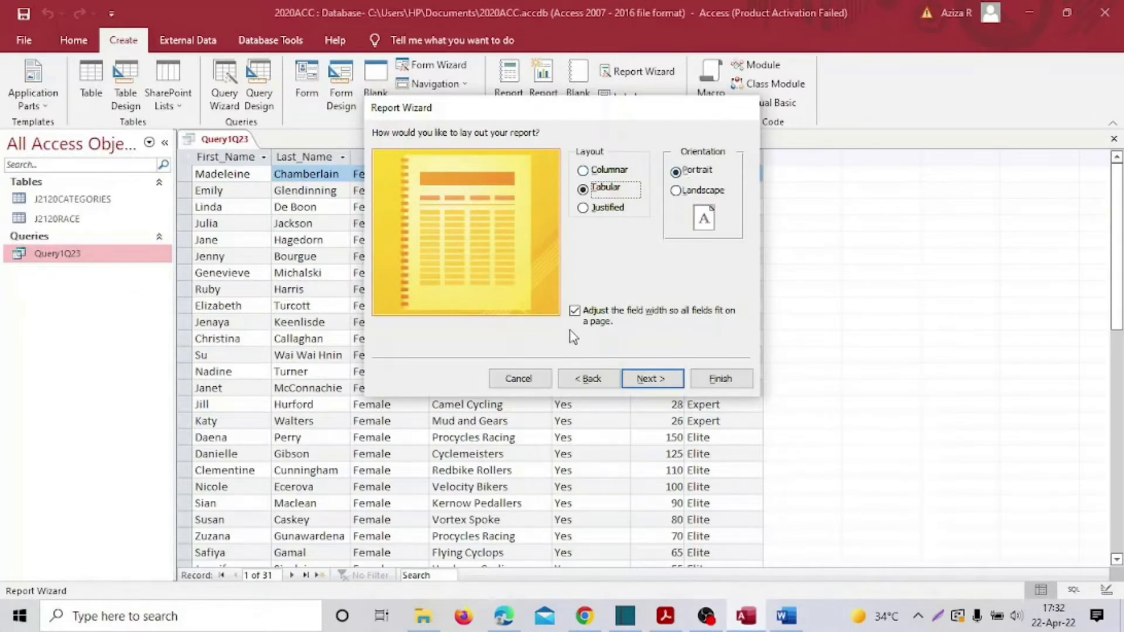
pyautogui.click(649, 379)
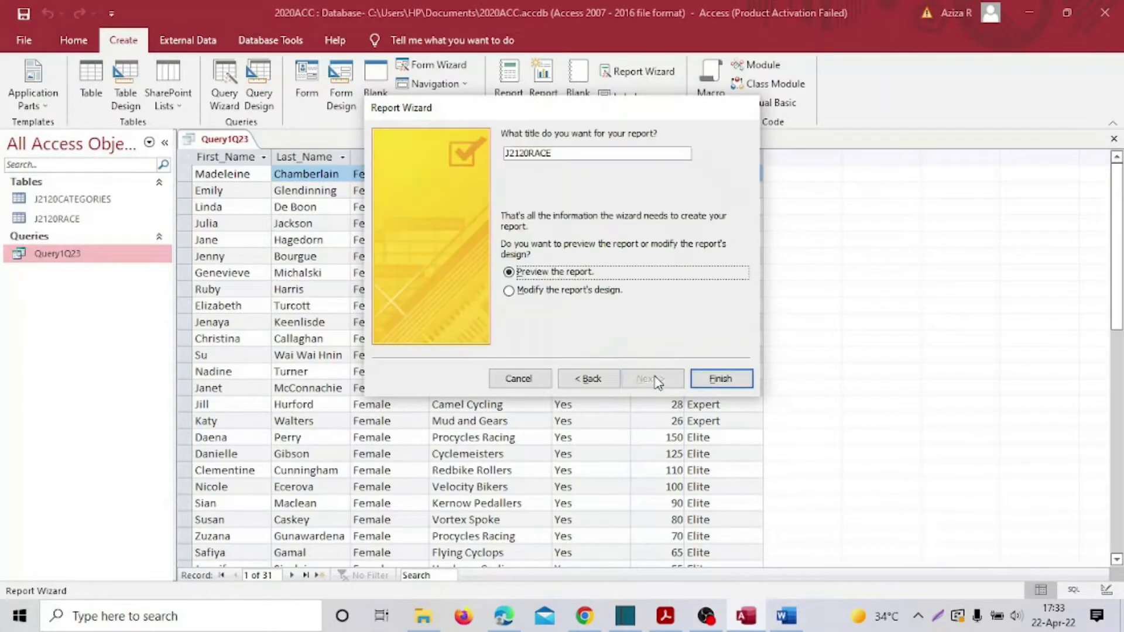
# Check the title requirement in the exam paper, and finish the Access report as Top Ability Females, opening it to modify its design
pyautogui.click(665, 616)
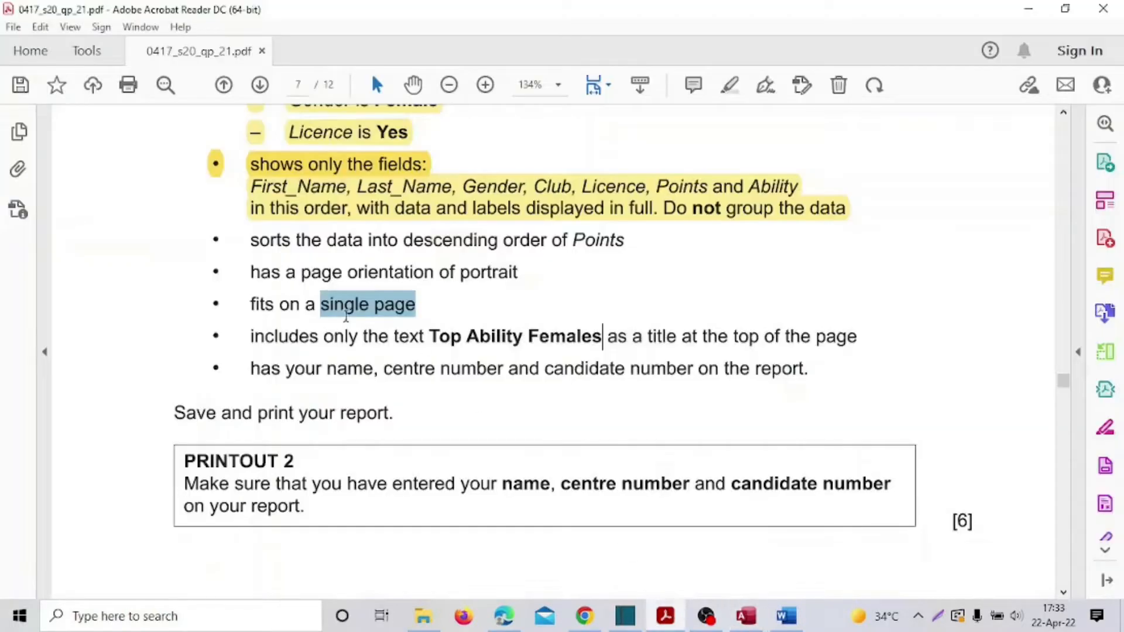
pyautogui.click(281, 373)
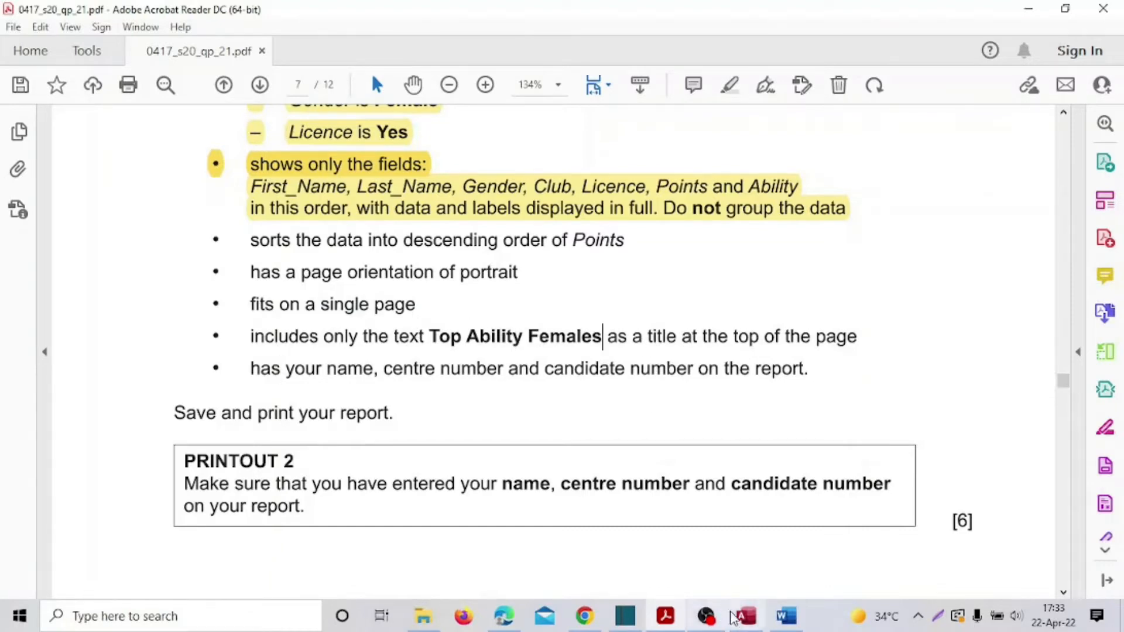
pyautogui.click(745, 616)
pyautogui.moveTo(548, 151); pyautogui.dragTo(455, 156)
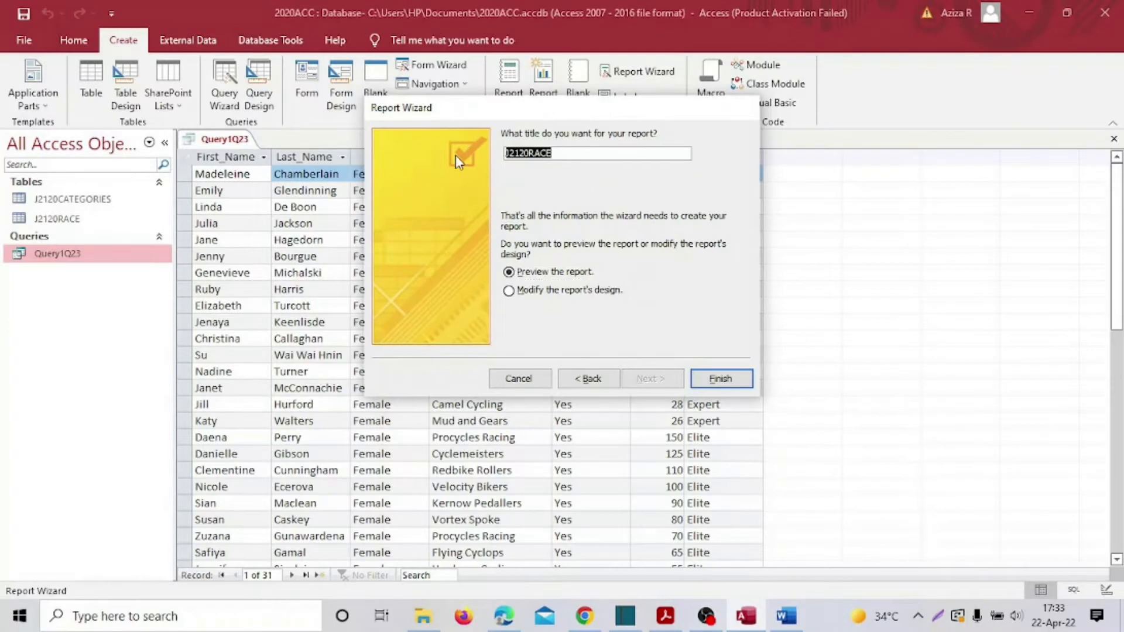
pyautogui.write('Top')
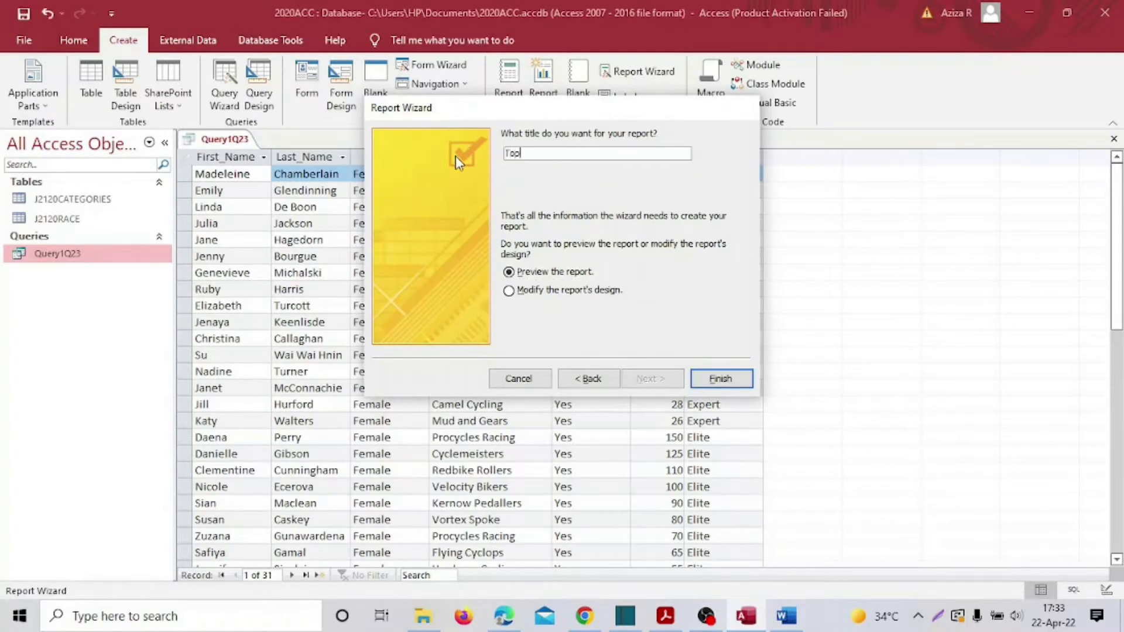
pyautogui.write(' Ability Females')
pyautogui.click(508, 291)
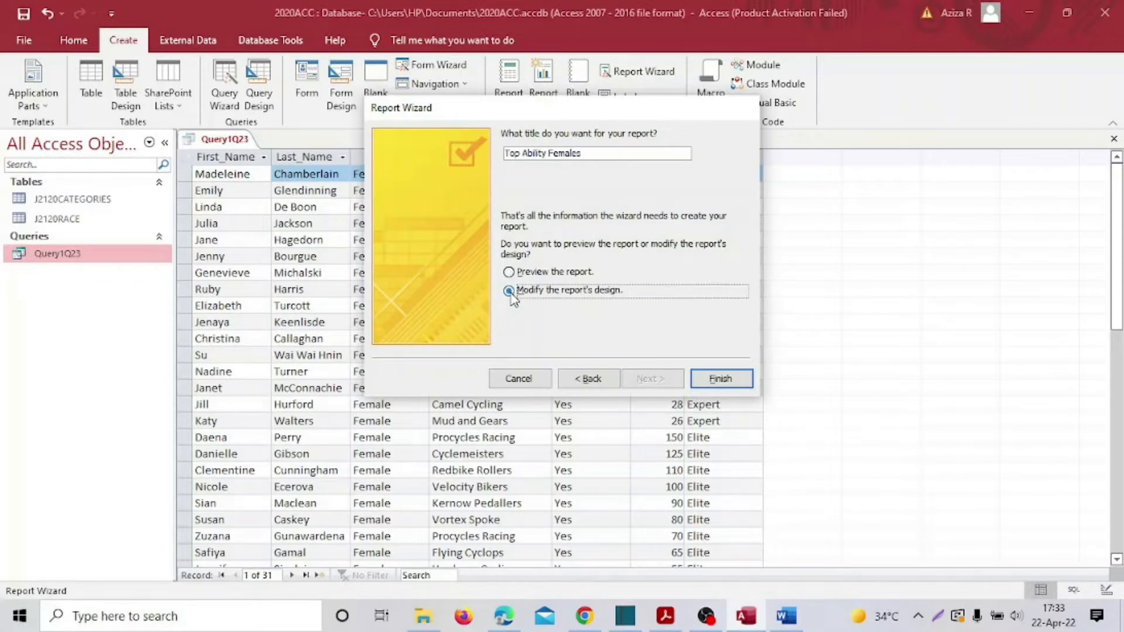
pyautogui.click(711, 377)
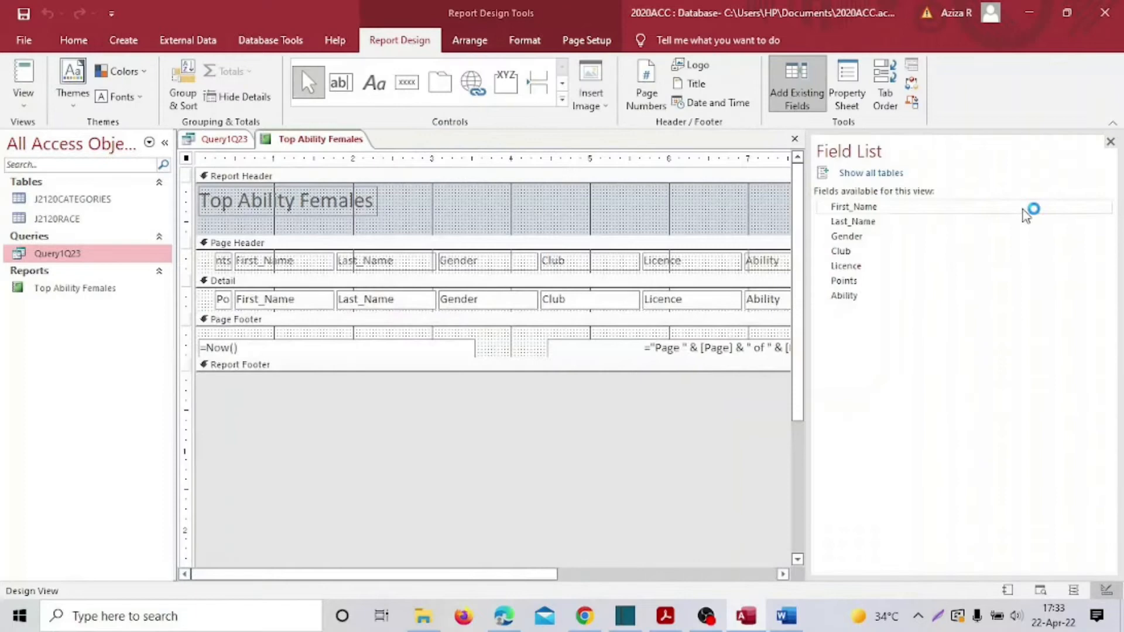
# Close the Field List and the Query1Q23 datasheet, keeping only the Top Ability Females report open
pyautogui.click(1110, 141)
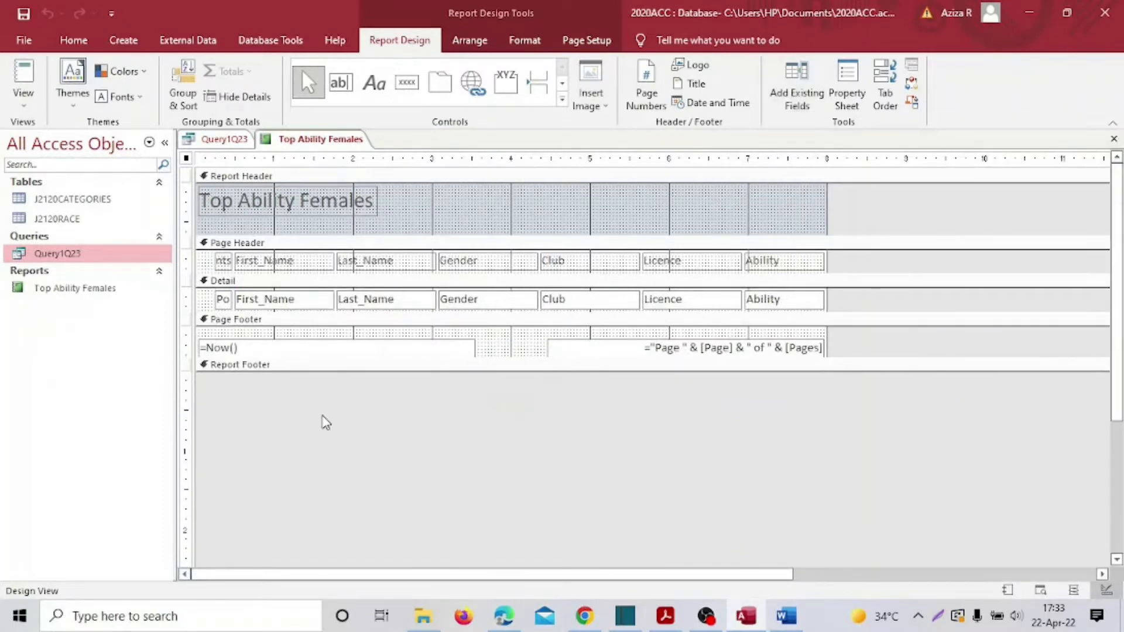
pyautogui.click(226, 140)
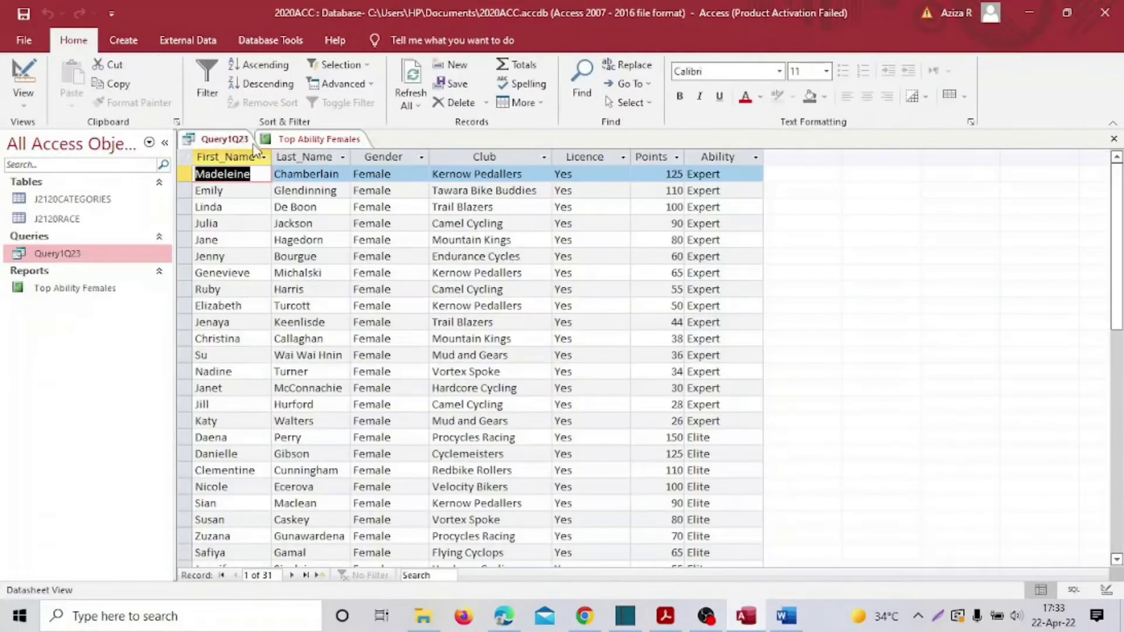
pyautogui.click(1114, 138)
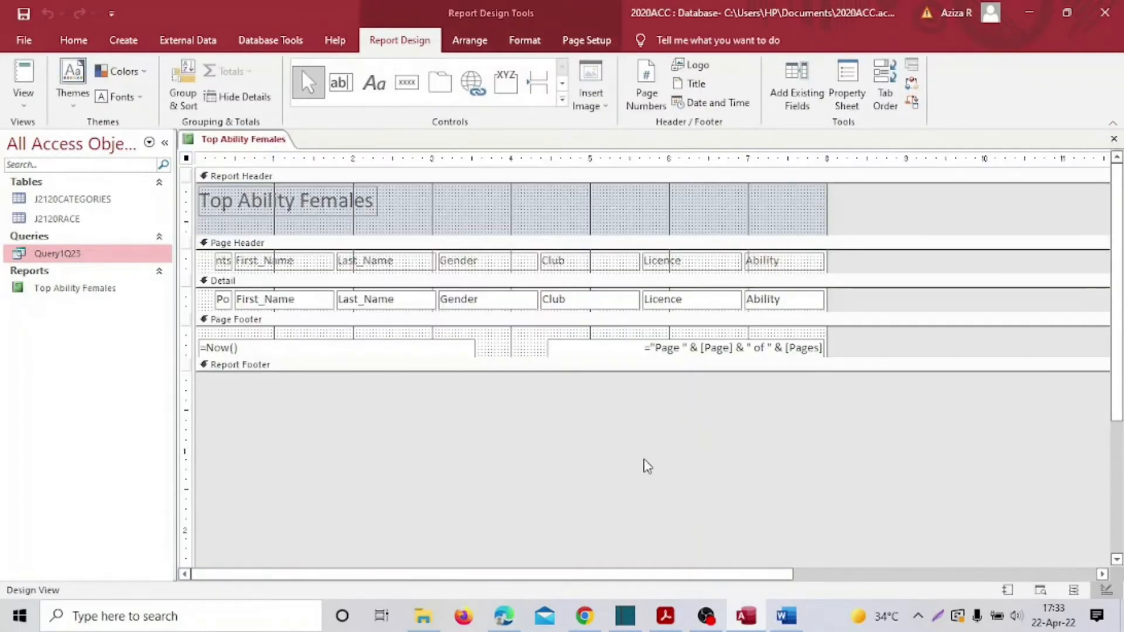
# Recheck the report requirements in the exam paper, and switch the Top Ability Females report to Layout View in Access
pyautogui.click(665, 615)
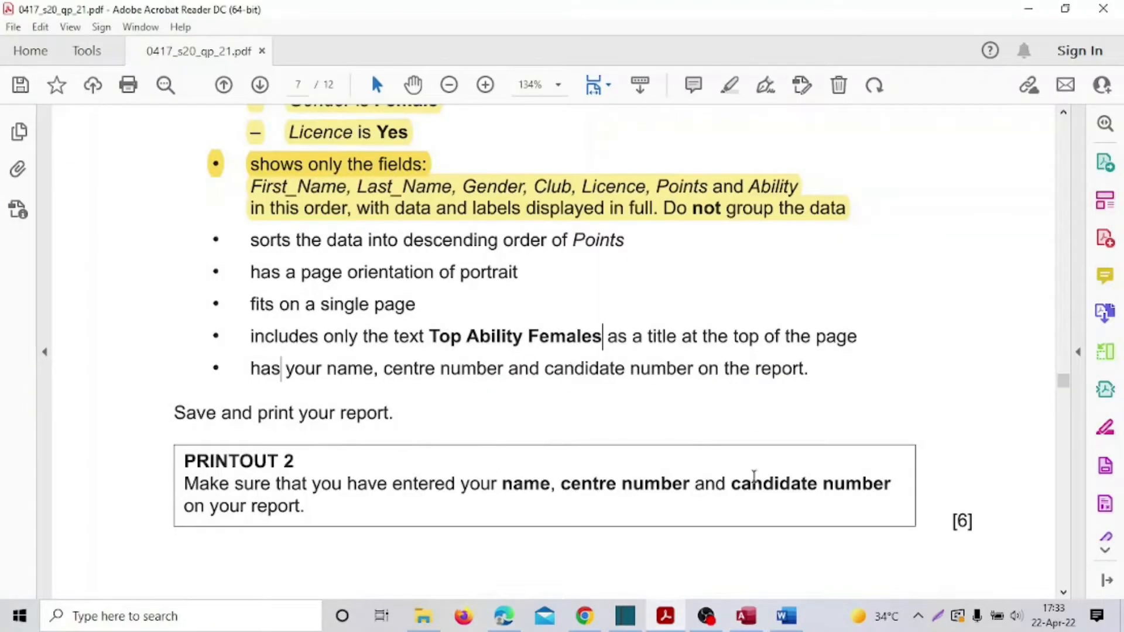
pyautogui.click(745, 615)
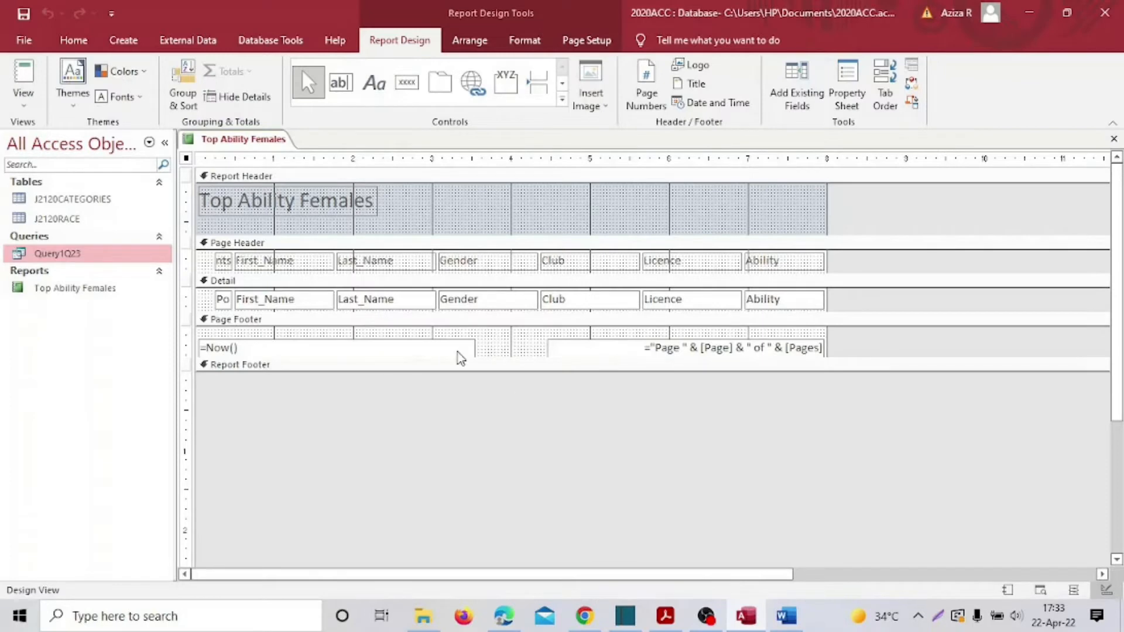
pyautogui.click(23, 99)
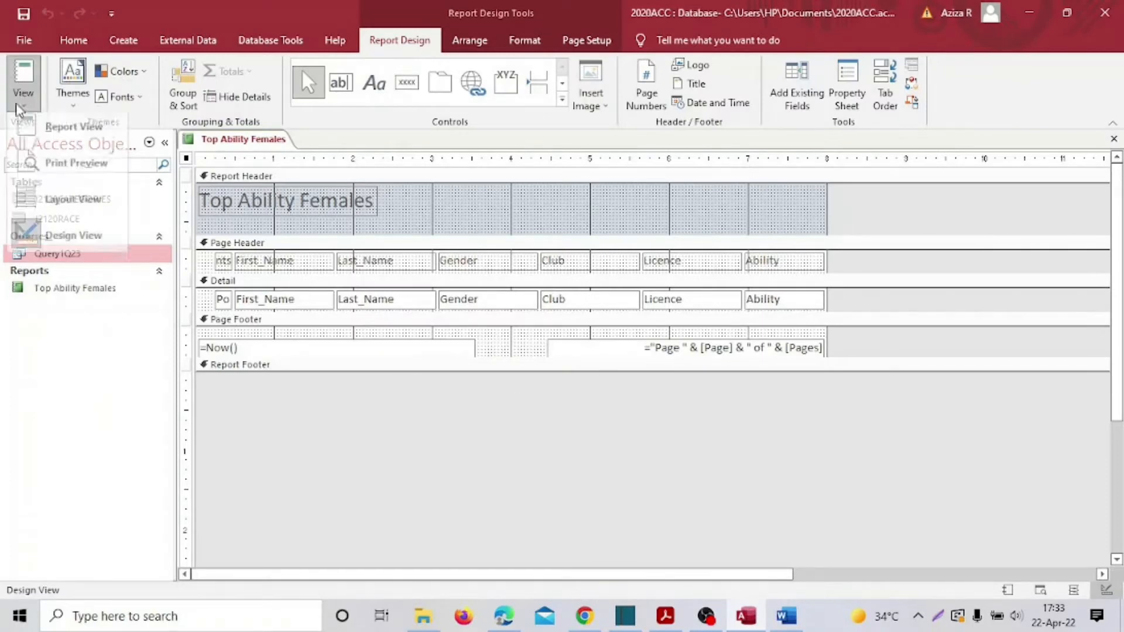
pyautogui.click(69, 207)
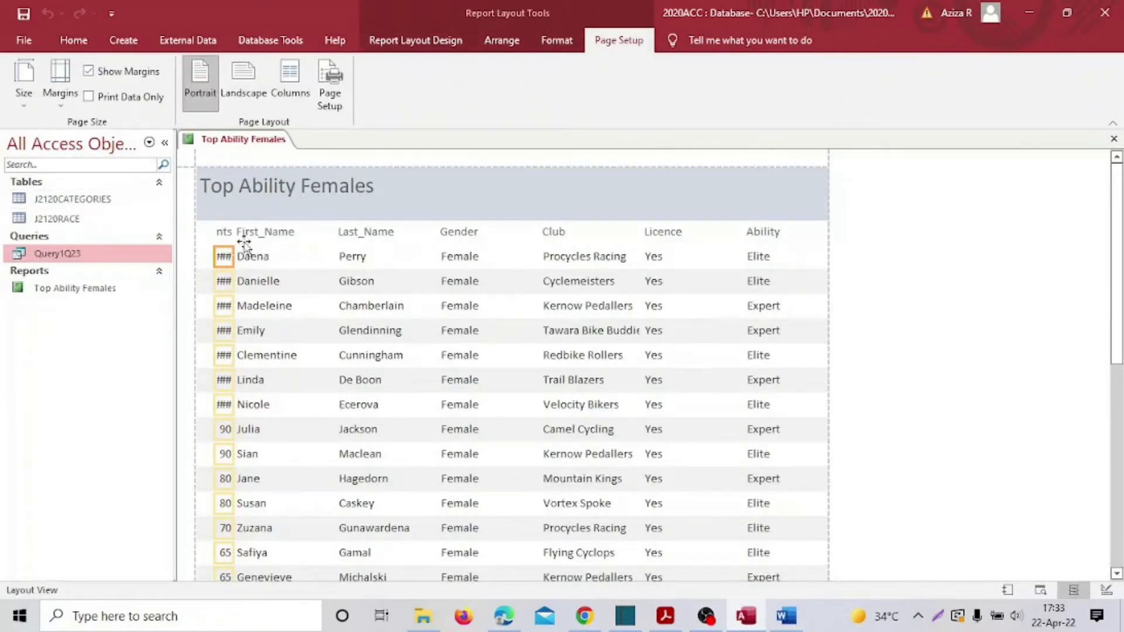
# Move the left edge of the First_Name column inward and widen the Points heading and data so the point values show fully
pyautogui.click(249, 236)
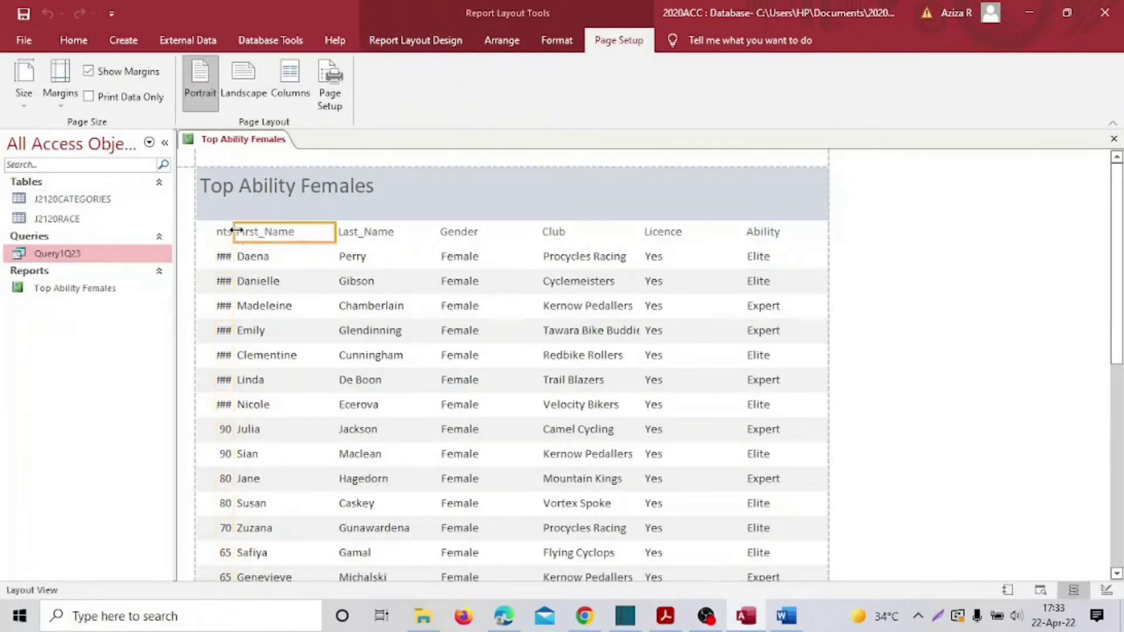
pyautogui.moveTo(235, 232); pyautogui.dragTo(258, 233)
pyautogui.click(218, 213)
pyautogui.click(241, 233)
pyautogui.click(224, 234)
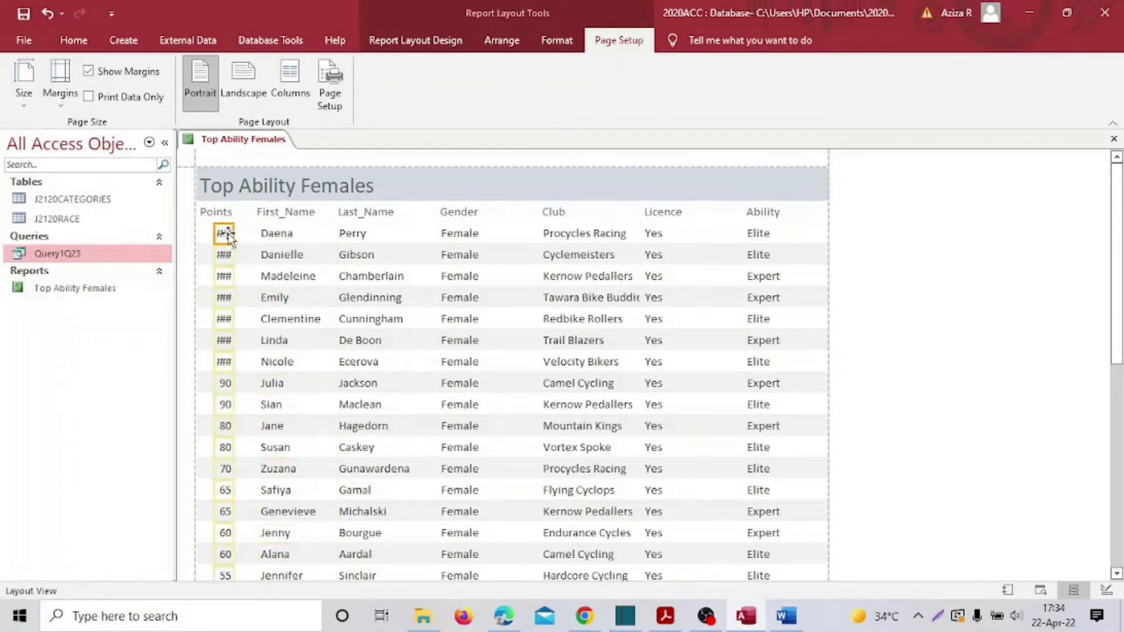
pyautogui.moveTo(249, 232); pyautogui.dragTo(224, 214)
pyautogui.click(211, 215)
pyautogui.click(327, 303)
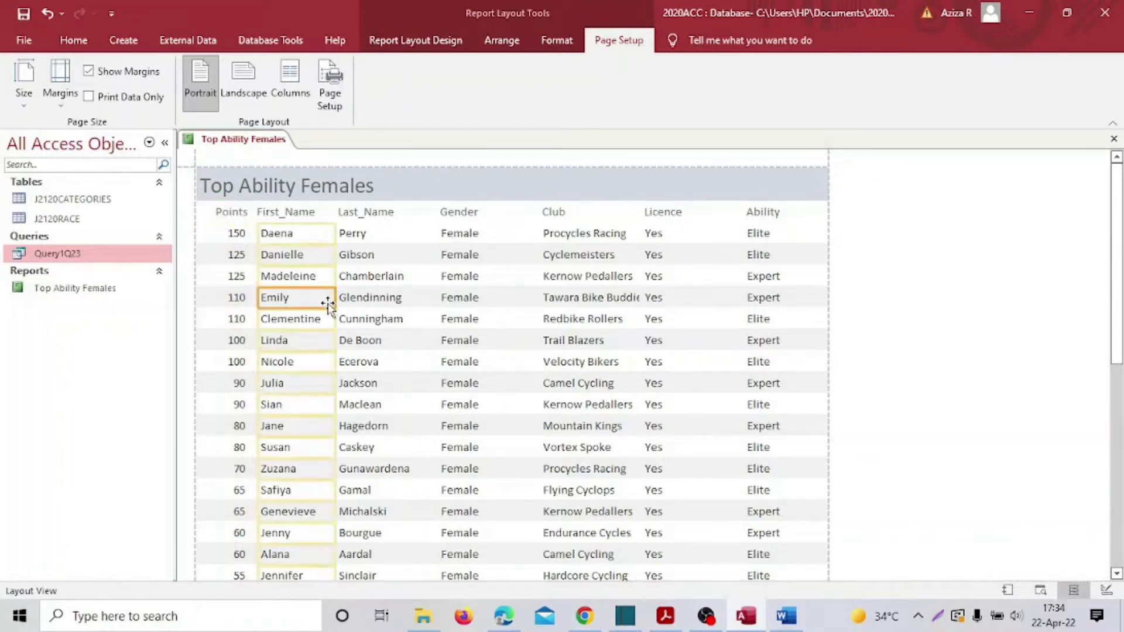
# Move the left edge of the Licence heading and data inward to make room for the Club column
pyautogui.click(679, 218)
pyautogui.moveTo(640, 213); pyautogui.dragTo(669, 234)
pyautogui.click(653, 234)
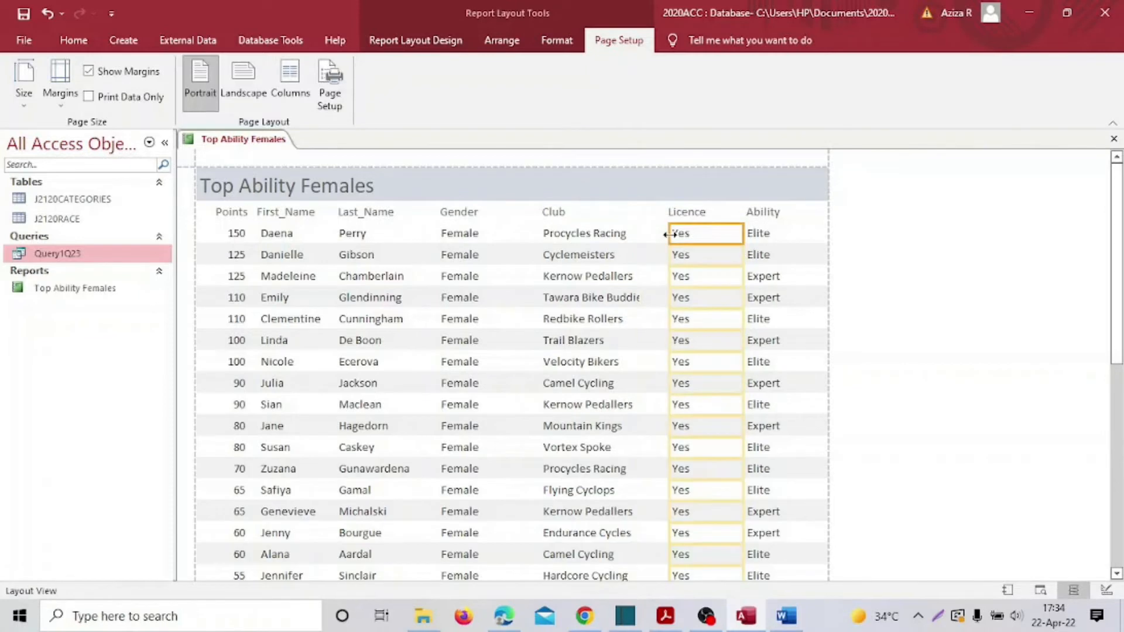
pyautogui.click(549, 213)
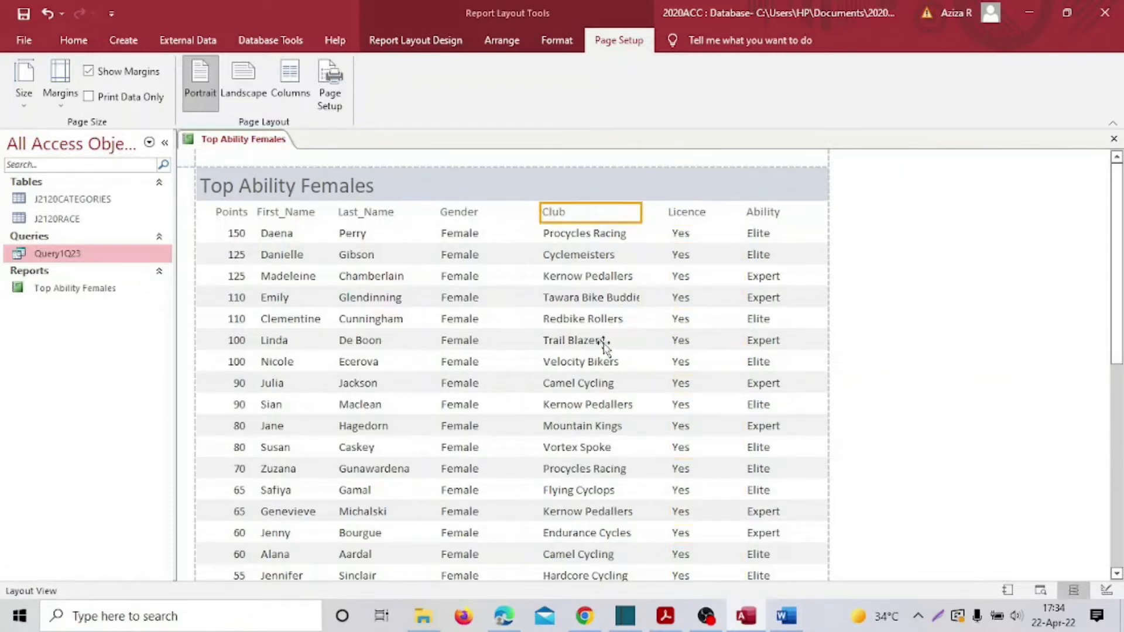
# Narrow the Gender heading and data from their left edge to leave more space after Last_Name
pyautogui.click(459, 214)
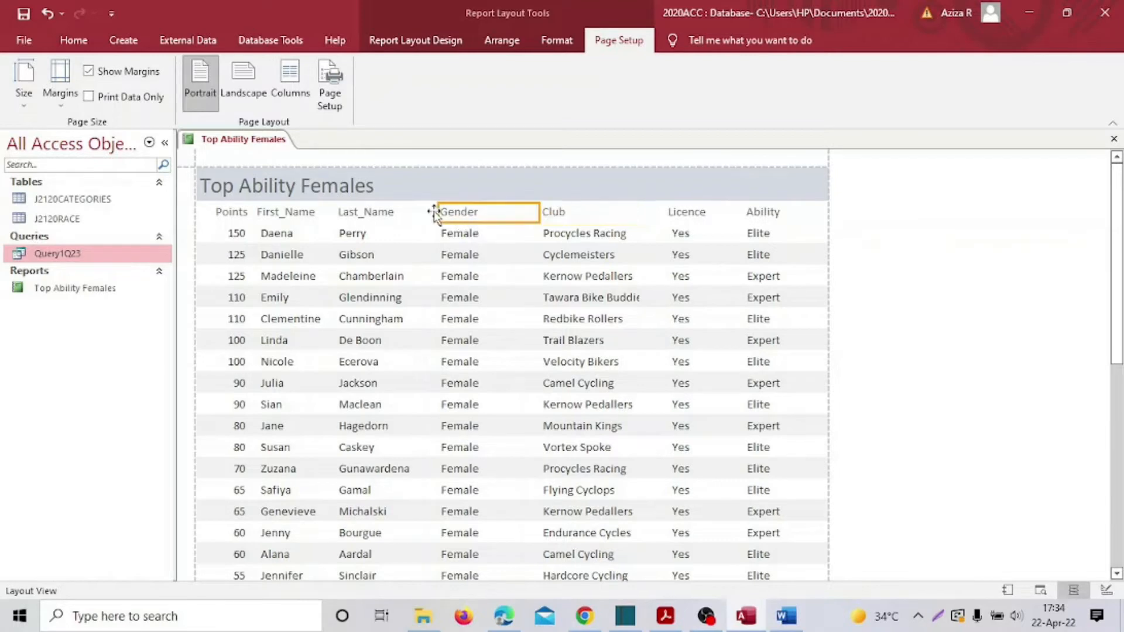
pyautogui.hotkey('ctrl', 'e')
pyautogui.click(439, 233)
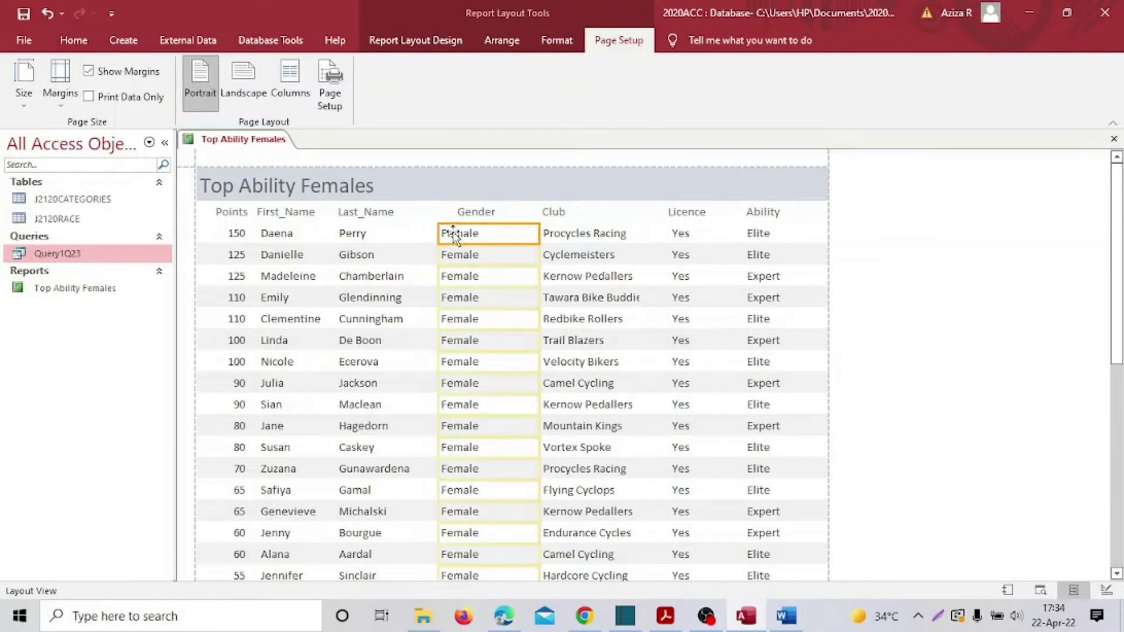
pyautogui.moveTo(439, 233); pyautogui.dragTo(459, 232)
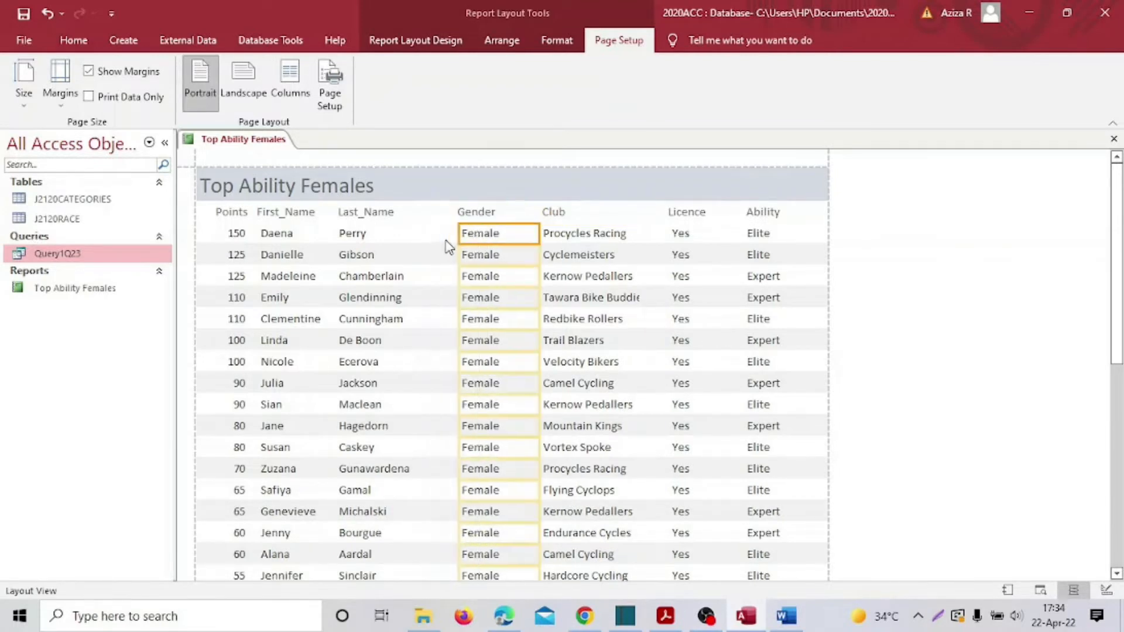
# Narrow the Last_Name and First_Name headings and data from their left edges to space the columns evenly
pyautogui.click(366, 234)
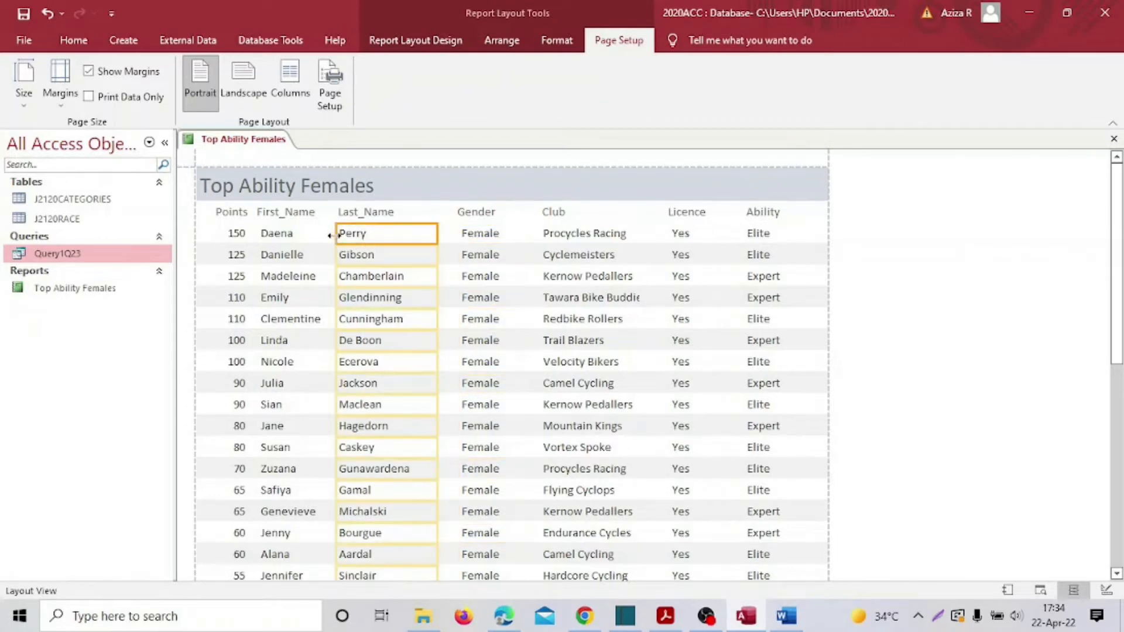
pyautogui.moveTo(335, 234); pyautogui.dragTo(353, 212)
pyautogui.click(347, 213)
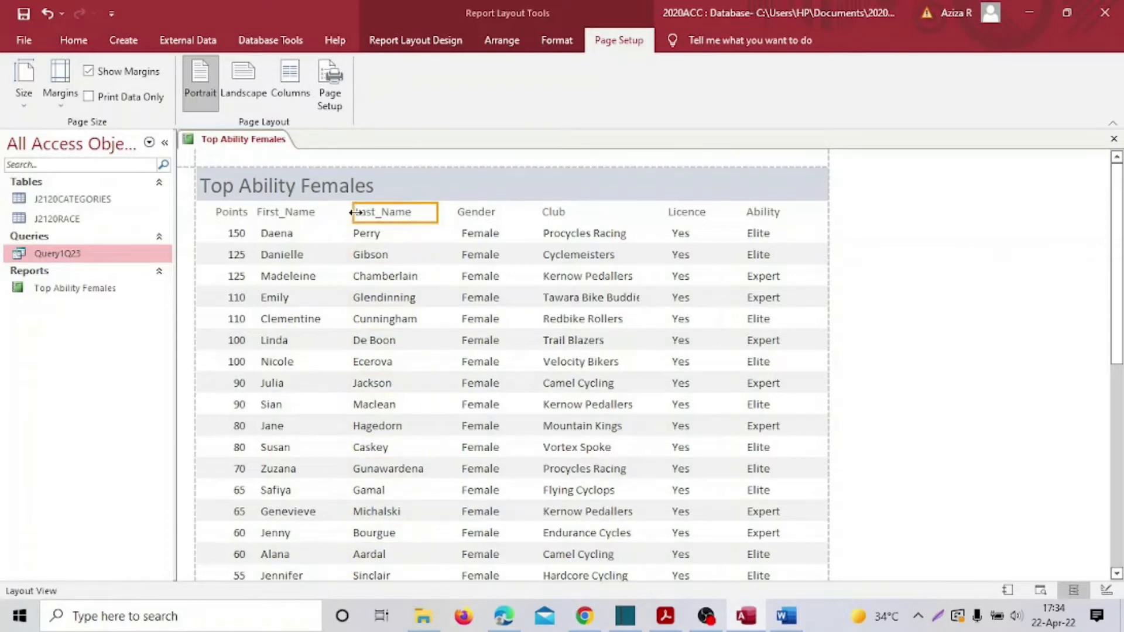
pyautogui.click(275, 233)
pyautogui.moveTo(263, 228)
pyautogui.mouseDown()
pyautogui.moveTo(257, 212)
pyautogui.moveTo(267, 212)
pyautogui.mouseUp()
pyautogui.click(271, 212)
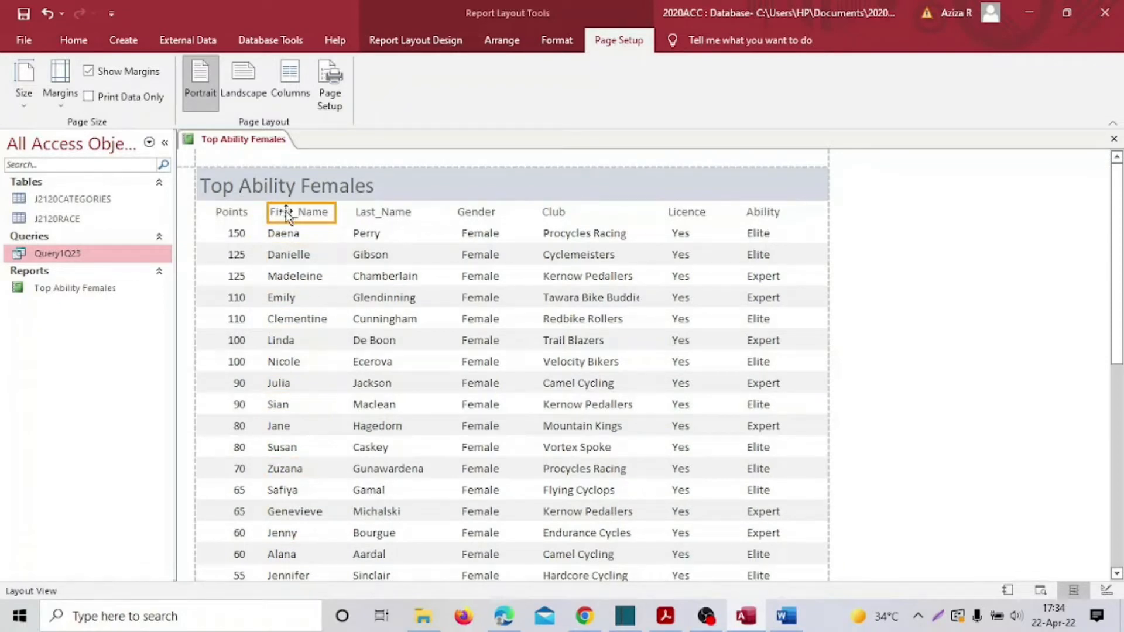
pyautogui.click(400, 296)
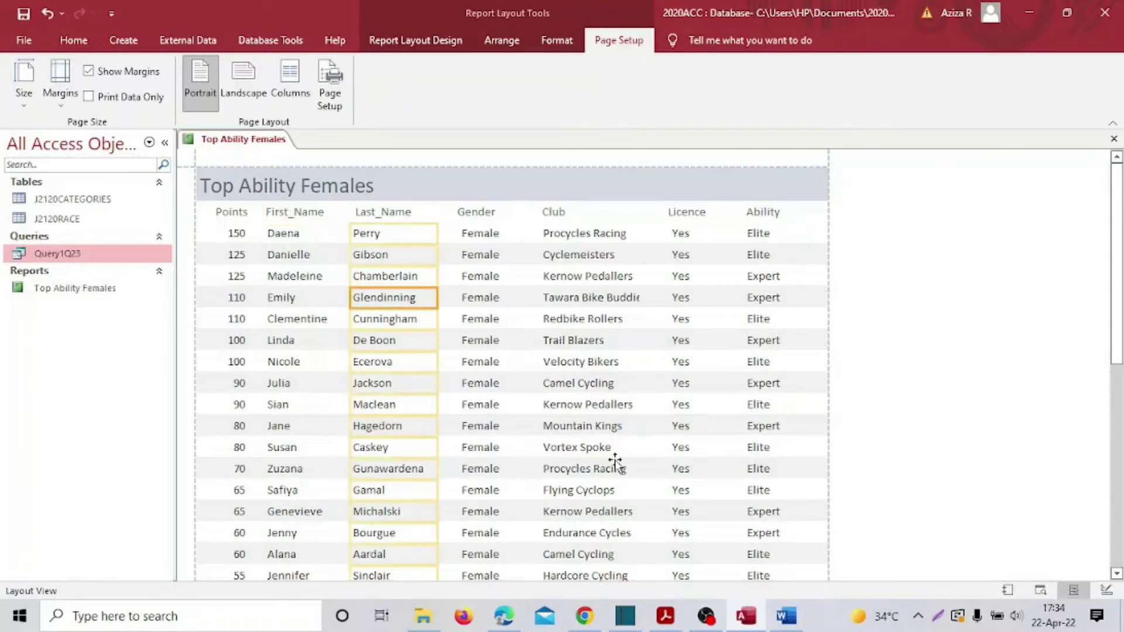
# Widen the Club data field so long club names such as Tawara Bike Buddies display in full, checking all records
pyautogui.scroll(-5, 615, 462)
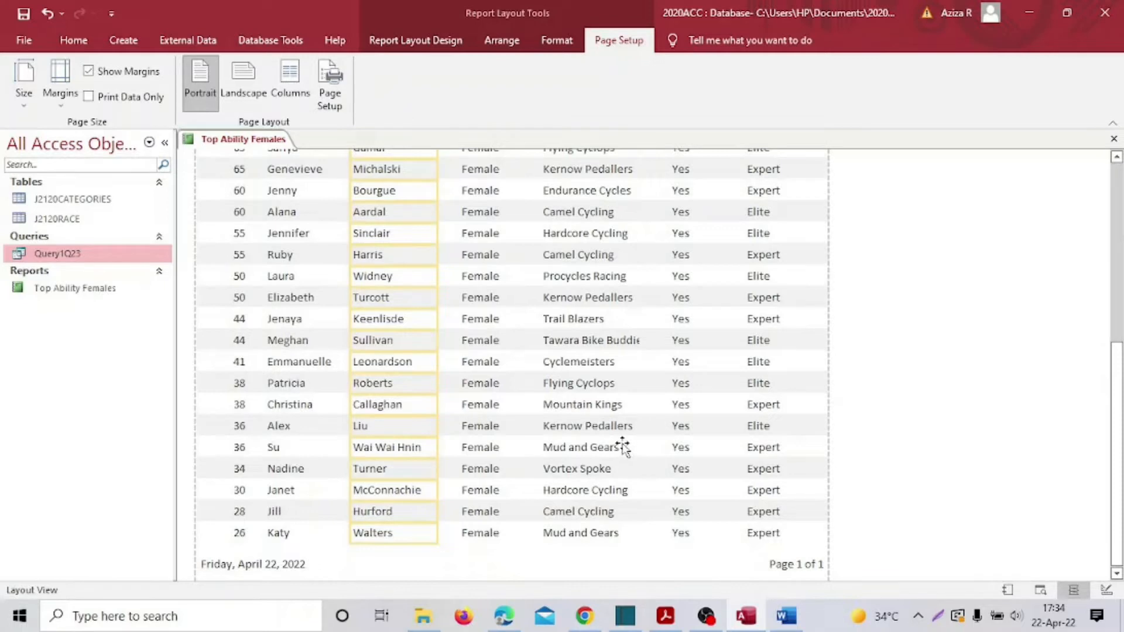
pyautogui.click(619, 319)
pyautogui.scroll(4, 632, 316)
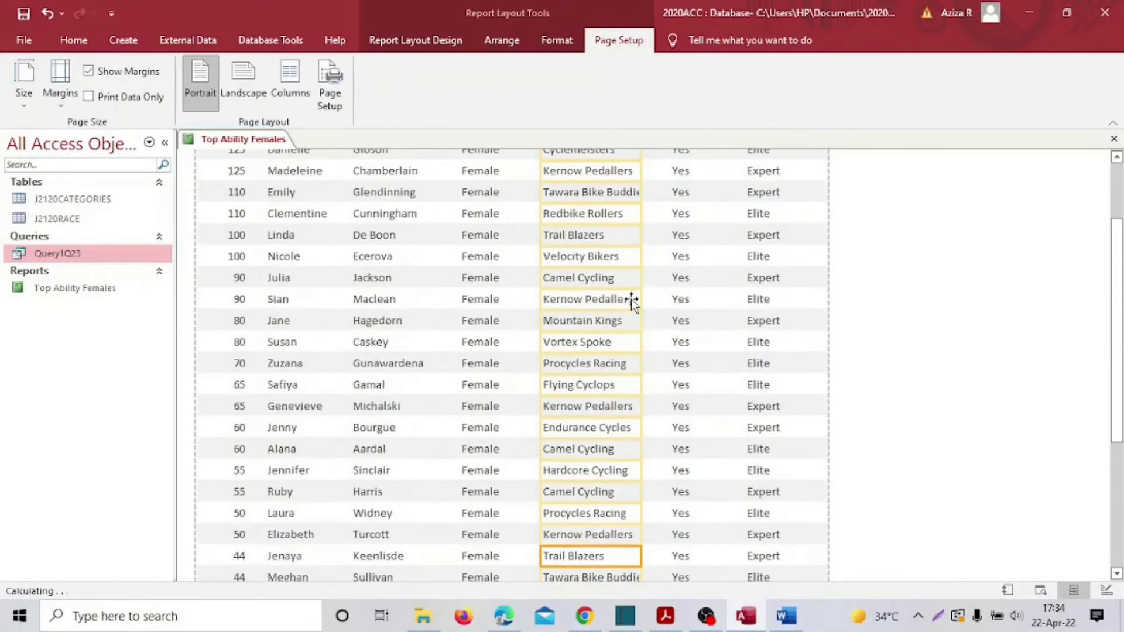
pyautogui.scroll(3, 632, 301)
pyautogui.click(643, 232)
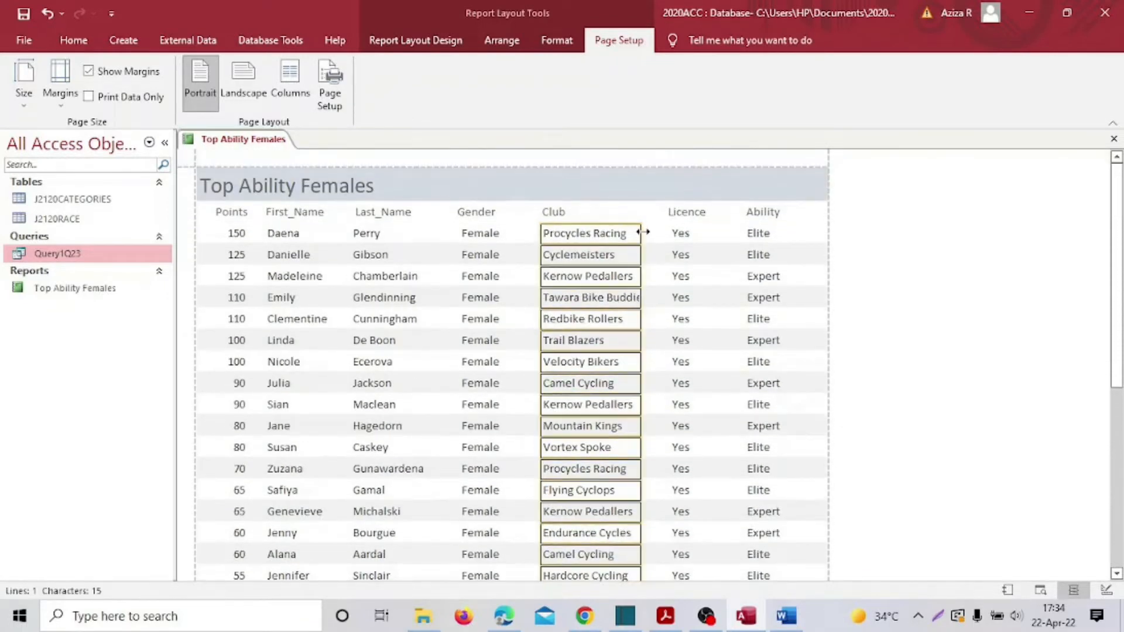
pyautogui.moveTo(643, 232); pyautogui.dragTo(652, 232)
pyautogui.scroll(-3, 678, 321)
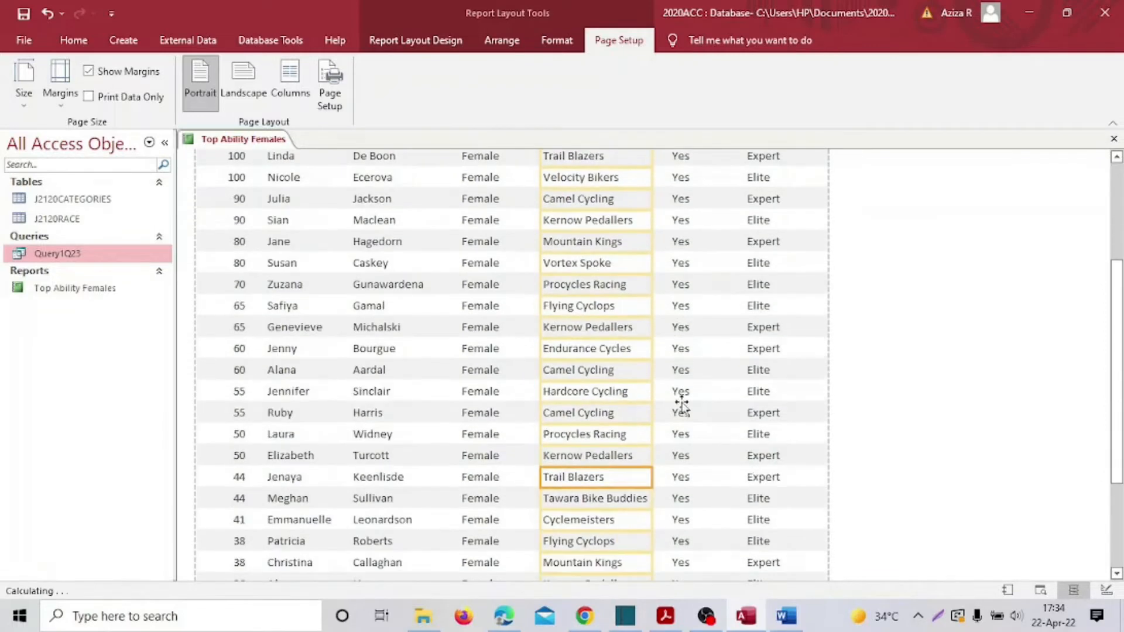
pyautogui.scroll(-3, 682, 404)
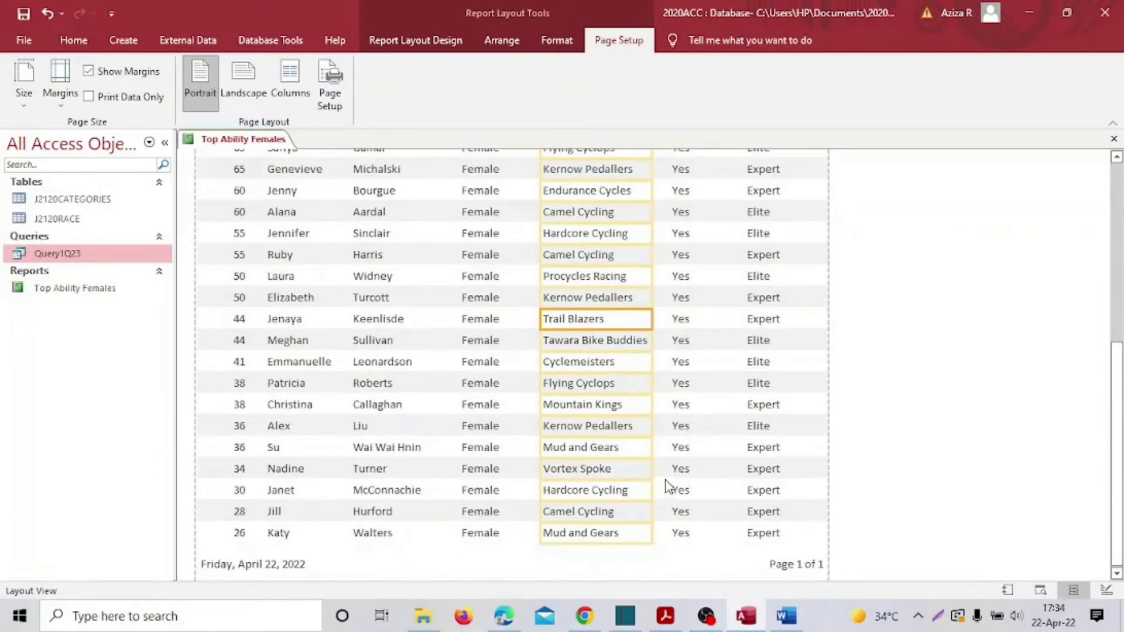
pyautogui.scroll(6, 668, 485)
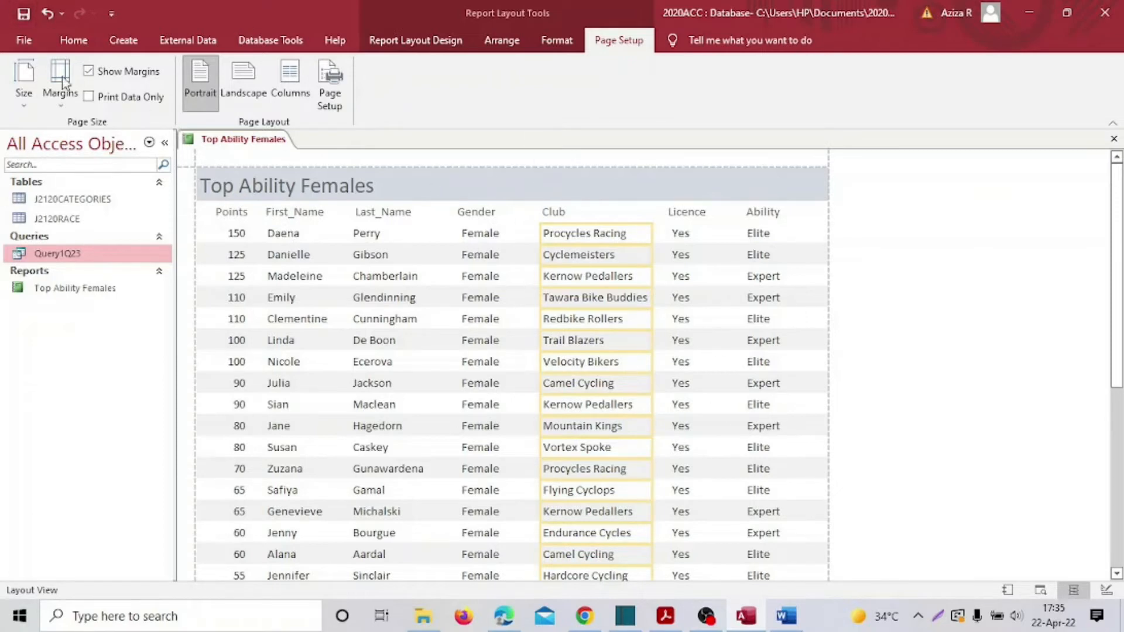
# Switch the report to Design View and add a Report Header label with the candidate's name, centre number and candidate number
pyautogui.click(72, 41)
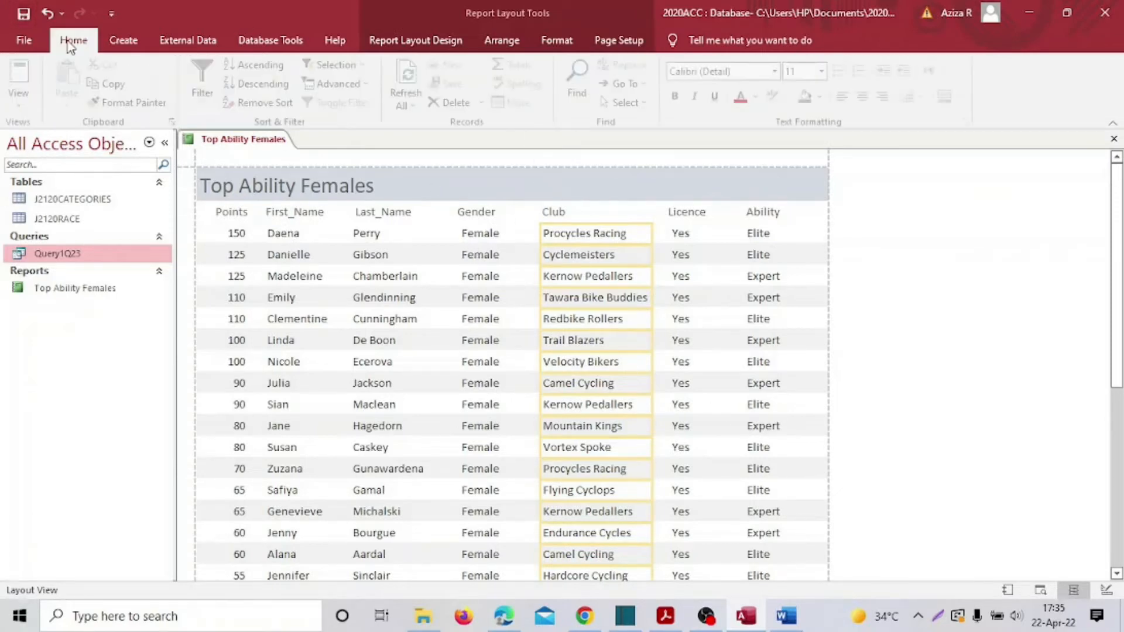
pyautogui.click(24, 104)
pyautogui.click(58, 237)
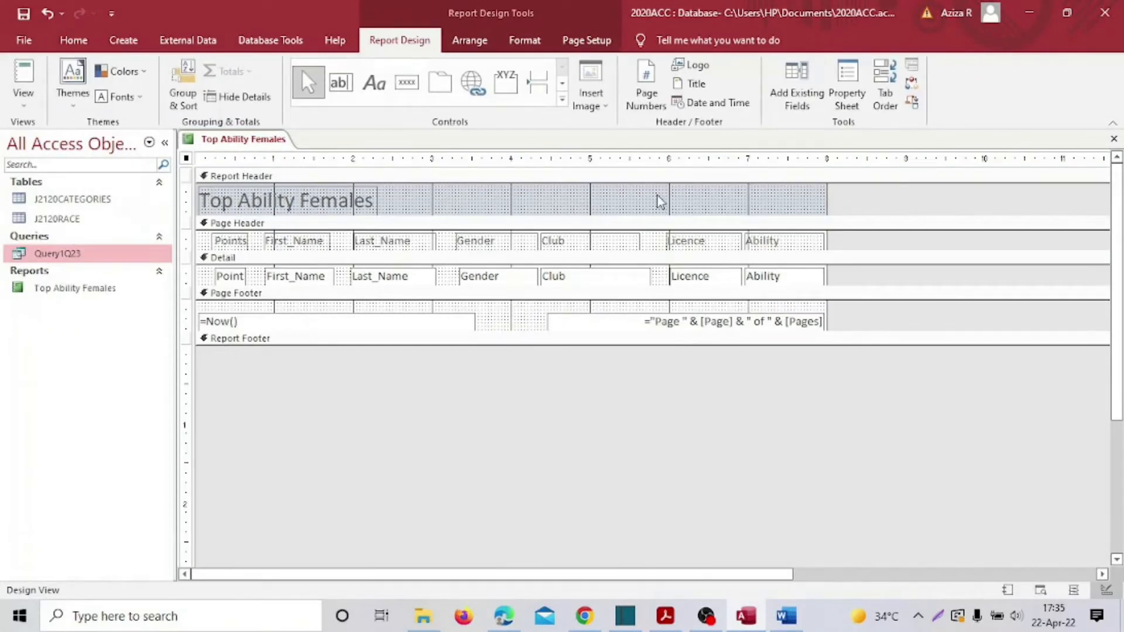
pyautogui.click(375, 83)
pyautogui.click(375, 85)
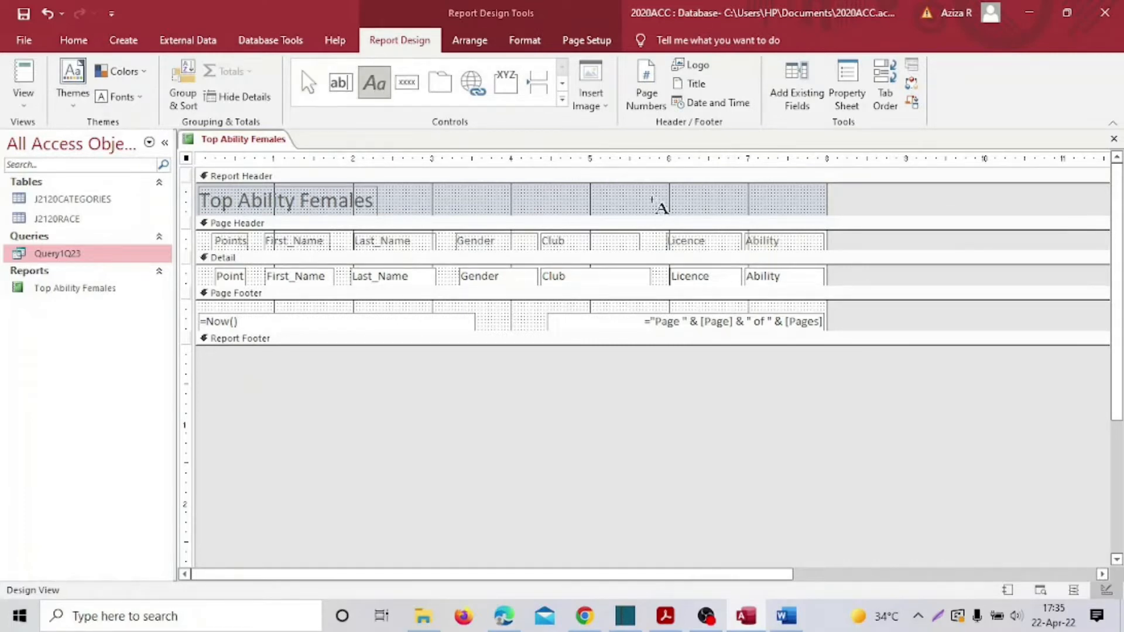
pyautogui.moveTo(625, 187); pyautogui.dragTo(817, 201)
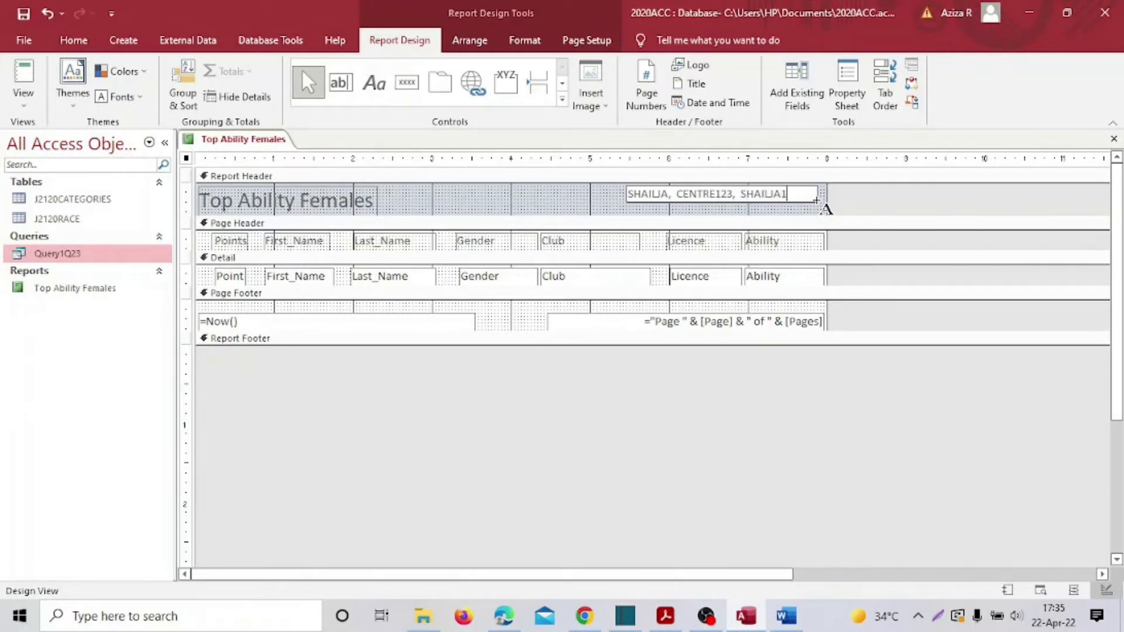
pyautogui.click(598, 200)
# Format the candidate details label in the Report Header as 14 pt, bold and black
pyautogui.click(673, 196)
pyautogui.click(81, 41)
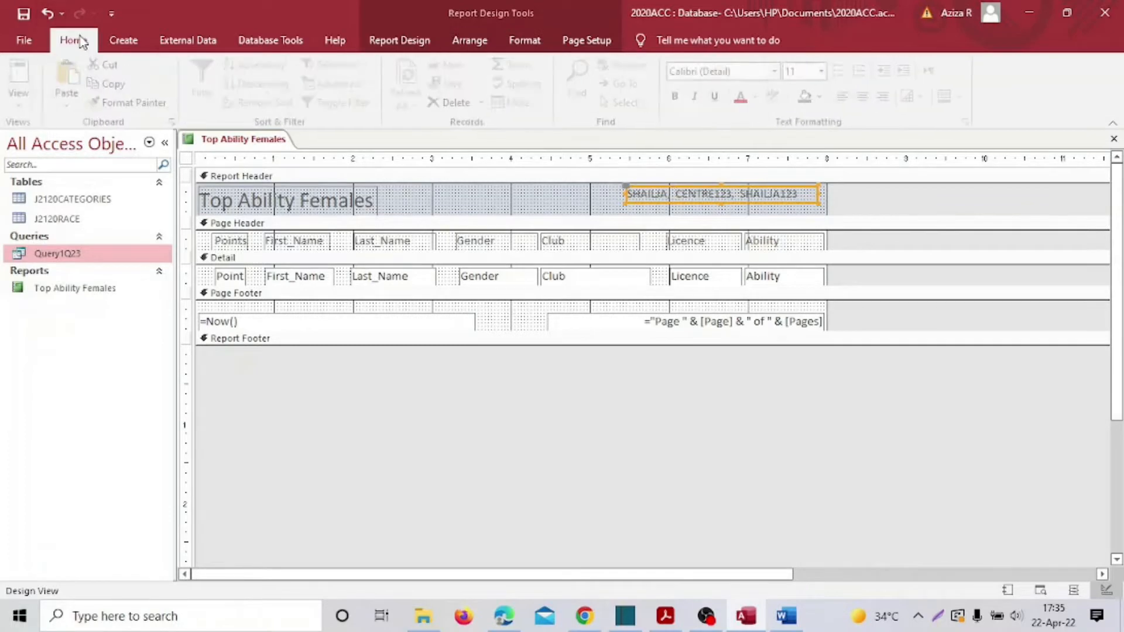
pyautogui.click(826, 71)
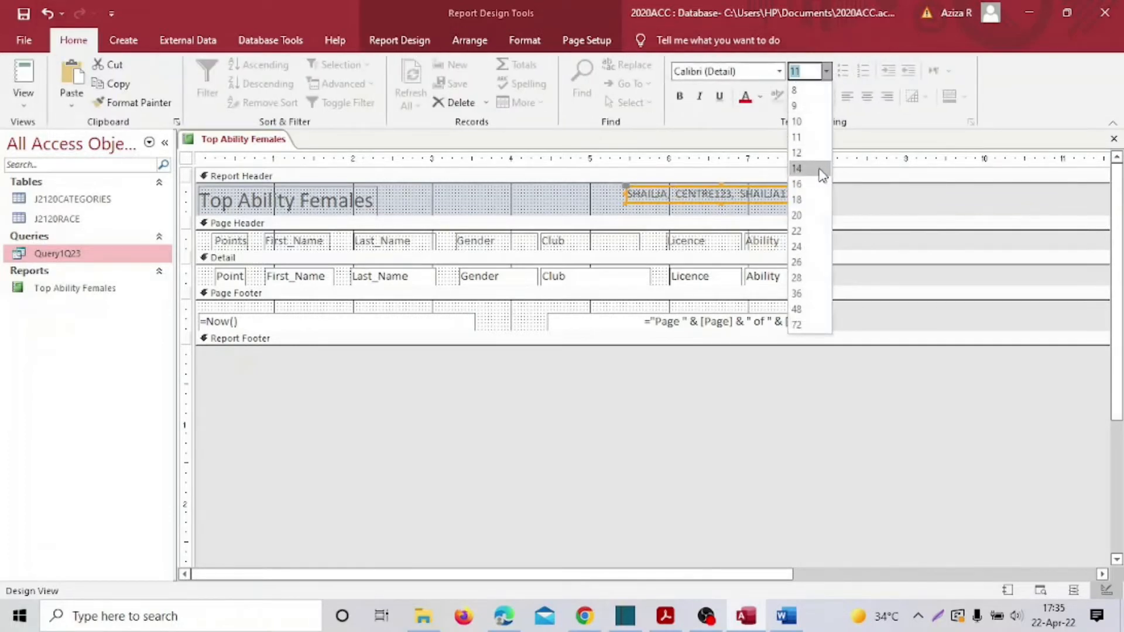
pyautogui.click(804, 170)
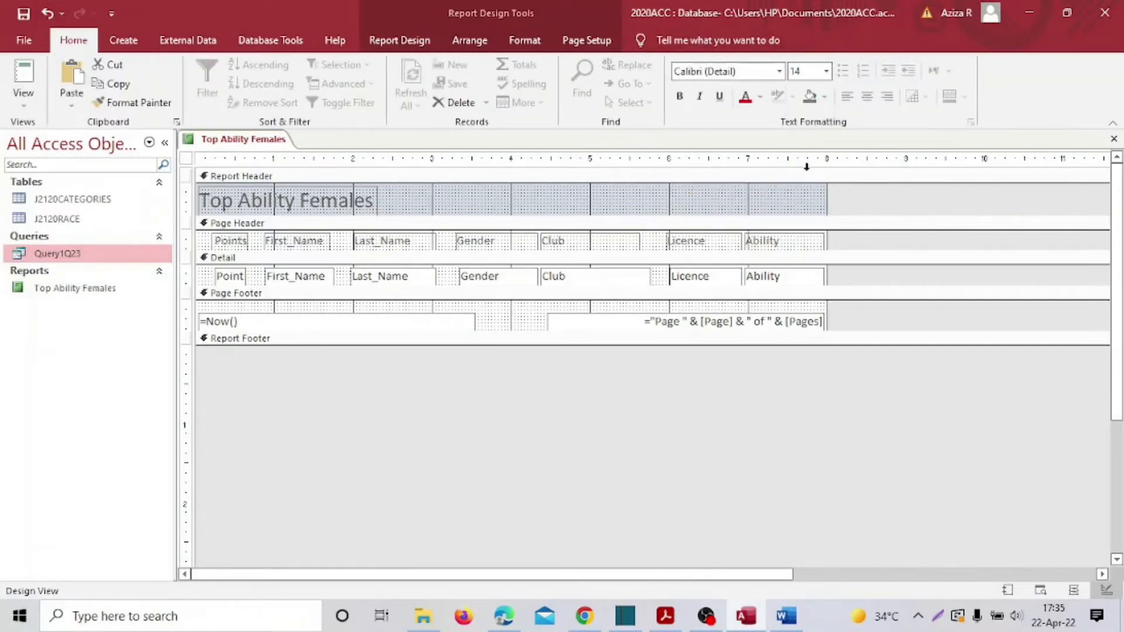
pyautogui.click(681, 97)
pyautogui.click(760, 98)
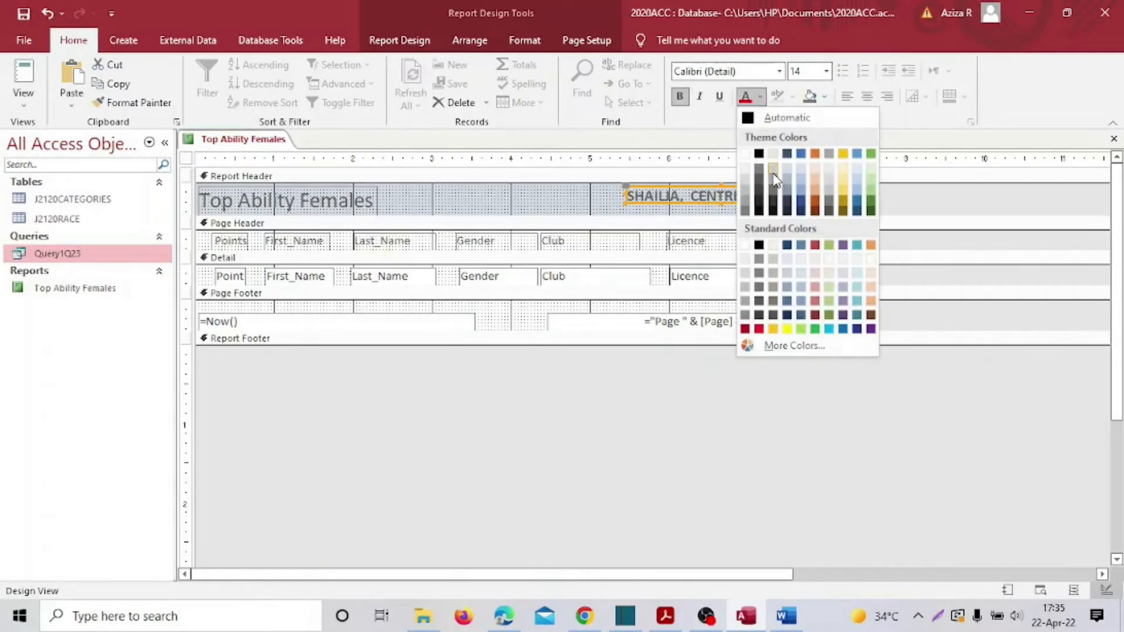
pyautogui.click(758, 154)
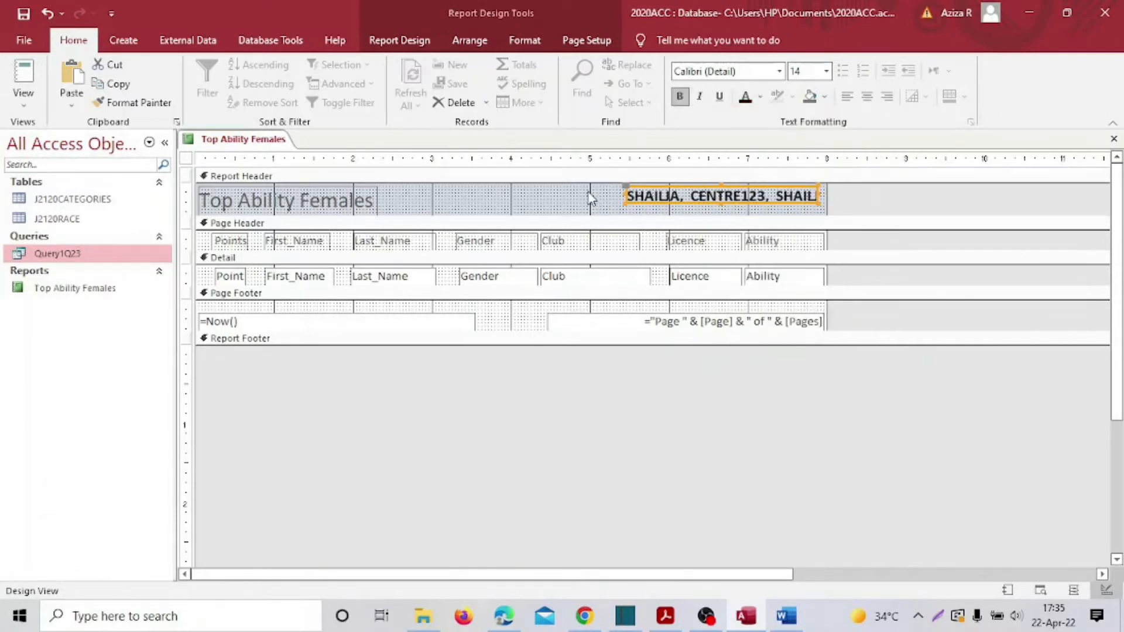
# Format the Top Ability Females title as 28 pt, black, bold Arial Black
pyautogui.click(323, 194)
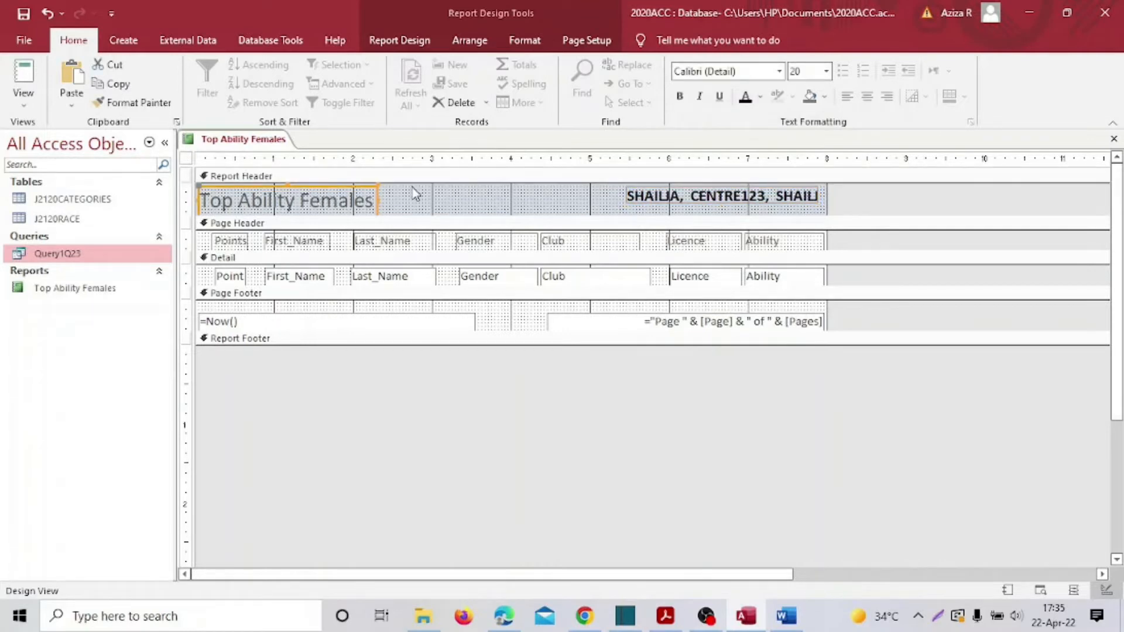
pyautogui.click(826, 71)
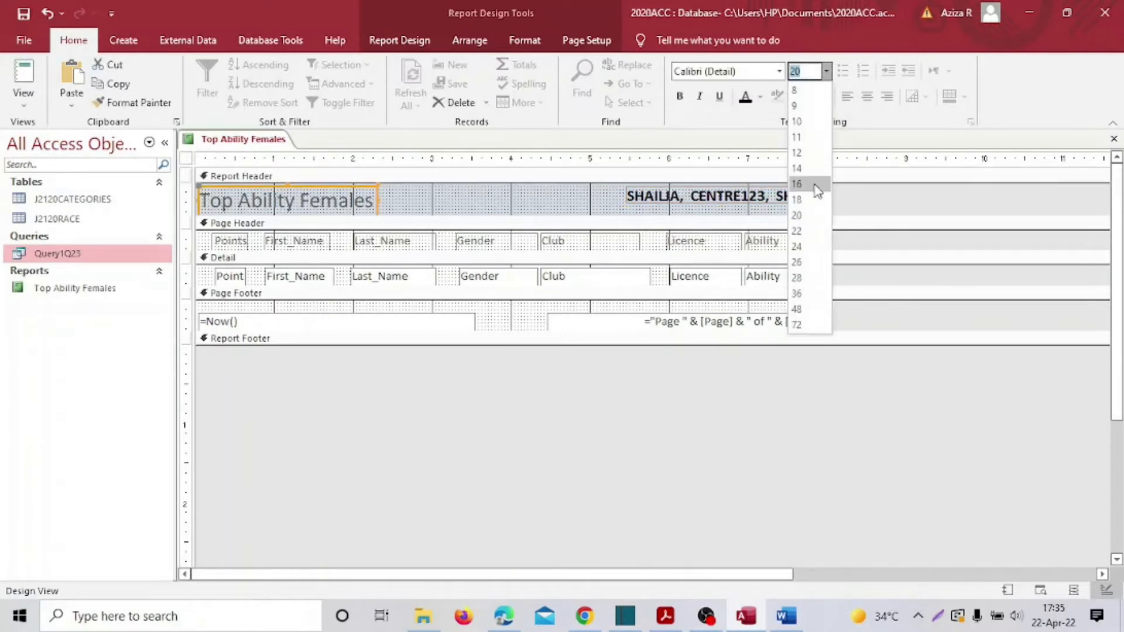
pyautogui.click(801, 279)
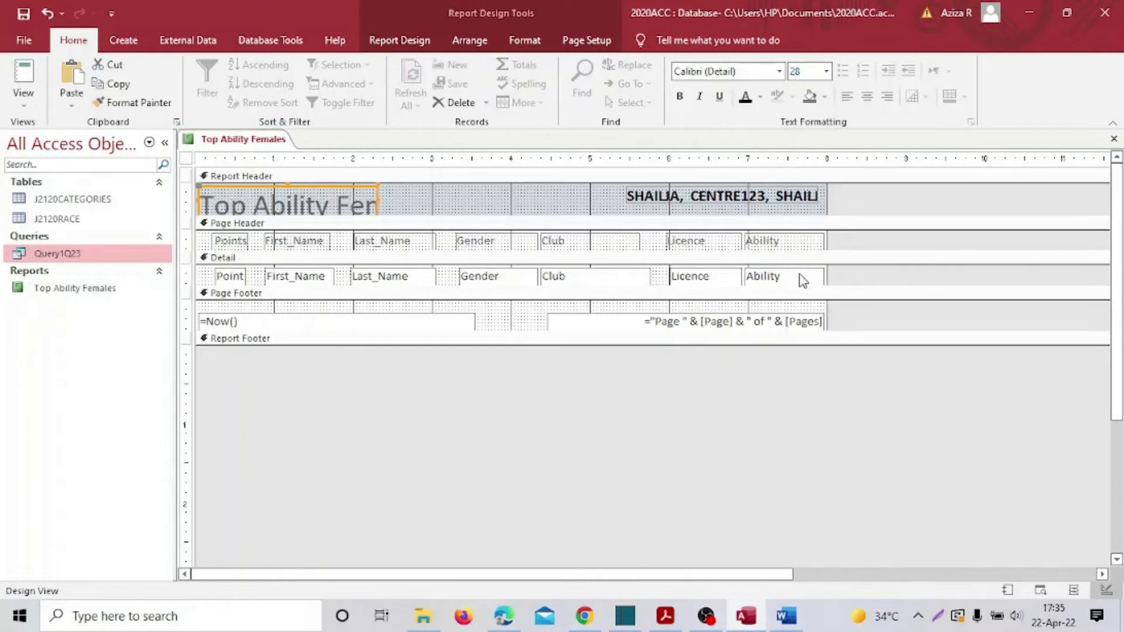
pyautogui.click(745, 96)
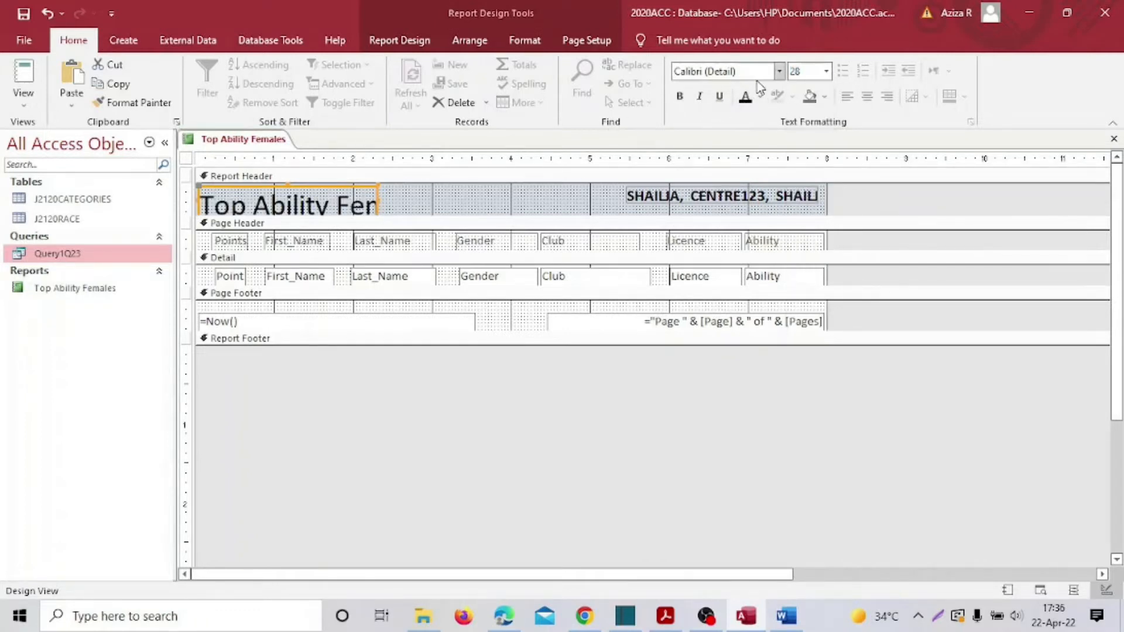
pyautogui.click(679, 96)
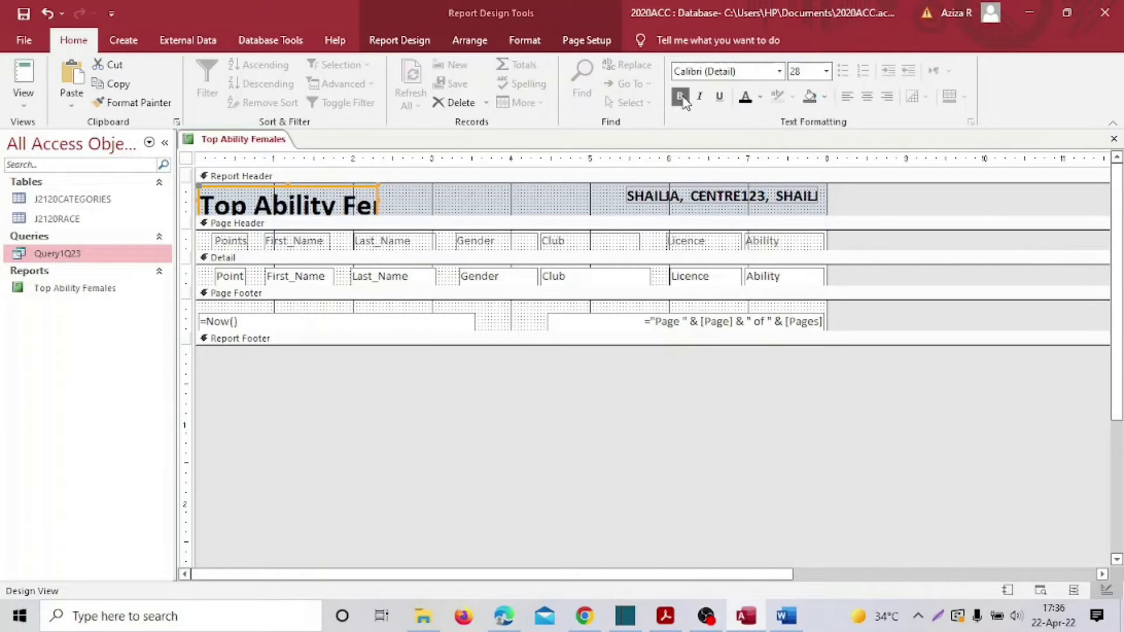
pyautogui.click(780, 72)
pyautogui.click(729, 209)
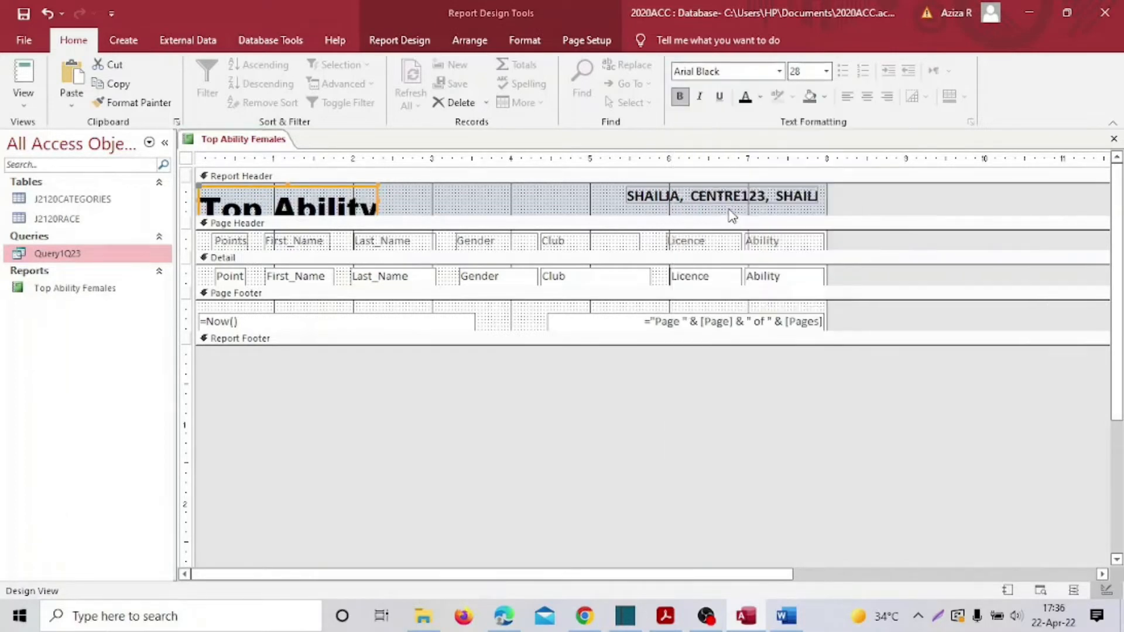
# Widen the Top Ability Females title label to about 4.6 inches so its text fits across, and check it in Layout View
pyautogui.moveTo(381, 202); pyautogui.dragTo(517, 214)
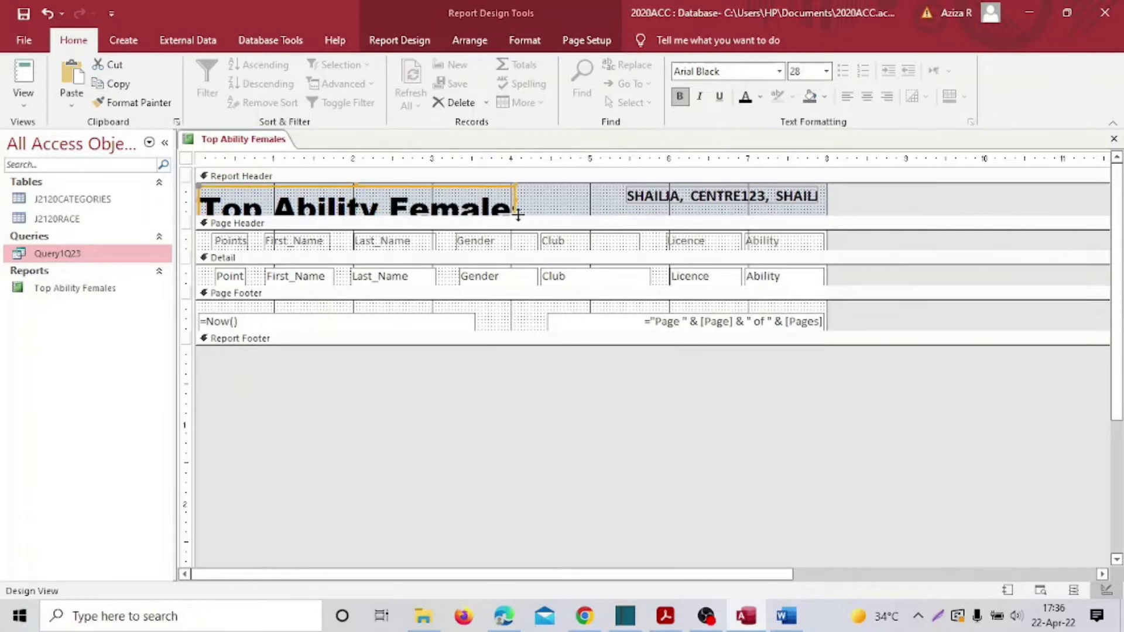
pyautogui.click(521, 195)
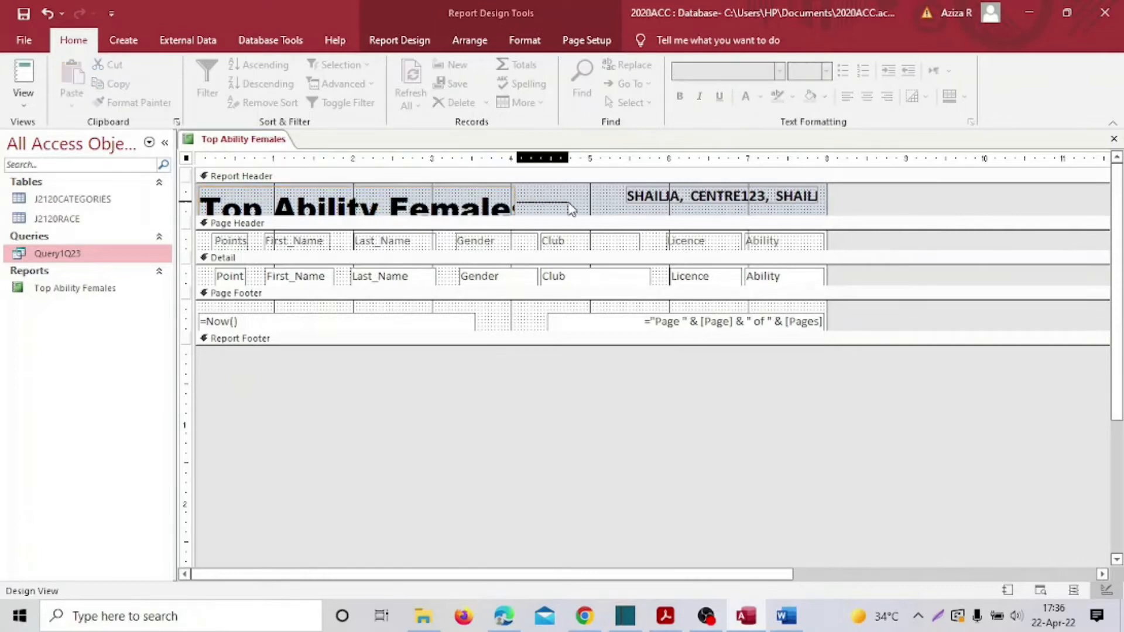
pyautogui.click(461, 200)
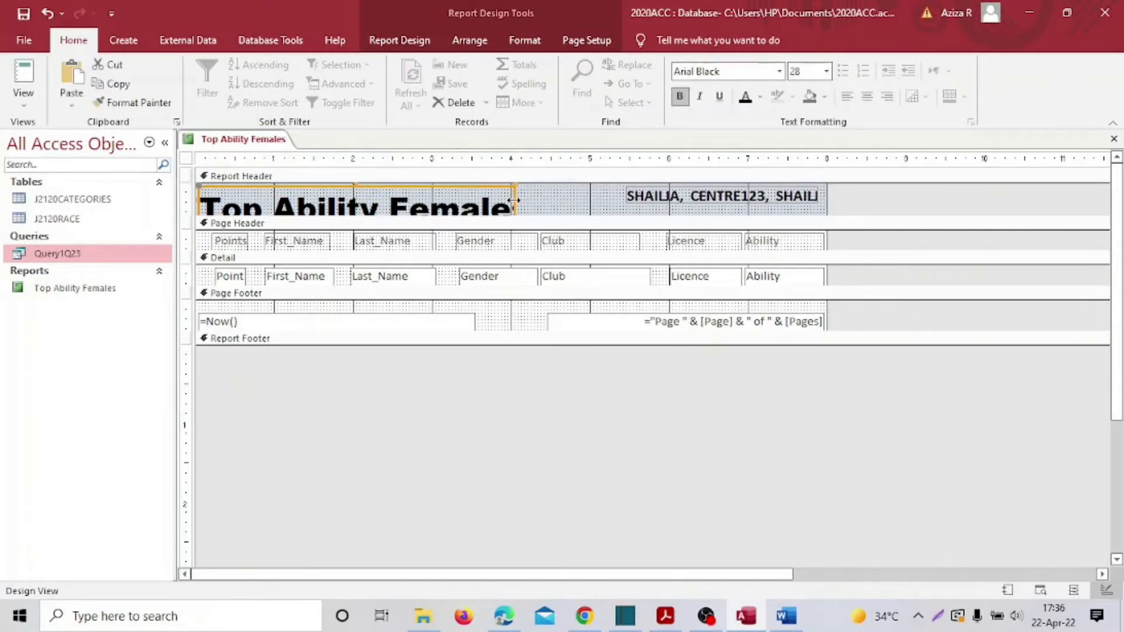
pyautogui.moveTo(516, 201); pyautogui.dragTo(556, 200)
pyautogui.click(23, 95)
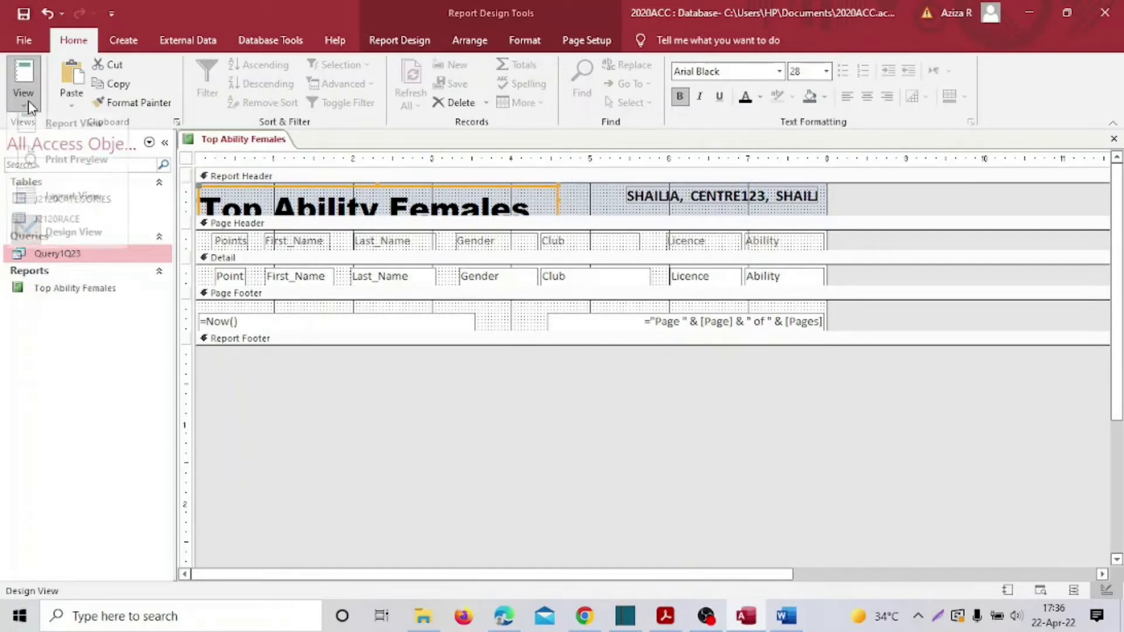
pyautogui.click(73, 209)
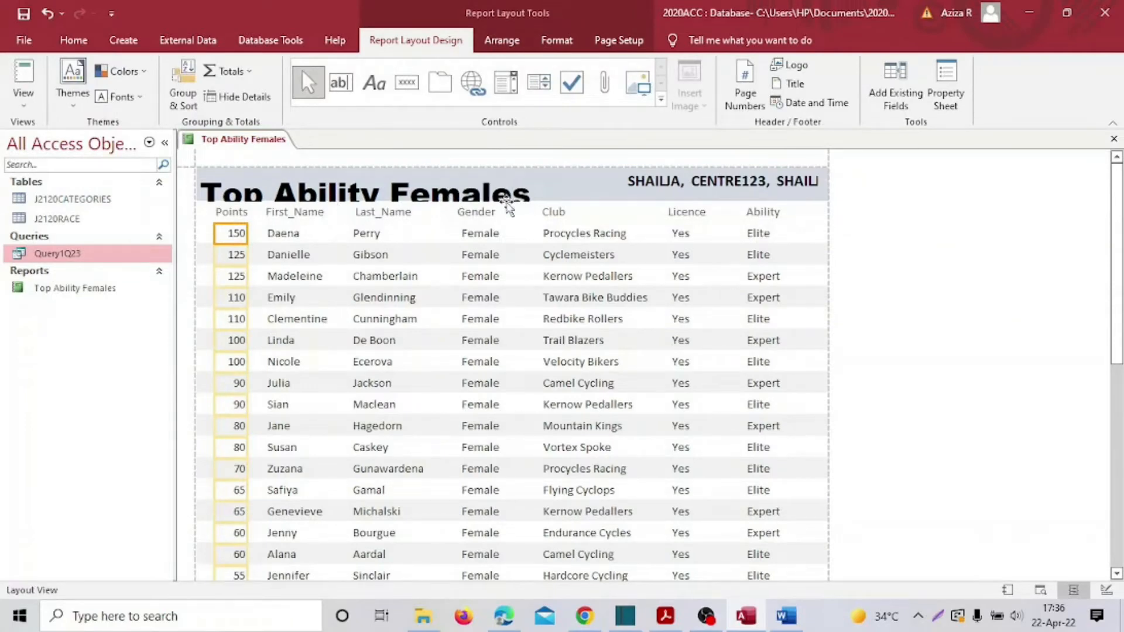
# In Design View, heighten the Report Header to about 0.7 inches and the title label to about 0.6 inches, and check them in Layout View
pyautogui.click(22, 96)
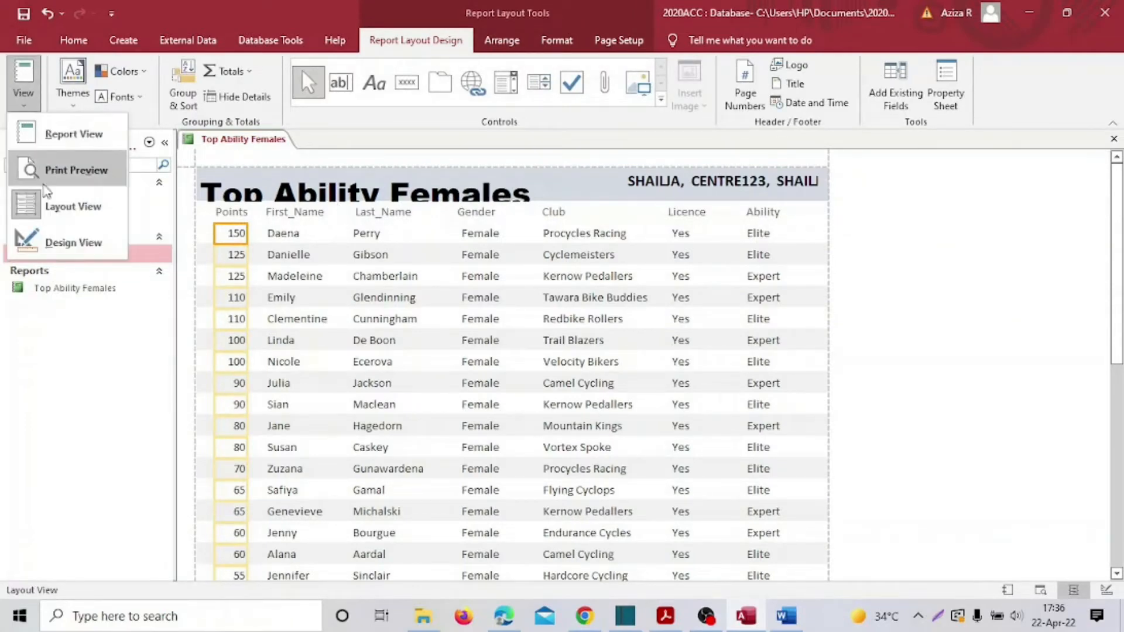
pyautogui.click(46, 241)
pyautogui.moveTo(345, 218); pyautogui.dragTo(345, 226)
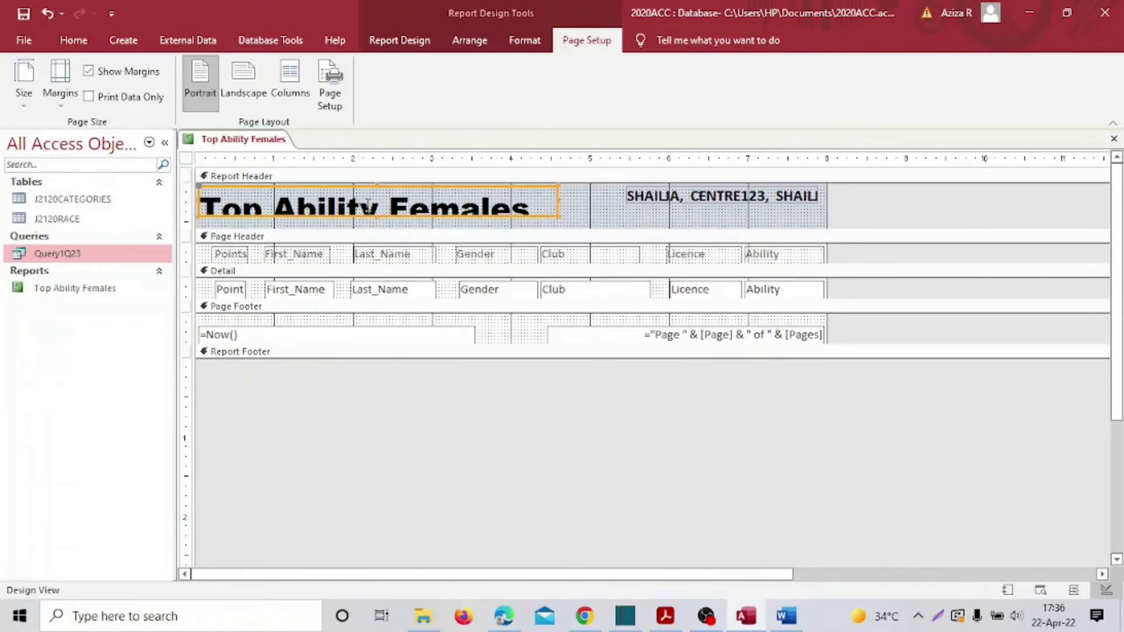
pyautogui.click(379, 221)
pyautogui.click(378, 214)
pyautogui.moveTo(377, 216); pyautogui.dragTo(421, 238)
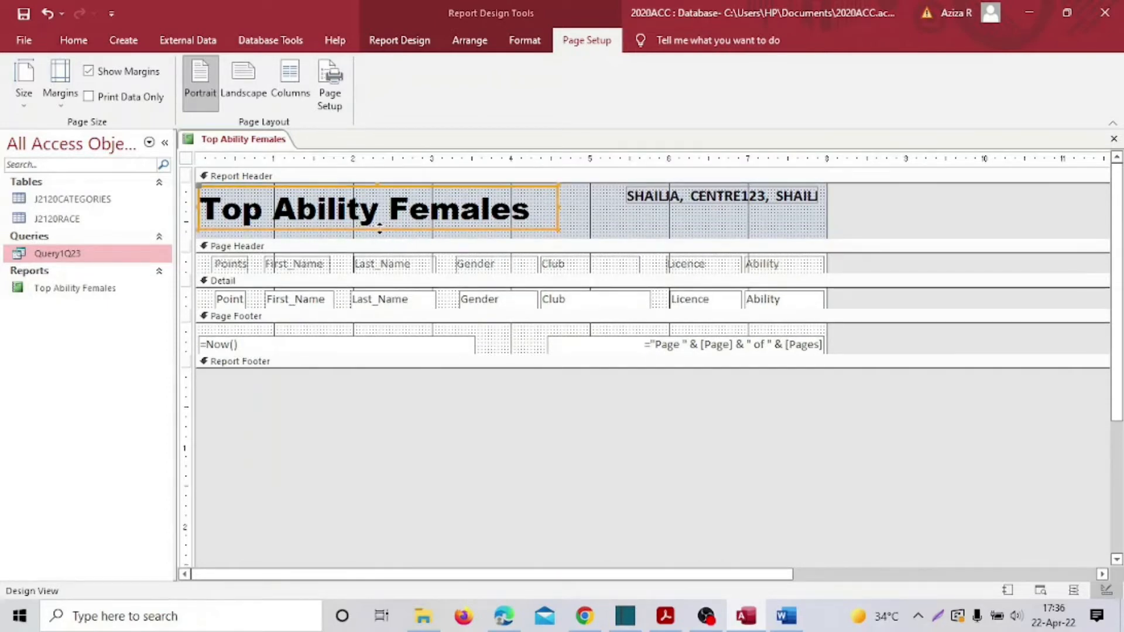
pyautogui.moveTo(380, 228); pyautogui.dragTo(380, 234)
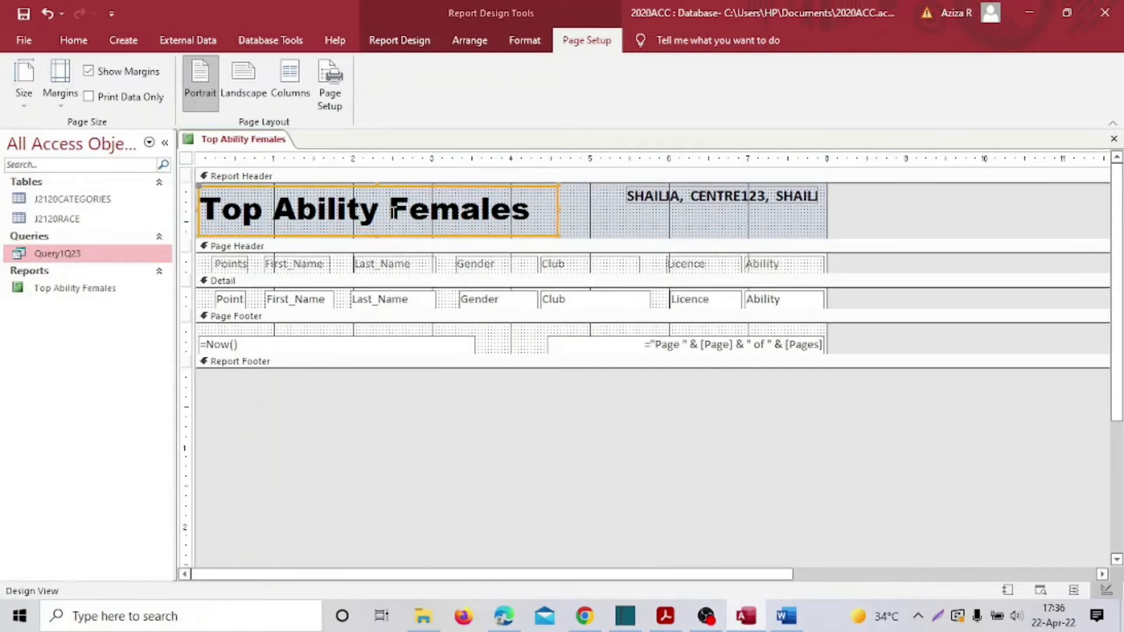
pyautogui.click(27, 89)
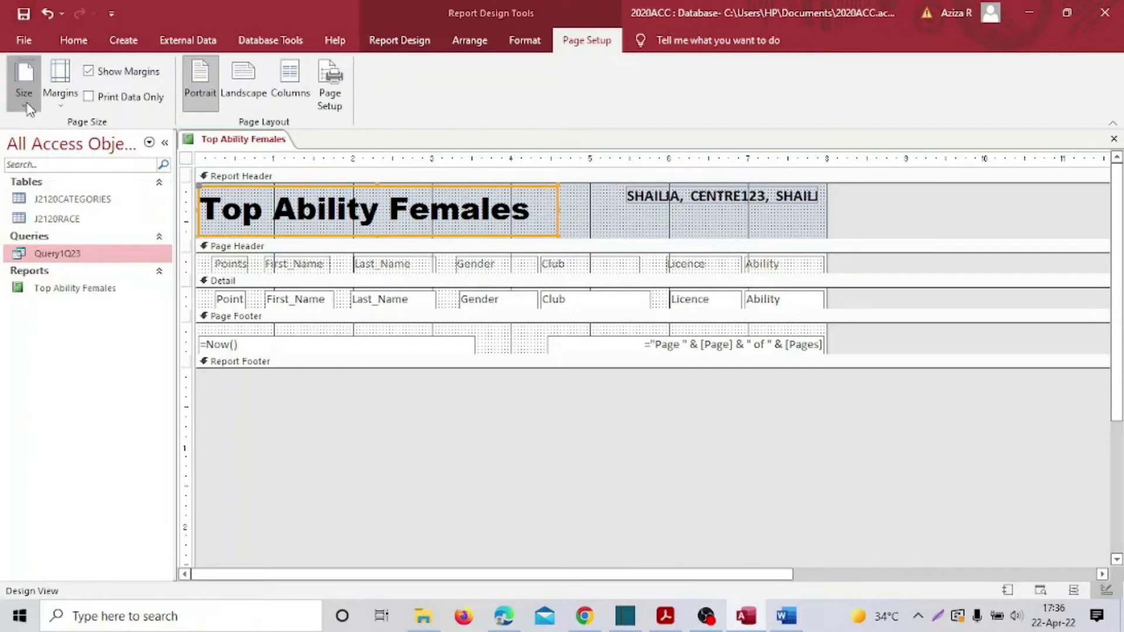
pyautogui.click(65, 39)
pyautogui.click(24, 104)
pyautogui.click(67, 206)
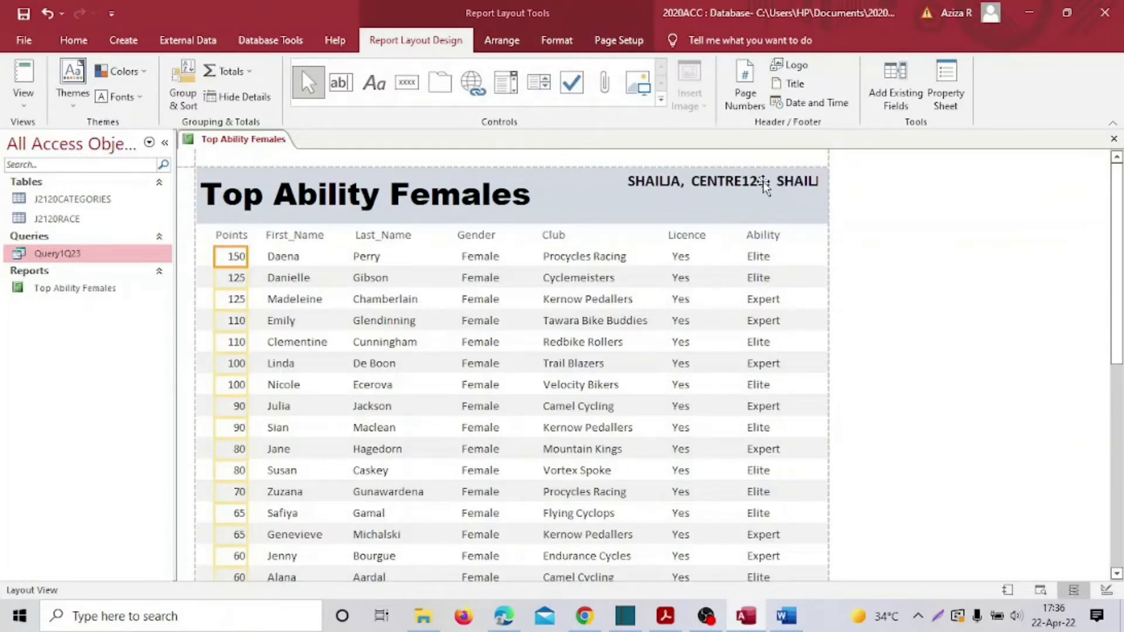
# Extend the candidate details label leftward in Design View so its text fits in full, and check the report in Layout View
pyautogui.click(67, 46)
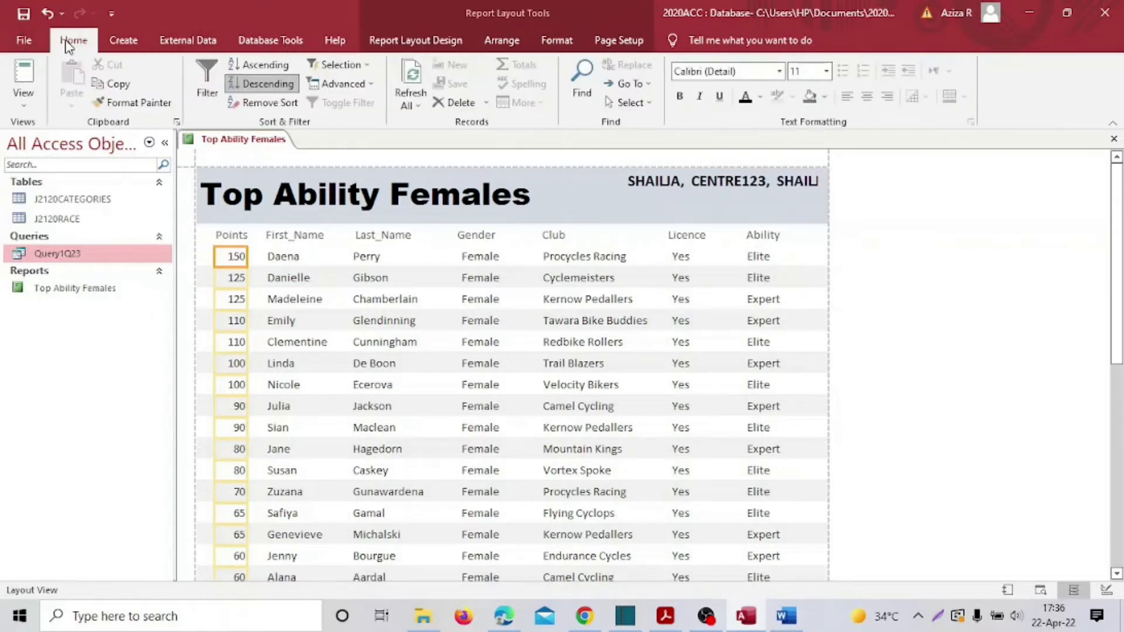
pyautogui.click(22, 103)
pyautogui.click(66, 242)
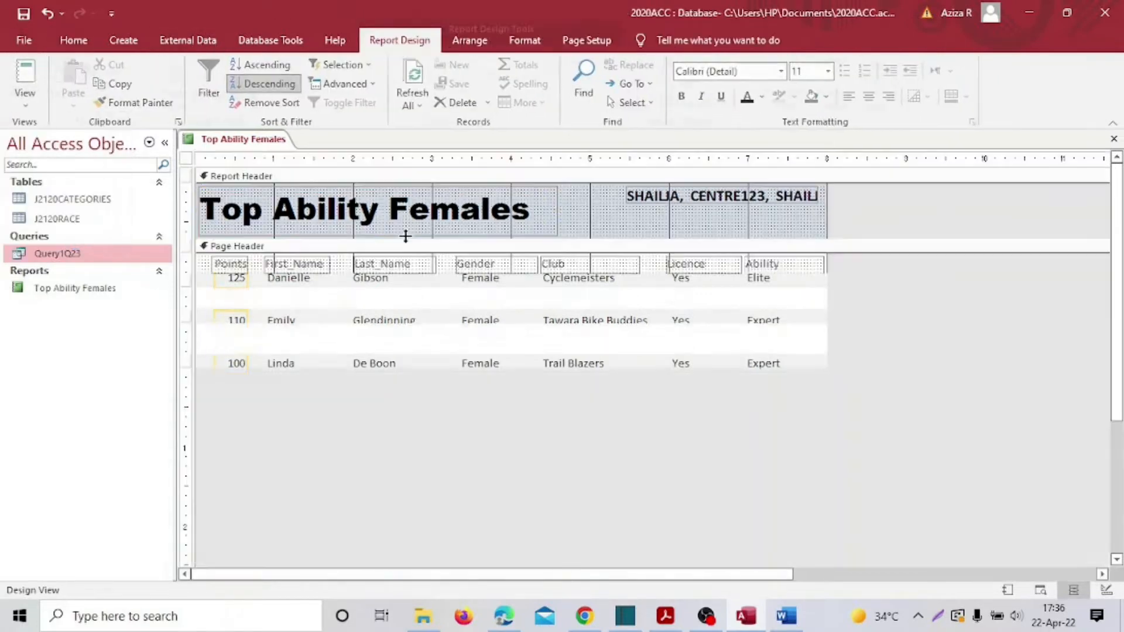
pyautogui.click(669, 195)
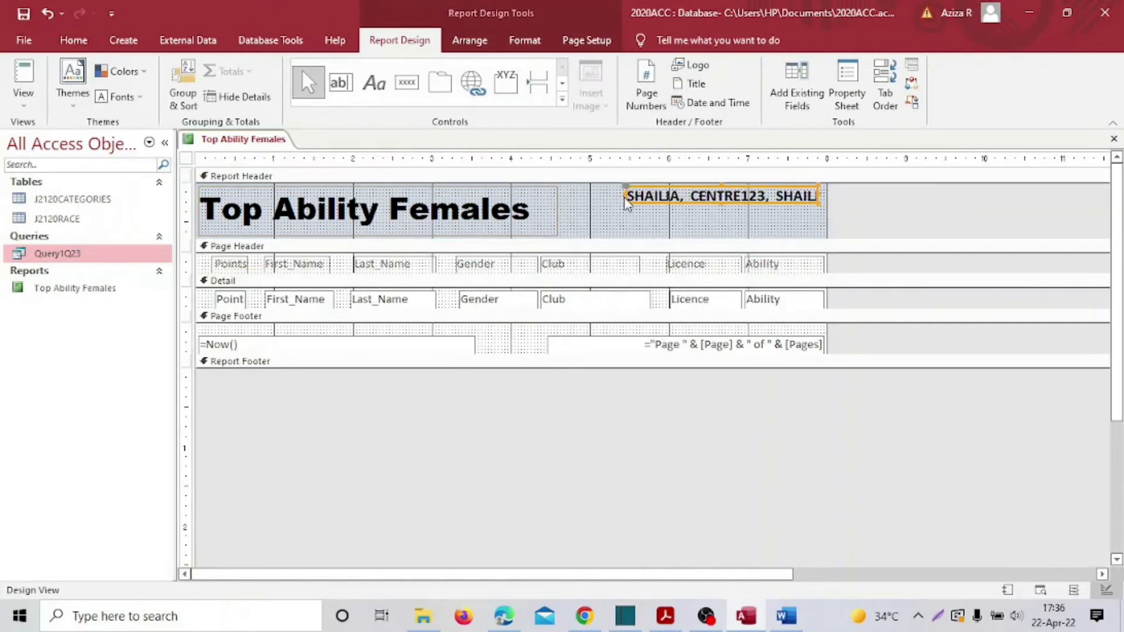
pyautogui.moveTo(625, 195); pyautogui.dragTo(611, 196)
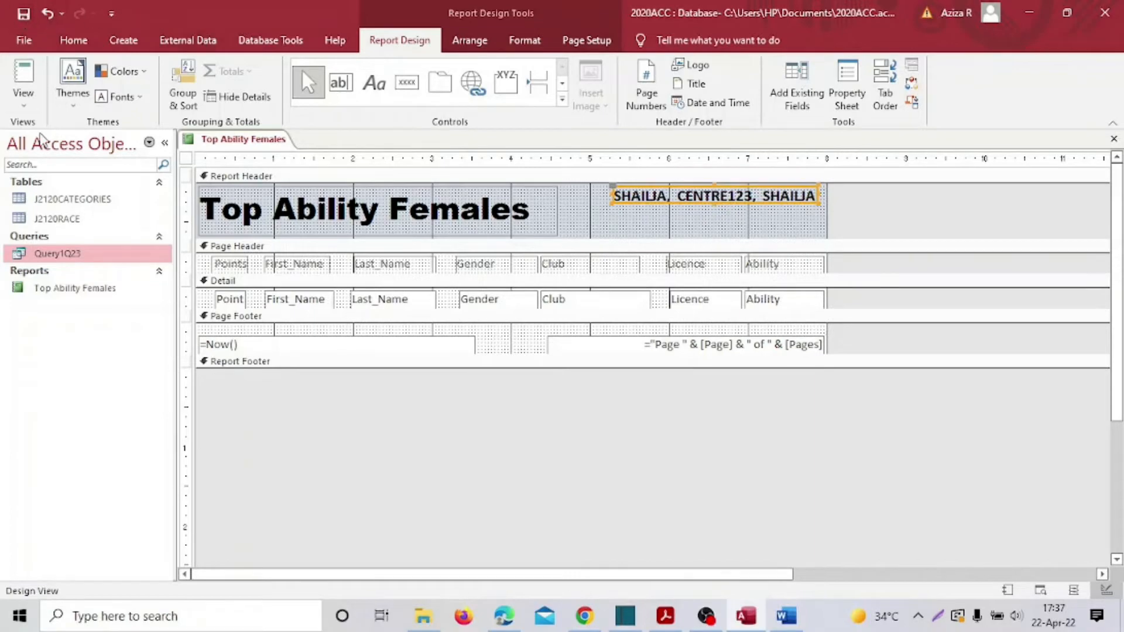
pyautogui.click(23, 99)
pyautogui.click(70, 203)
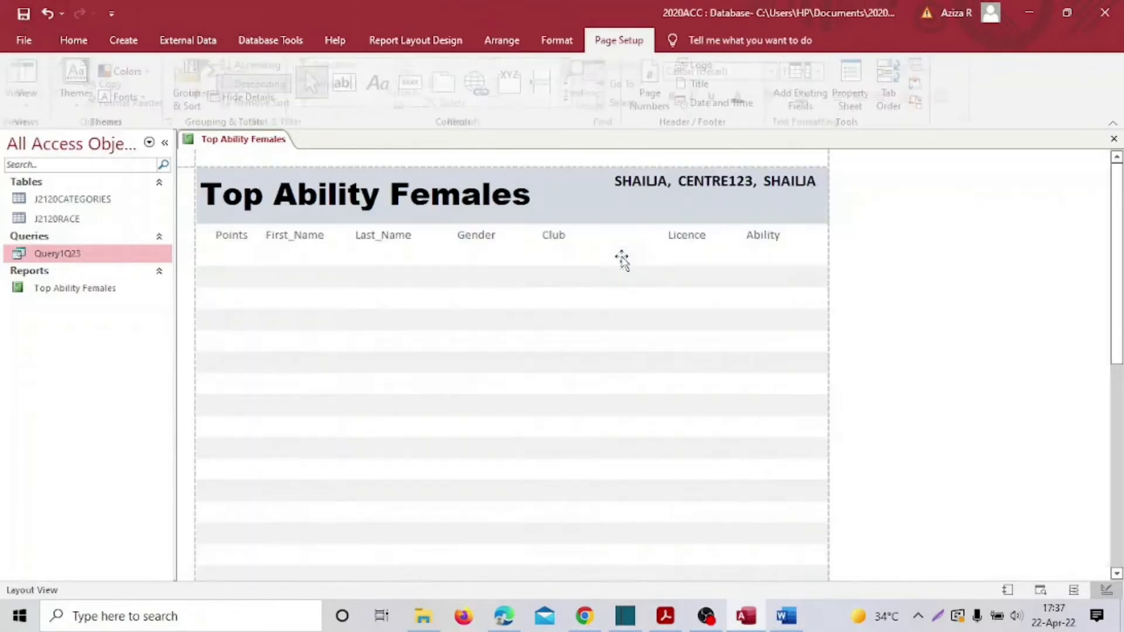
pyautogui.scroll(-6, 878, 344)
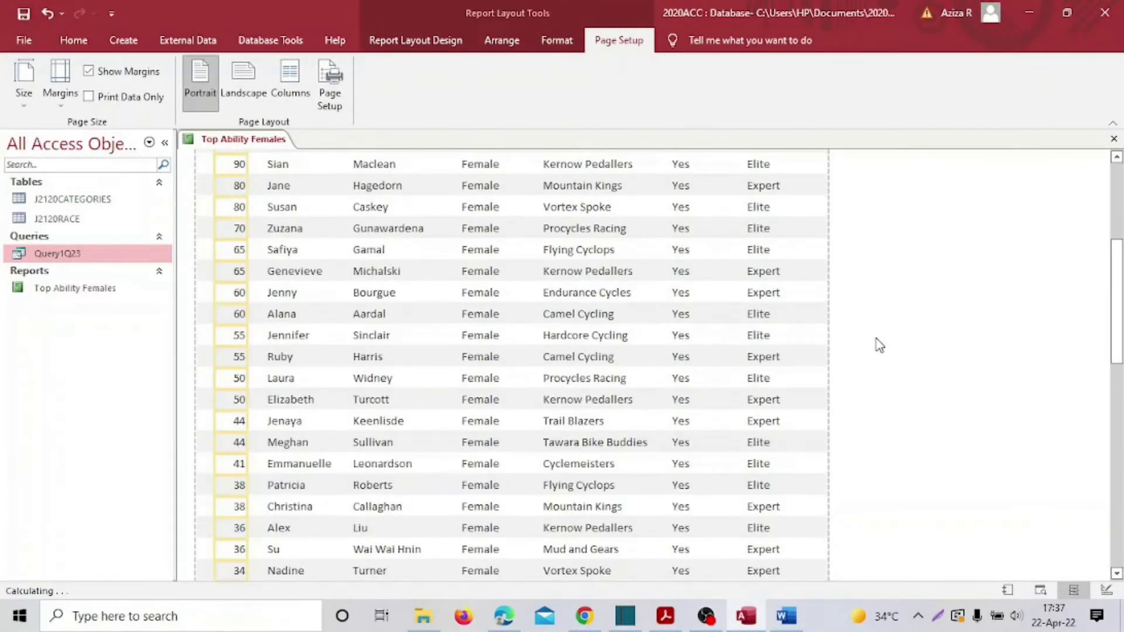
pyautogui.scroll(6, 878, 342)
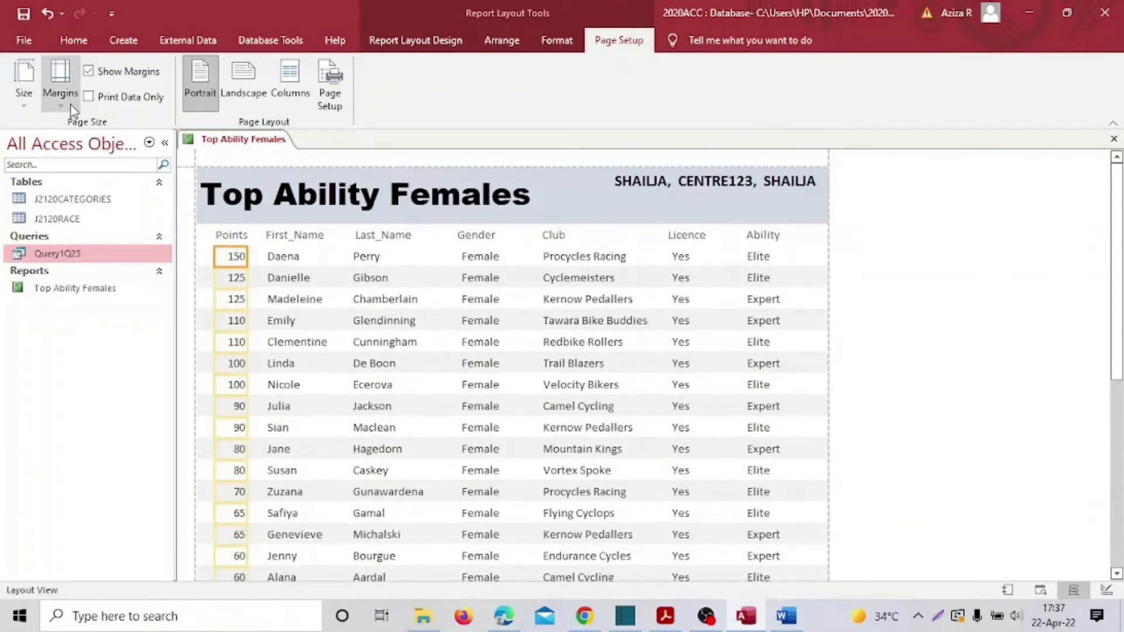
# Check the whole page of the report in Print Preview, close the preview and save the report
pyautogui.click(73, 41)
pyautogui.click(23, 97)
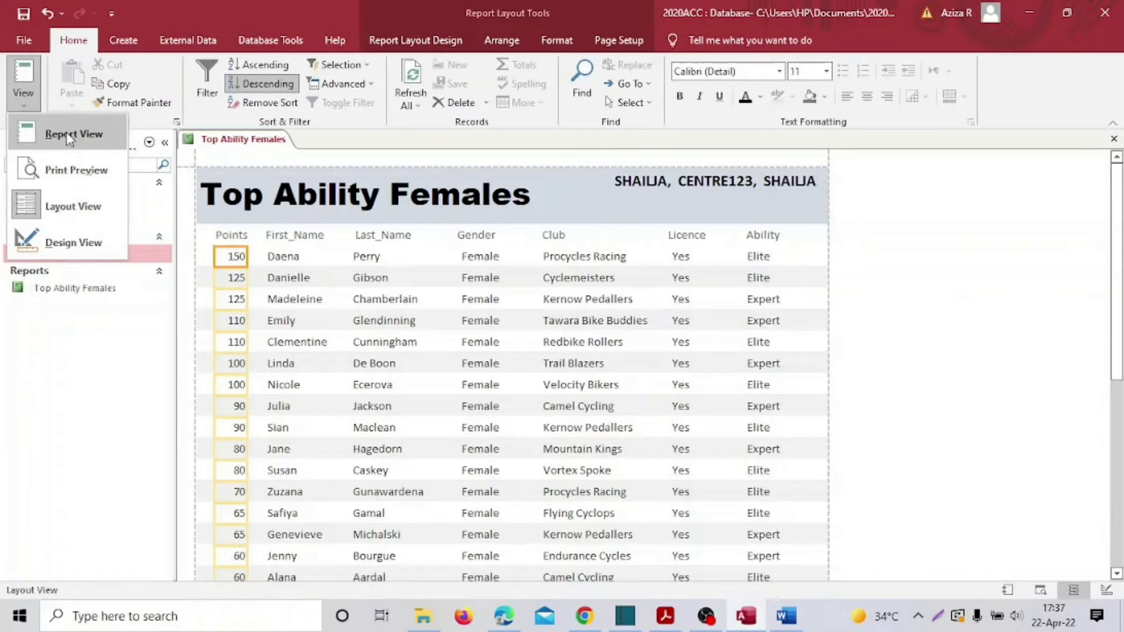
pyautogui.click(69, 170)
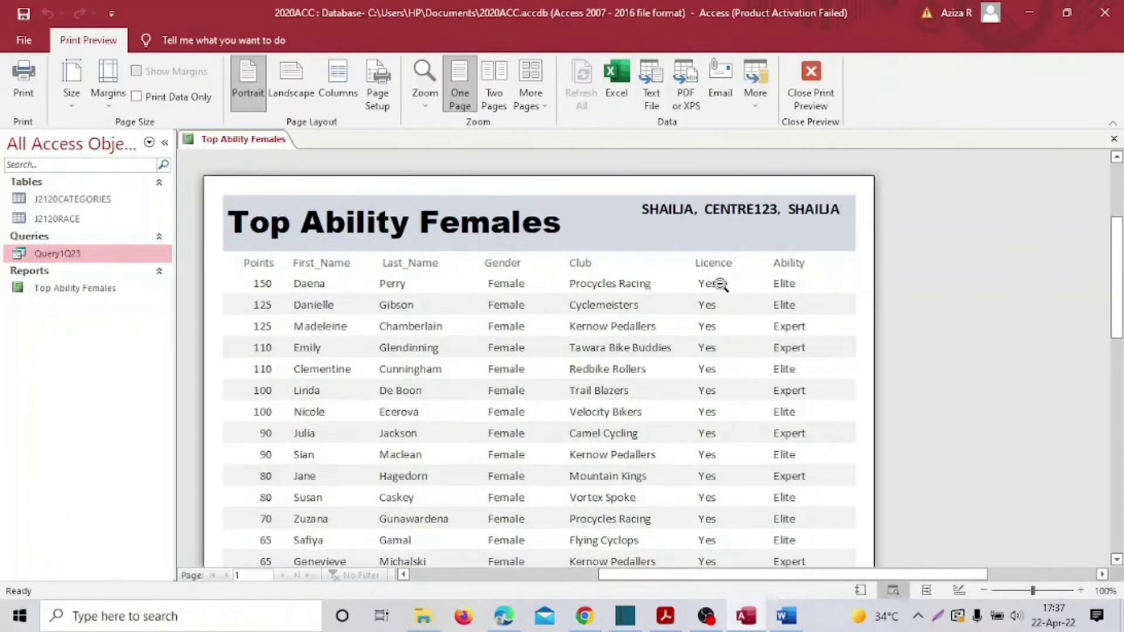
pyautogui.scroll(-10, 802, 324)
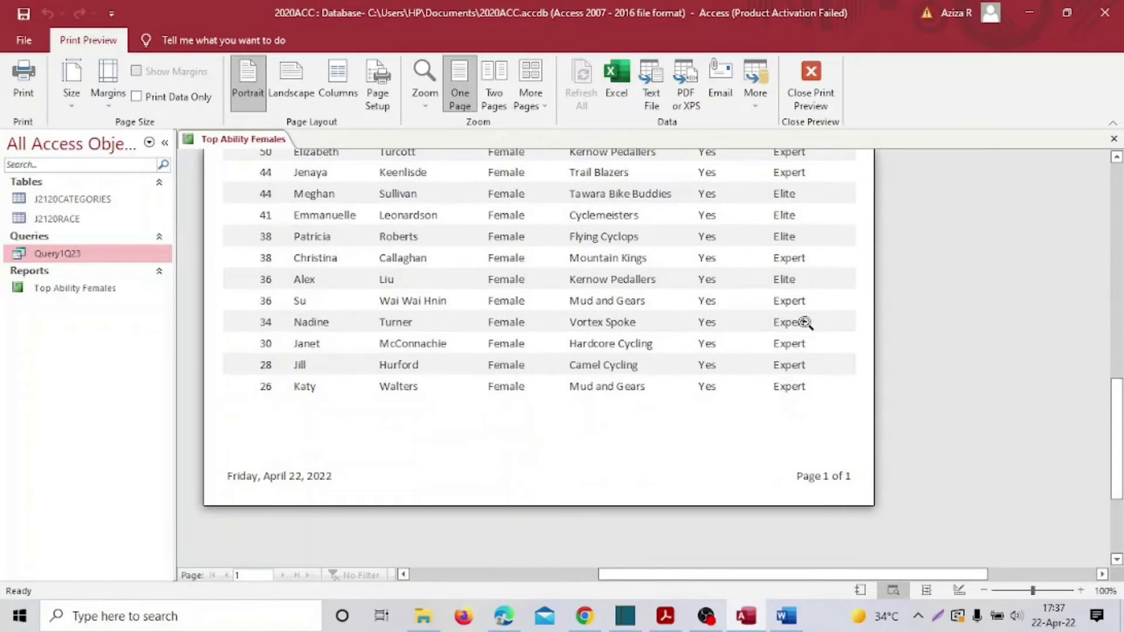
pyautogui.scroll(10, 805, 322)
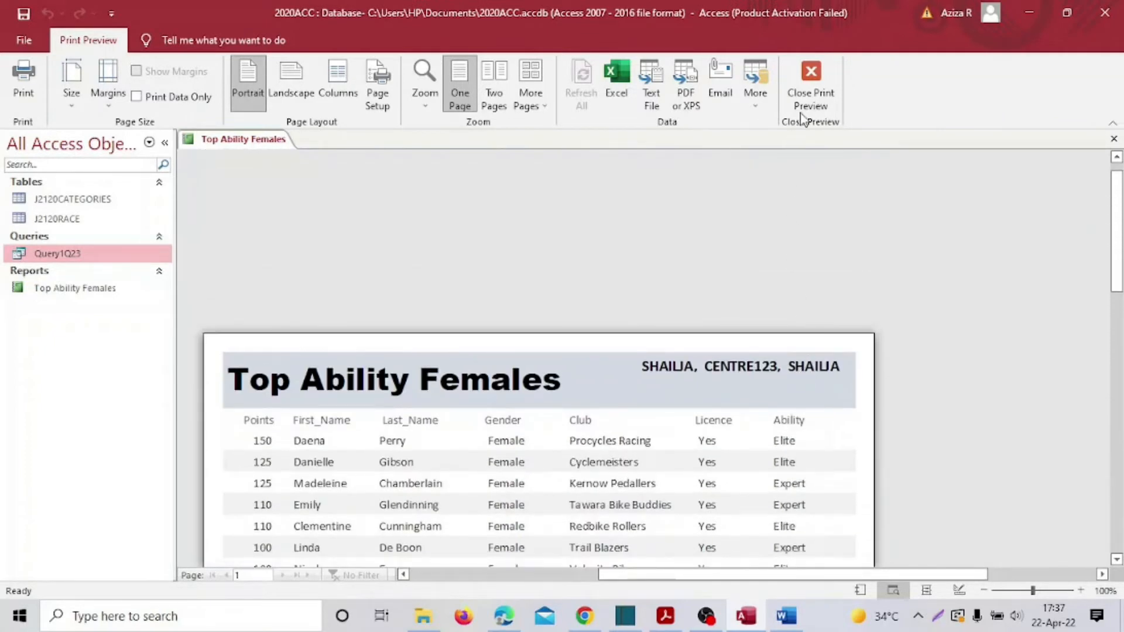
pyautogui.click(809, 91)
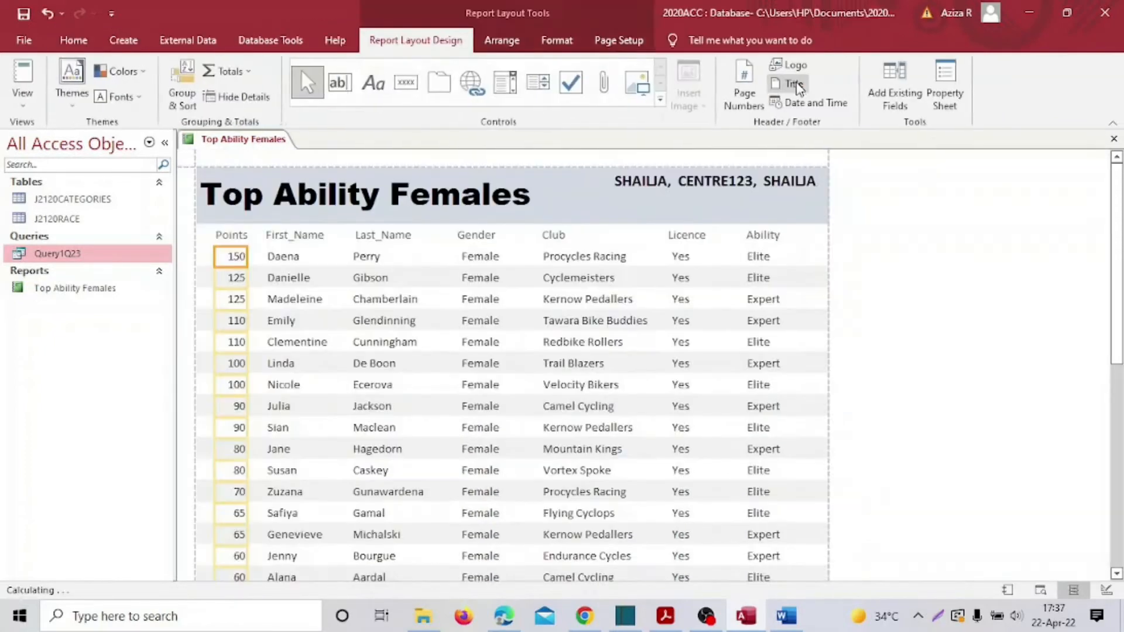
pyautogui.click(24, 15)
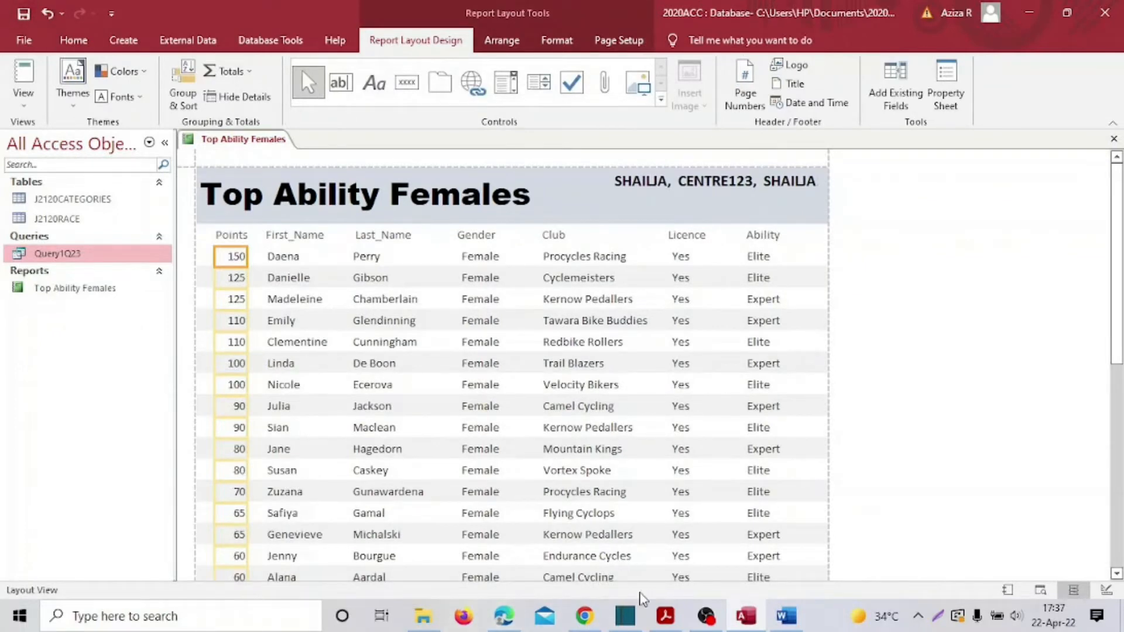
# Switch to Acrobat Reader, examine question 24's report requirements and the following tasks in the question paper, and return to Access
pyautogui.click(666, 615)
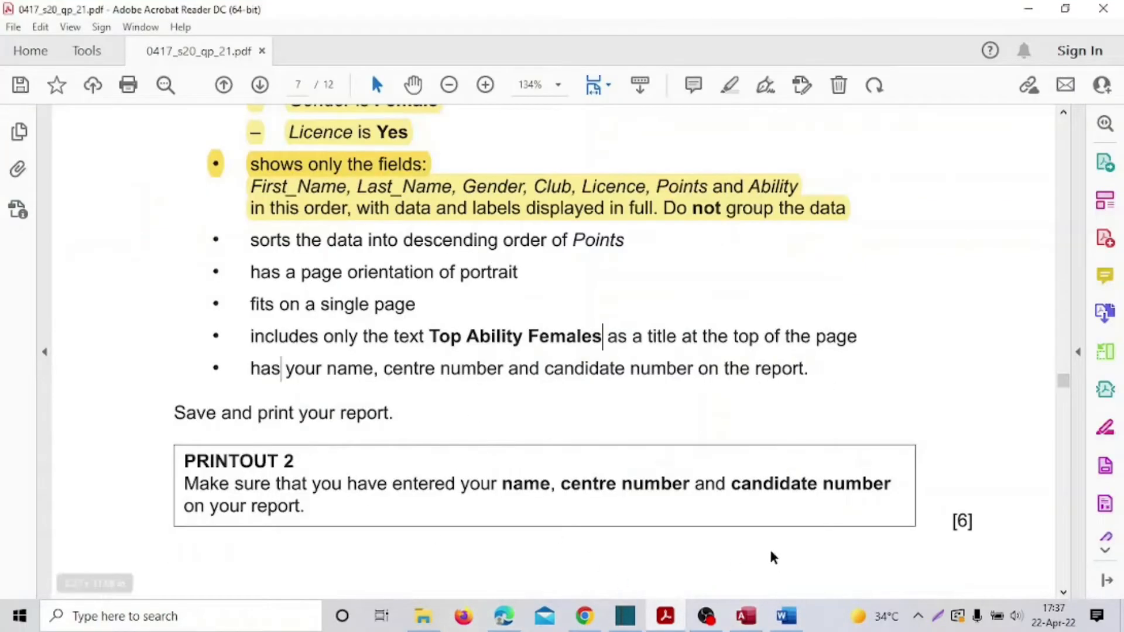
pyautogui.scroll(-5, 557, 462)
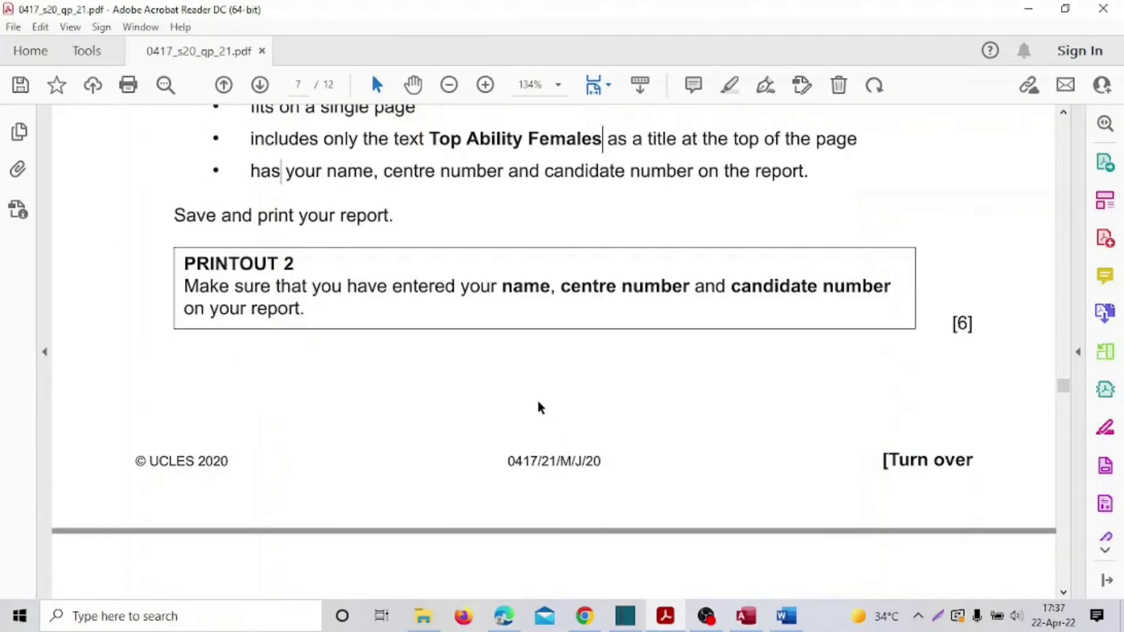
pyautogui.scroll(-5, 543, 394)
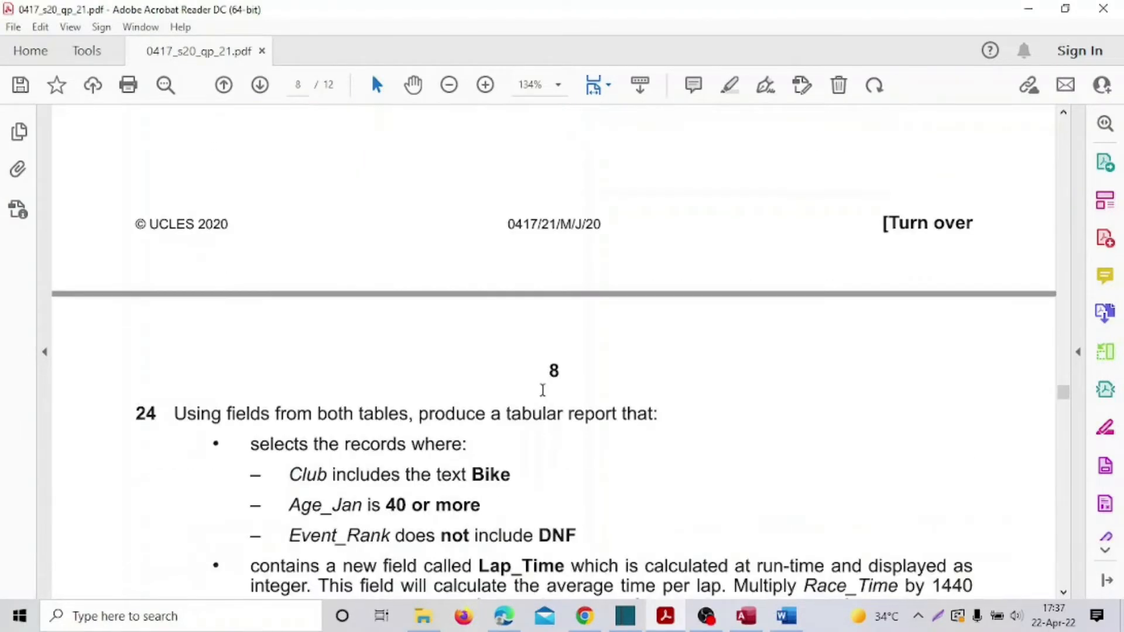
pyautogui.scroll(15, 542, 384)
pyautogui.scroll(-15, 545, 392)
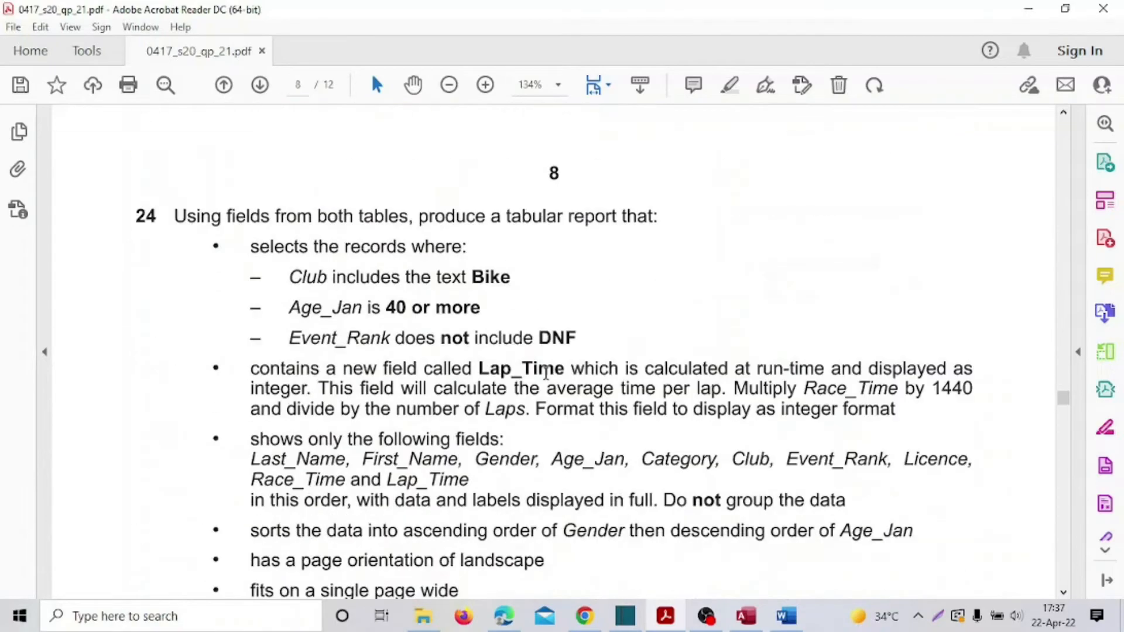
pyautogui.scroll(-5, 578, 357)
pyautogui.scroll(4, 577, 357)
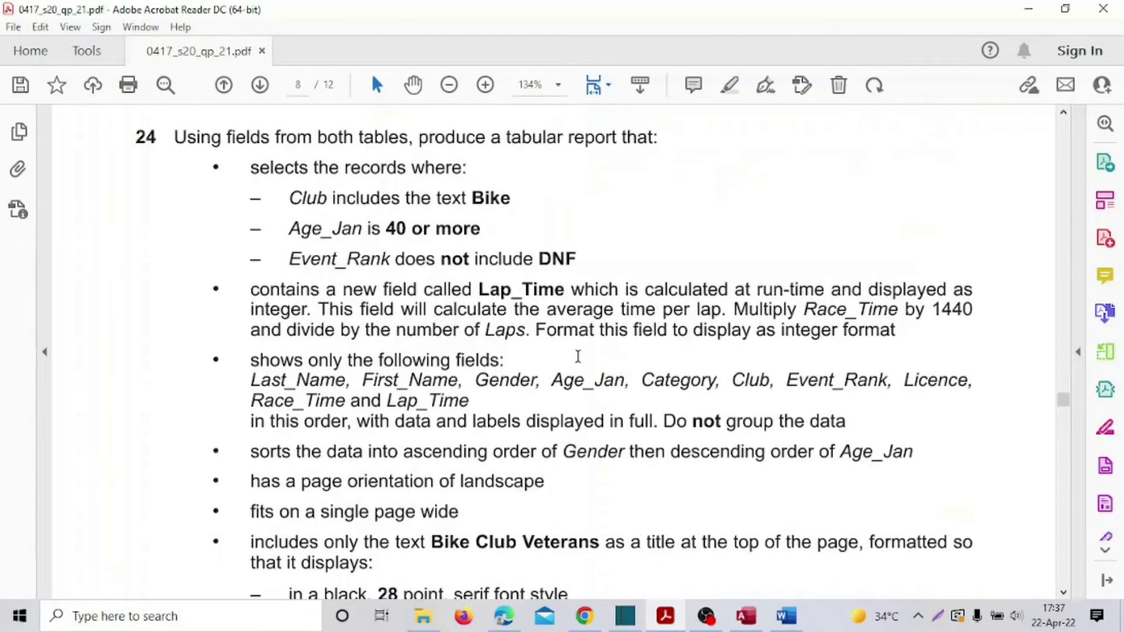
pyautogui.scroll(-6, 579, 354)
pyautogui.scroll(-10, 578, 354)
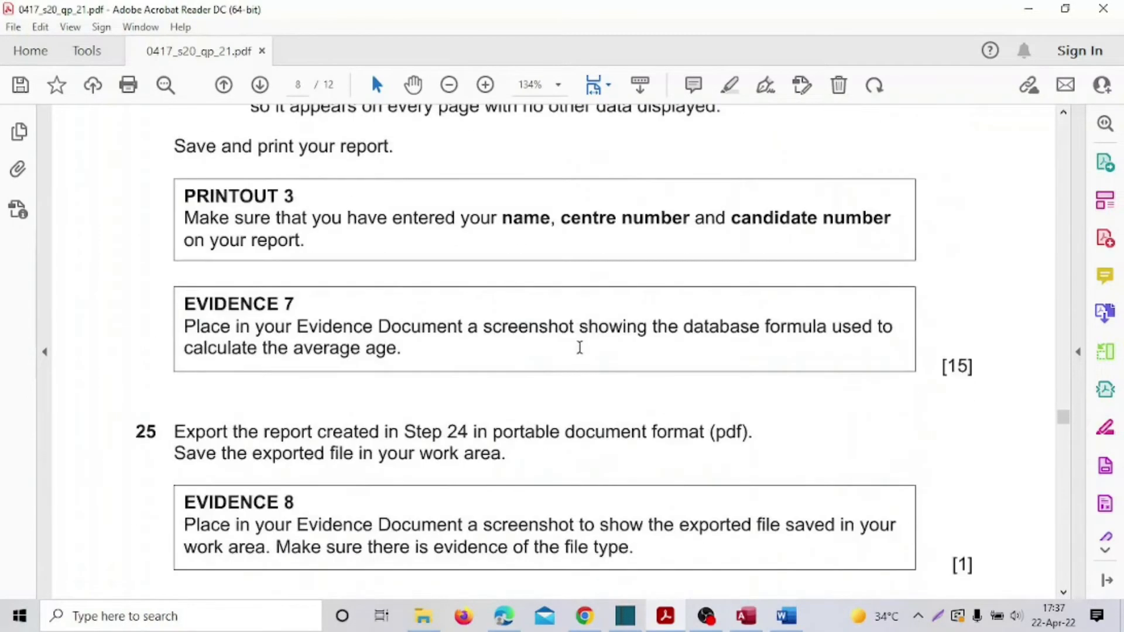
pyautogui.scroll(-10, 579, 350)
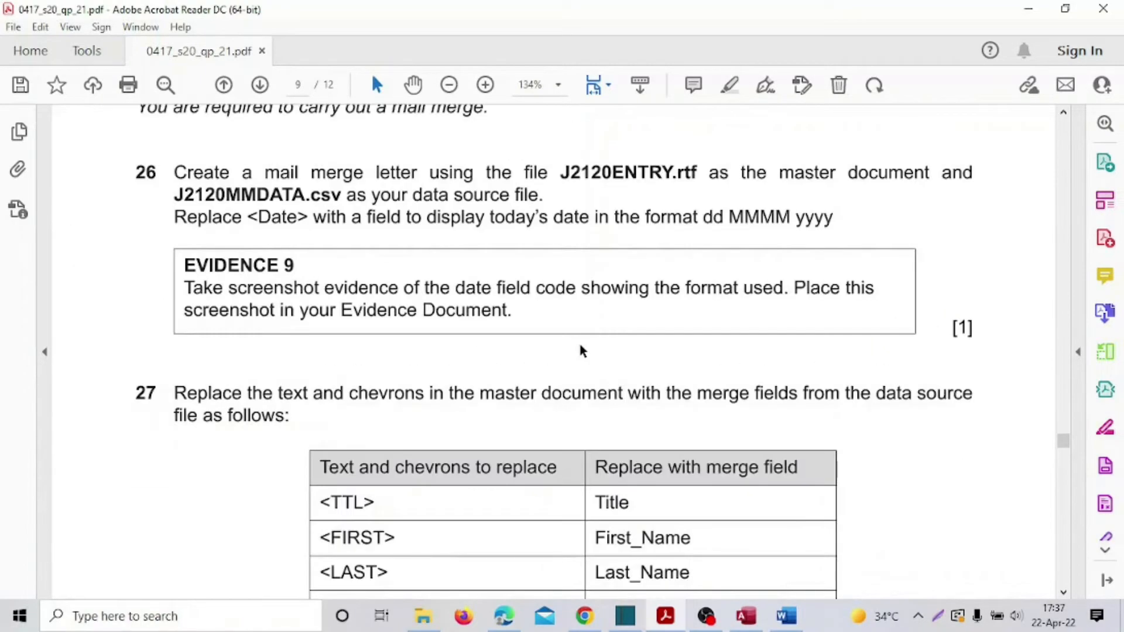
pyautogui.scroll(4, 579, 344)
pyautogui.scroll(8, 579, 343)
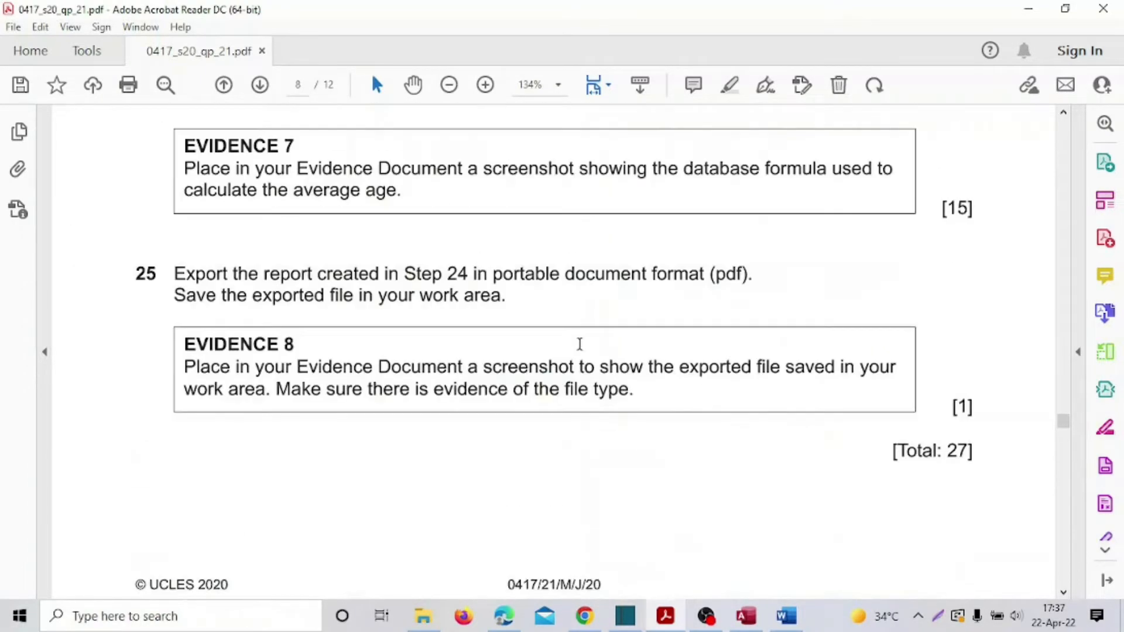
pyautogui.scroll(15, 580, 344)
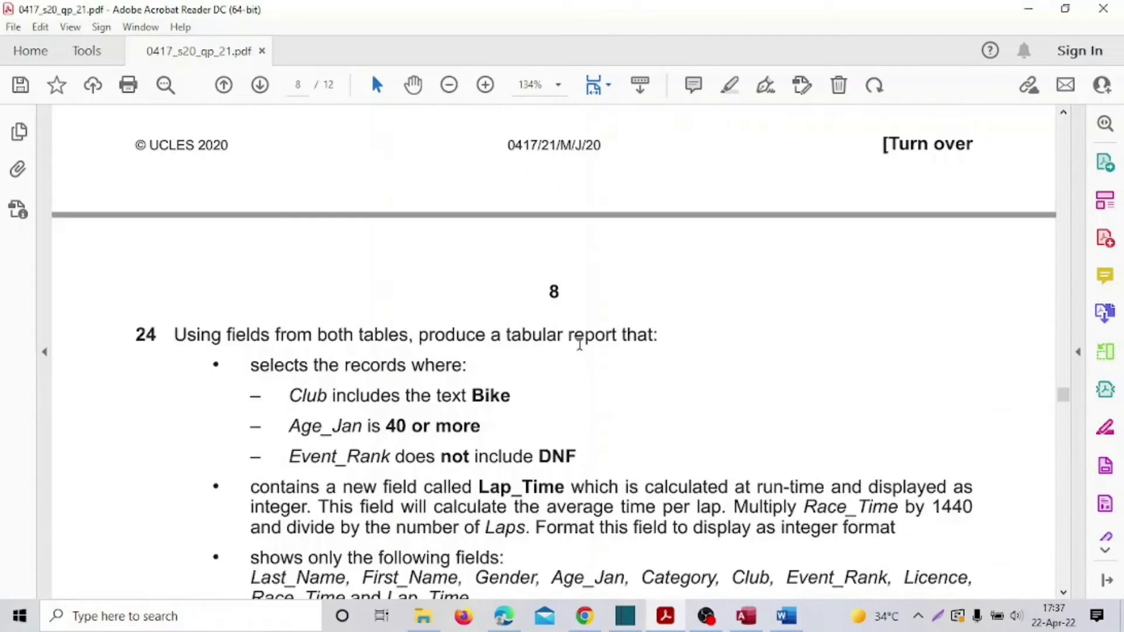
pyautogui.scroll(-2, 580, 344)
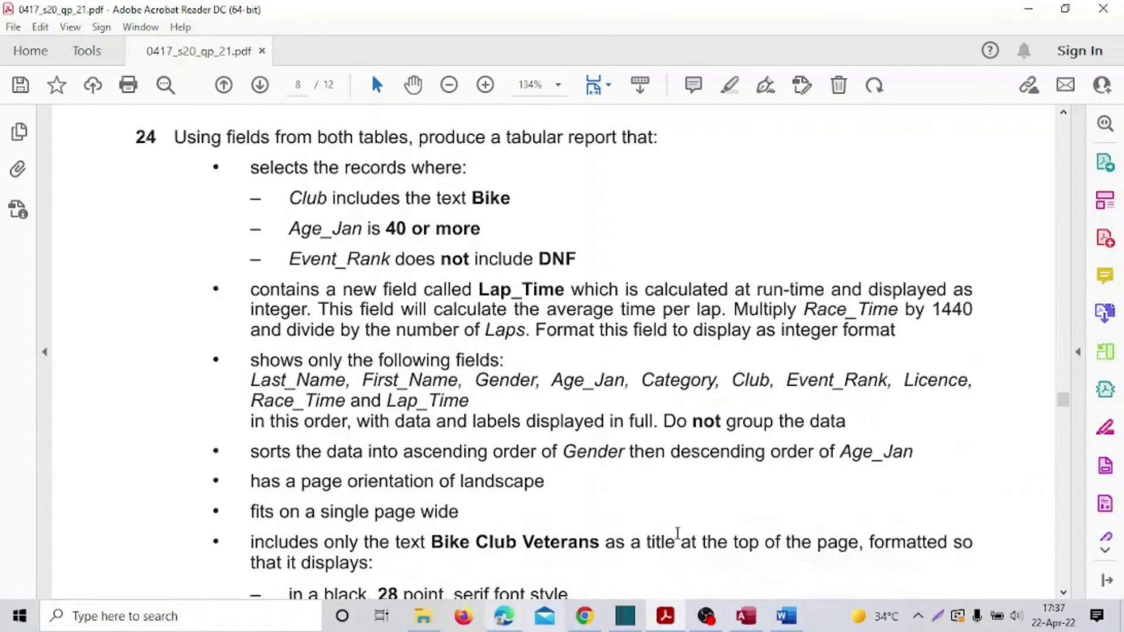
pyautogui.click(745, 616)
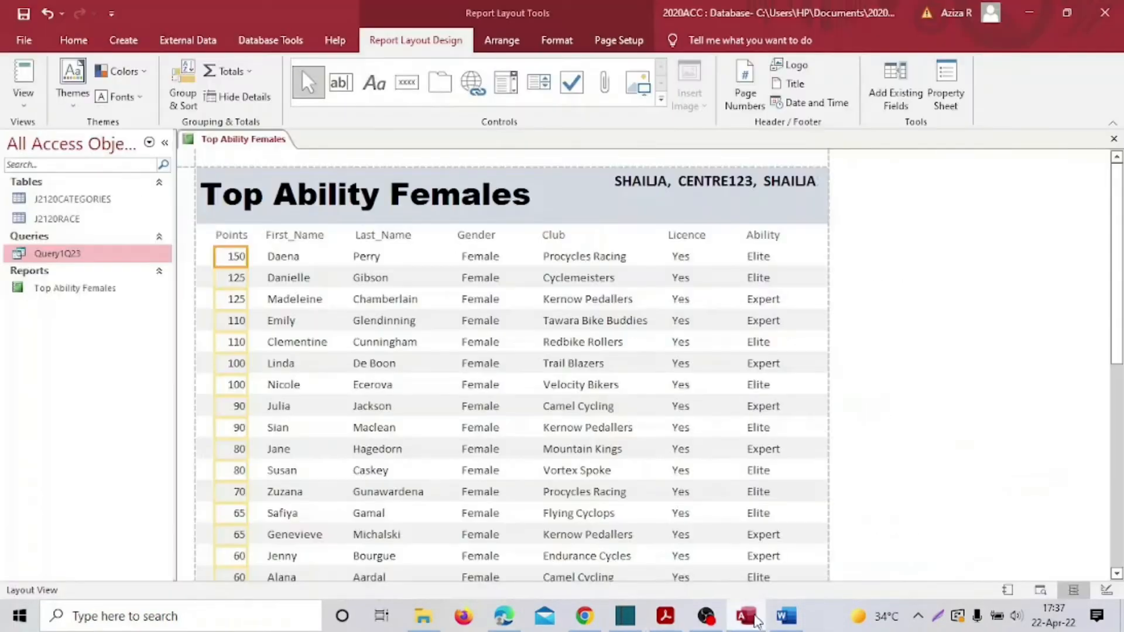
# Close the Top Ability Females report, switch to Acrobat Reader and examine question 24's source tables, record criteria and required fields
pyautogui.click(1113, 139)
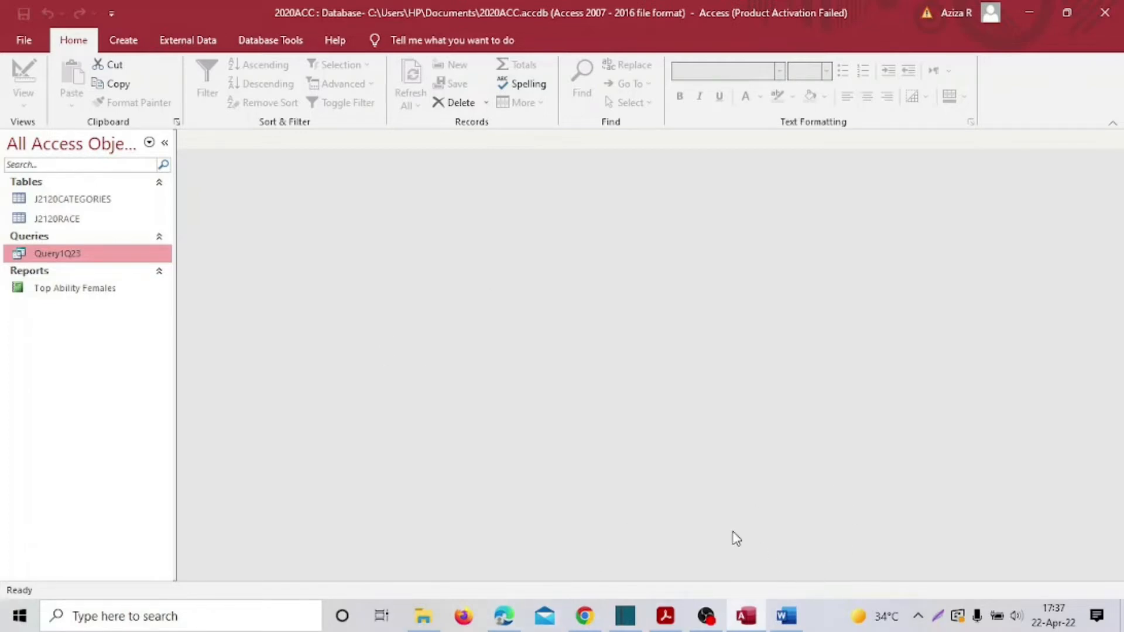
pyautogui.click(665, 617)
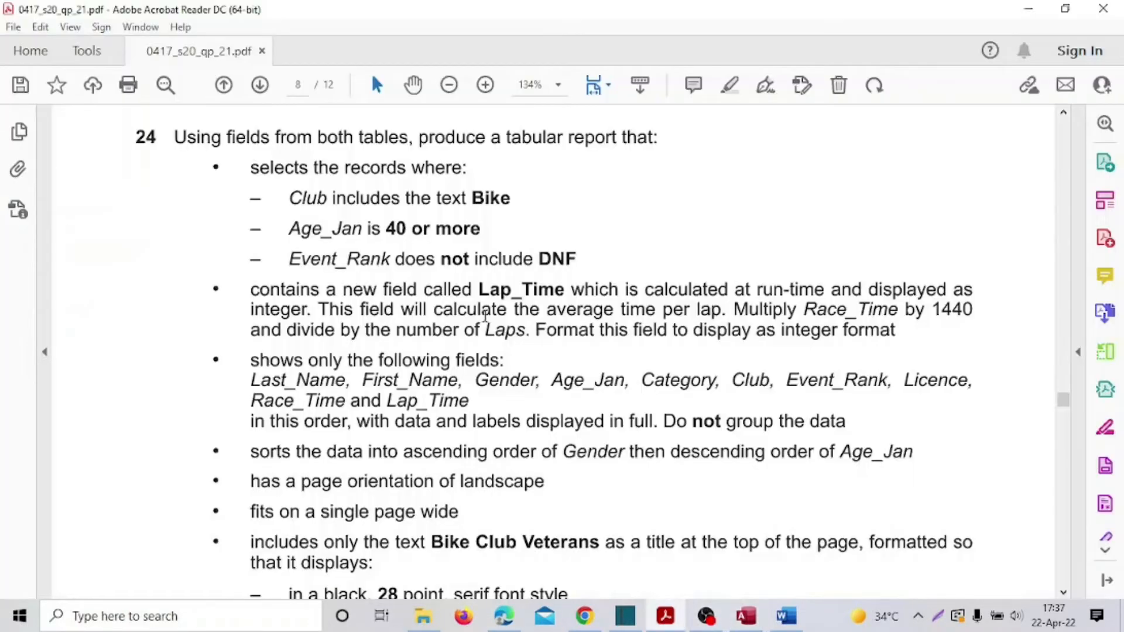
pyautogui.scroll(3, 485, 316)
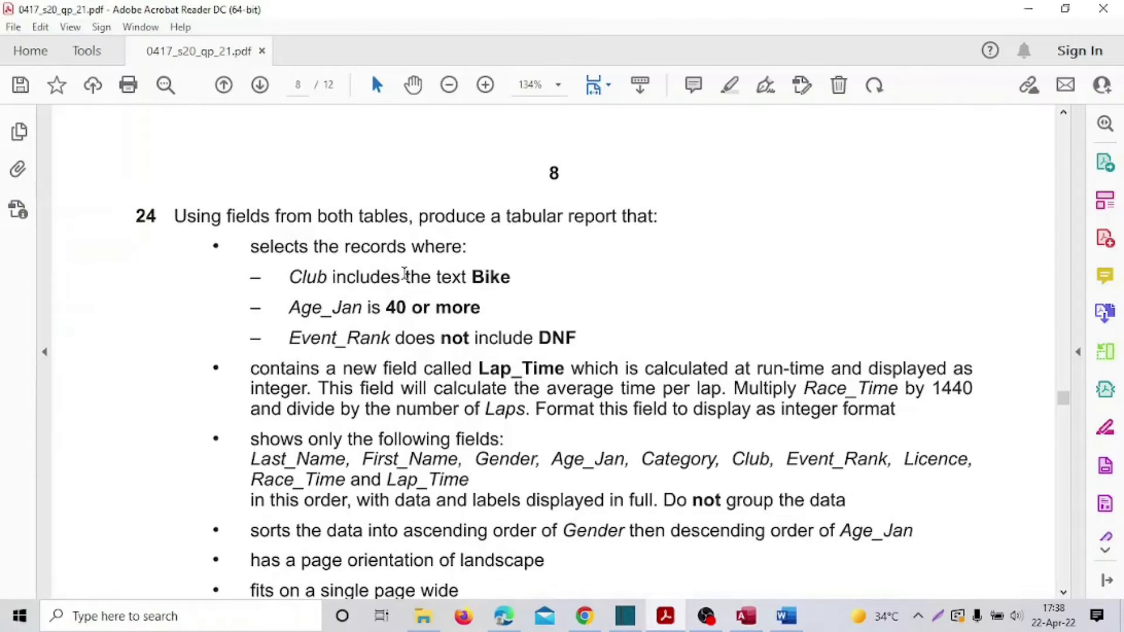
pyautogui.scroll(-3, 425, 325)
pyautogui.moveTo(208, 320); pyautogui.dragTo(821, 381)
pyautogui.scroll(3, 499, 252)
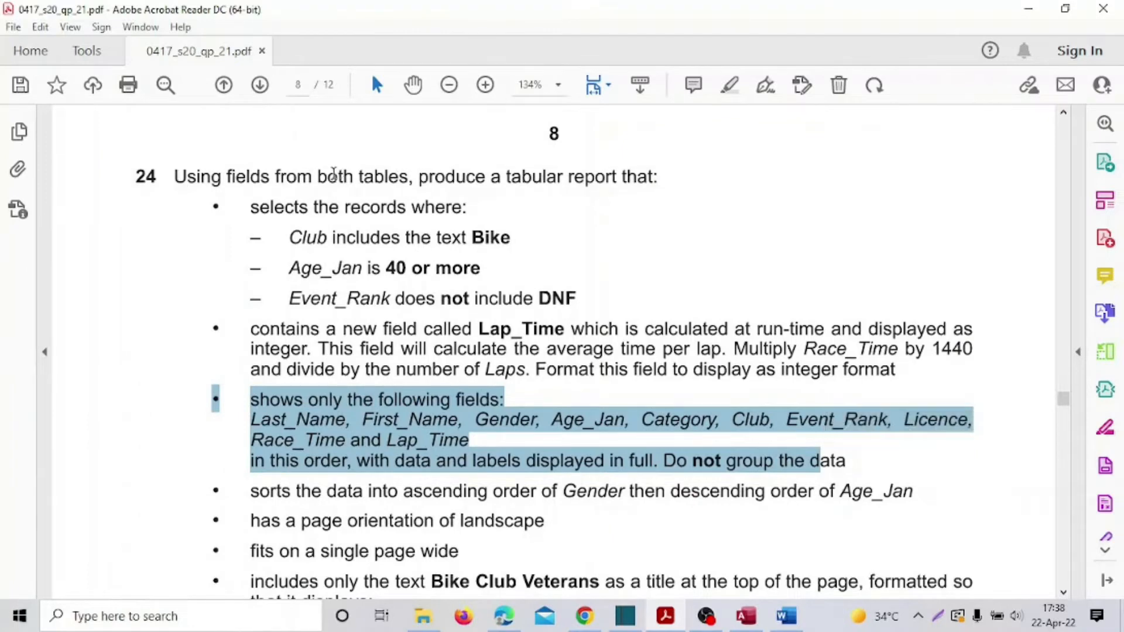
pyautogui.moveTo(317, 176); pyautogui.dragTo(563, 180)
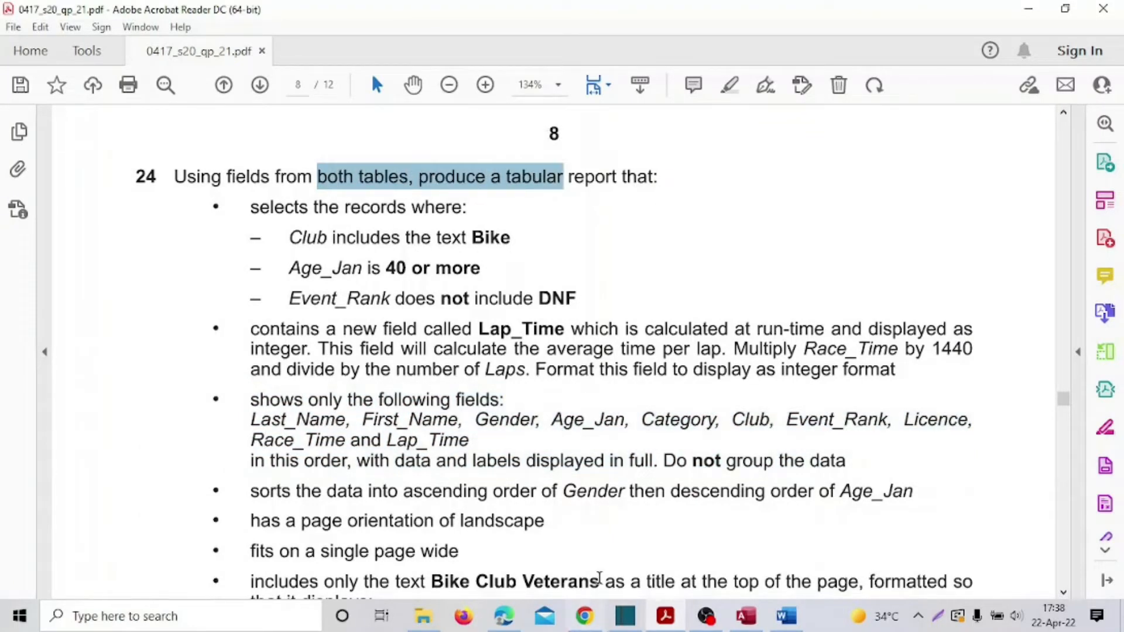
# Return to Access and create a new query in Design View with the J2120CATEGORIES and J2120RACE tables
pyautogui.click(746, 616)
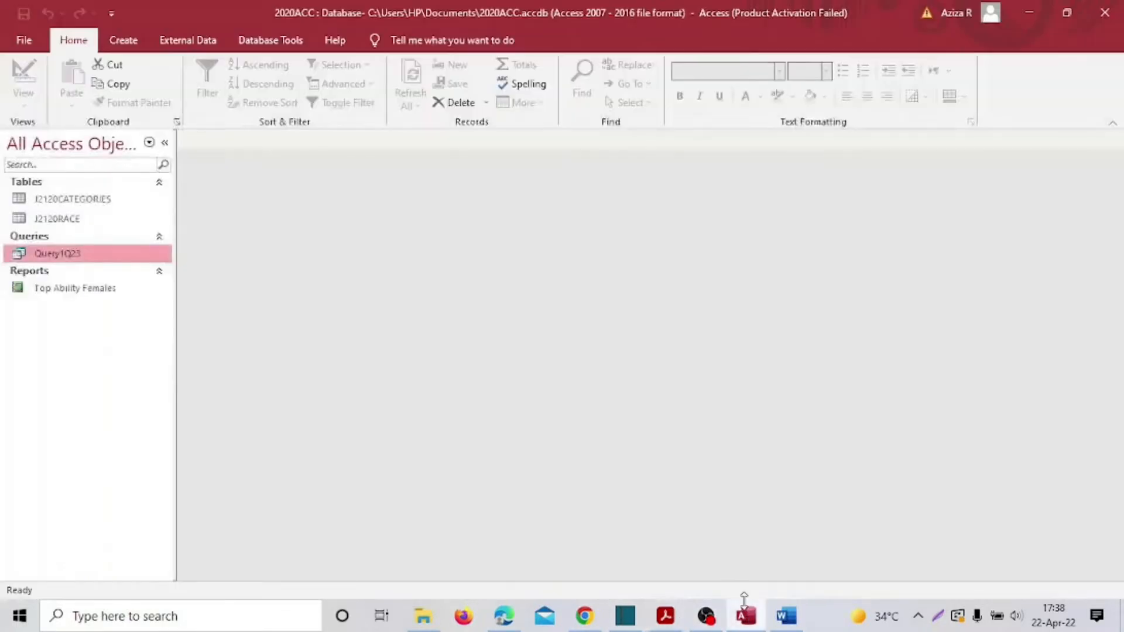
pyautogui.click(123, 41)
pyautogui.click(262, 82)
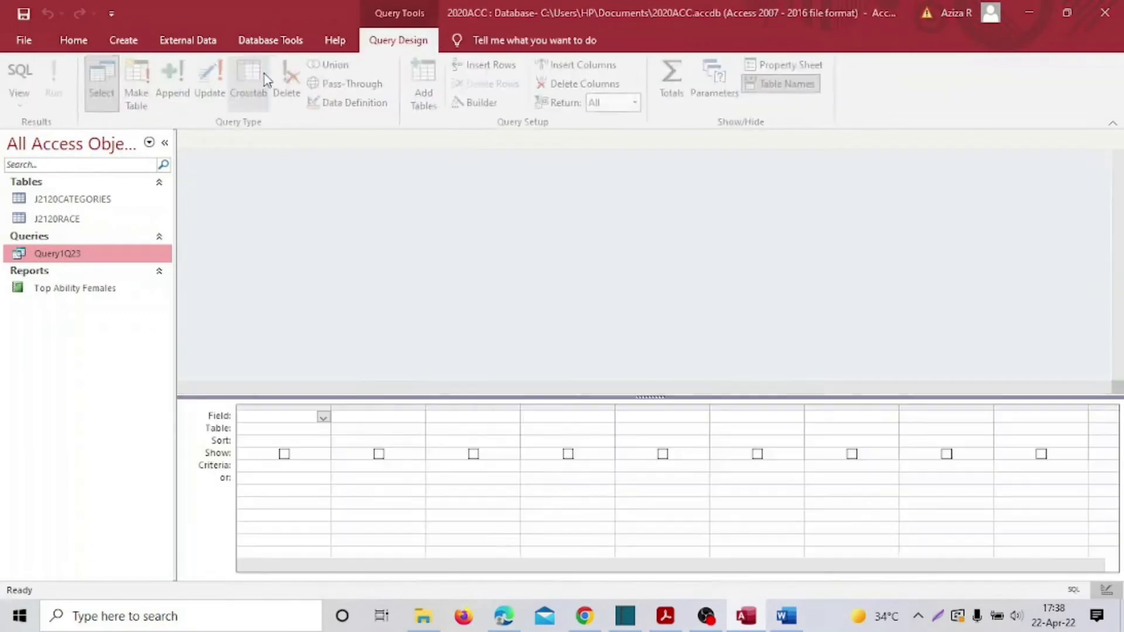
pyautogui.click(585, 577)
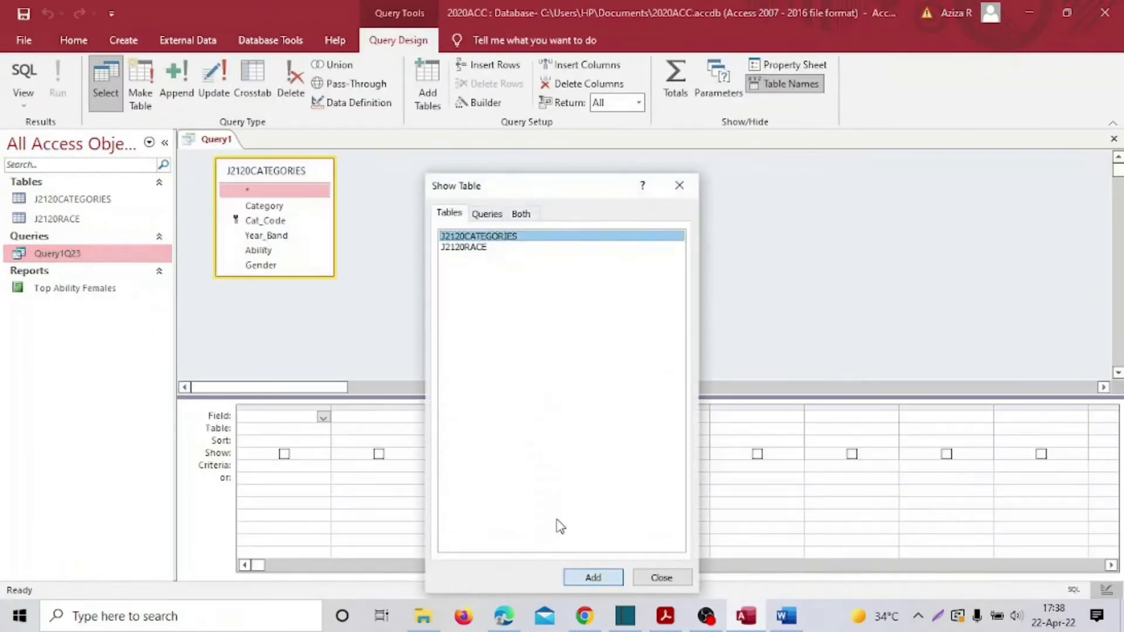
pyautogui.doubleClick(469, 248)
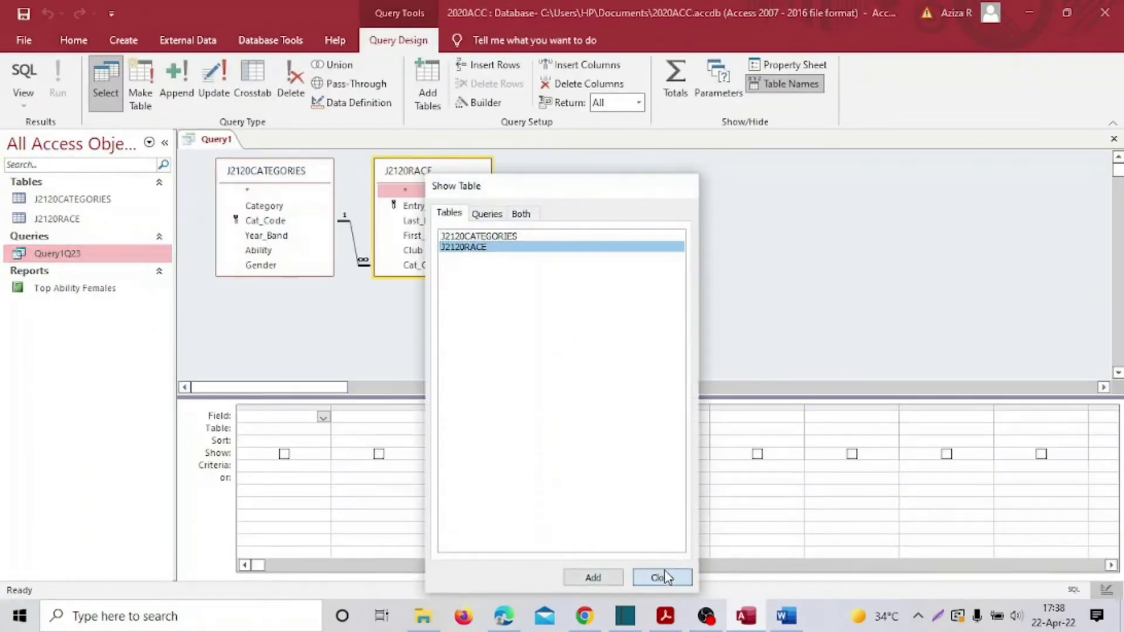
pyautogui.click(661, 577)
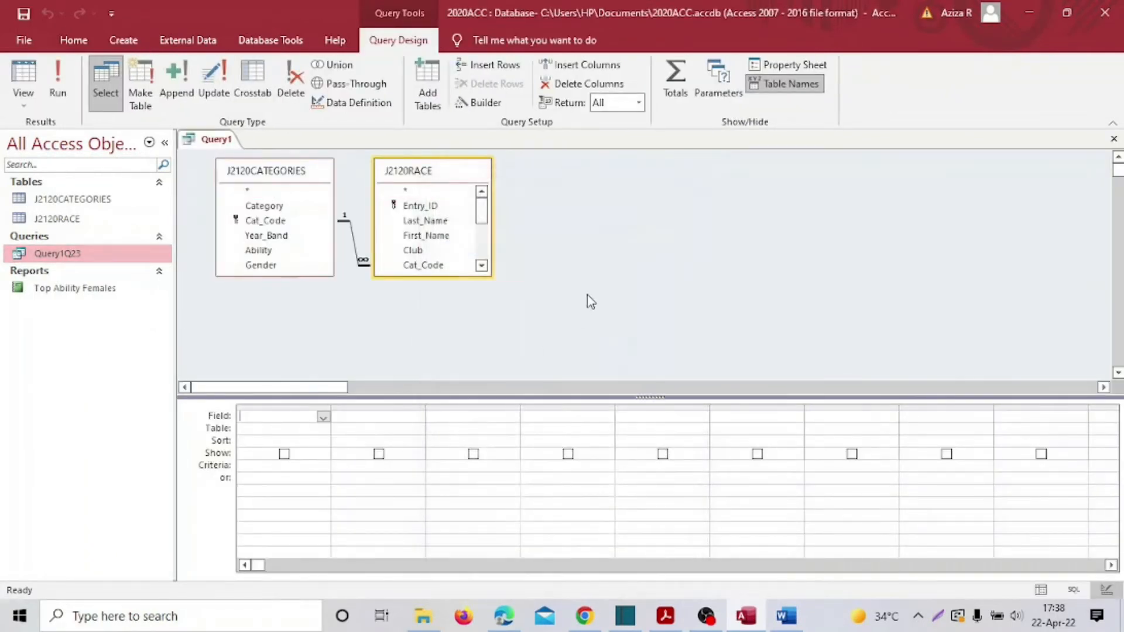
# Check the required field order in Acrobat Reader and add Last_Name, First_Name, Gender and Age_Jan to the query in Access
pyautogui.click(666, 621)
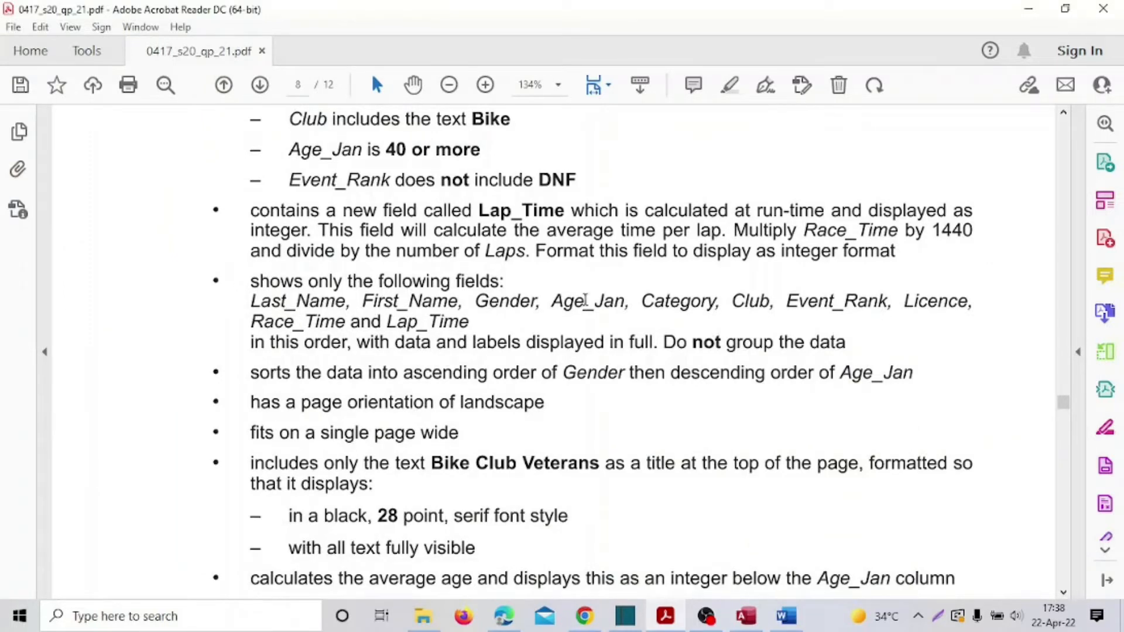
pyautogui.click(746, 616)
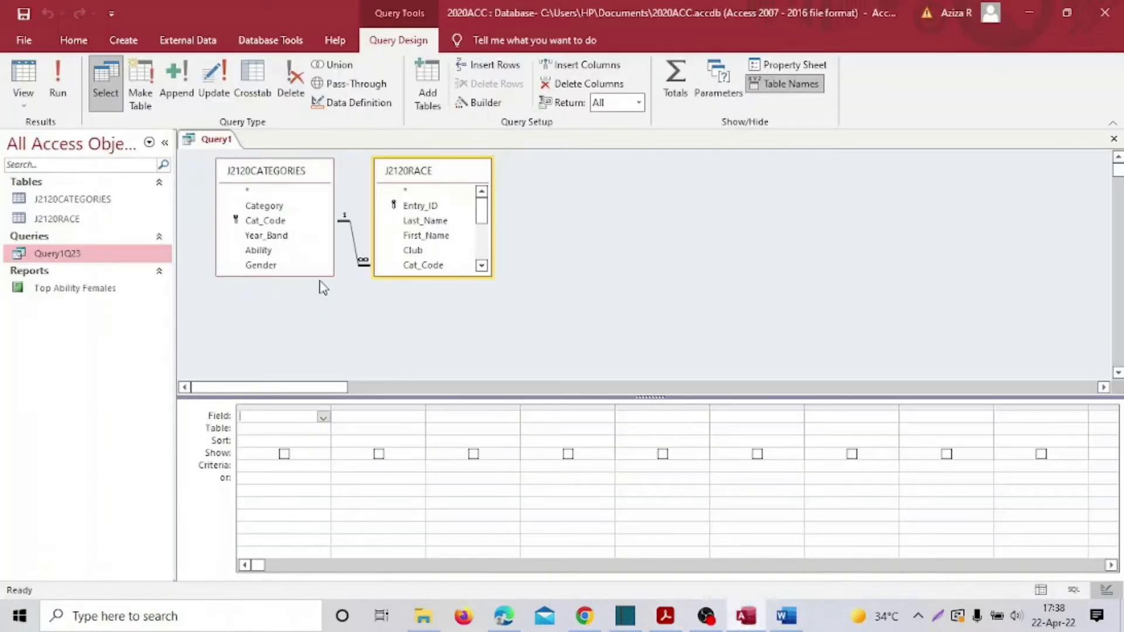
pyautogui.click(432, 221)
pyautogui.doubleClick(432, 223)
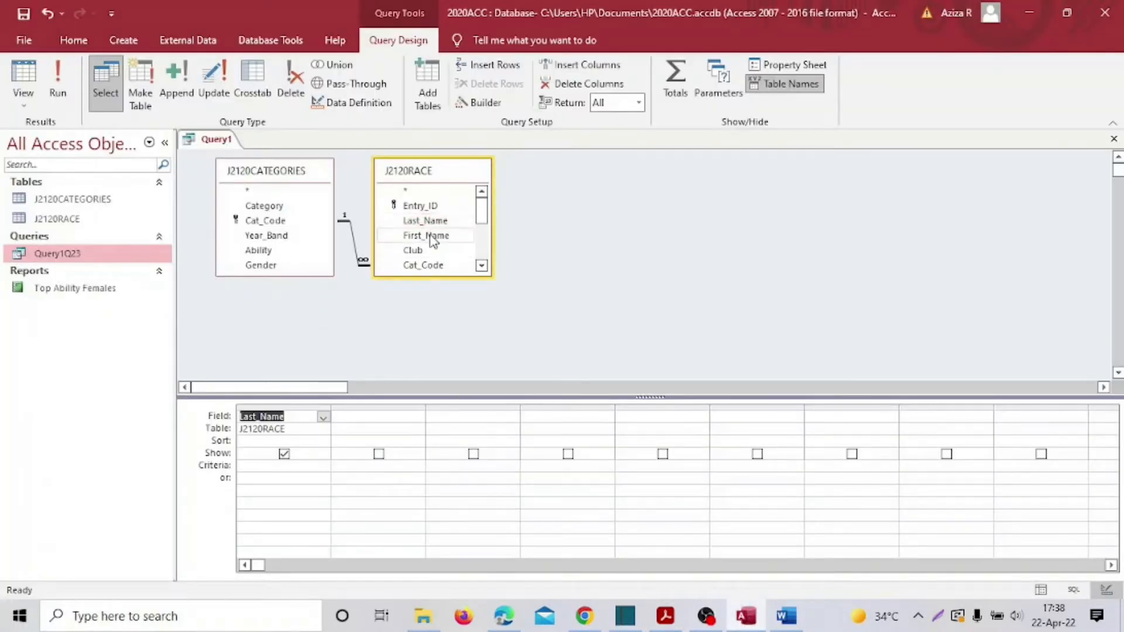
pyautogui.doubleClick(432, 236)
pyautogui.doubleClick(265, 268)
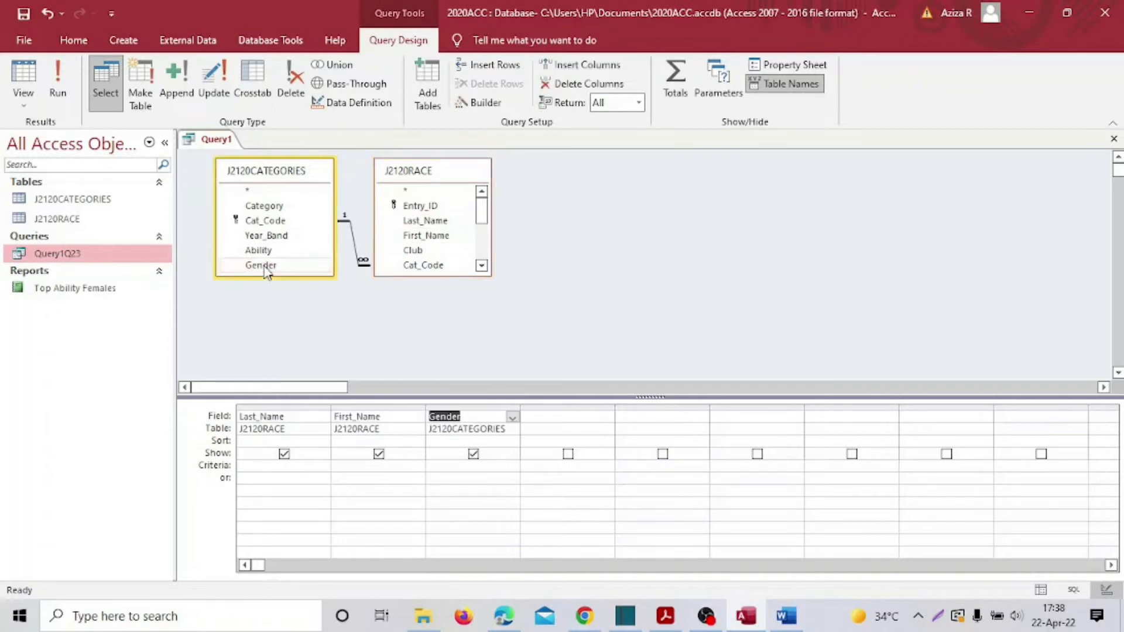
pyautogui.scroll(-2, 438, 222)
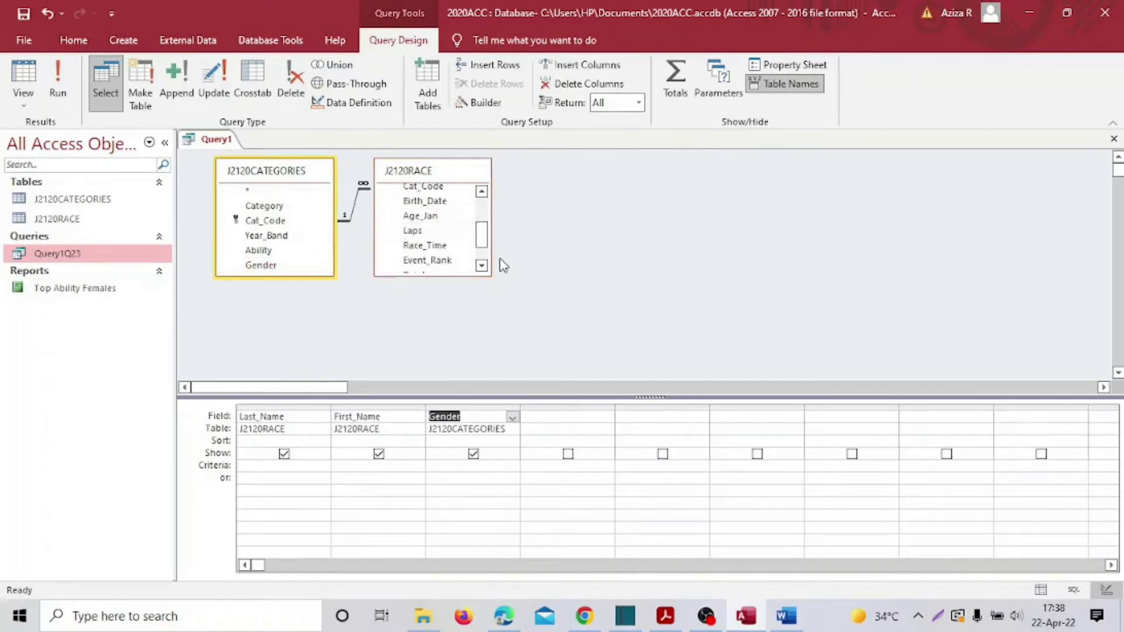
pyautogui.doubleClick(419, 216)
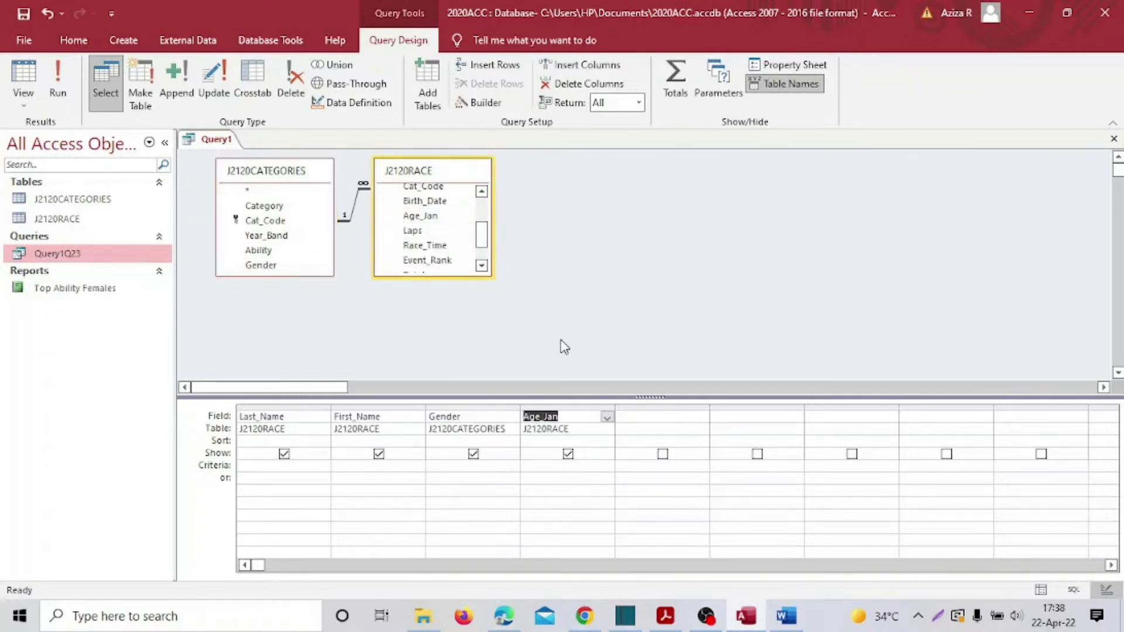
# Consult the field list in Acrobat Reader again and add Category, Club and Event_Rank to the query in Access
pyautogui.click(665, 616)
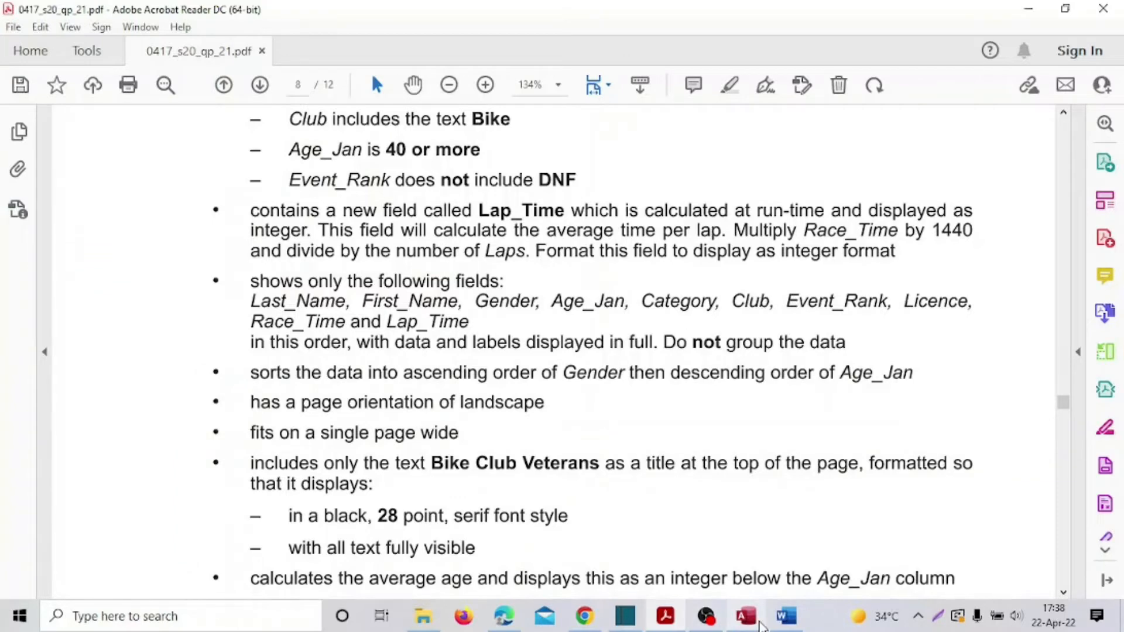
pyautogui.click(755, 619)
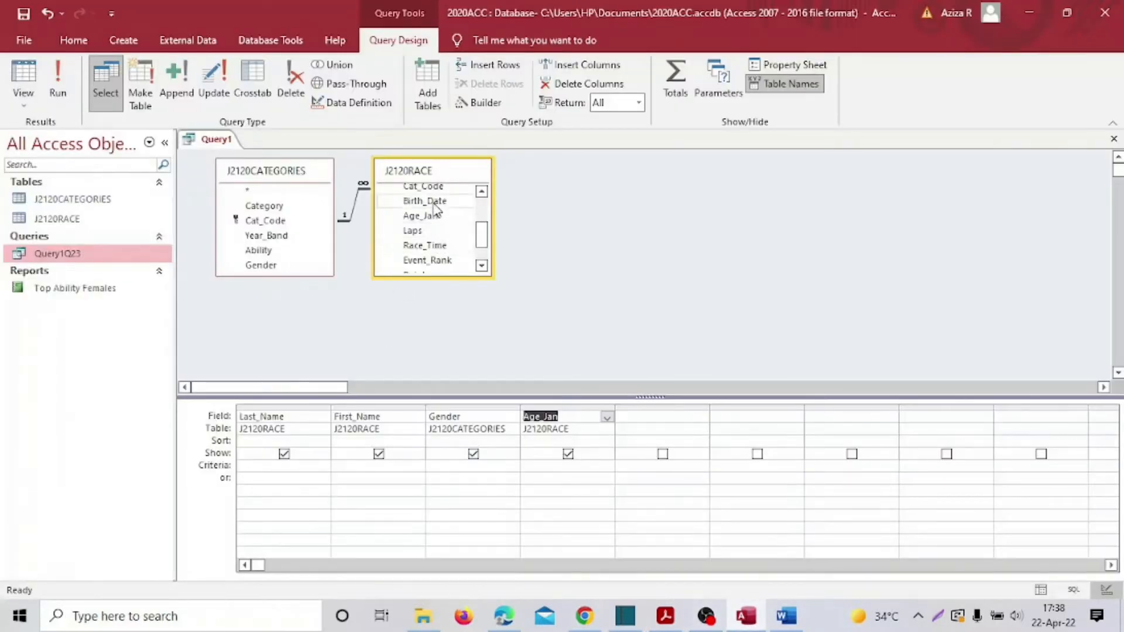
pyautogui.doubleClick(264, 206)
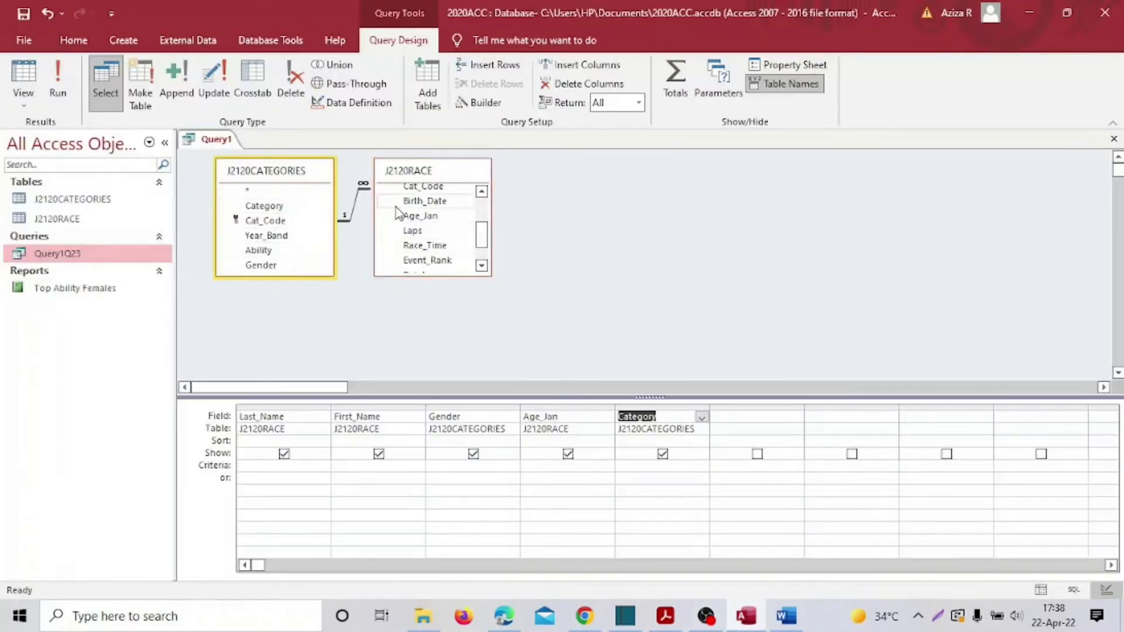
pyautogui.scroll(2, 435, 240)
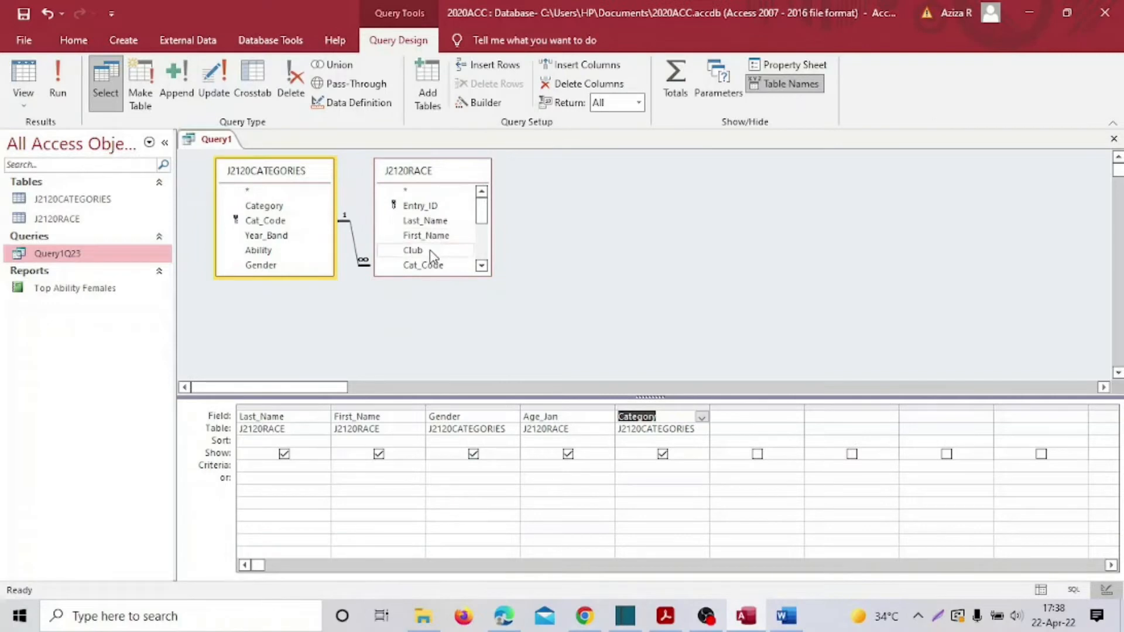
pyautogui.doubleClick(432, 255)
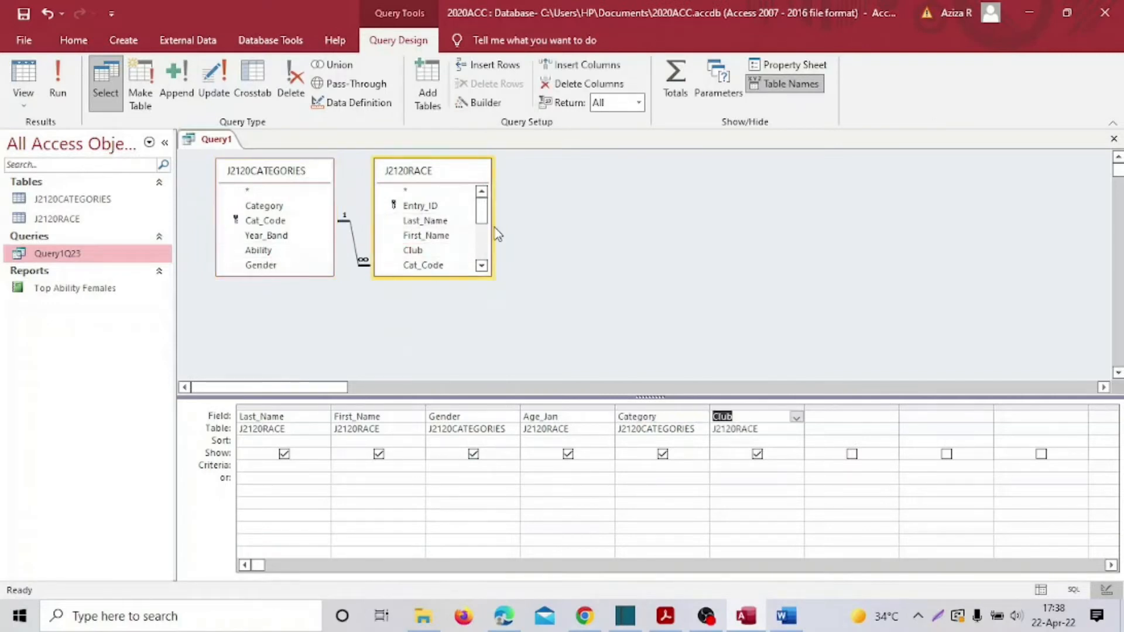
pyautogui.scroll(-2, 436, 234)
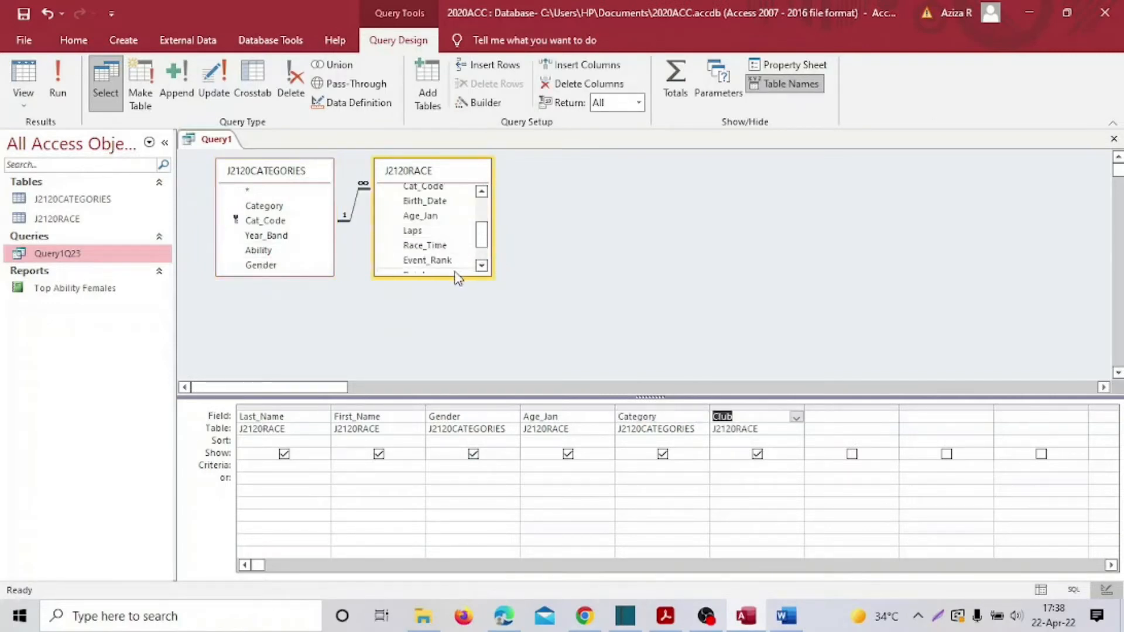
pyautogui.doubleClick(447, 261)
# Check the remaining required fields in Acrobat Reader and add Licence and Race_Time to the query in Access
pyautogui.click(664, 614)
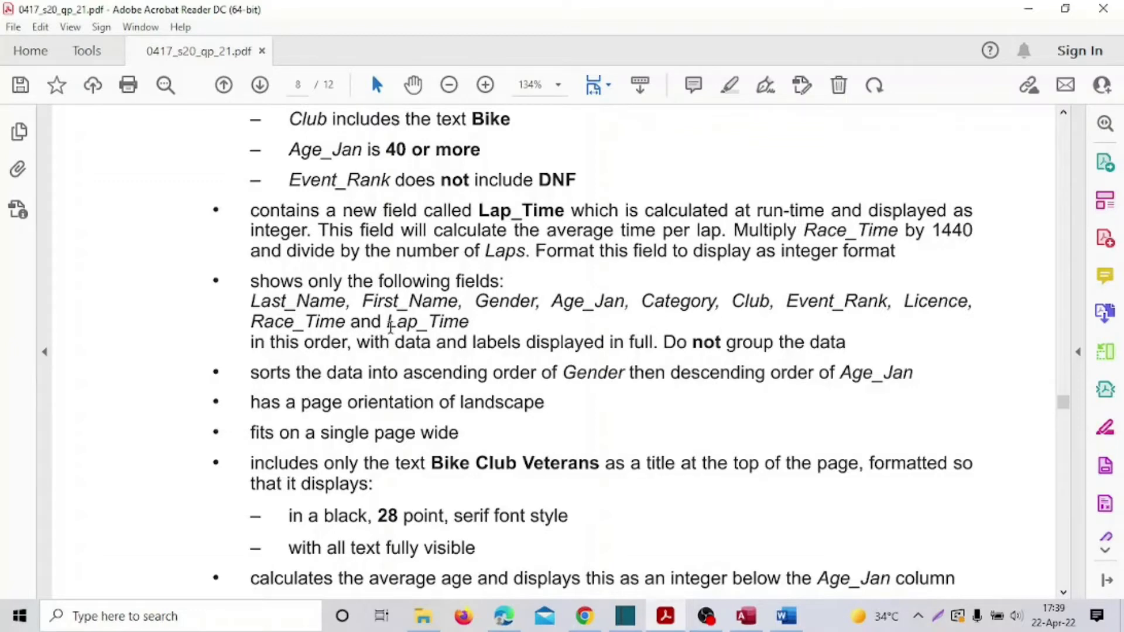
pyautogui.scroll(2, 466, 331)
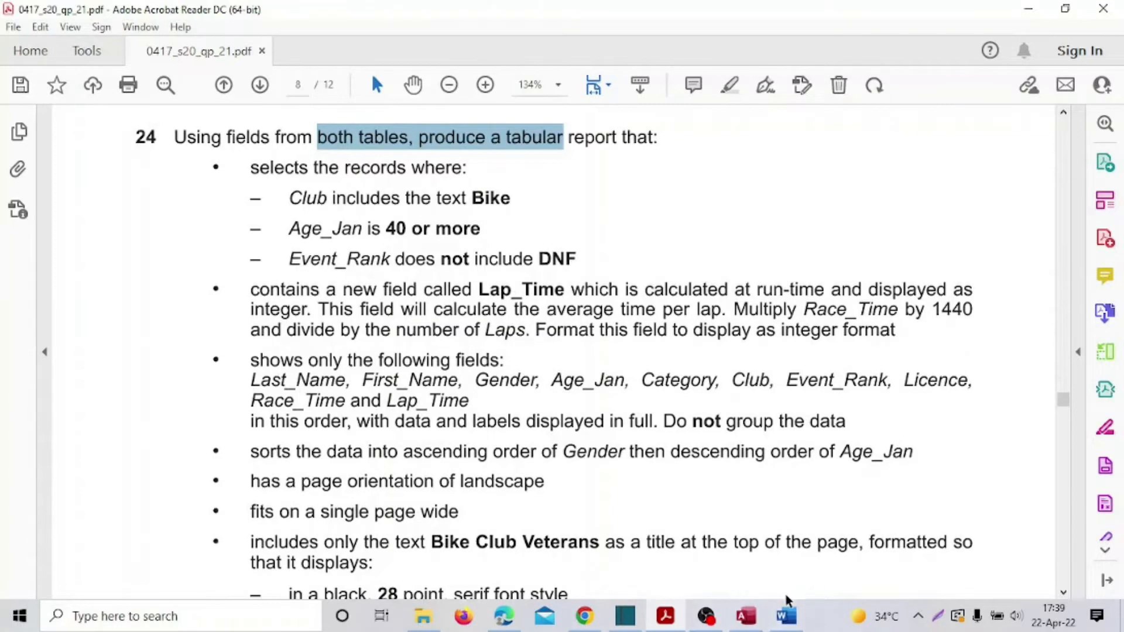
pyautogui.click(739, 615)
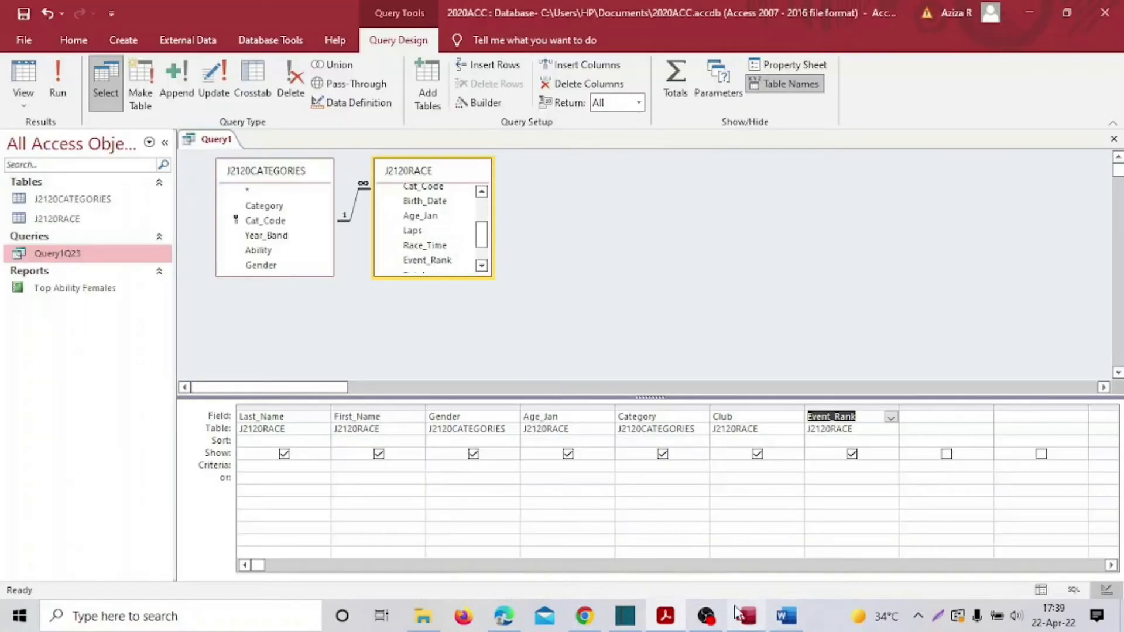
pyautogui.scroll(-1, 448, 256)
pyautogui.doubleClick(435, 267)
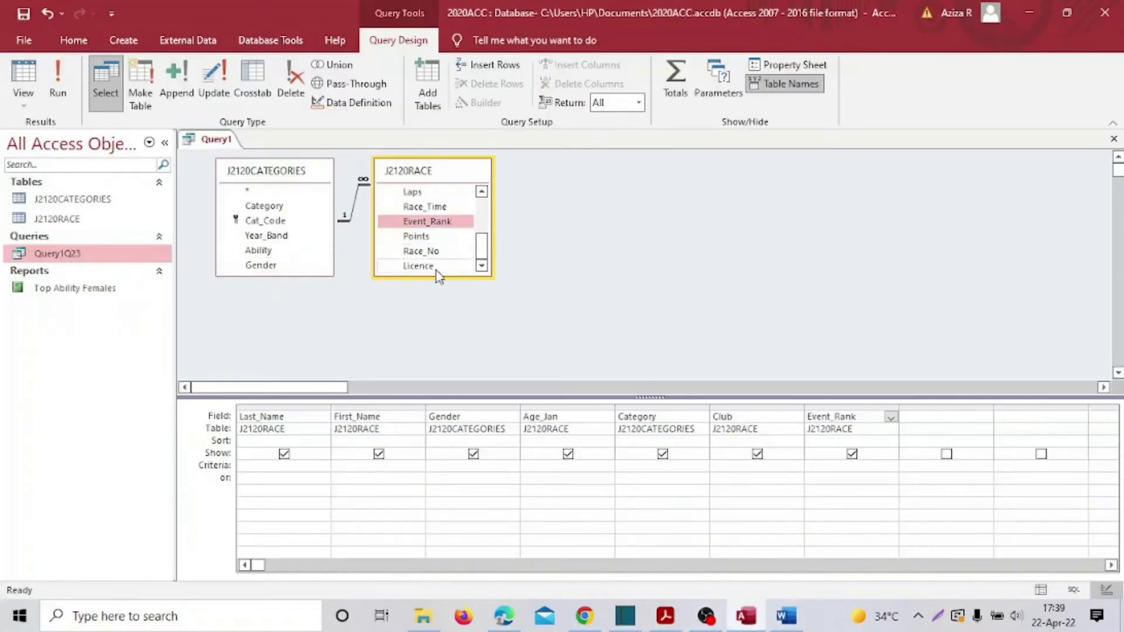
pyautogui.doubleClick(421, 208)
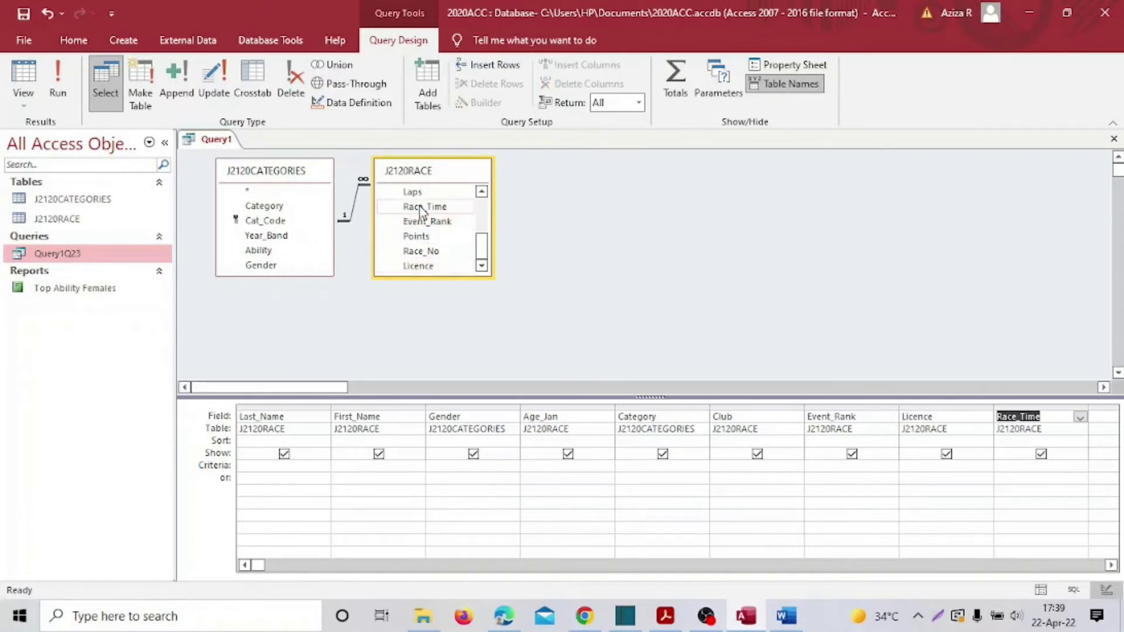
pyautogui.scroll(2, 462, 266)
pyautogui.scroll(-2, 454, 260)
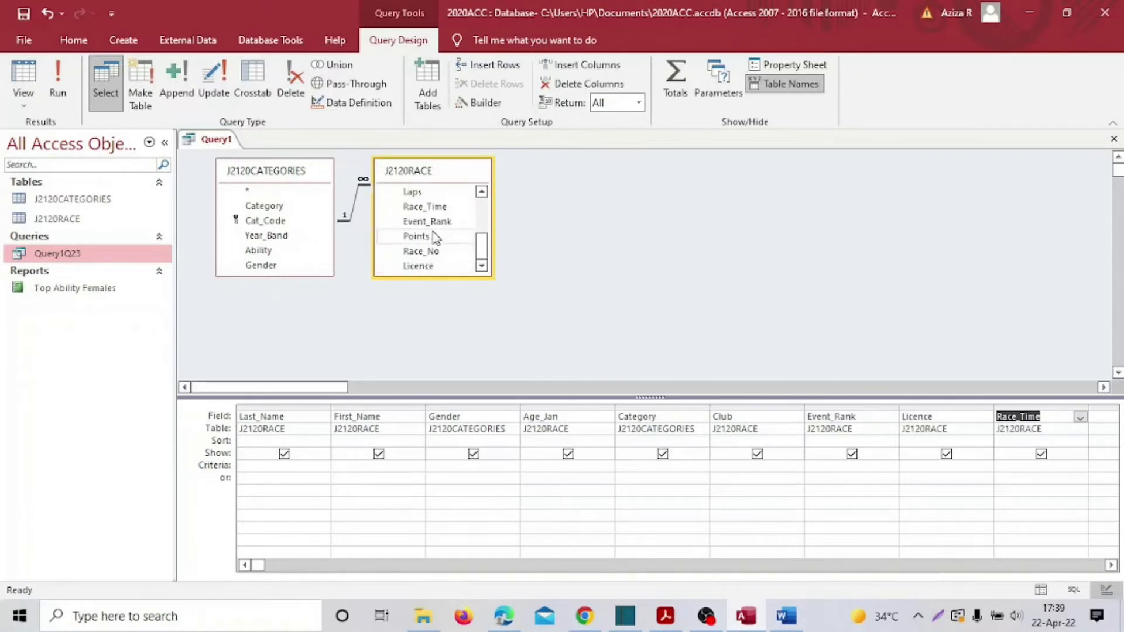
pyautogui.scroll(3, 452, 257)
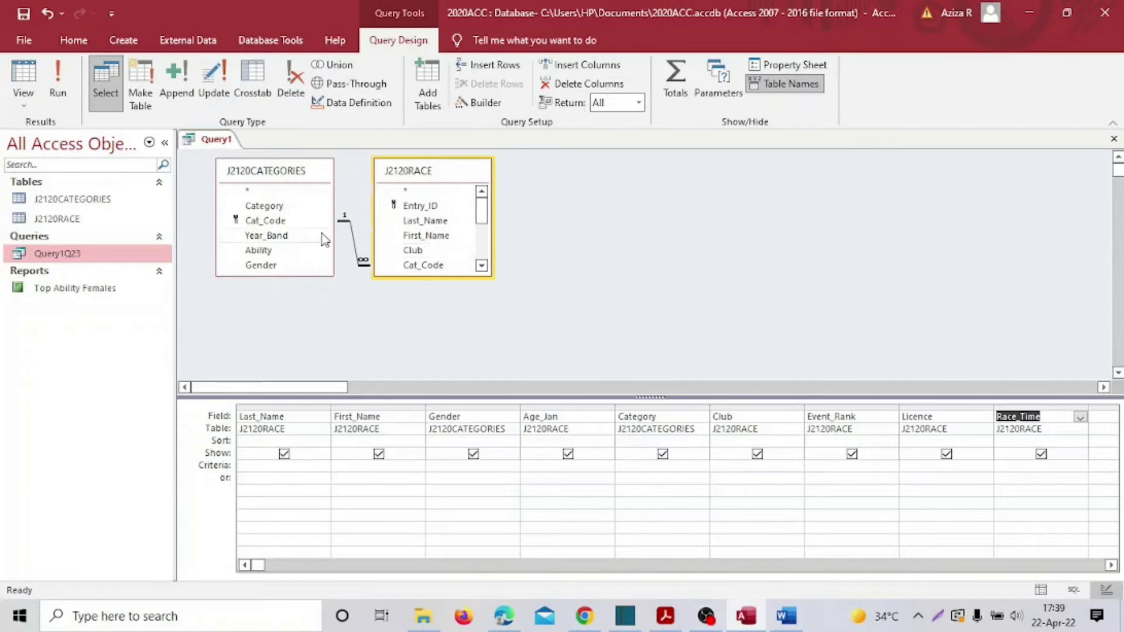
pyautogui.scroll(-3, 407, 228)
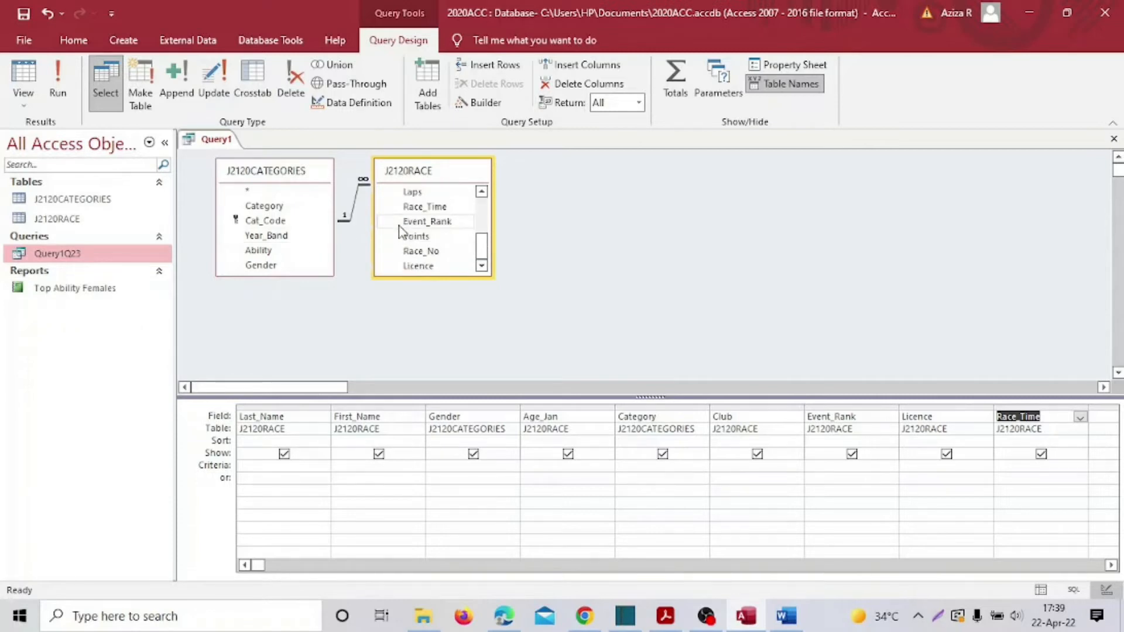
# Switch to Acrobat Reader, review the Lap_Time requirement and highlight question 24's whole bullet listing the fields to show
pyautogui.click(664, 616)
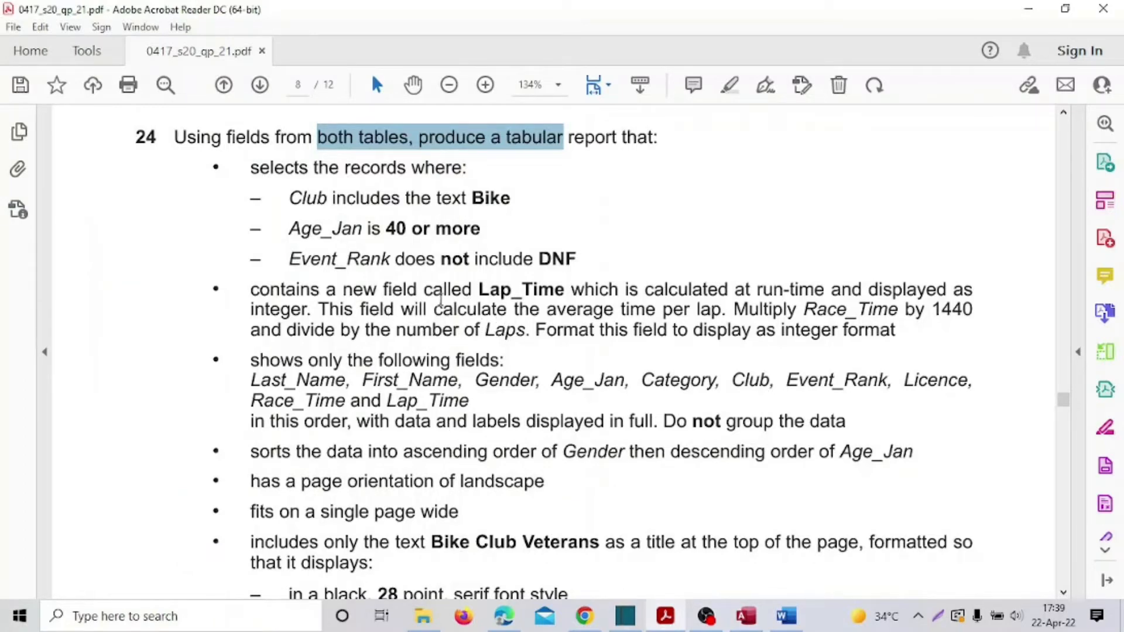
pyautogui.moveTo(338, 289); pyautogui.dragTo(565, 290)
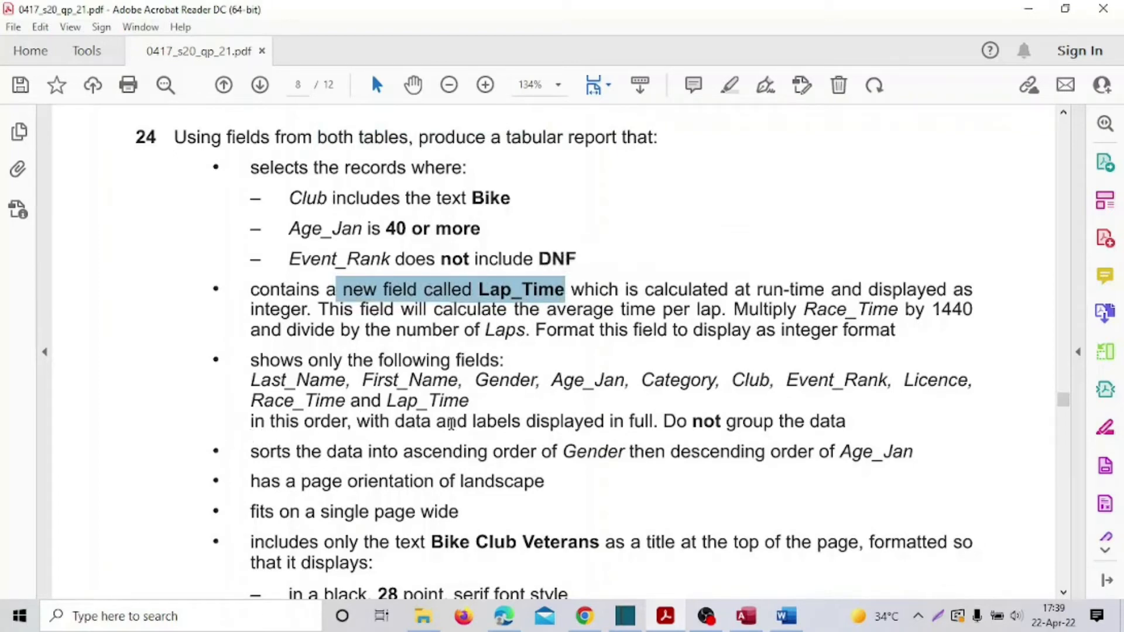
pyautogui.moveTo(396, 421); pyautogui.dragTo(653, 421)
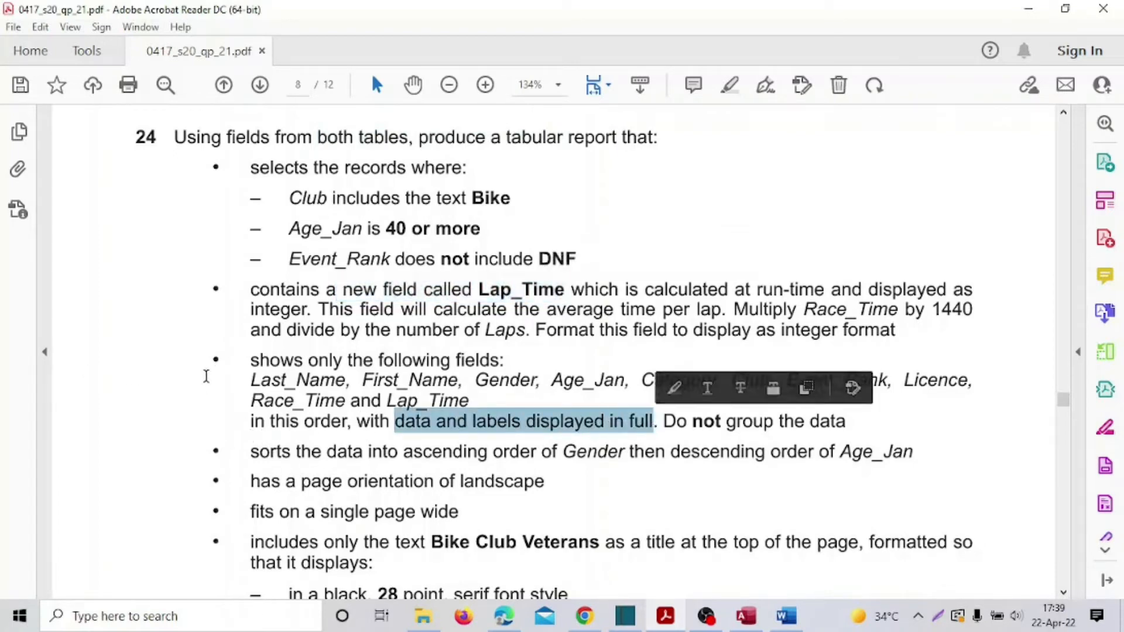
pyautogui.moveTo(209, 357); pyautogui.dragTo(848, 426)
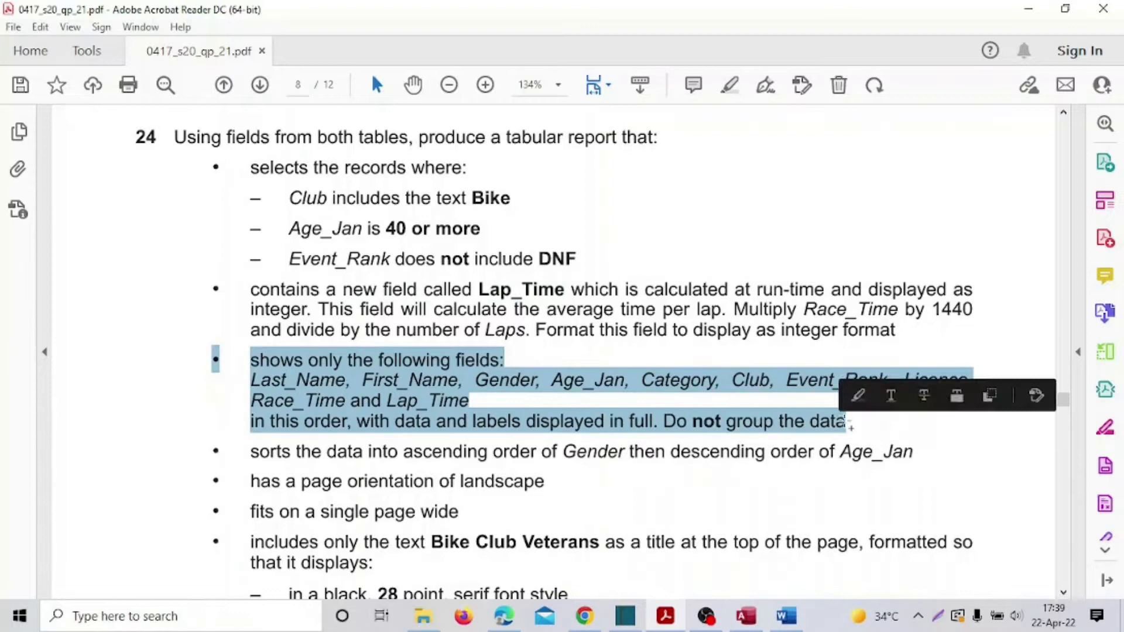
pyautogui.click(858, 395)
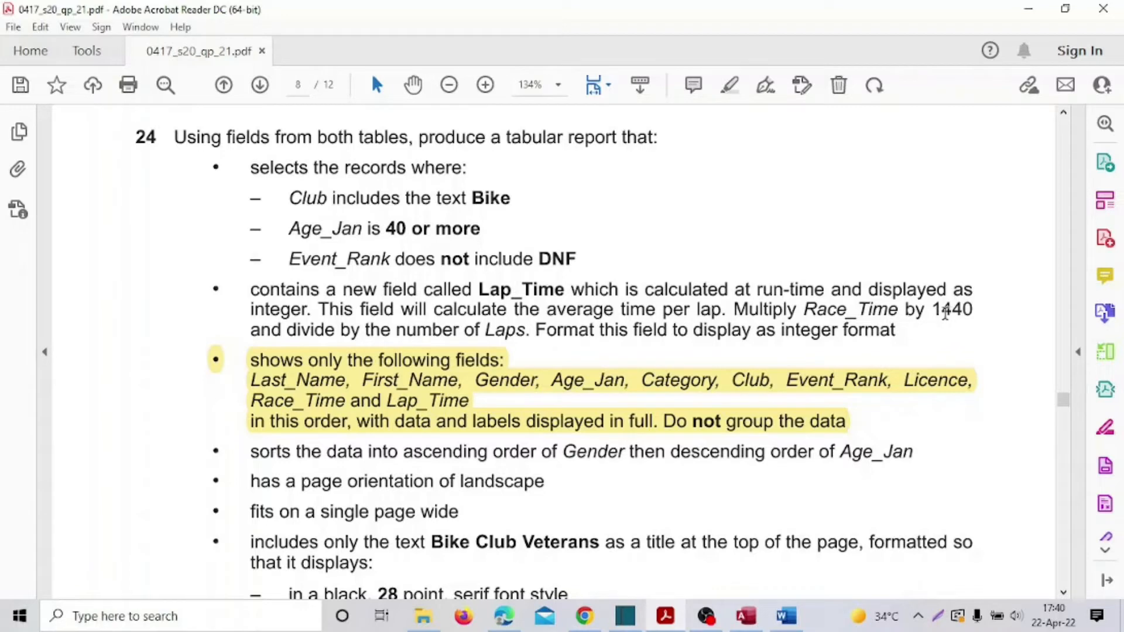
# Check the 1440 multiplier in Acrobat Reader, switch to Access and widen the empty query column after Race_Time
pyautogui.doubleClick(935, 320)
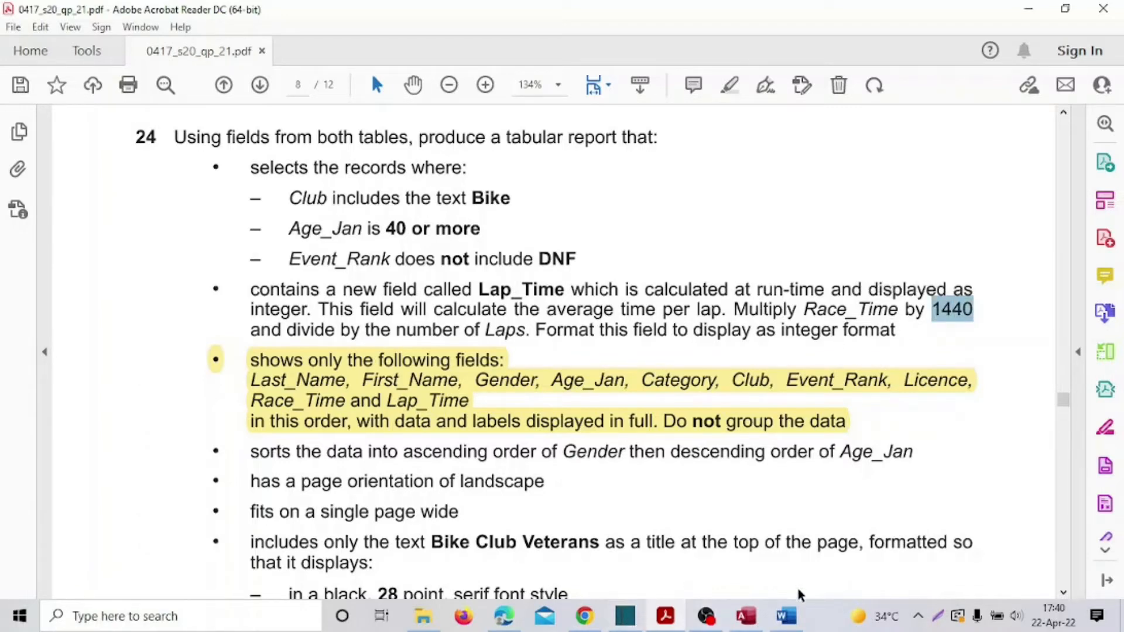
pyautogui.moveTo(748, 621)
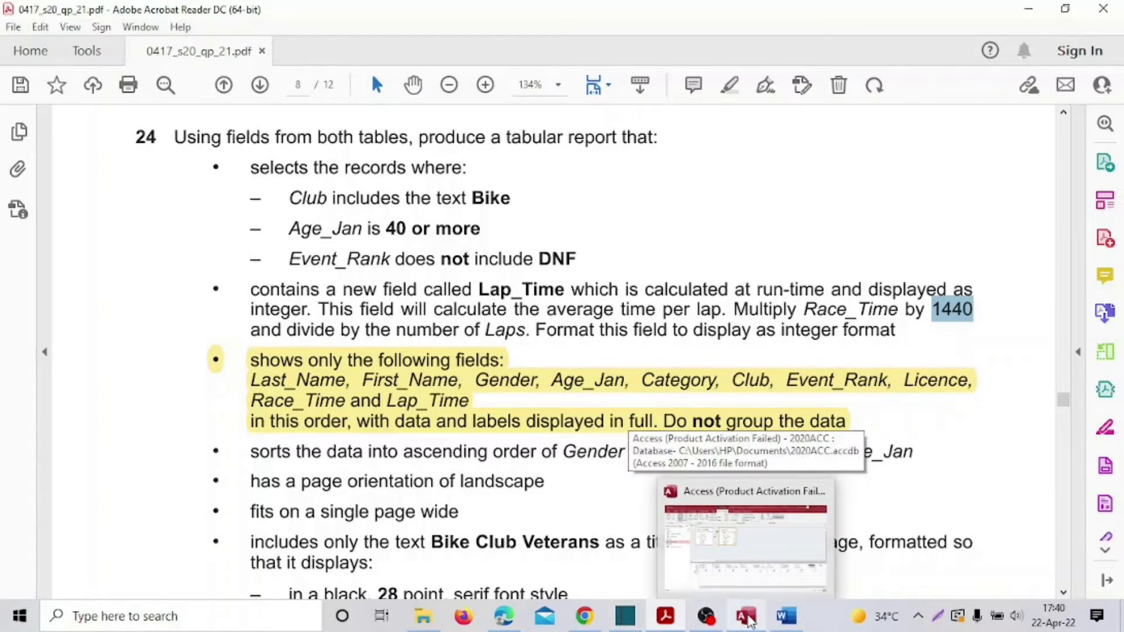
pyautogui.click(747, 620)
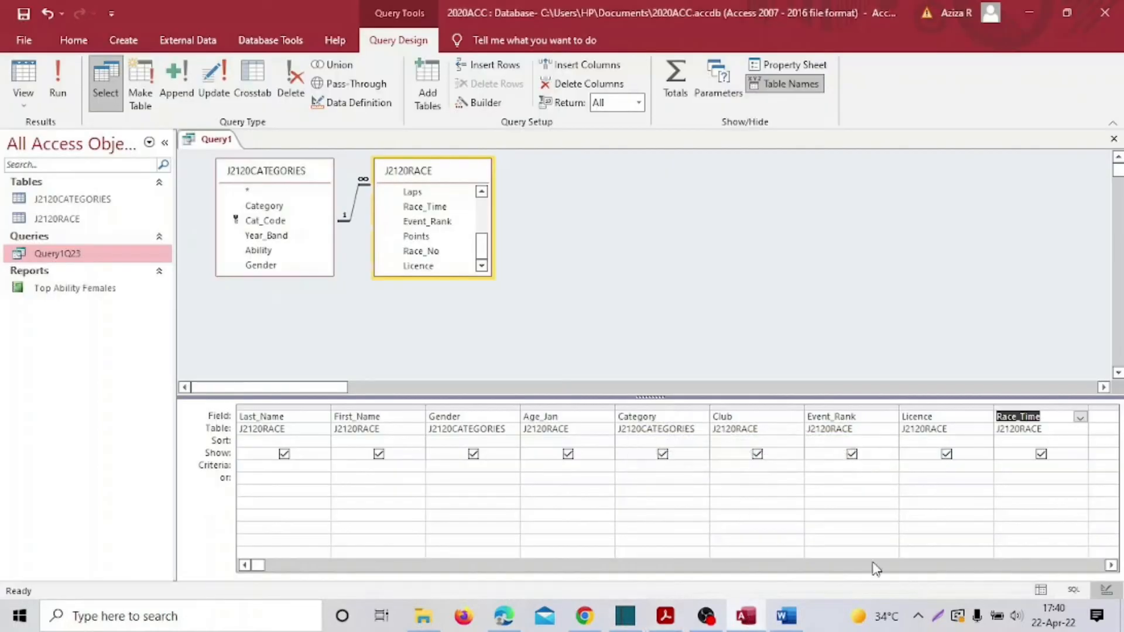
pyautogui.click(1111, 565)
pyautogui.click(1111, 566)
pyautogui.click(1110, 565)
pyautogui.click(1110, 565)
pyautogui.click(1111, 565)
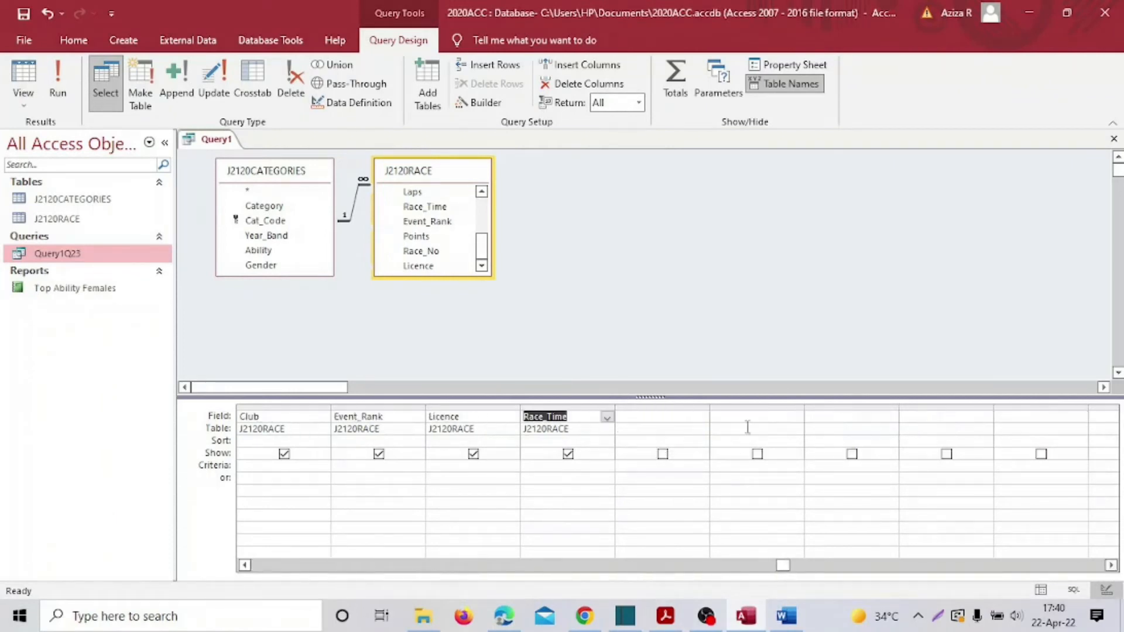
pyautogui.click(661, 417)
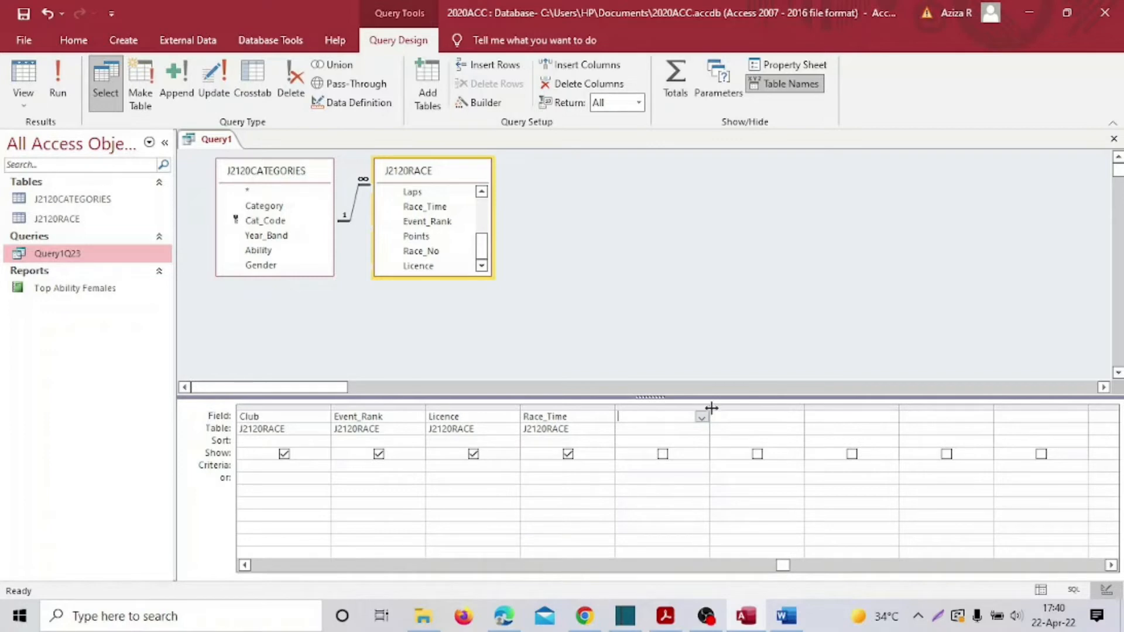
pyautogui.moveTo(712, 408); pyautogui.dragTo(825, 409)
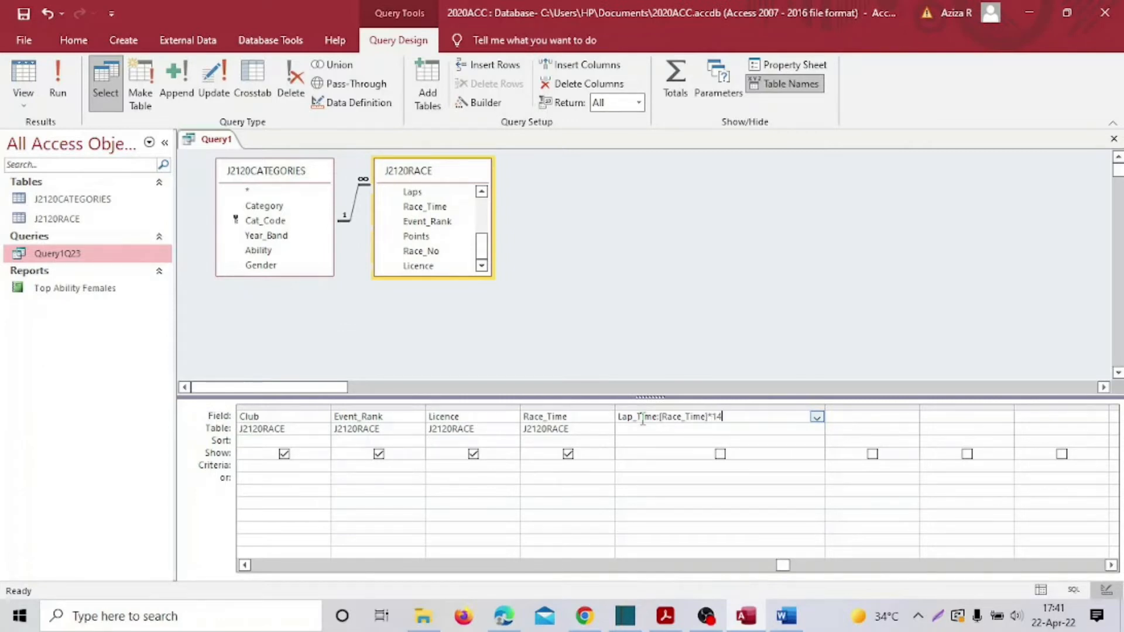
# Define the widened column as the calculated field Lap_Time: ([Race_Time]*1440)/[Laps]
pyautogui.write('40')
pyautogui.write('(')
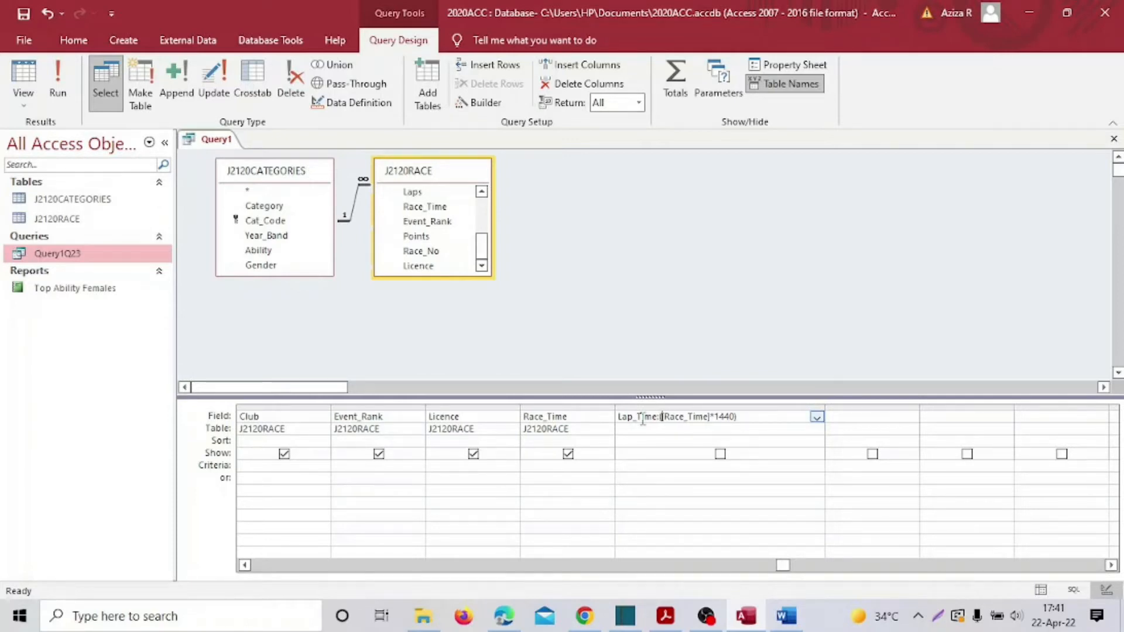
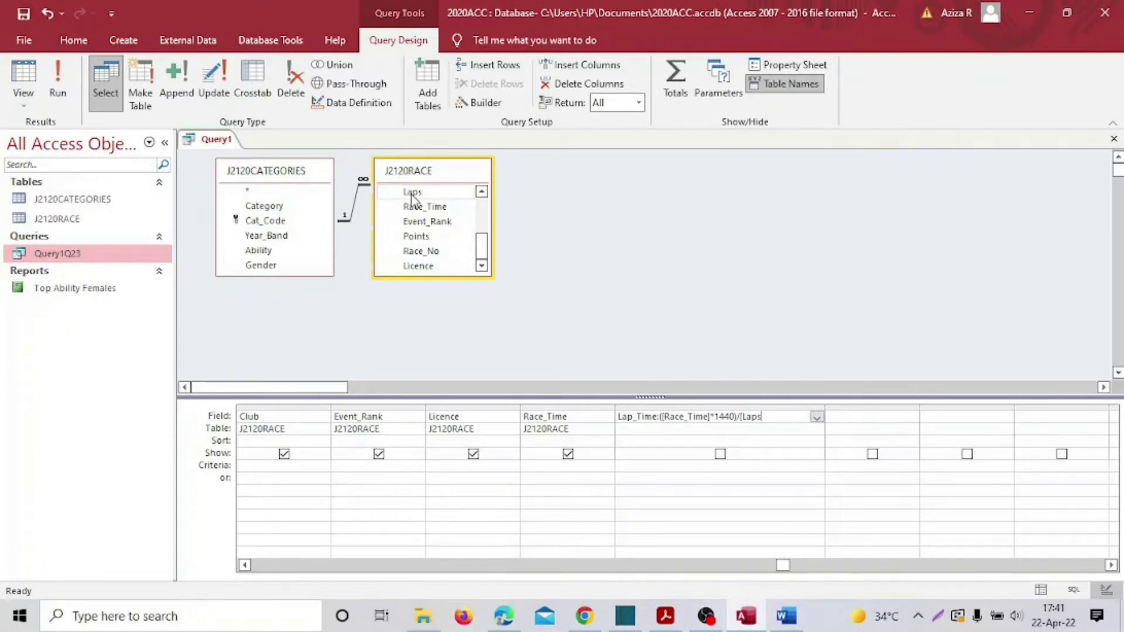
pyautogui.press('Tab')
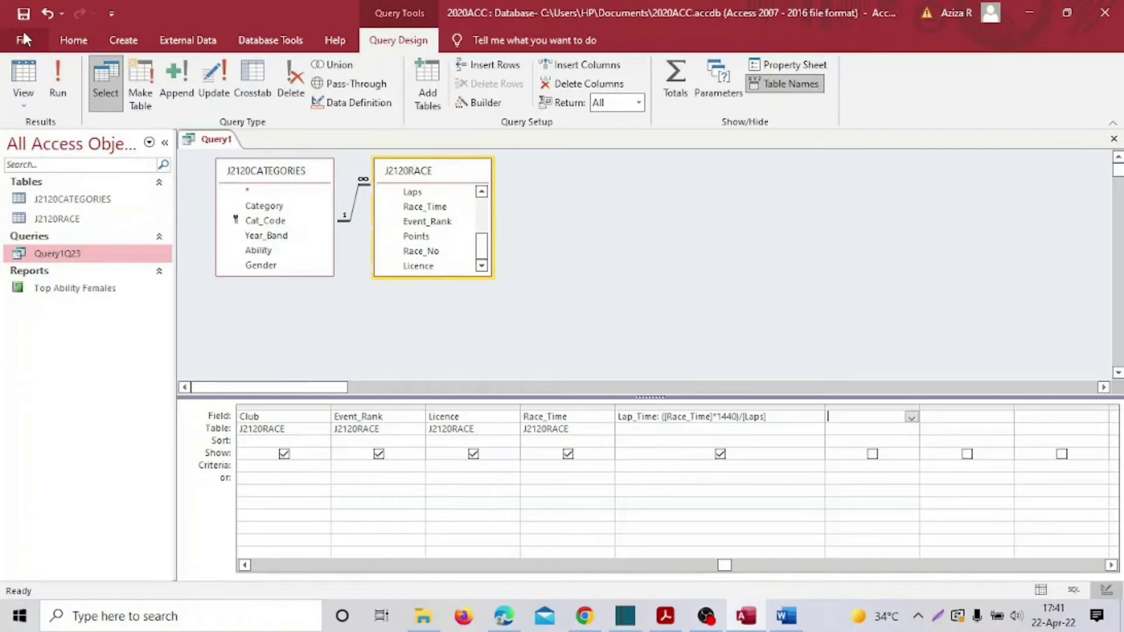
# Save the query as Query1Q24 and run it
pyautogui.click(23, 13)
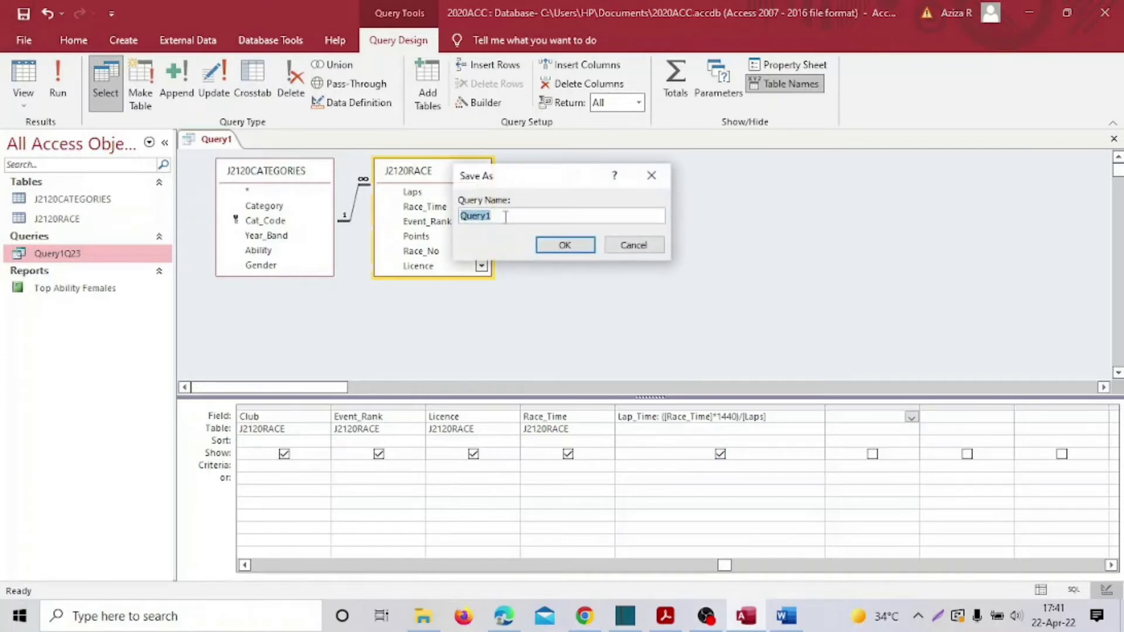
pyautogui.click(504, 217)
pyautogui.write('Q24')
pyautogui.click(547, 245)
pyautogui.click(58, 82)
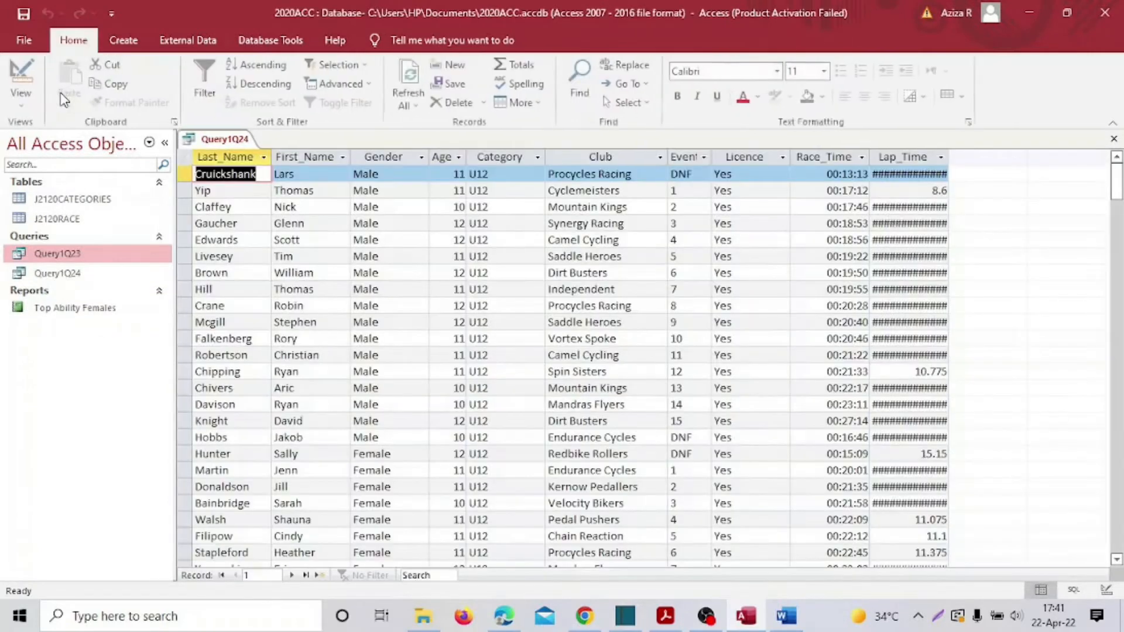
# Widen the Lap_Time column in the query results and look through its calculated values
pyautogui.click(941, 157)
pyautogui.click(948, 158)
pyautogui.moveTo(947, 156); pyautogui.dragTo(1005, 155)
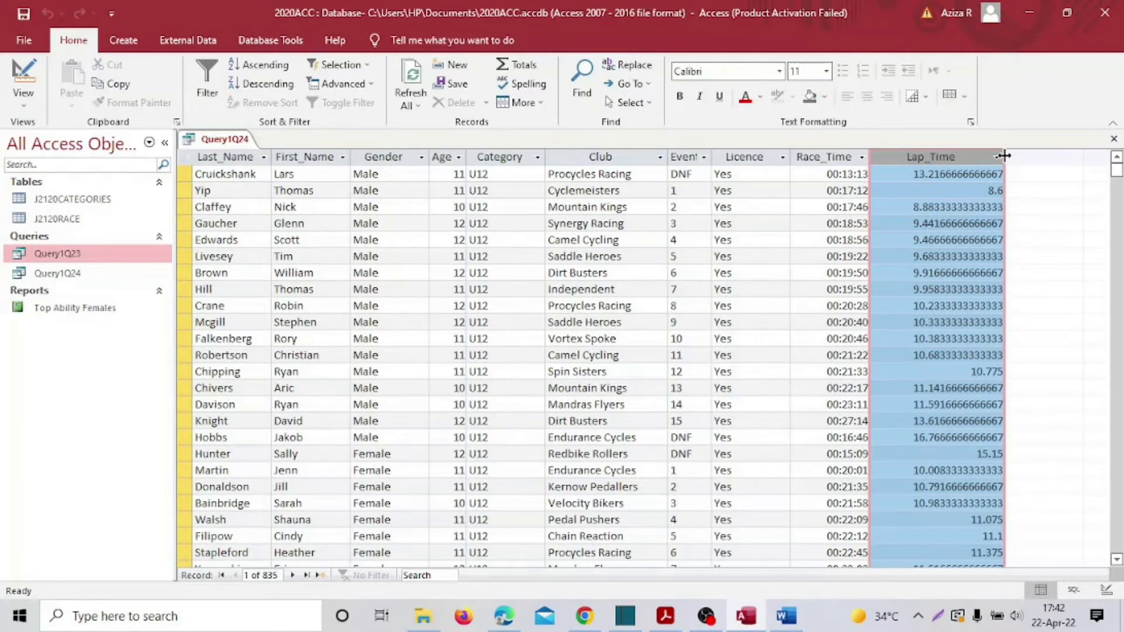
pyautogui.scroll(-5, 1002, 240)
pyautogui.scroll(5, 1002, 240)
# Return the query to Design view and open the field properties of the Lap_Time column
pyautogui.click(32, 40)
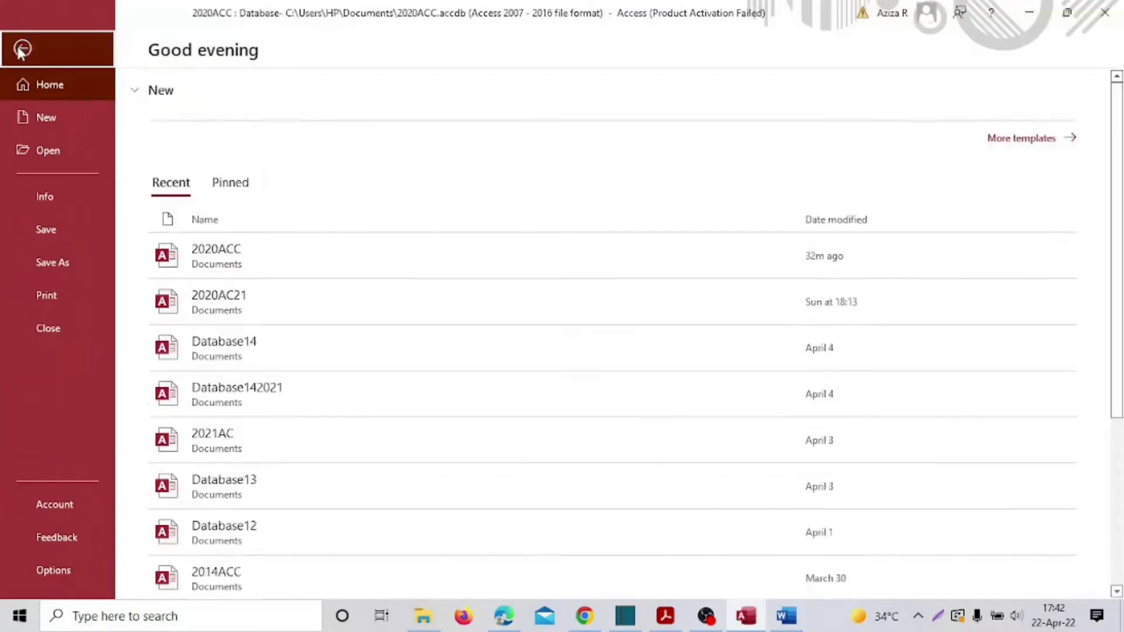
pyautogui.click(22, 47)
pyautogui.click(23, 102)
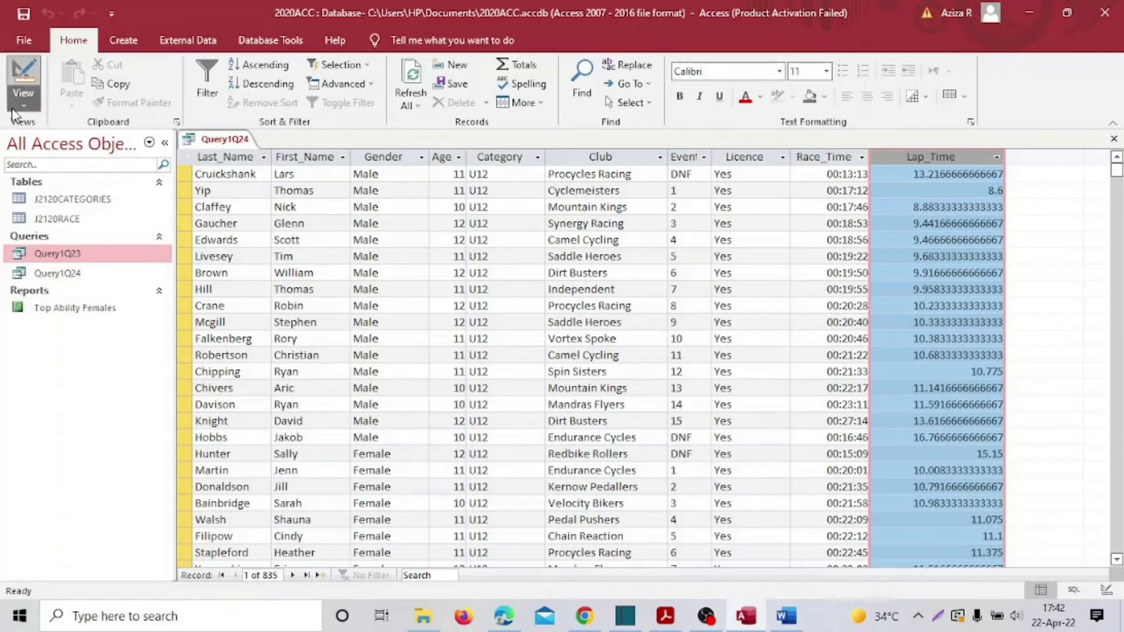
pyautogui.click(109, 200)
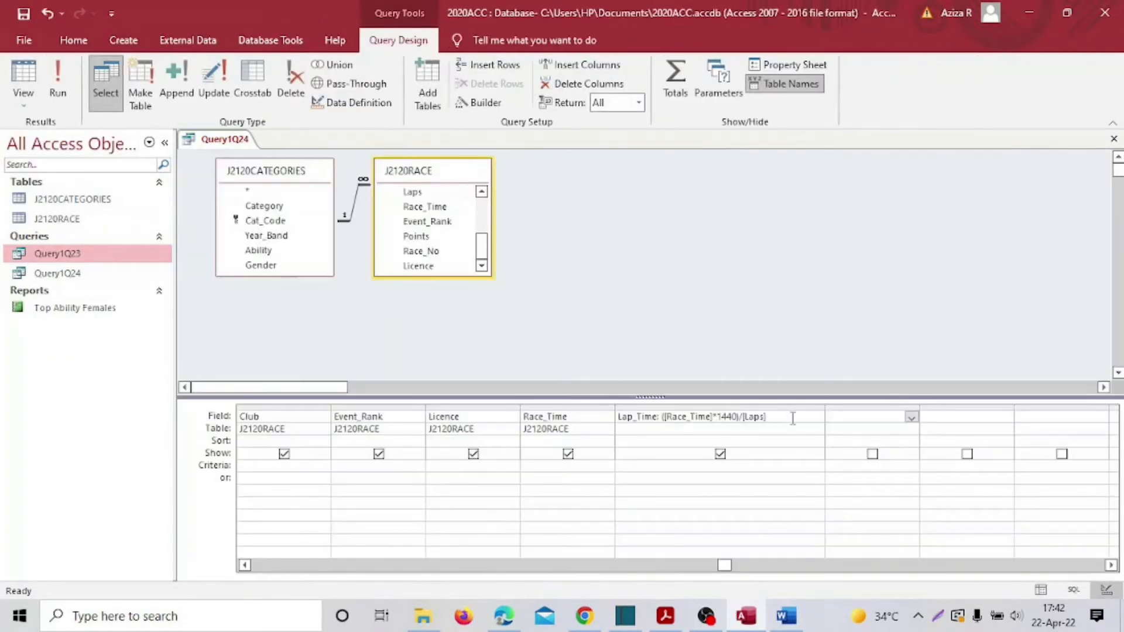
pyautogui.click(725, 405)
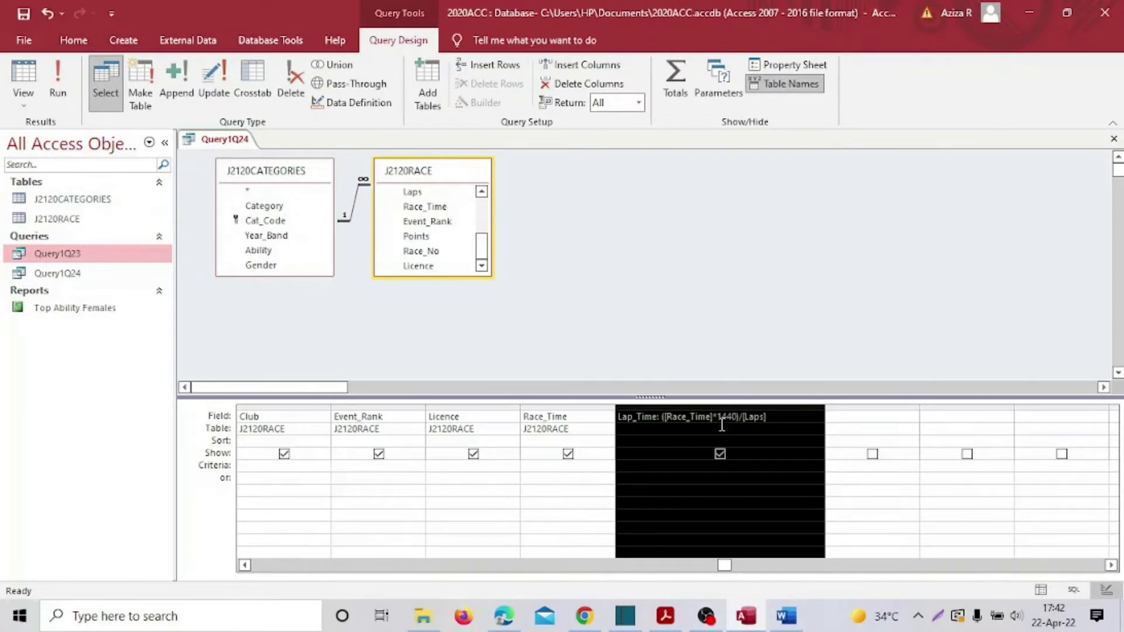
pyautogui.click(796, 66)
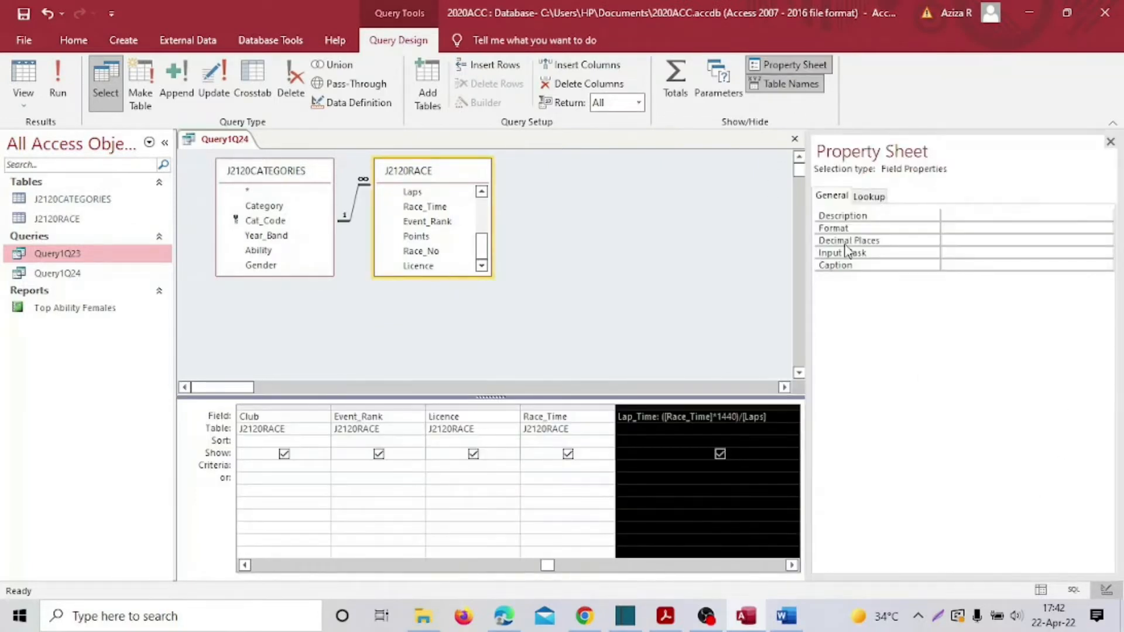
# Set the Lap_Time field's format to Fixed with 0 decimal places and close its properties
pyautogui.click(1043, 227)
pyautogui.click(1105, 229)
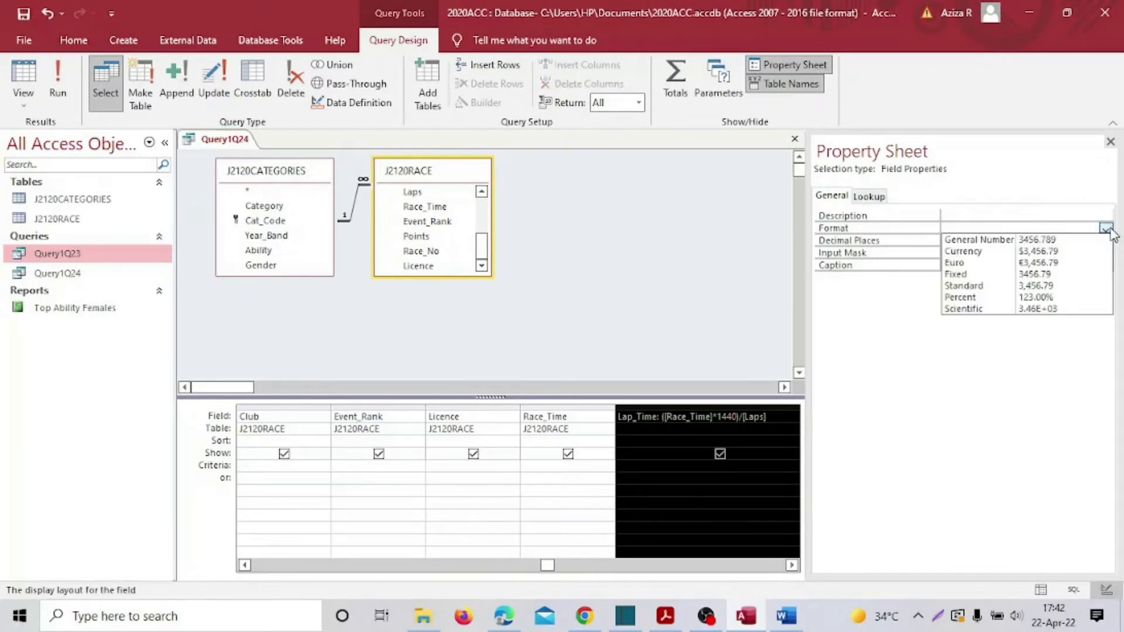
pyautogui.click(998, 274)
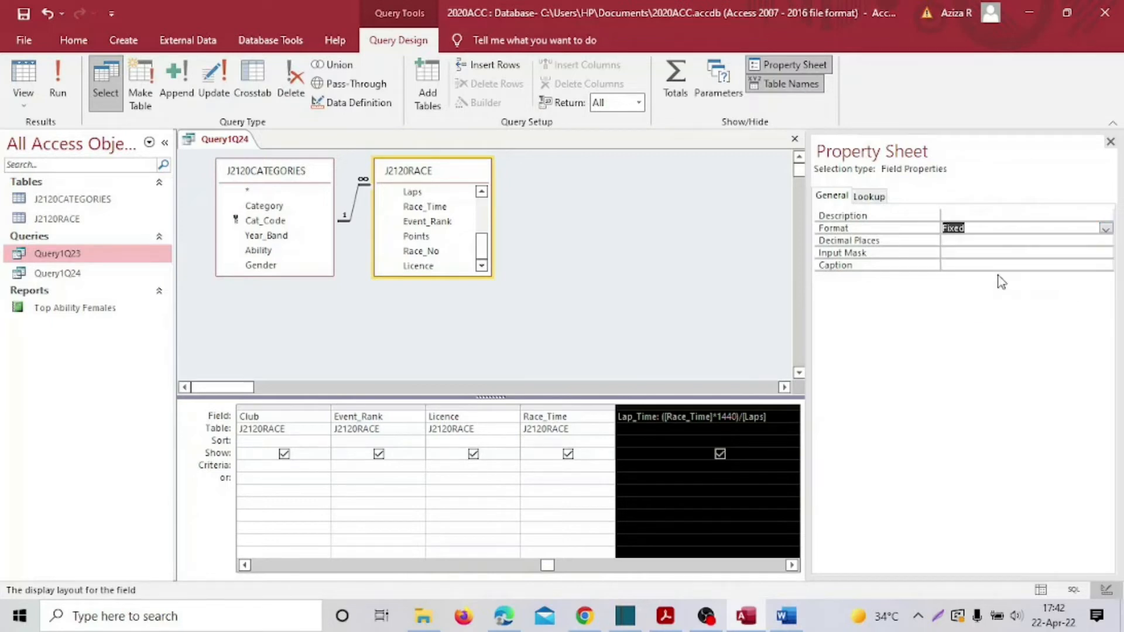
pyautogui.click(1030, 240)
pyautogui.click(1105, 241)
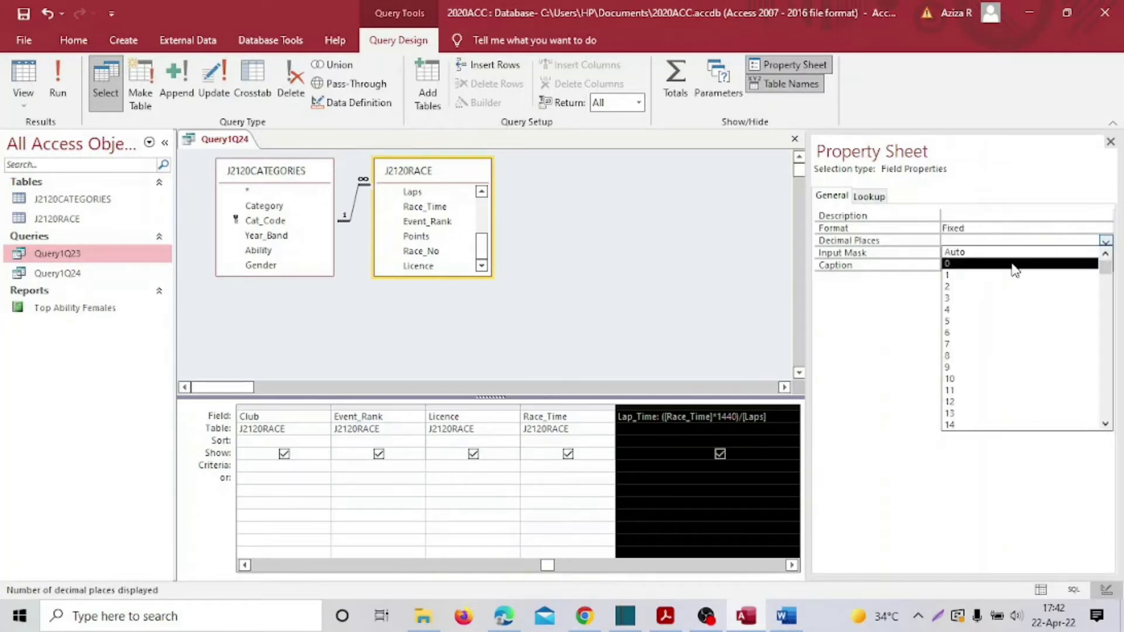
pyautogui.click(1013, 263)
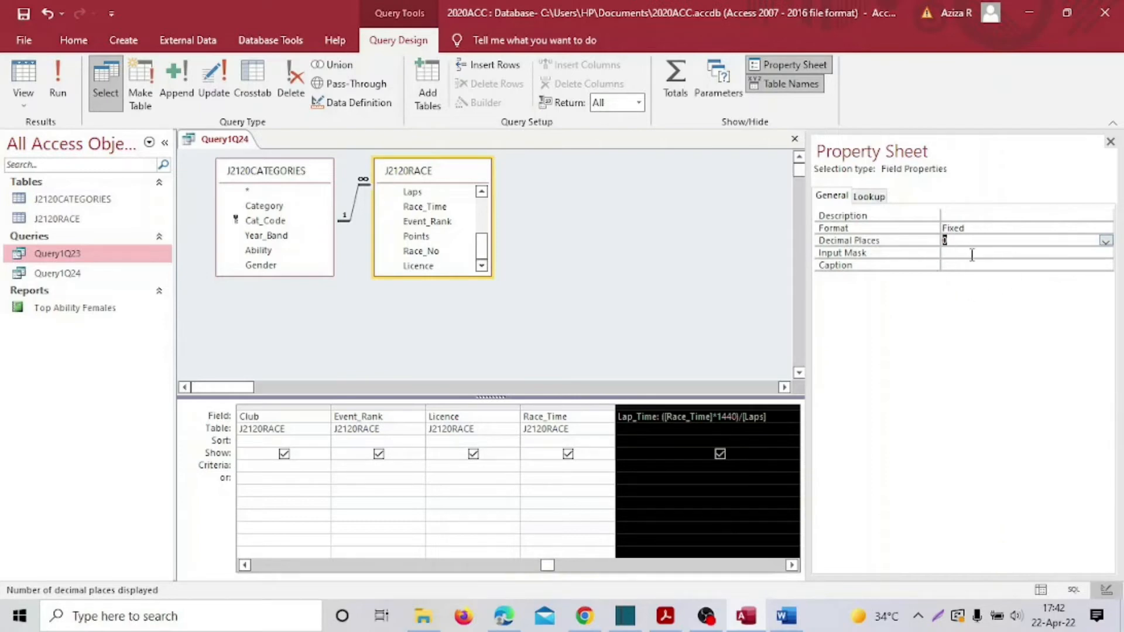
pyautogui.click(1110, 143)
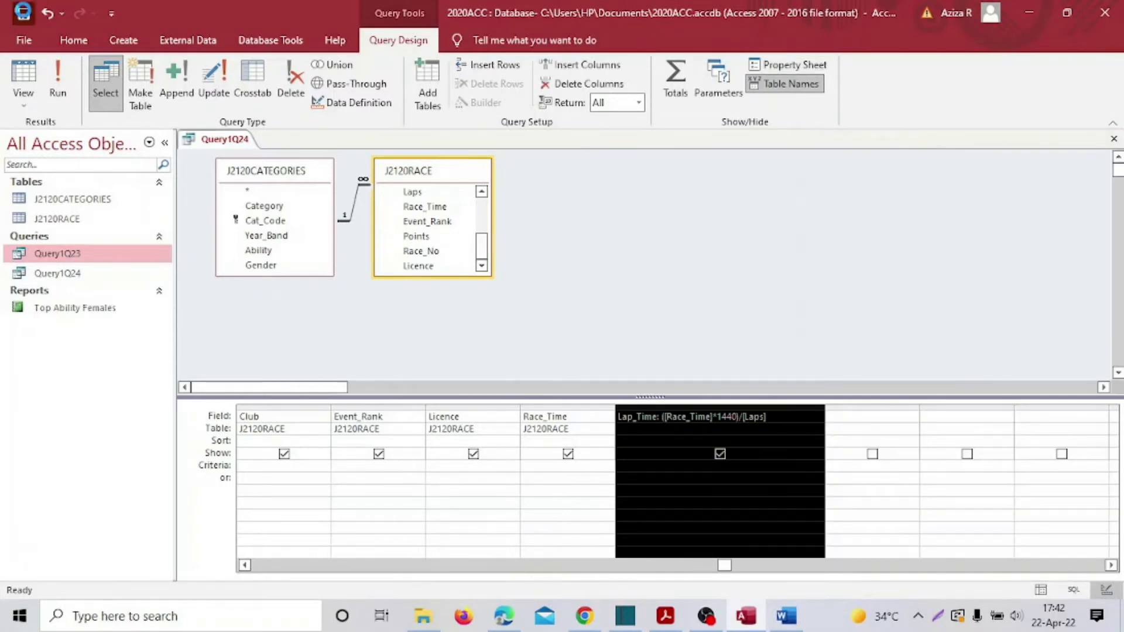
# Run the query again and narrow the Lap_Time column in the results
pyautogui.click(58, 82)
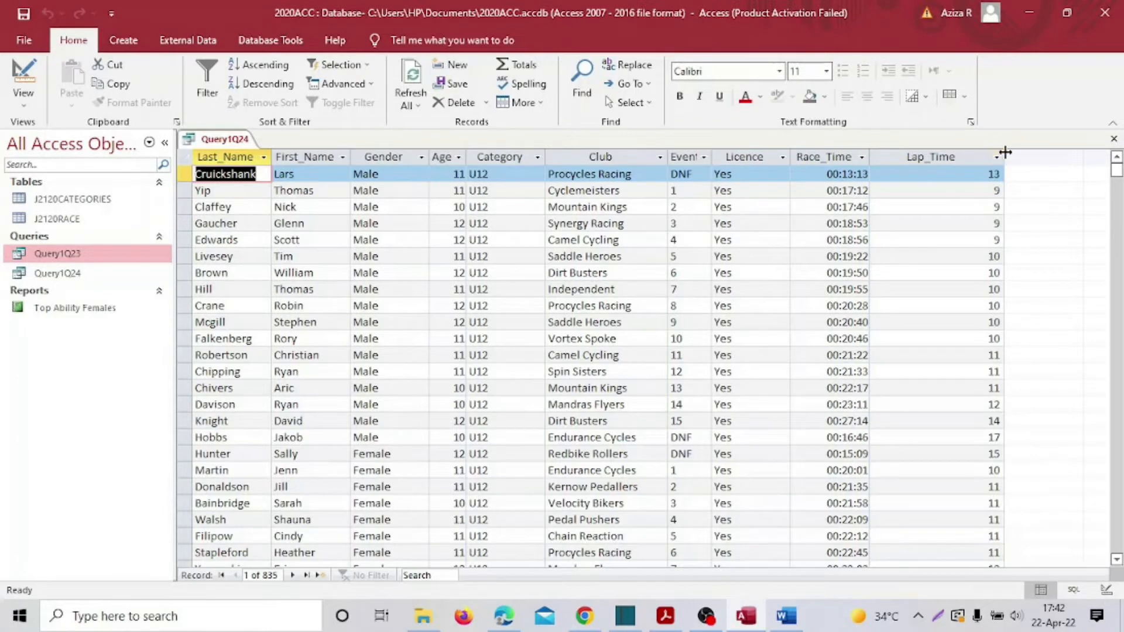
pyautogui.moveTo(1005, 157); pyautogui.dragTo(943, 167)
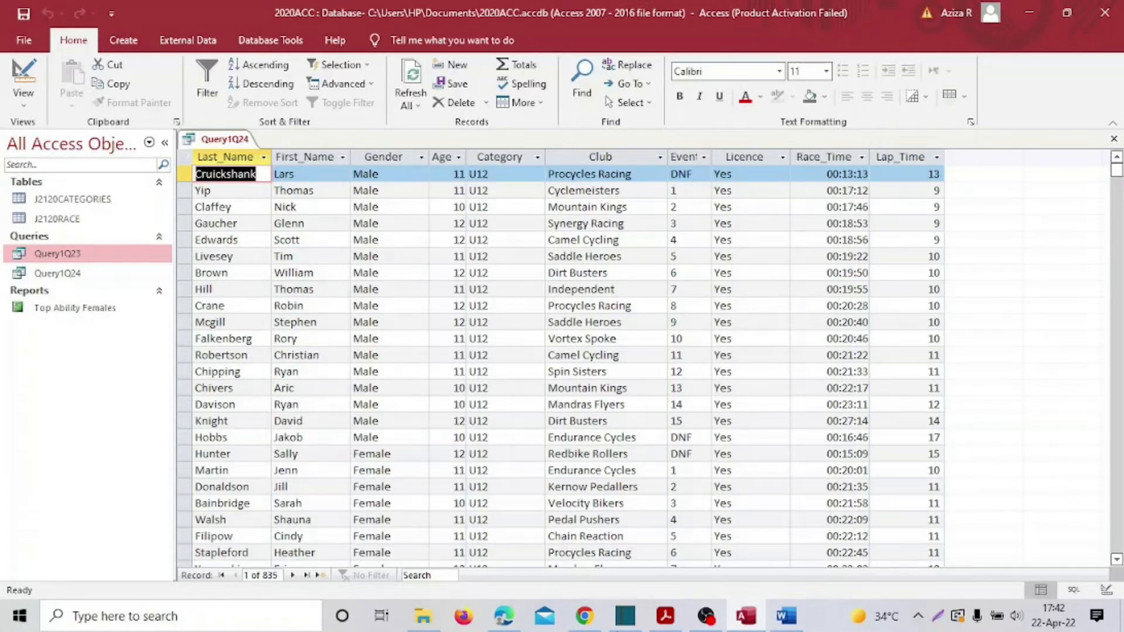
# Switch to Acrobat Reader and highlight question 24's whole bullet describing the calculated Lap_Time field
pyautogui.click(665, 615)
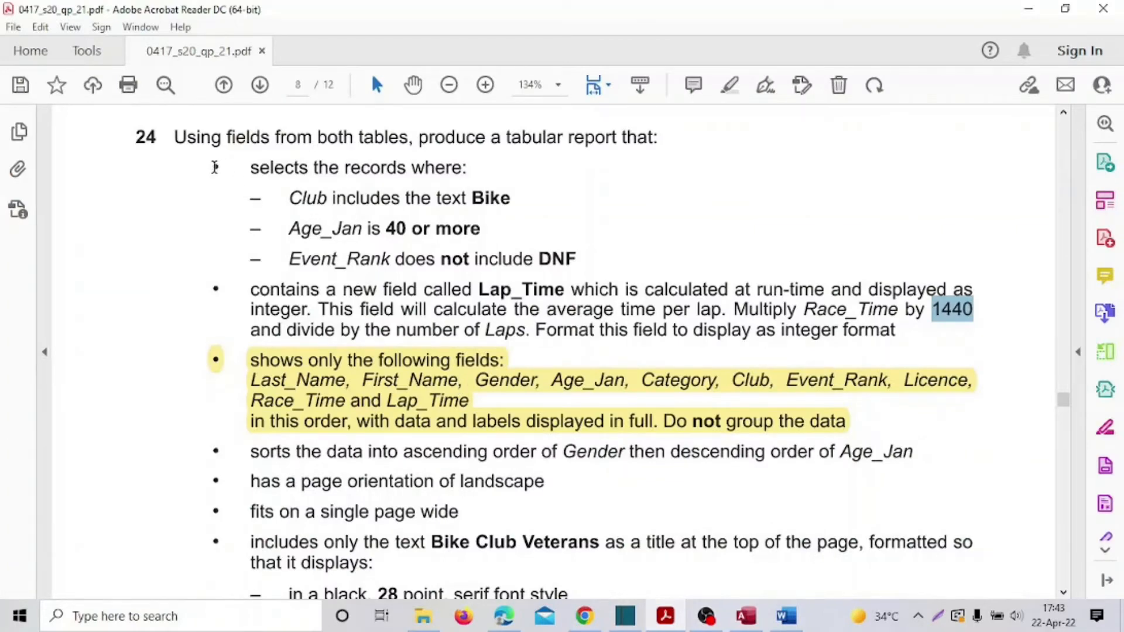
pyautogui.moveTo(216, 293); pyautogui.dragTo(916, 347)
pyautogui.click(861, 366)
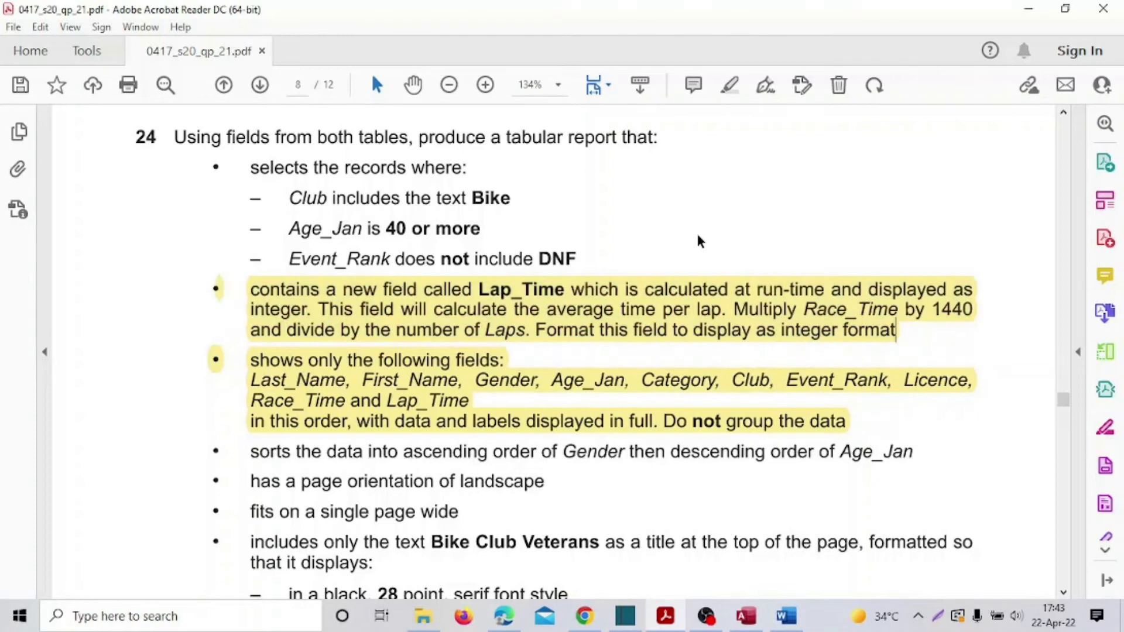
# Check the Club selection text in question 24, switch to Access and return the query to Design view
pyautogui.scroll(1, 699, 240)
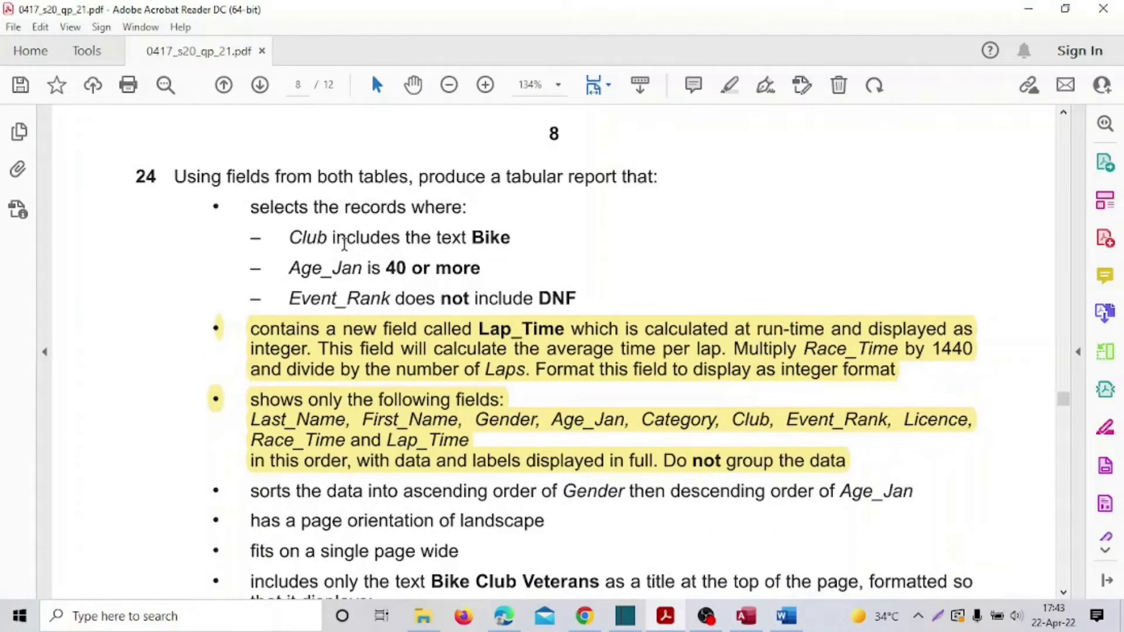
pyautogui.moveTo(471, 239); pyautogui.dragTo(511, 238)
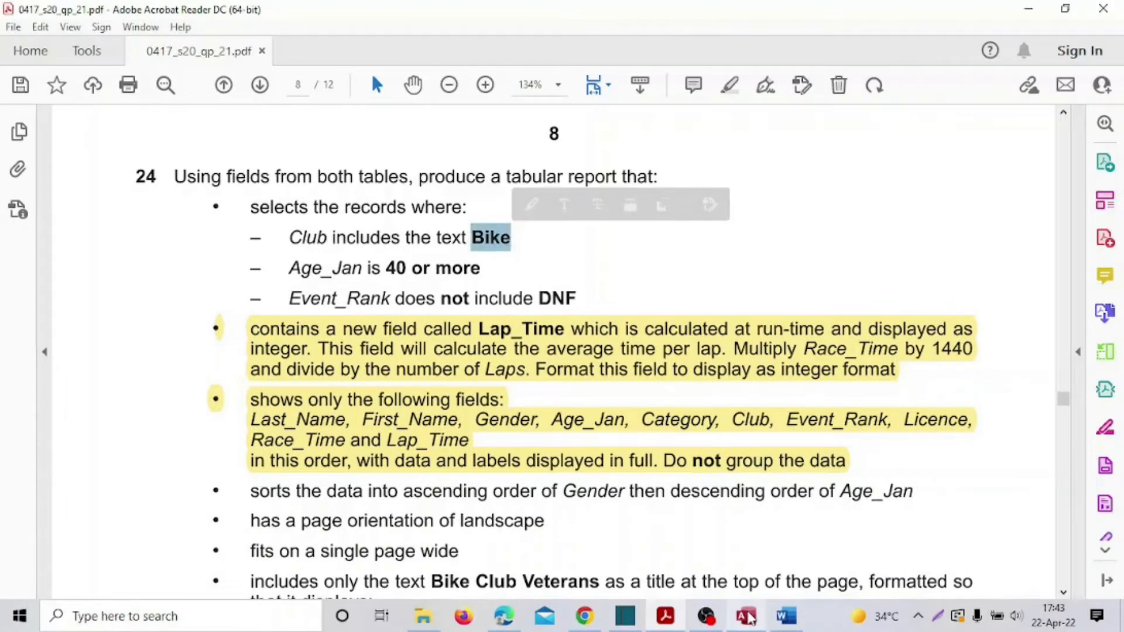
pyautogui.click(747, 618)
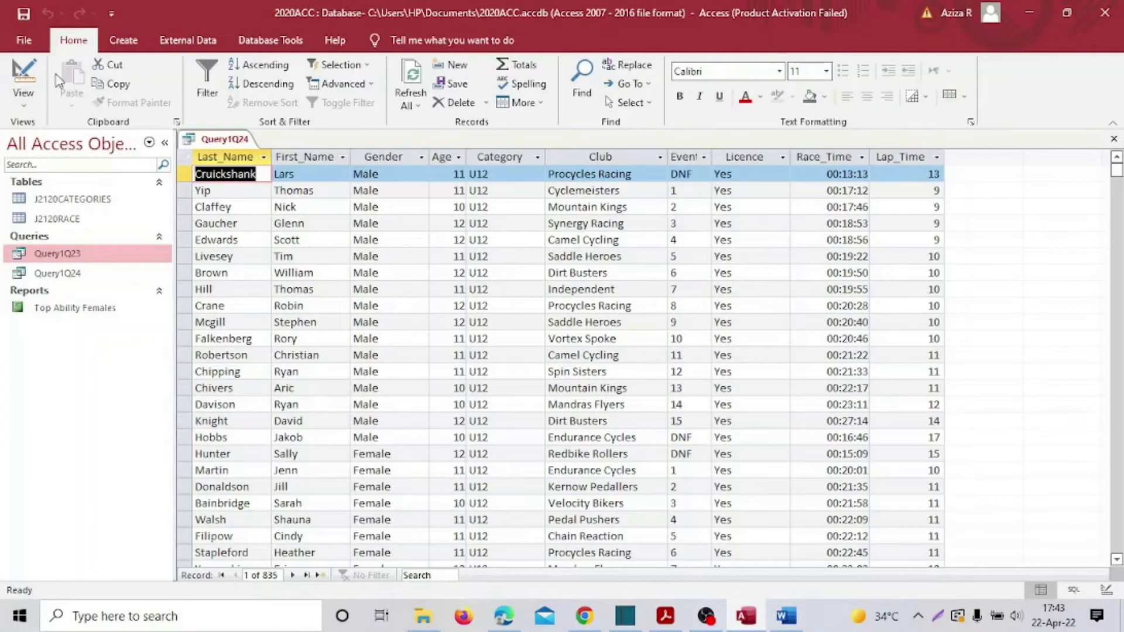
pyautogui.click(23, 105)
pyautogui.click(56, 205)
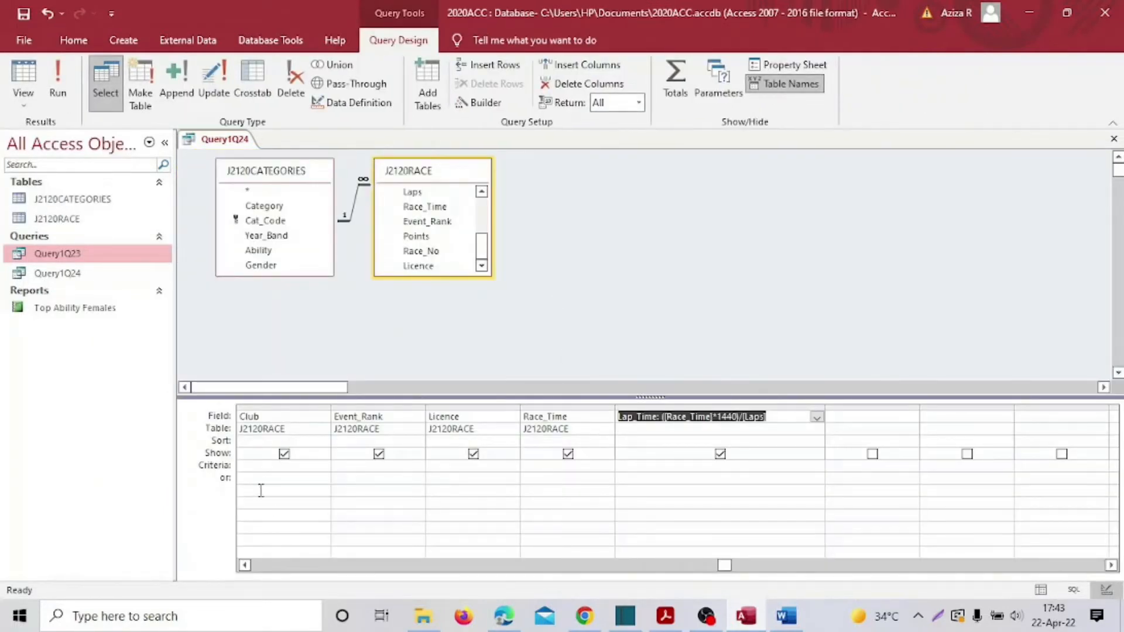
# Set the criterion of the Club field to Like Bike and run the query
pyautogui.click(245, 565)
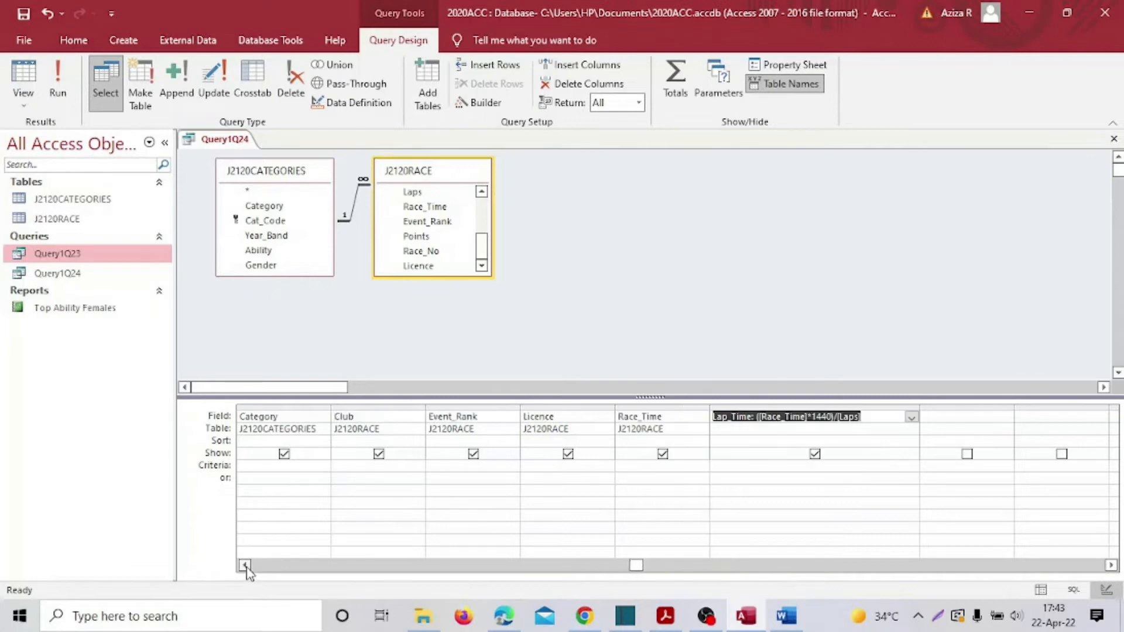
pyautogui.click(244, 565)
pyautogui.click(444, 466)
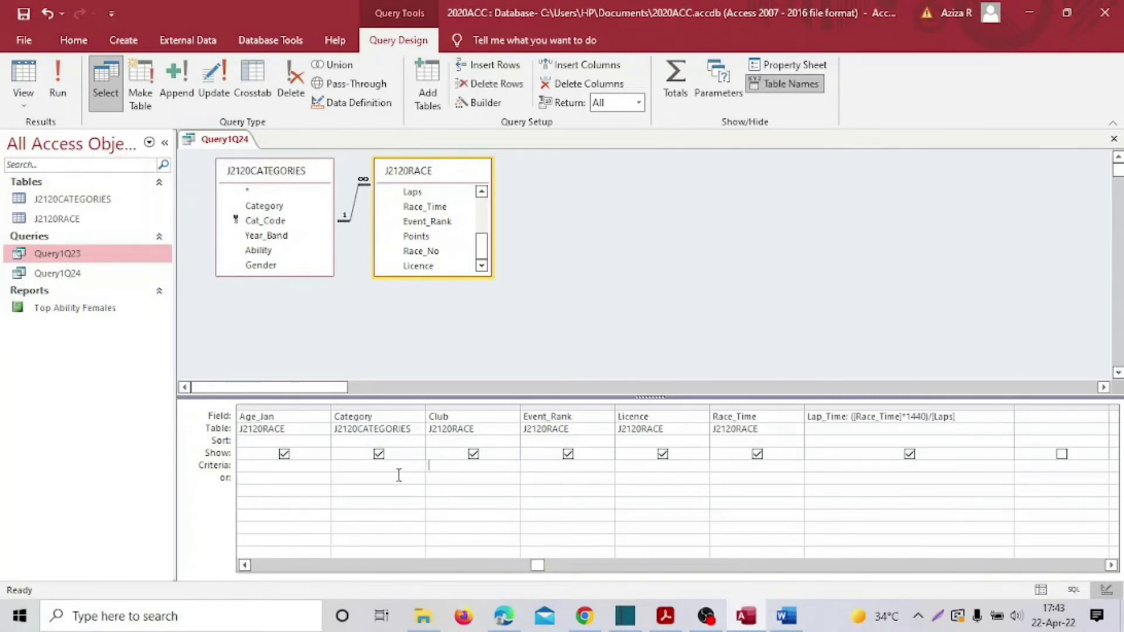
pyautogui.click(241, 466)
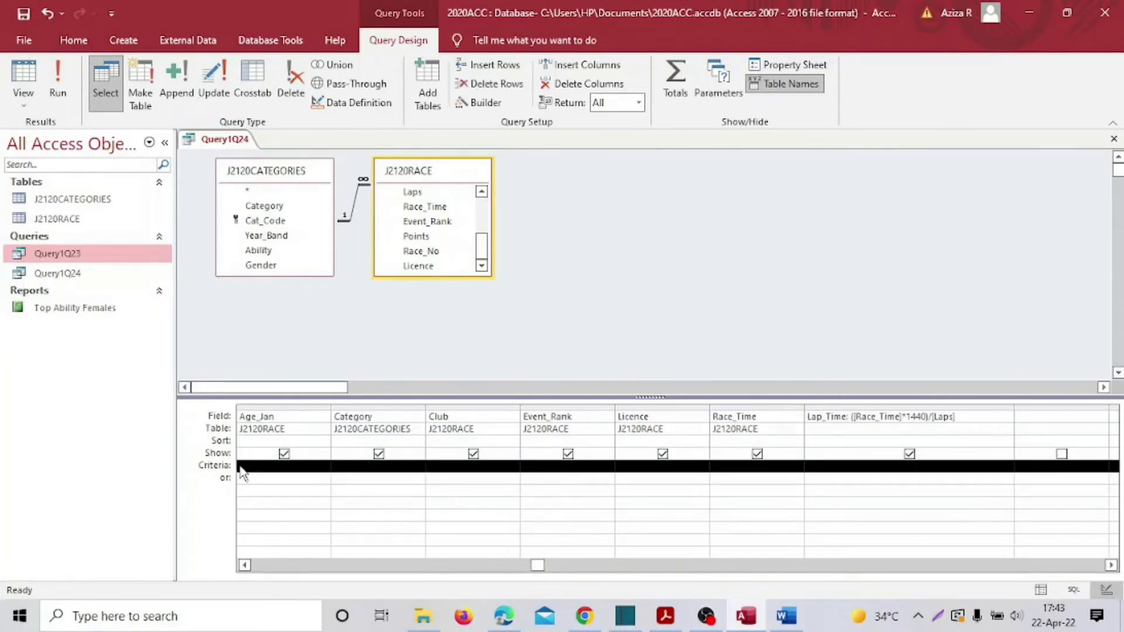
pyautogui.click(445, 470)
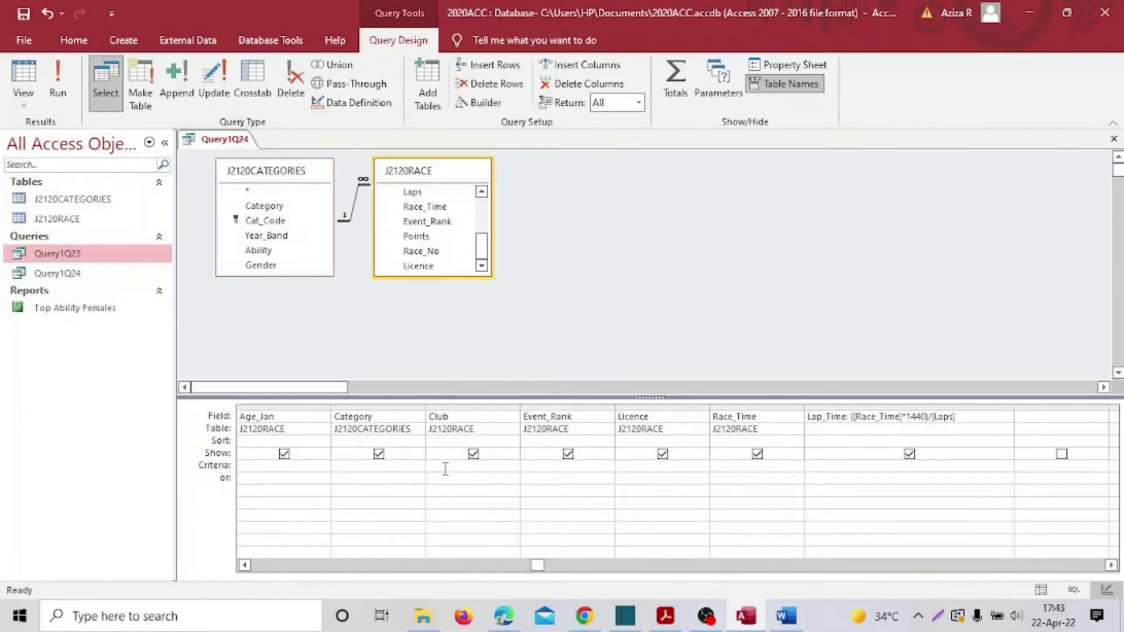
pyautogui.write('ike Bike')
pyautogui.press('Tab')
pyautogui.click(58, 89)
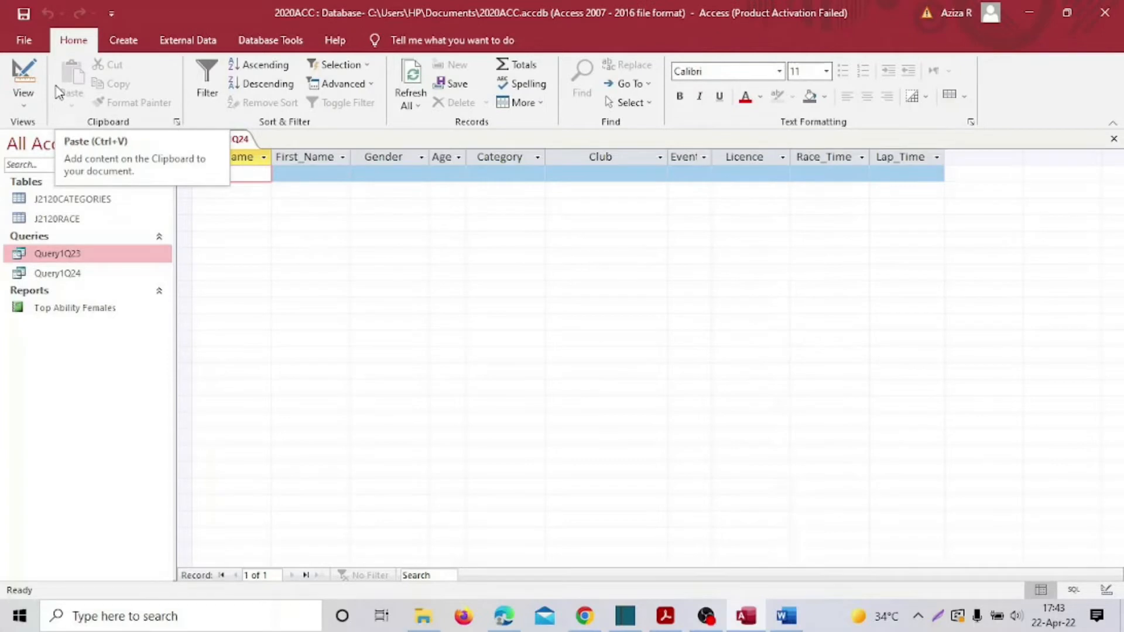
# Change the Club criterion to Like "*Bike*" in Design view, then run the query and check the Club column
pyautogui.click(23, 104)
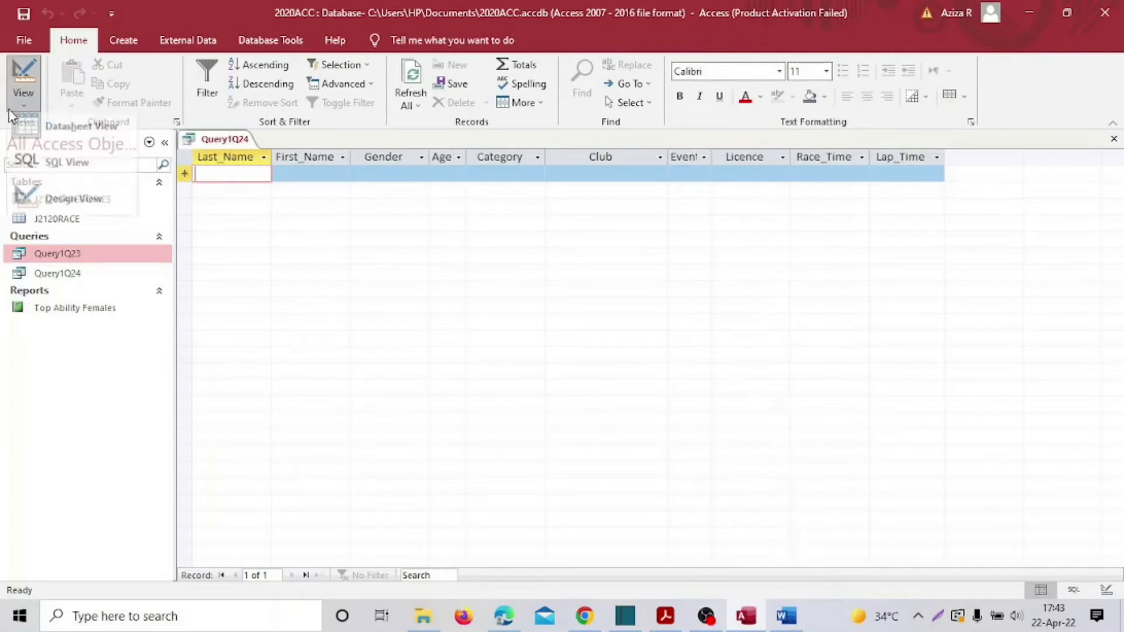
pyautogui.click(75, 208)
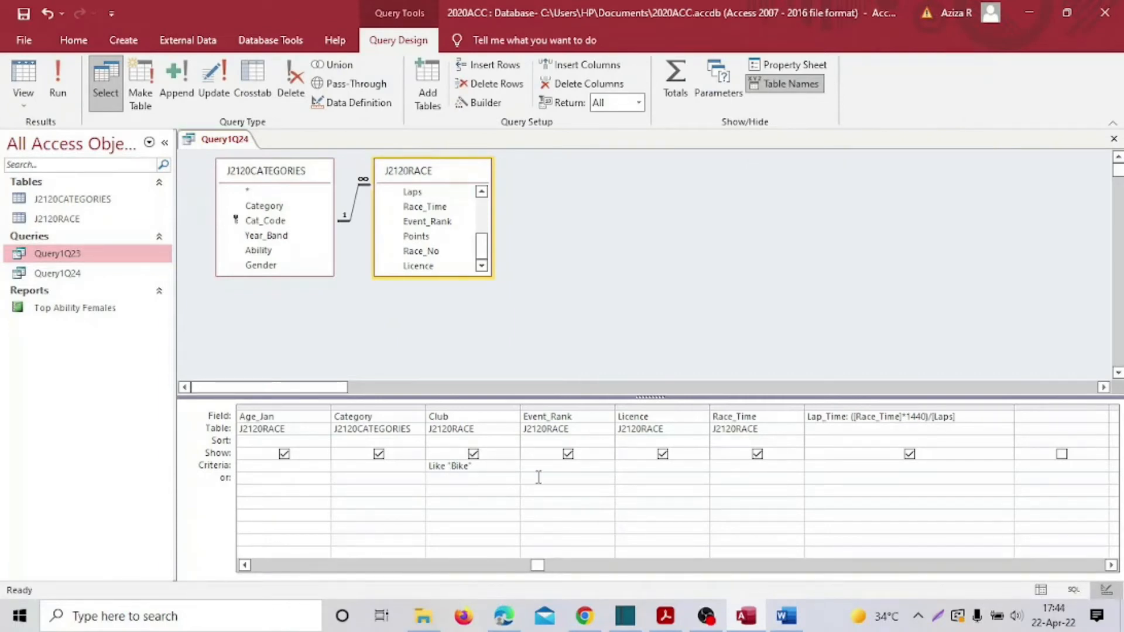
pyautogui.write('*')
pyautogui.click(63, 92)
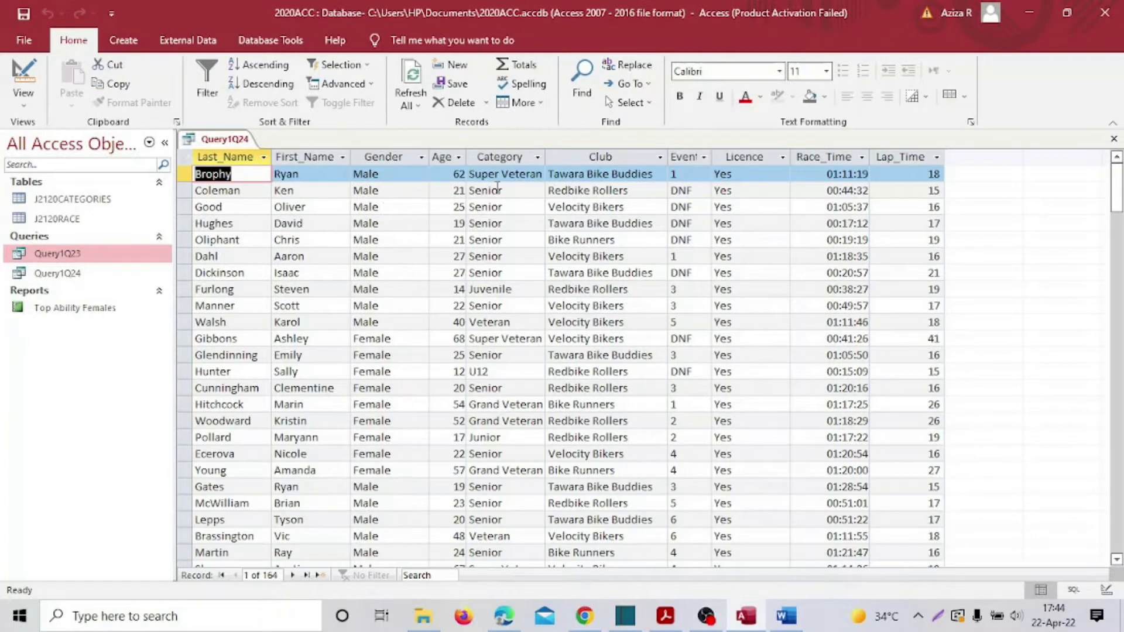
pyautogui.click(601, 156)
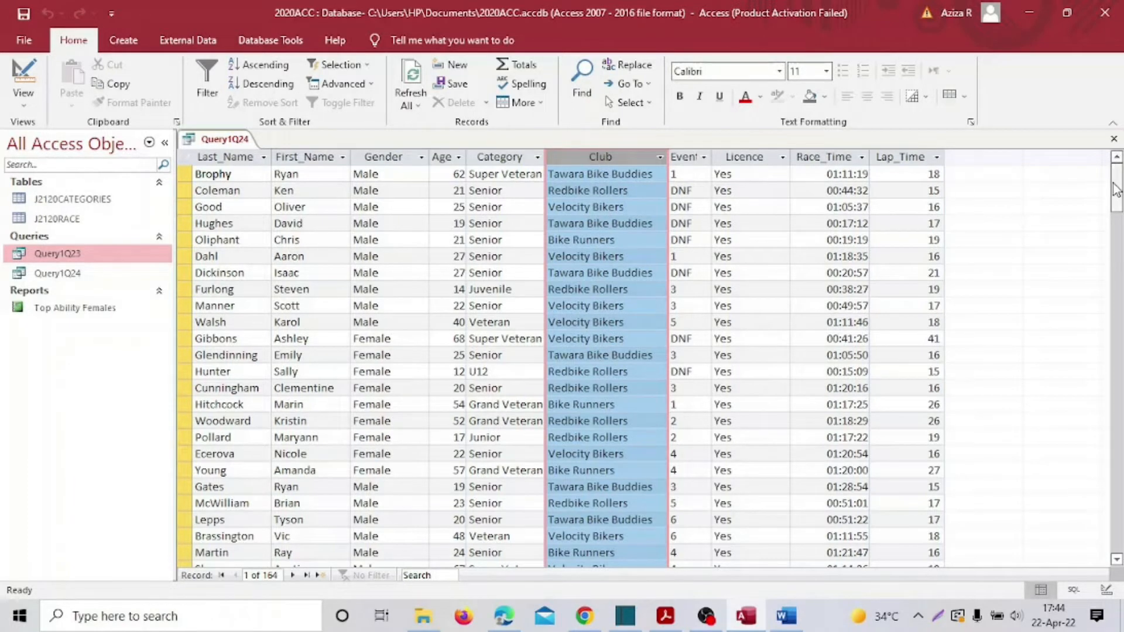
pyautogui.moveTo(1116, 189)
pyautogui.mouseDown()
pyautogui.moveTo(1118, 500)
pyautogui.moveTo(1117, 181)
pyautogui.mouseUp()
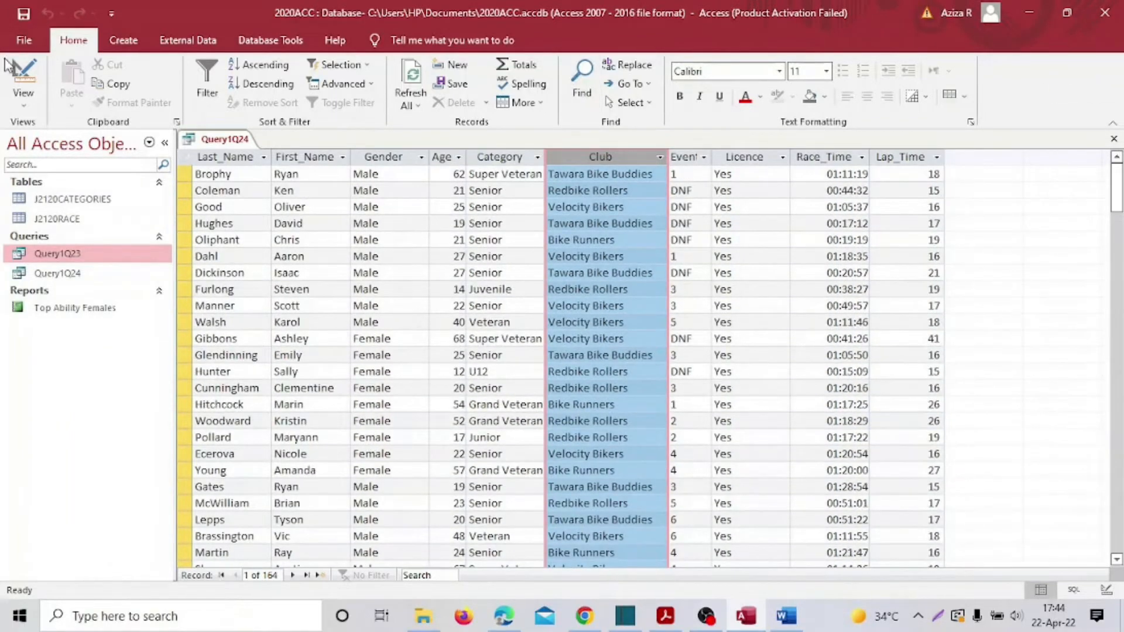
# Switch to Acrobat Reader to check question 24's remaining selection criteria, then switch to Access and return the query to Design view
pyautogui.click(664, 616)
pyautogui.scroll(-2, 462, 392)
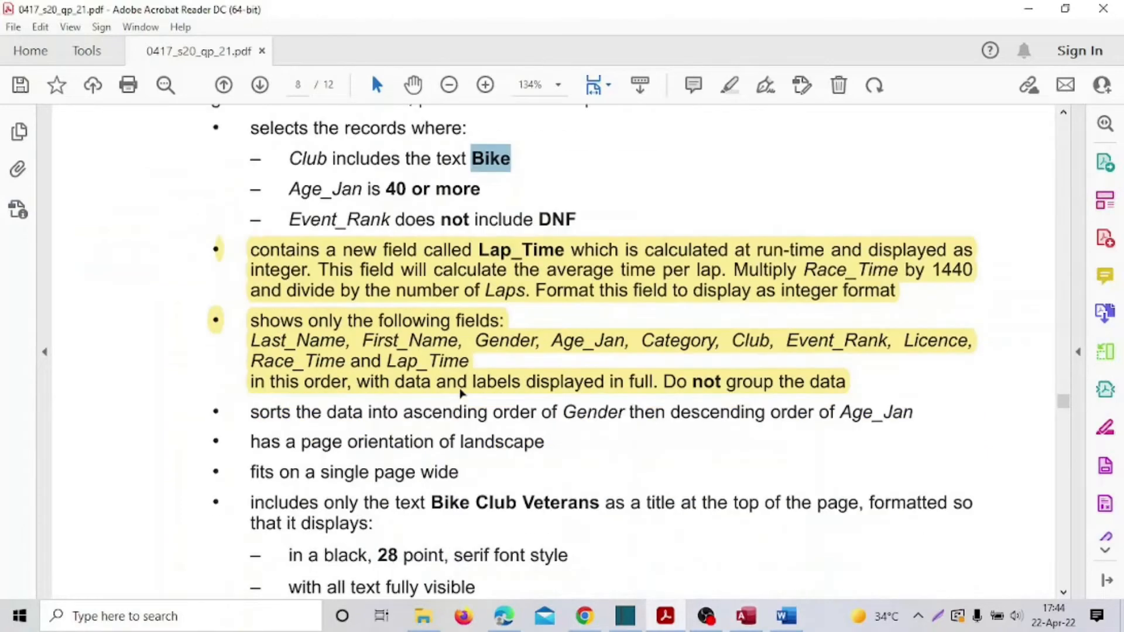
pyautogui.scroll(2, 468, 386)
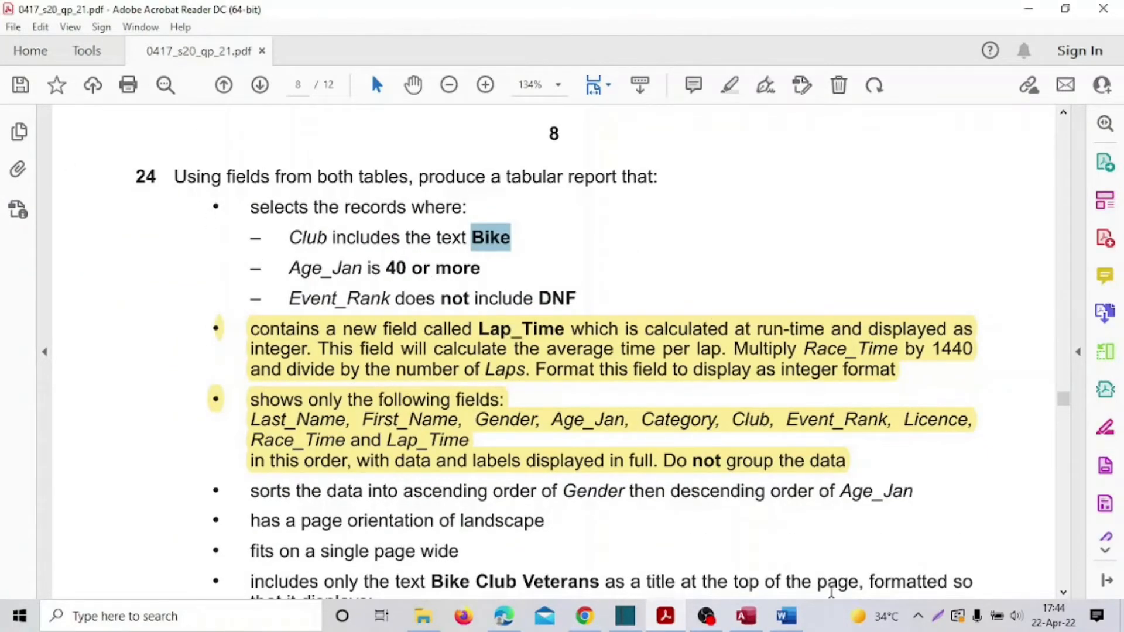
pyautogui.click(666, 620)
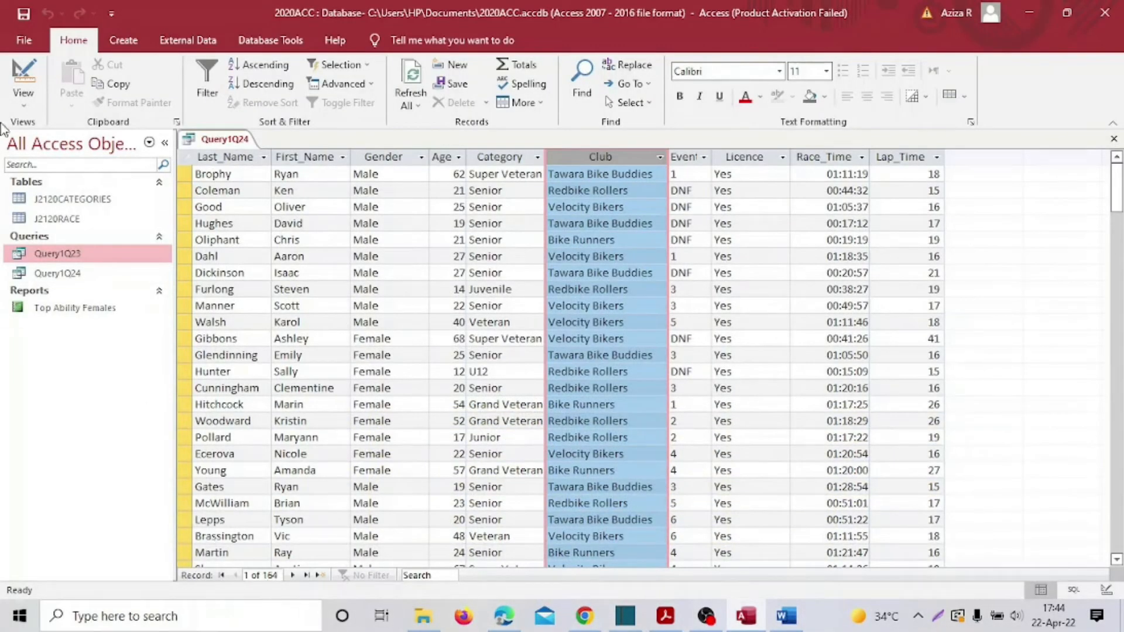
pyautogui.click(22, 106)
pyautogui.click(53, 204)
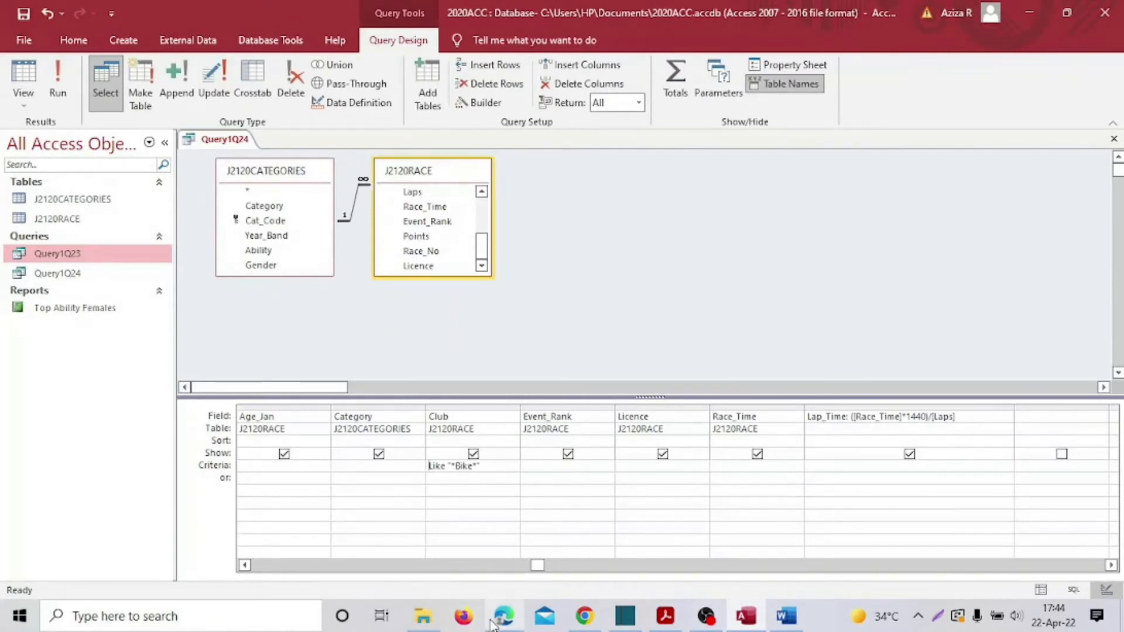
# Set the Age_Jan criterion to >=40, run the query and check the ages in the resulting records
pyautogui.click(261, 467)
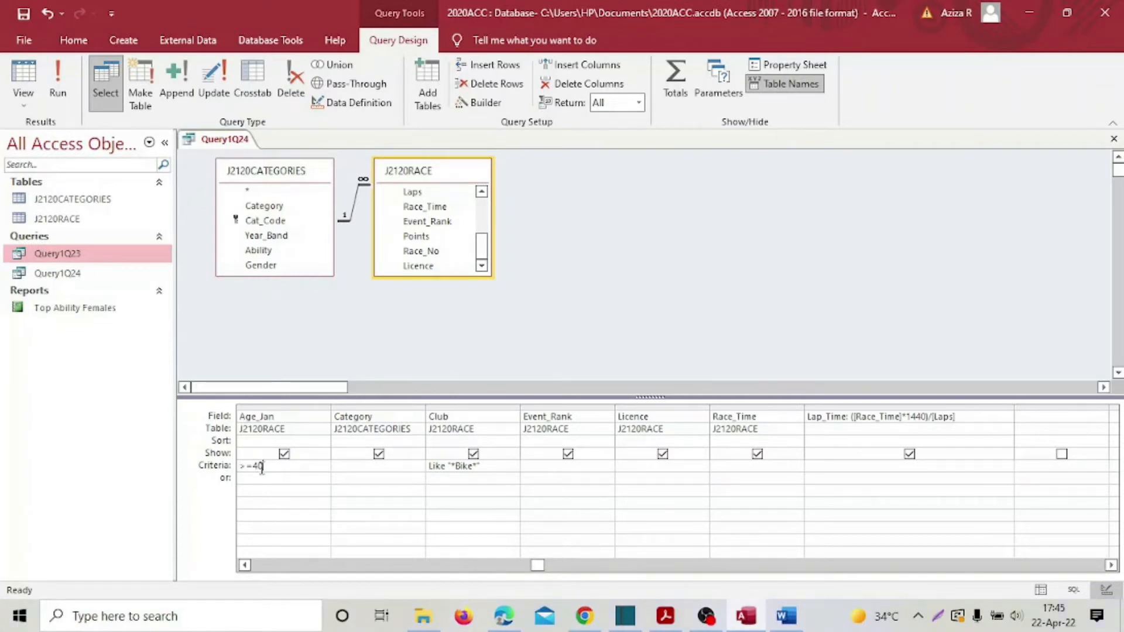
pyautogui.click(57, 82)
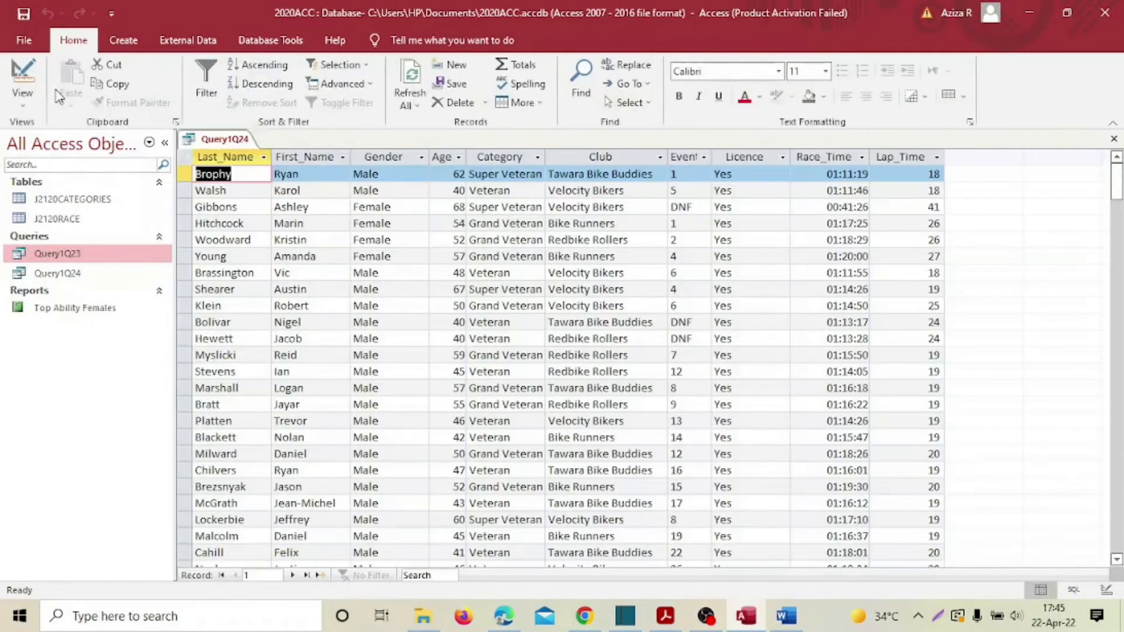
pyautogui.click(445, 157)
pyautogui.scroll(-9, 451, 220)
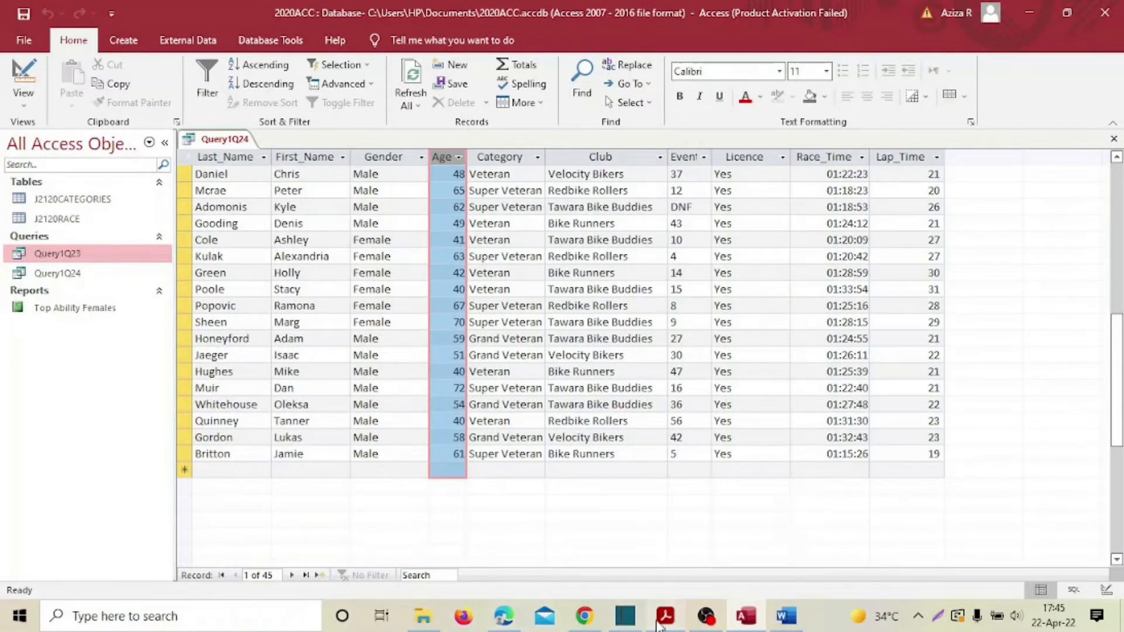
# Consult the Event_Rank condition in the exam paper, return the query to Design View and set the Event_Rank criterion to Not DNF
pyautogui.click(665, 615)
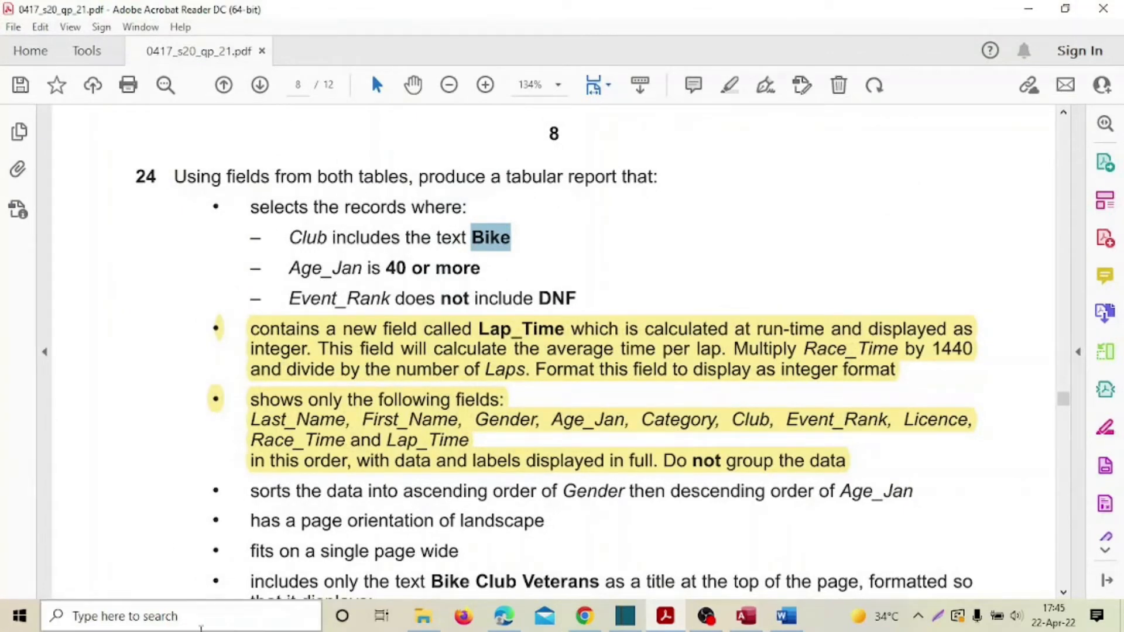
pyautogui.click(745, 616)
pyautogui.click(23, 97)
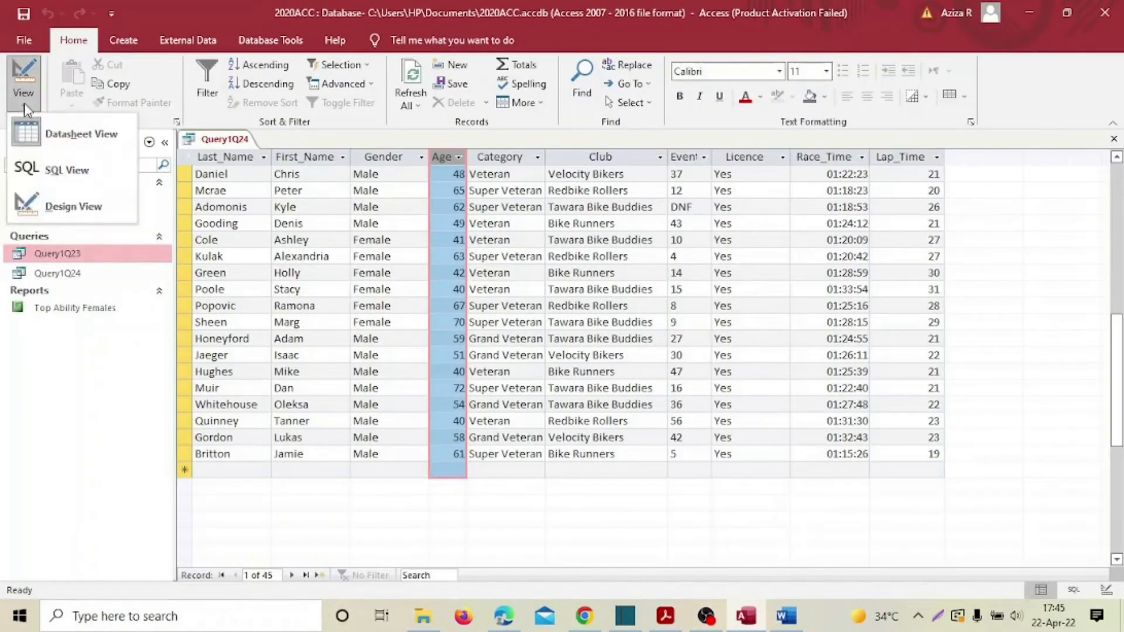
pyautogui.click(44, 206)
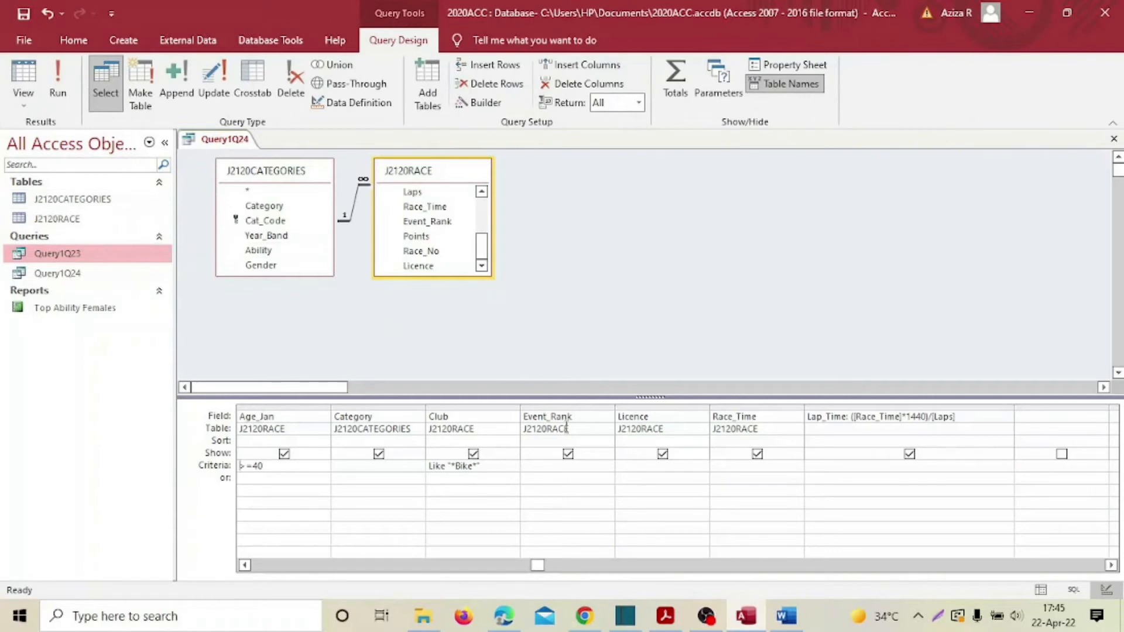
pyautogui.click(568, 469)
pyautogui.write('Not Like "*')
pyautogui.click(665, 615)
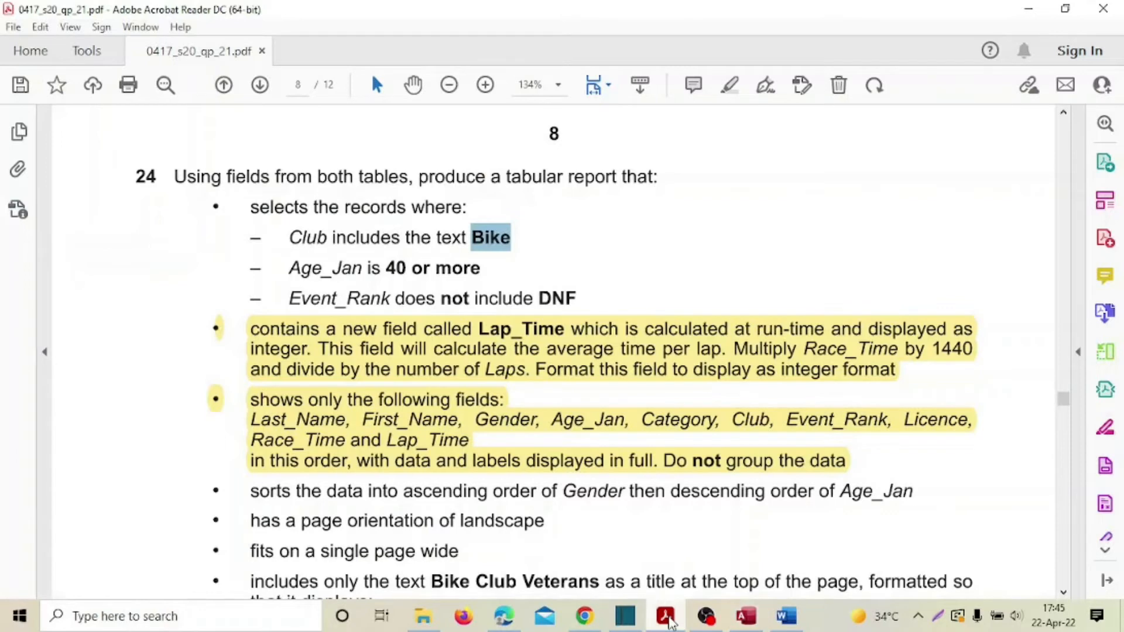
pyautogui.click(670, 619)
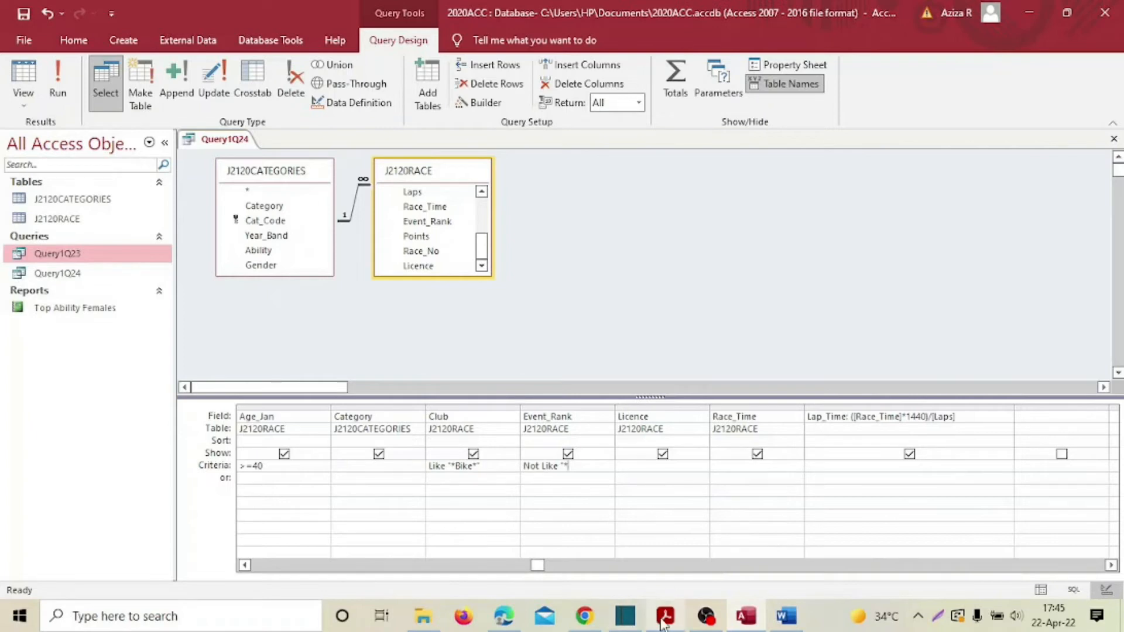
pyautogui.press('BackSpace')
pyautogui.press('BackSpace')
pyautogui.press('BackSpace')
pyautogui.press('BackSpace')
pyautogui.write('DNF')
# Run the query and widen the Event_Rank column so its full heading shows, checking the listed ranks
pyautogui.click(56, 88)
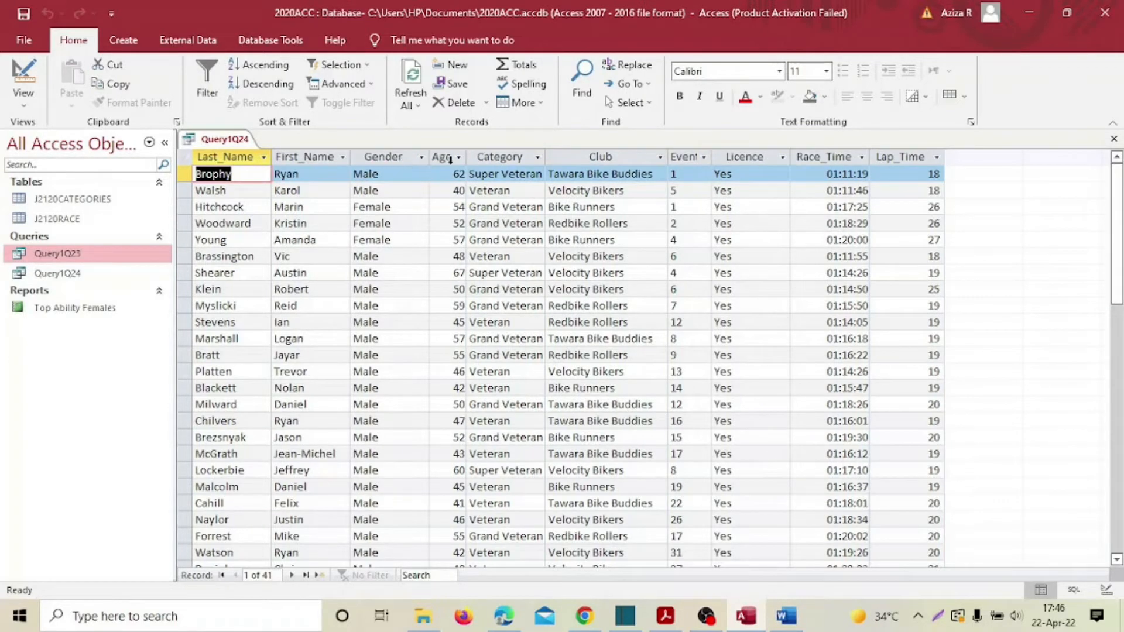
pyautogui.moveTo(711, 154); pyautogui.dragTo(765, 154)
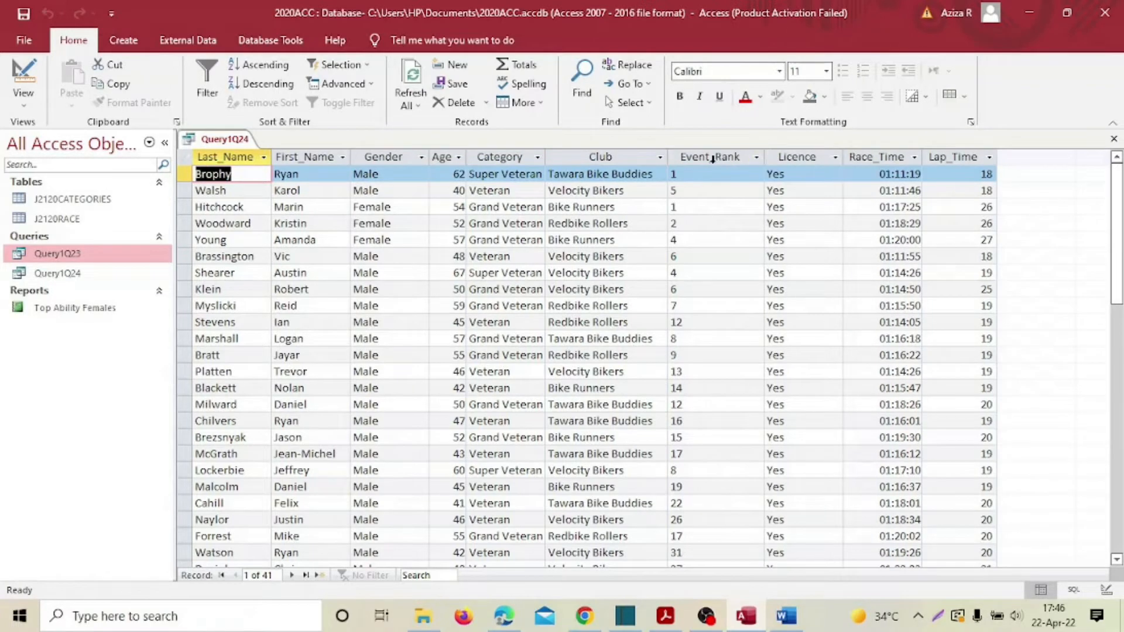
pyautogui.scroll(-12, 717, 203)
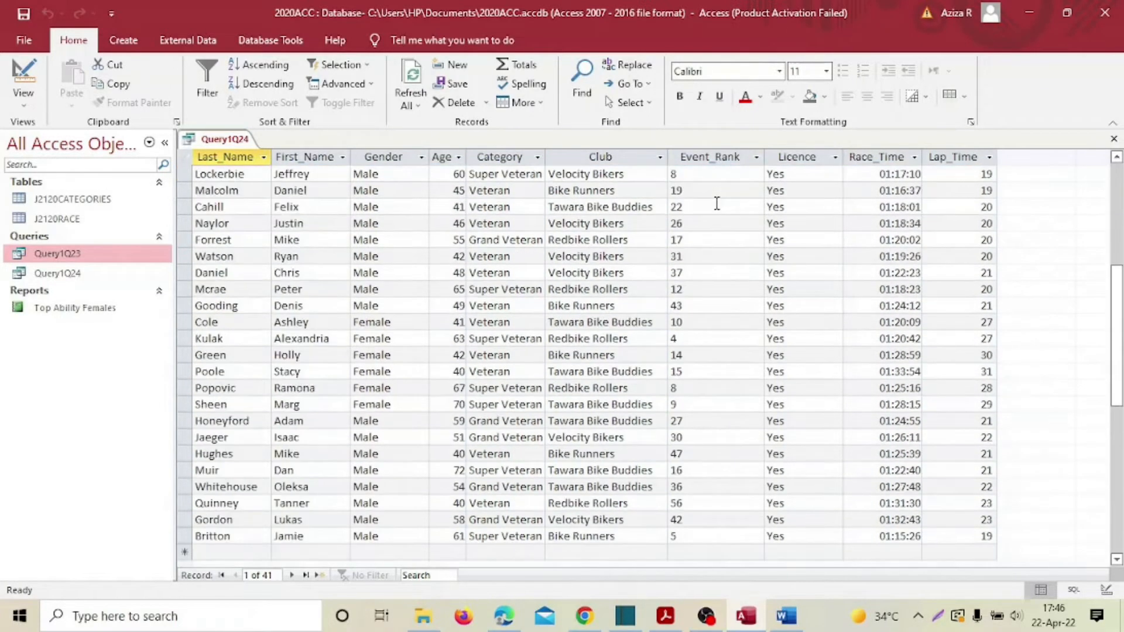
pyautogui.scroll(12, 716, 203)
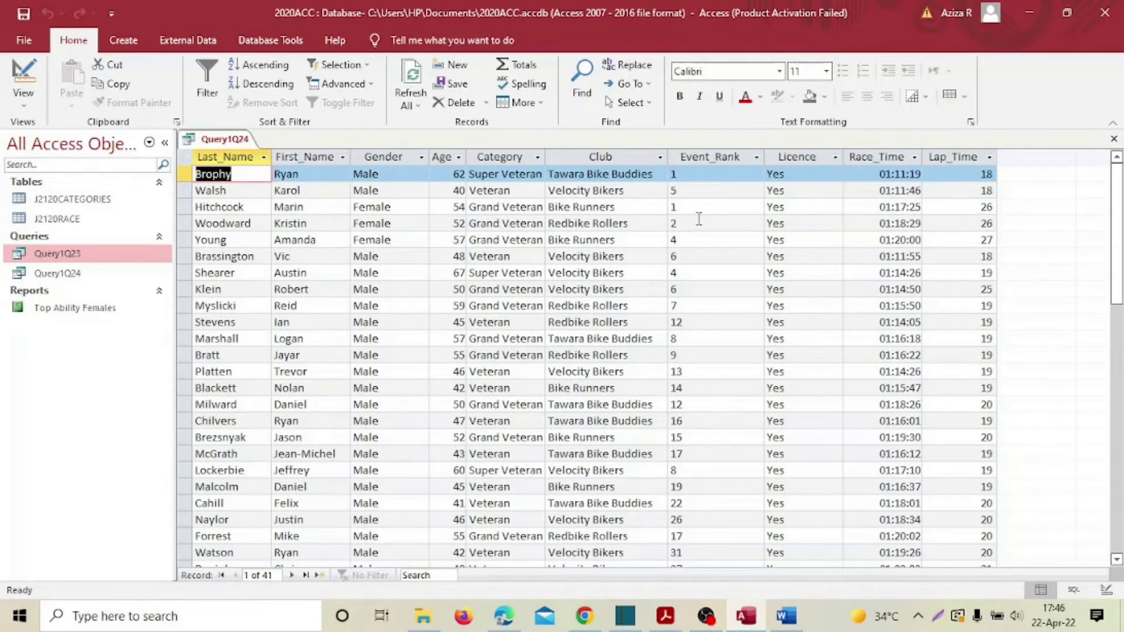
# Reread the question 24 selection conditions in the exam paper and compare them with the query's records in Access
pyautogui.click(670, 618)
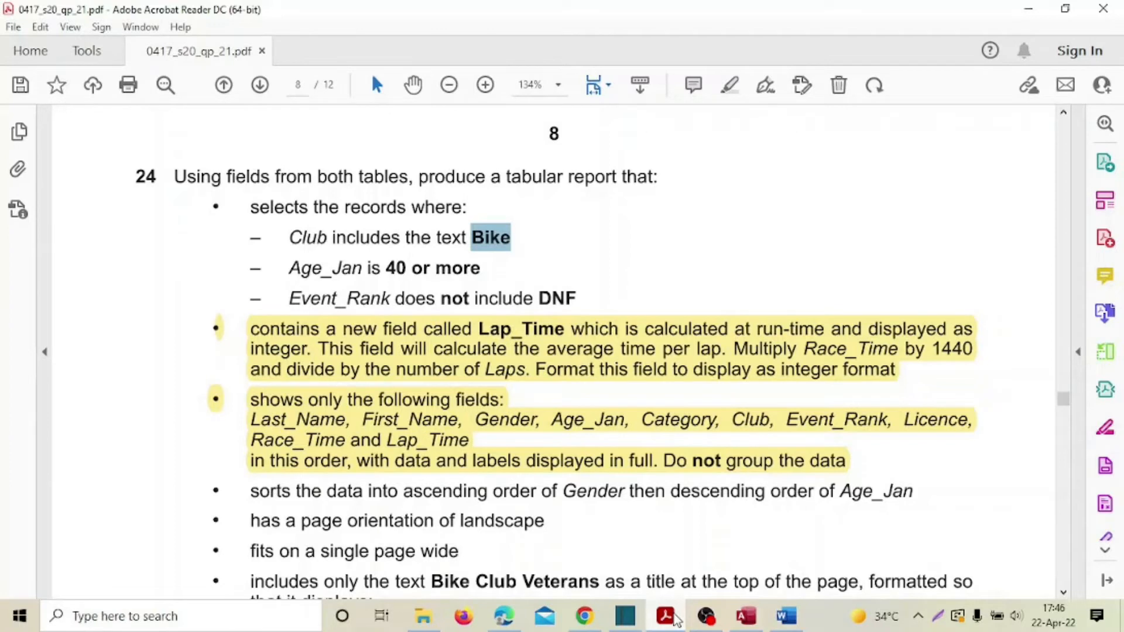
pyautogui.click(800, 428)
pyautogui.click(963, 505)
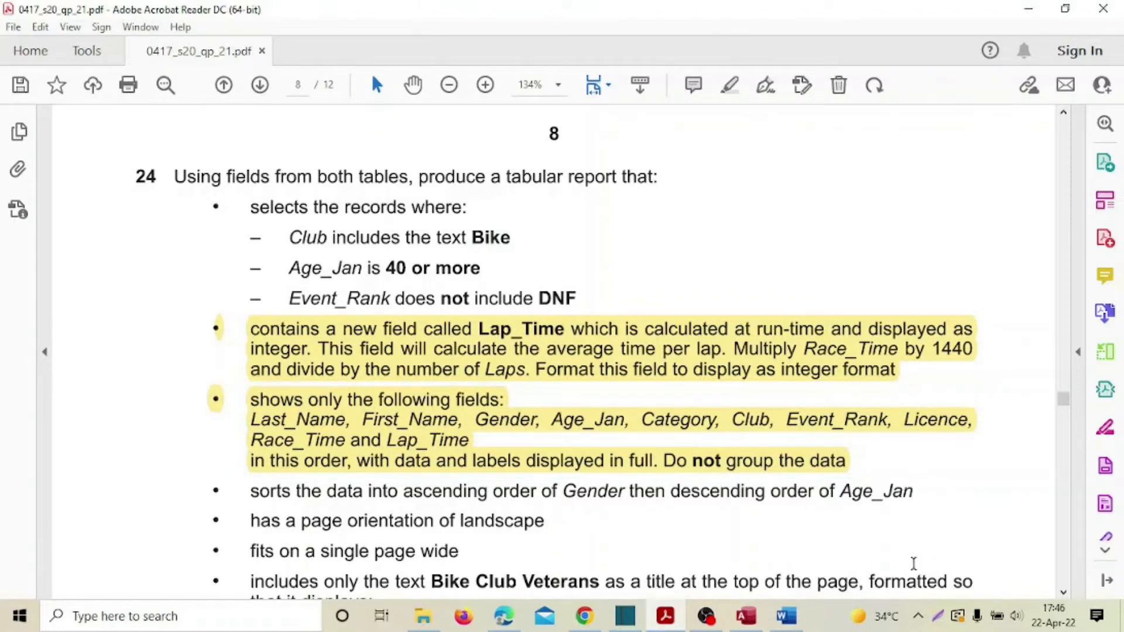
pyautogui.moveTo(749, 618)
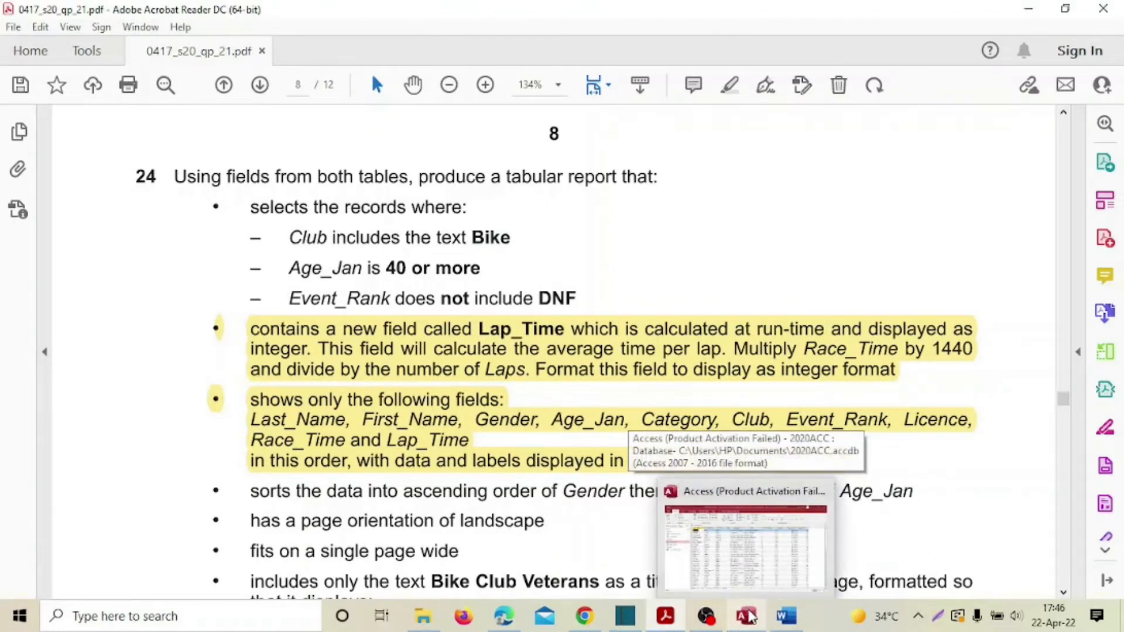
pyautogui.click(749, 618)
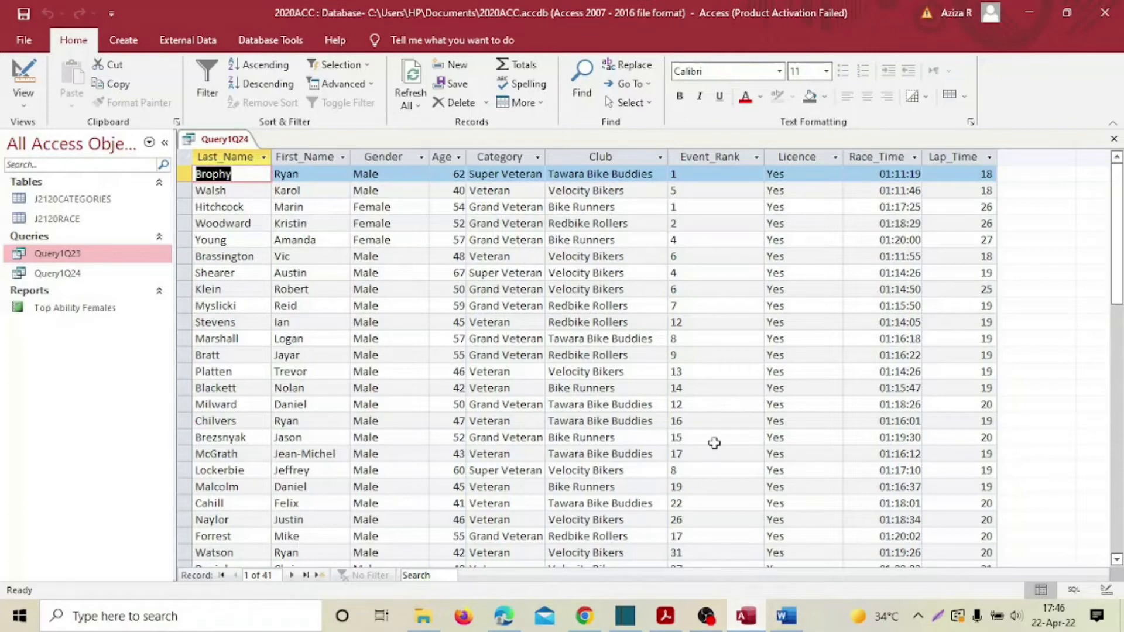
pyautogui.scroll(-7, 714, 441)
pyautogui.scroll(7, 714, 441)
# Return to Design View, clear the Event_Rank criterion and rerun the query without it
pyautogui.click(26, 102)
pyautogui.click(73, 208)
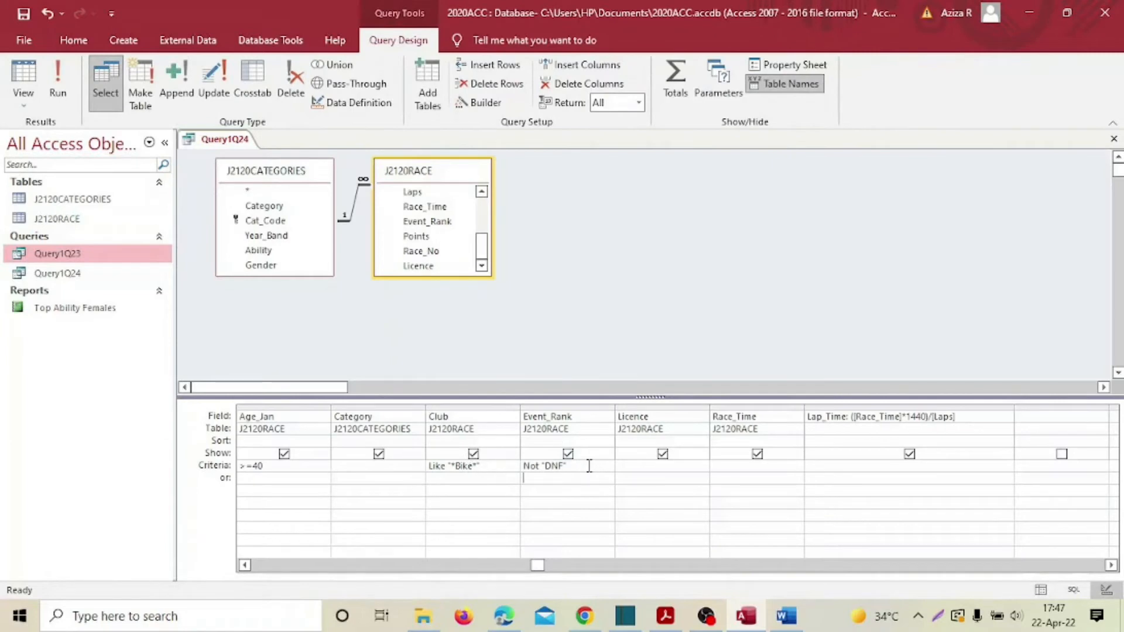
pyautogui.press('Up')
pyautogui.press('Delete')
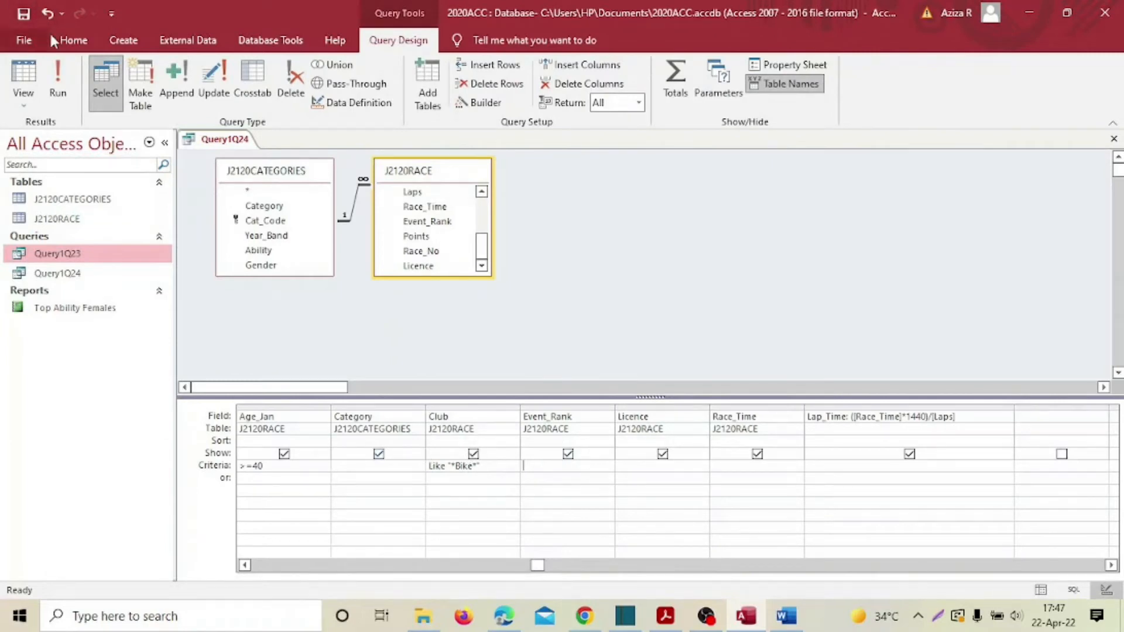
pyautogui.click(58, 79)
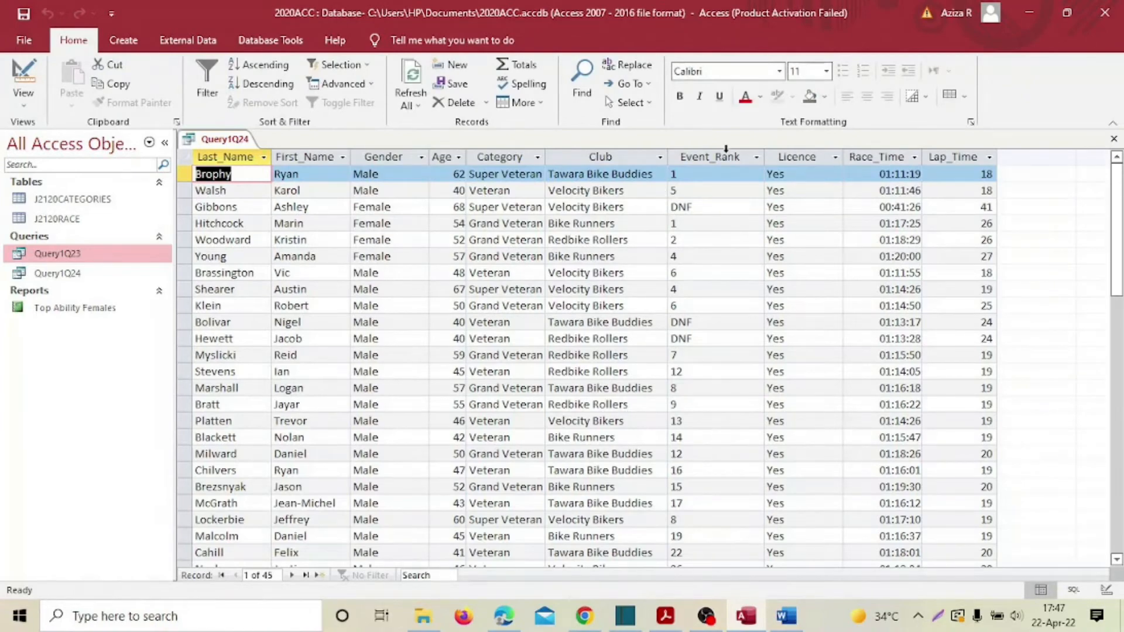
# Examine the Event_Rank column for DNF entries and compare it with the condition in the exam paper
pyautogui.scroll(-8, 726, 150)
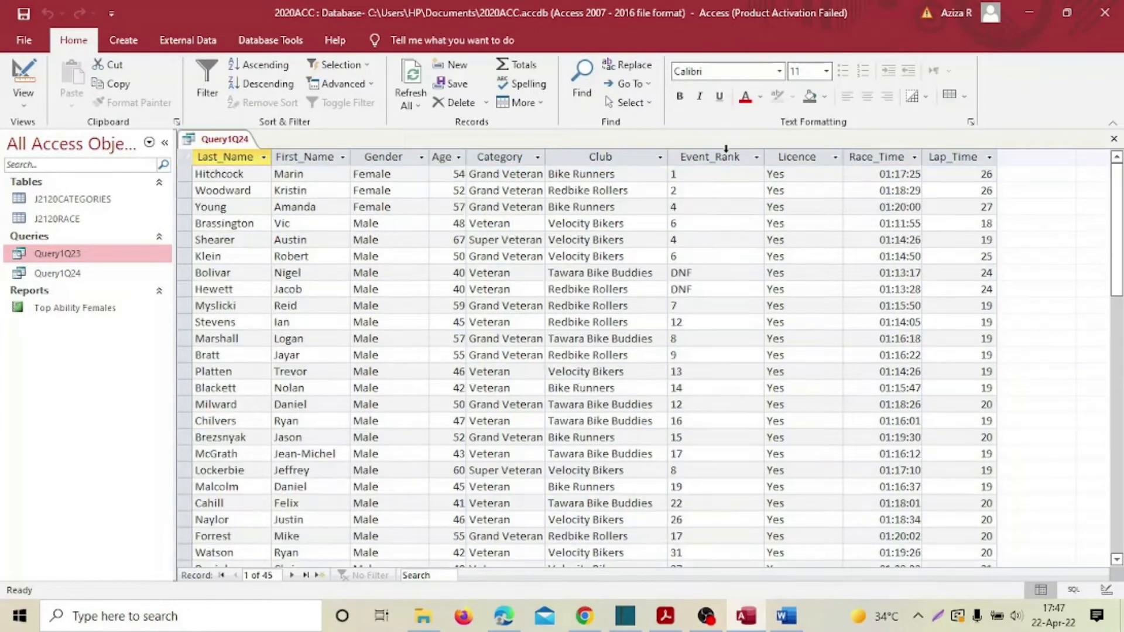
pyautogui.scroll(5, 725, 149)
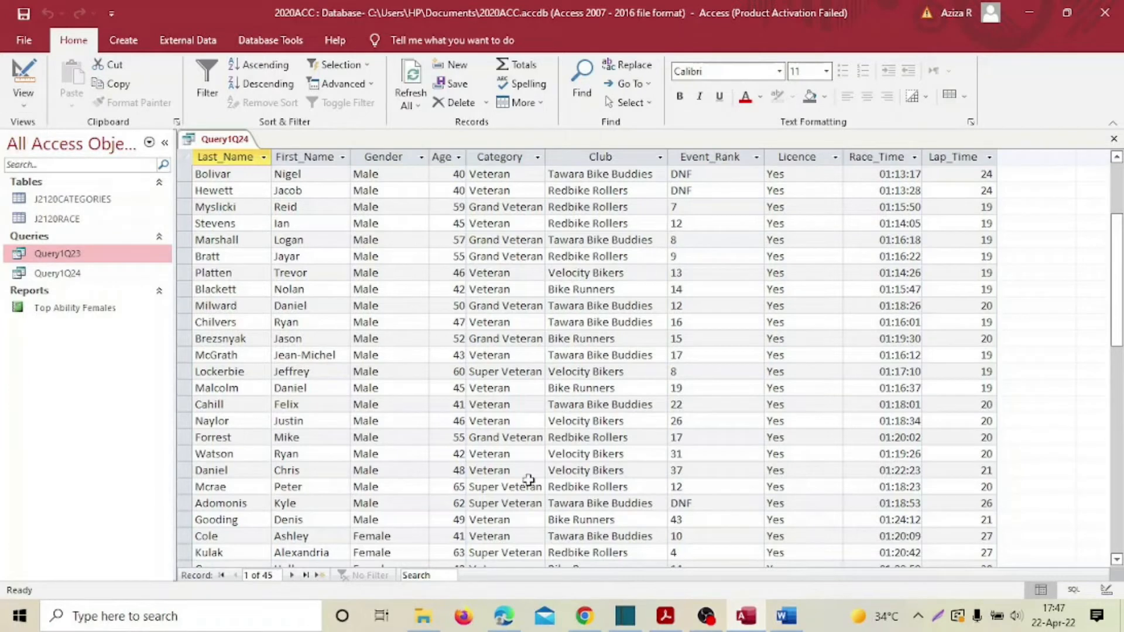
pyautogui.click(668, 617)
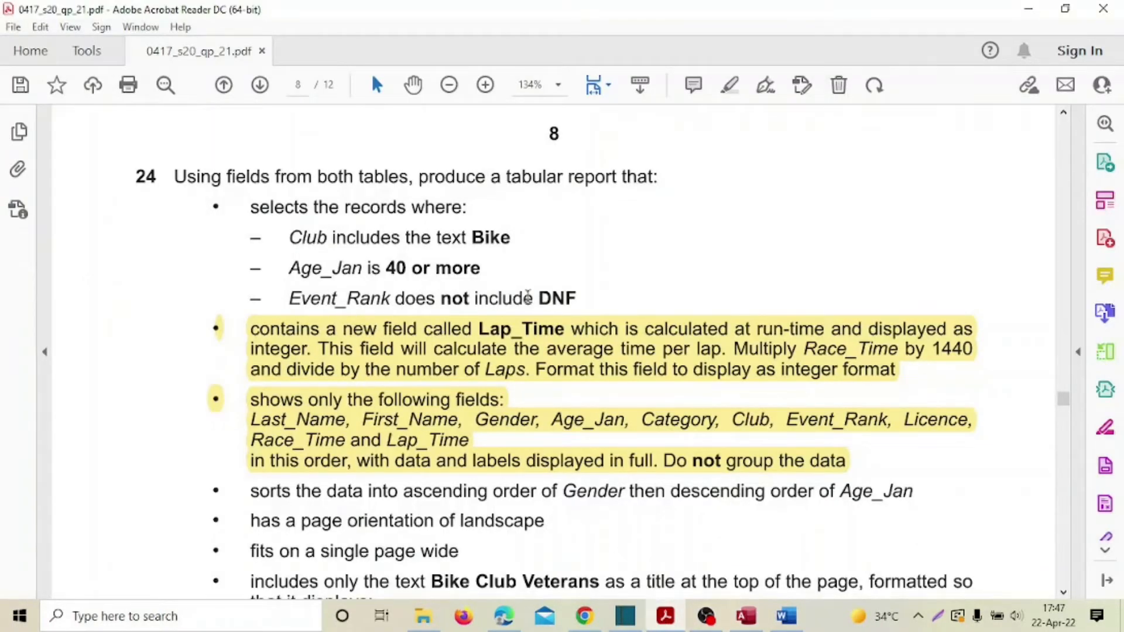
pyautogui.click(749, 615)
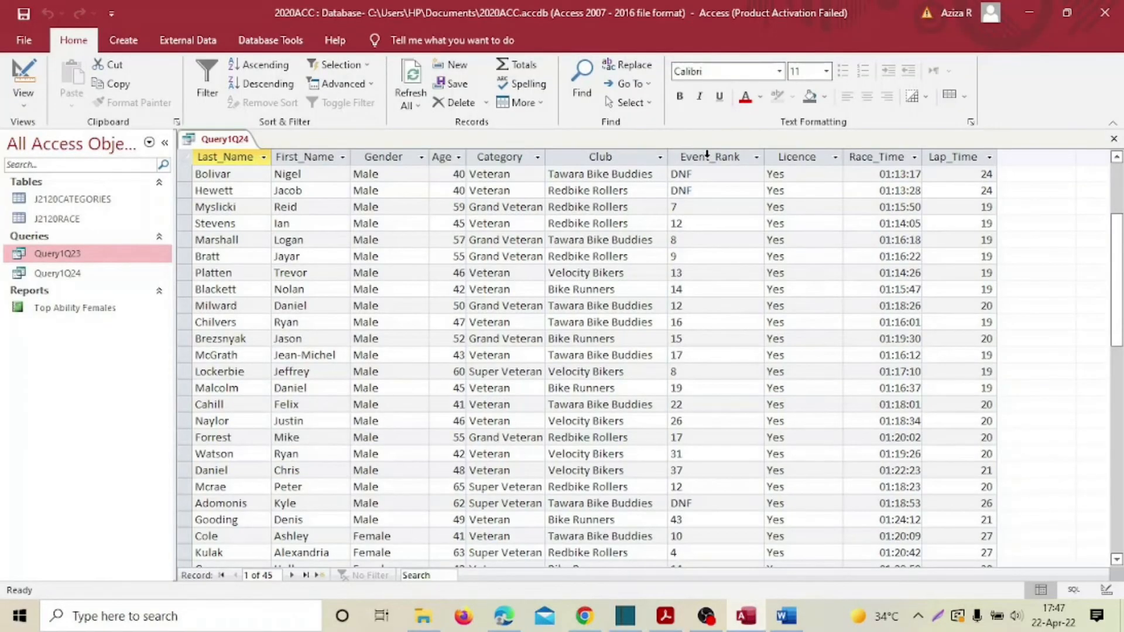
pyautogui.scroll(-4, 708, 412)
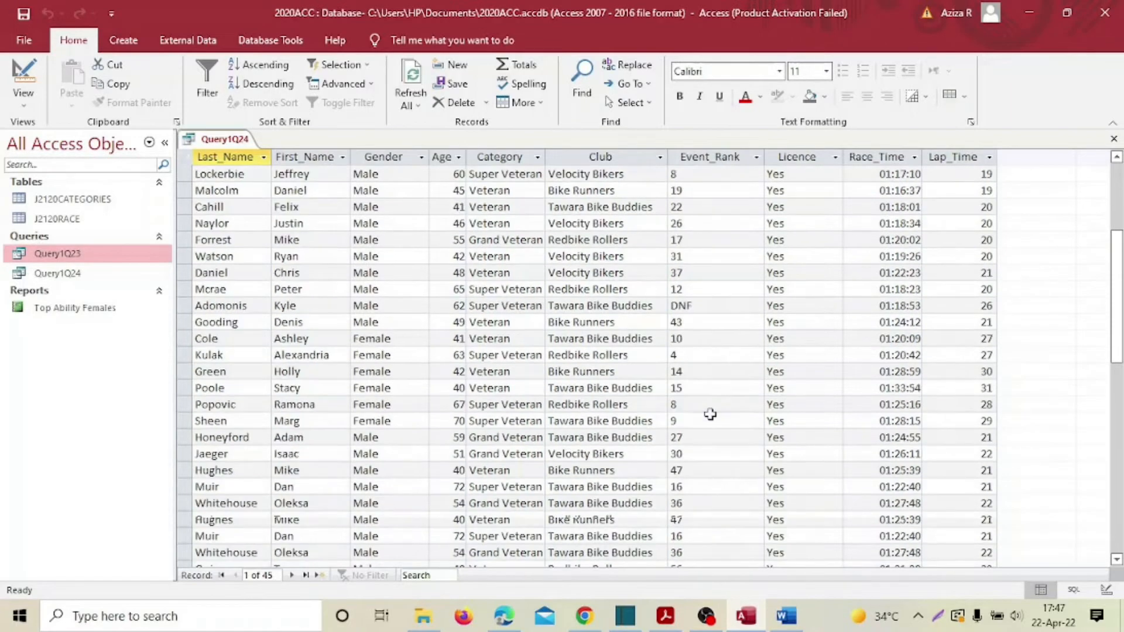
pyautogui.scroll(-5, 697, 326)
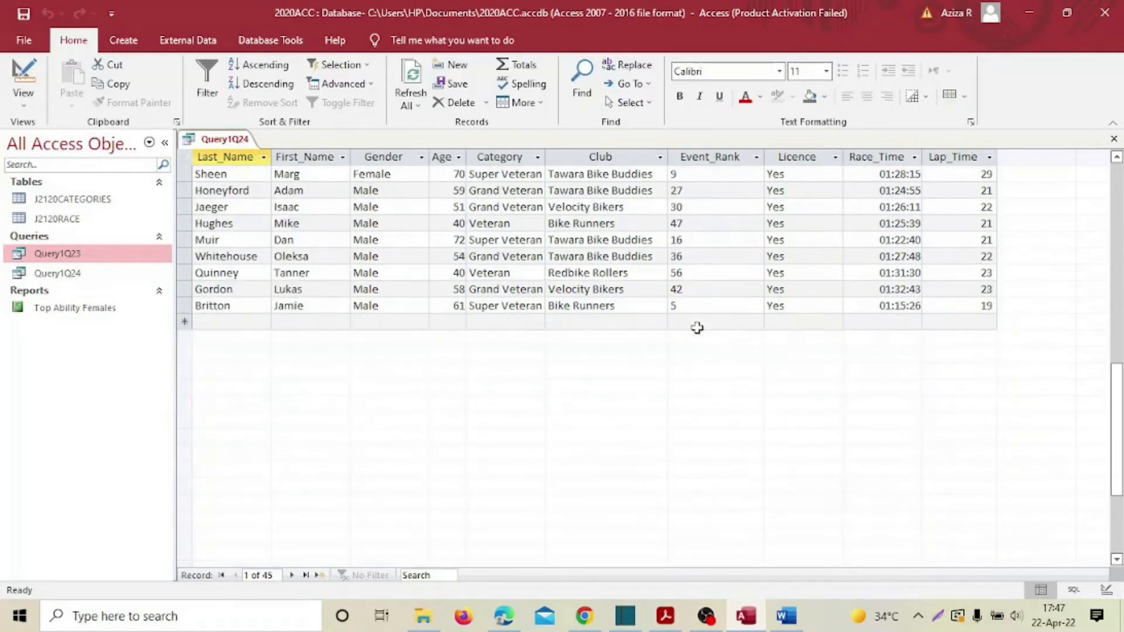
pyautogui.scroll(8, 699, 327)
pyautogui.scroll(4, 698, 327)
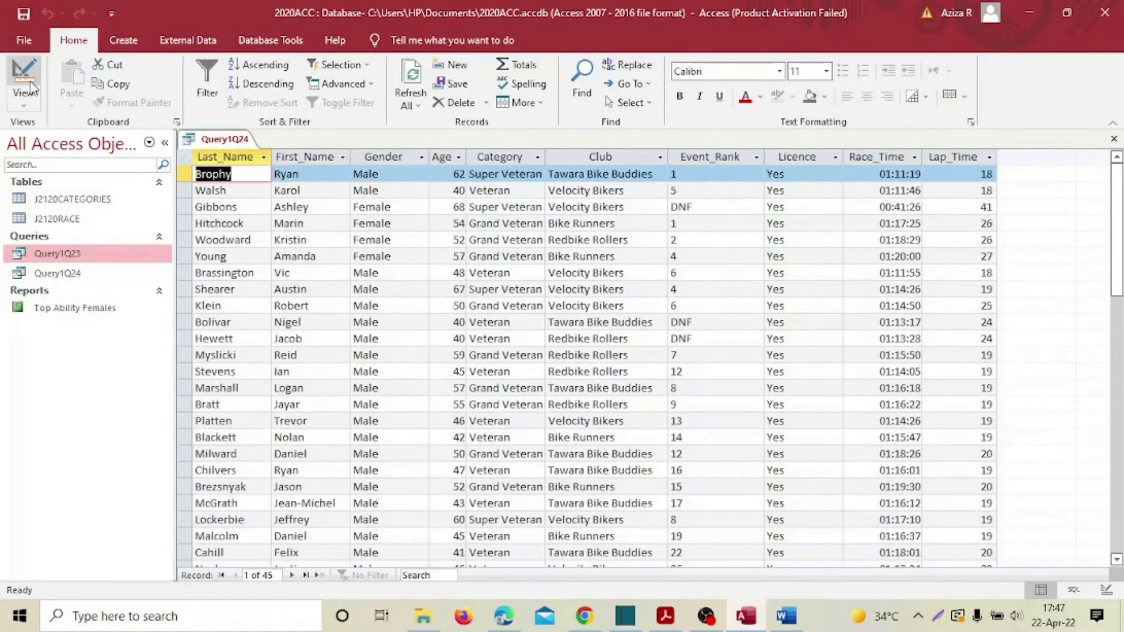
# Re-enter Not DNF as the Event_Rank criterion in Design View and run the query
pyautogui.click(36, 105)
pyautogui.click(69, 206)
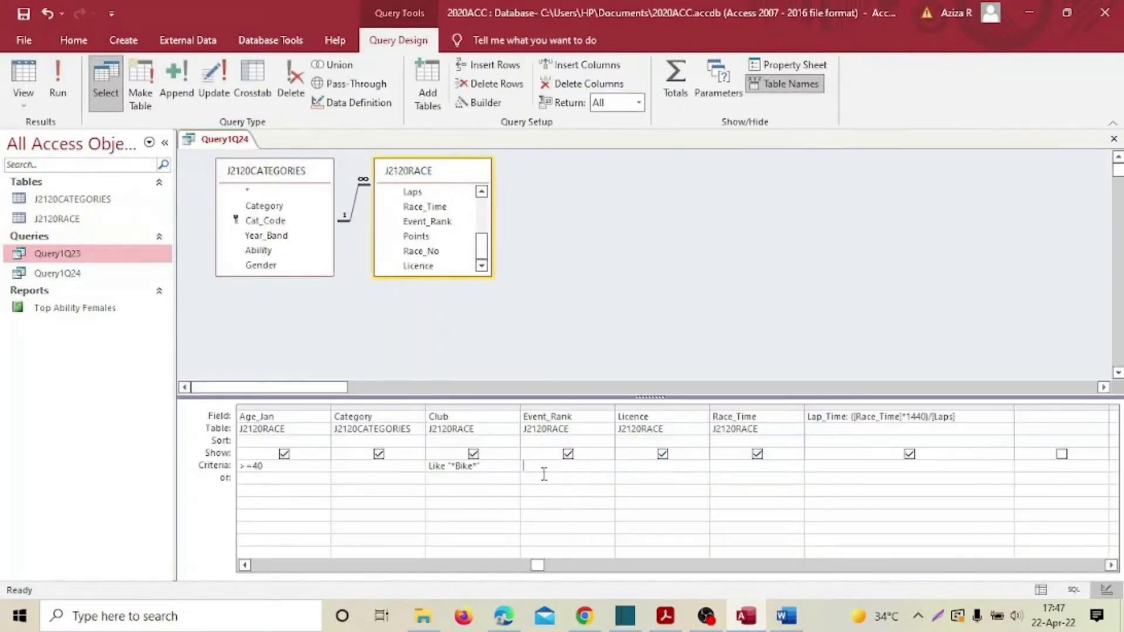
pyautogui.write('ot DNF')
pyautogui.press('Tab')
pyautogui.click(51, 94)
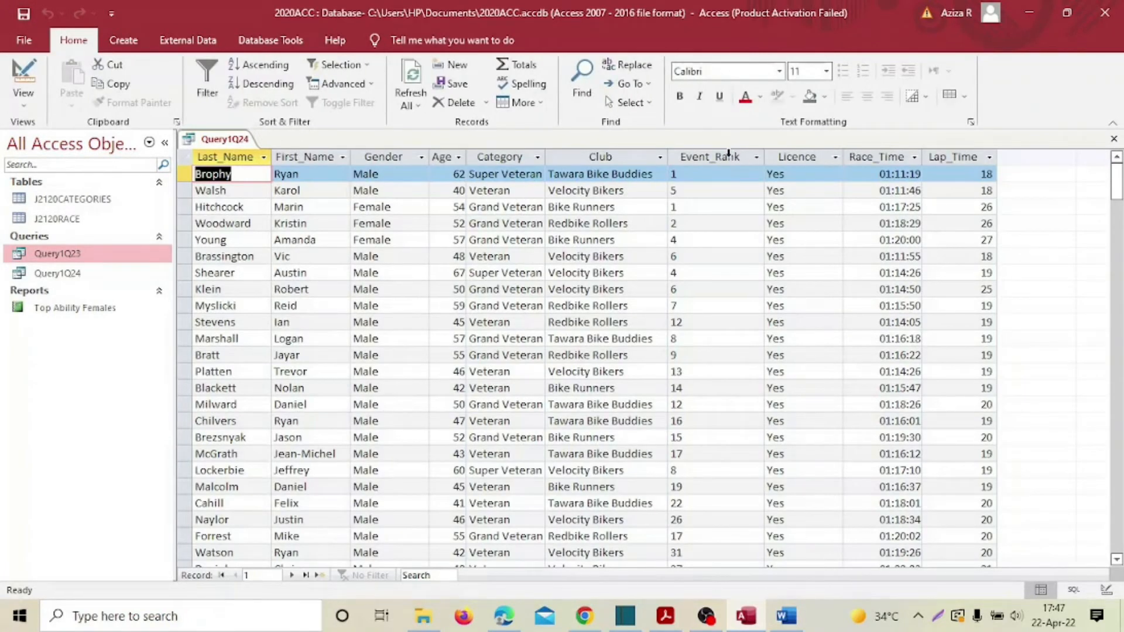
# Check the whole Event_Rank column for DNF entries and go to the last record of the results
pyautogui.click(725, 157)
pyautogui.scroll(-8, 684, 326)
pyautogui.scroll(8, 685, 328)
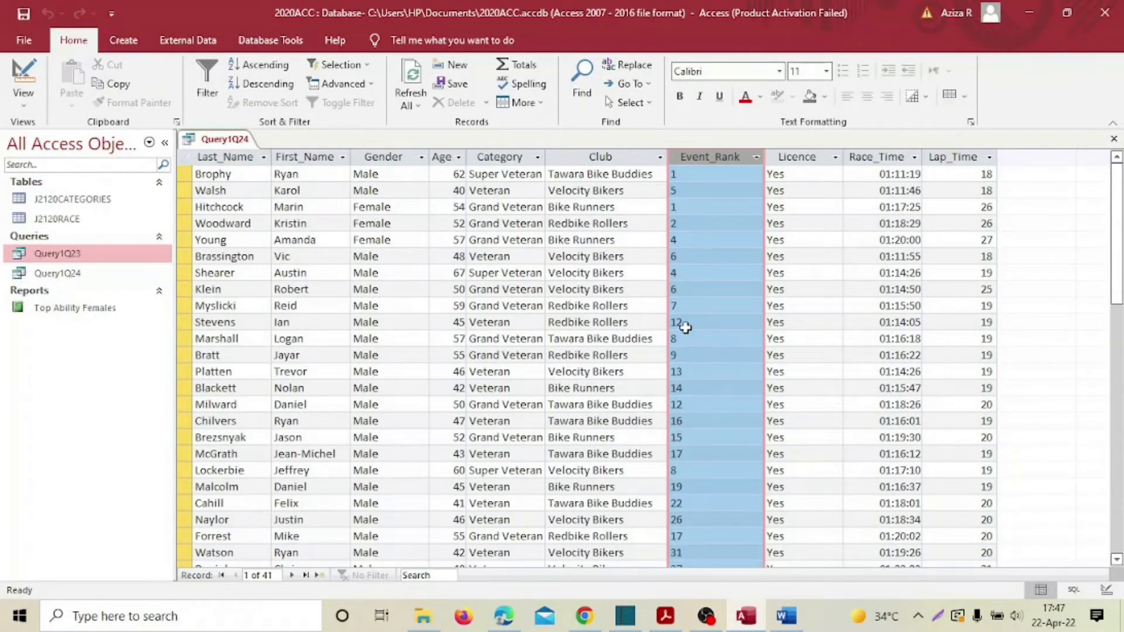
pyautogui.click(275, 576)
pyautogui.click(306, 575)
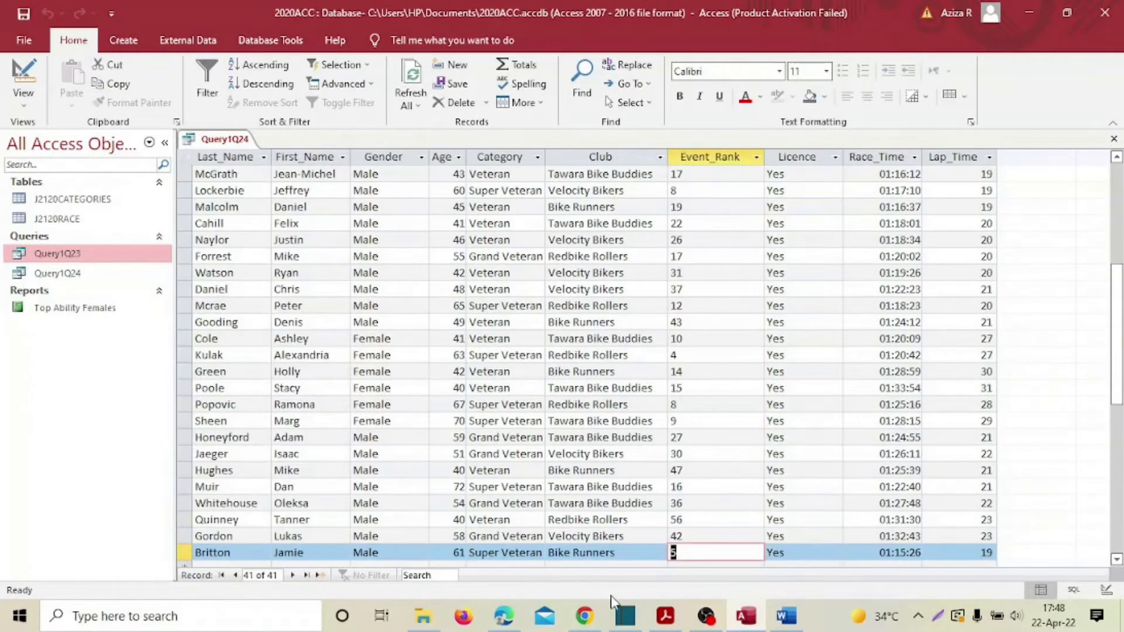
# Switch to the exam paper in Adobe Acrobat Reader and highlight question 24's record-selection conditions for Club, Age_Jan and Event_Rank
pyautogui.click(665, 615)
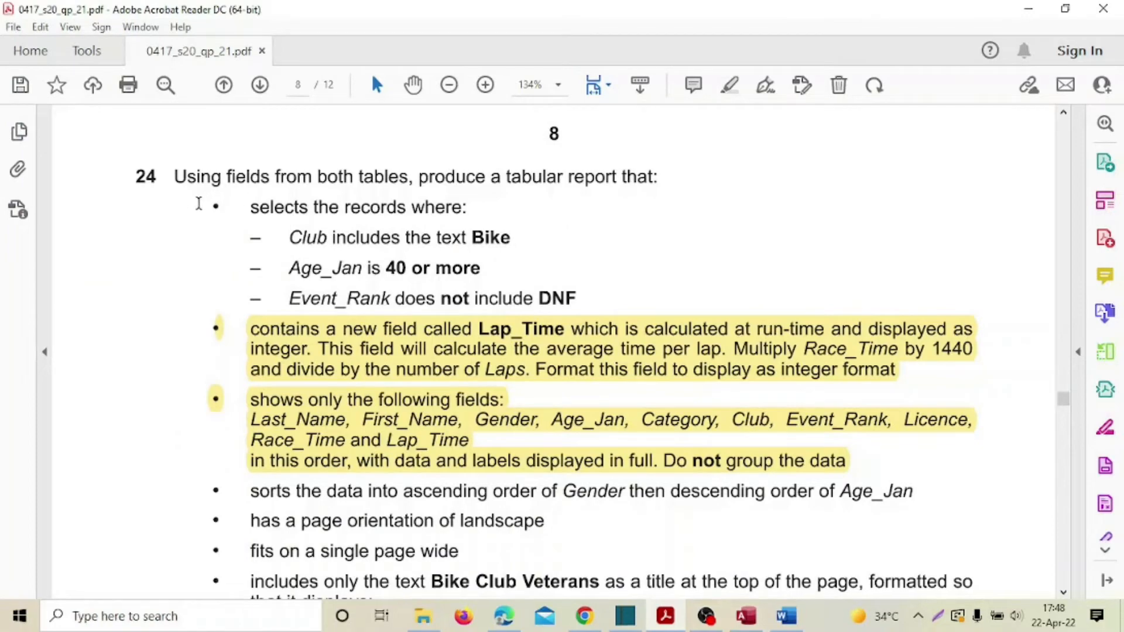
pyautogui.moveTo(212, 204); pyautogui.dragTo(609, 330)
pyautogui.click(625, 283)
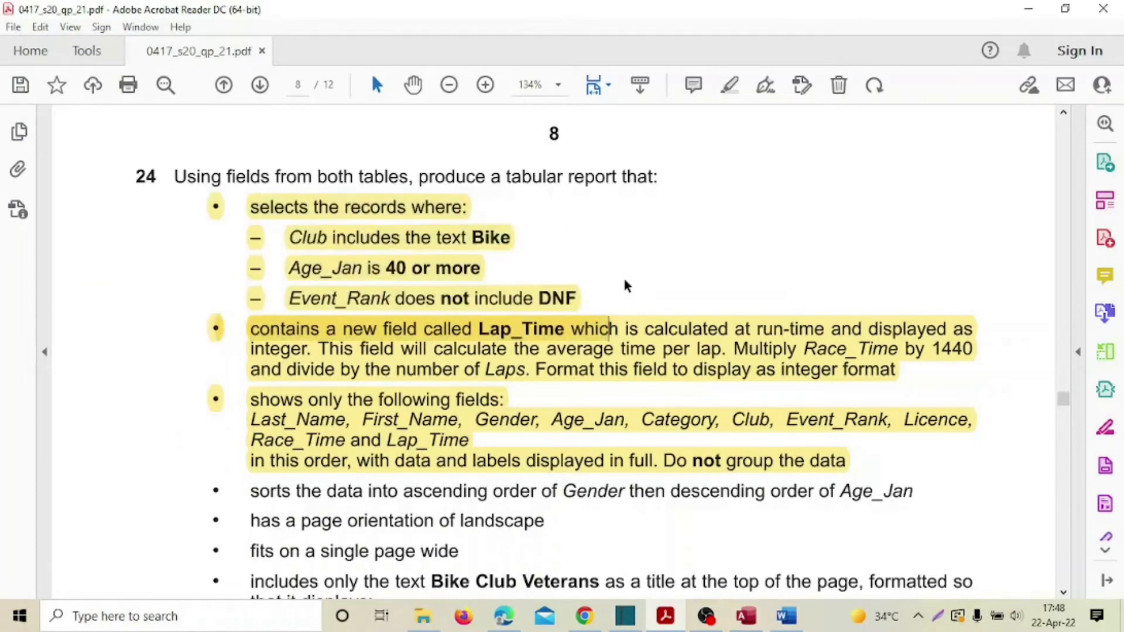
# Review the remaining report requirements of question 24, return to Access and close Query1Q24
pyautogui.scroll(-4, 620, 284)
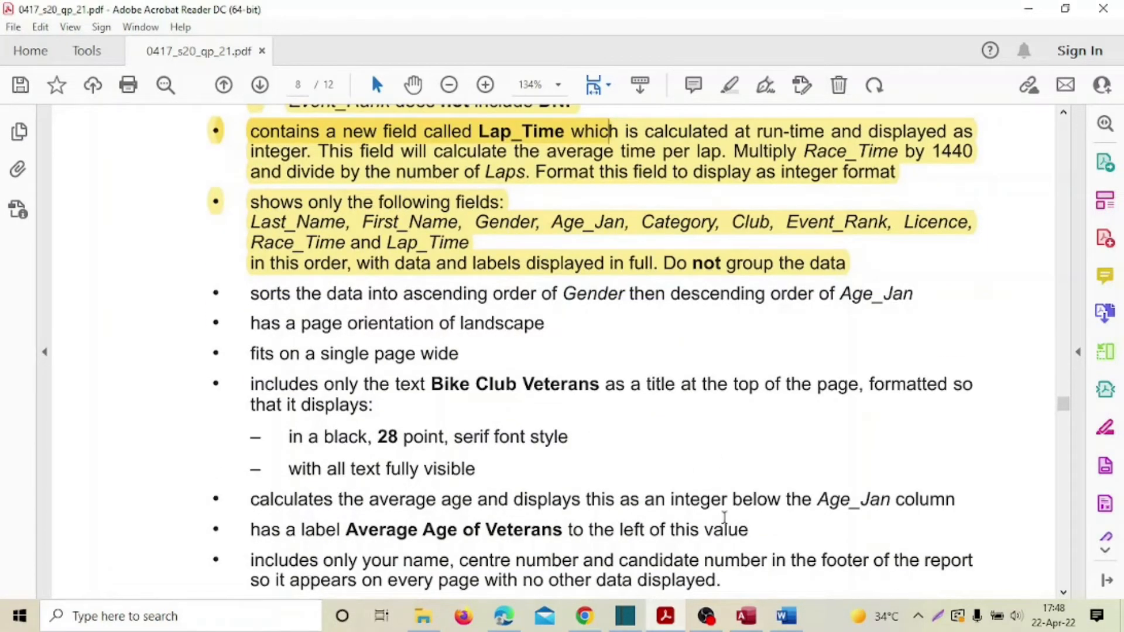
pyautogui.click(746, 619)
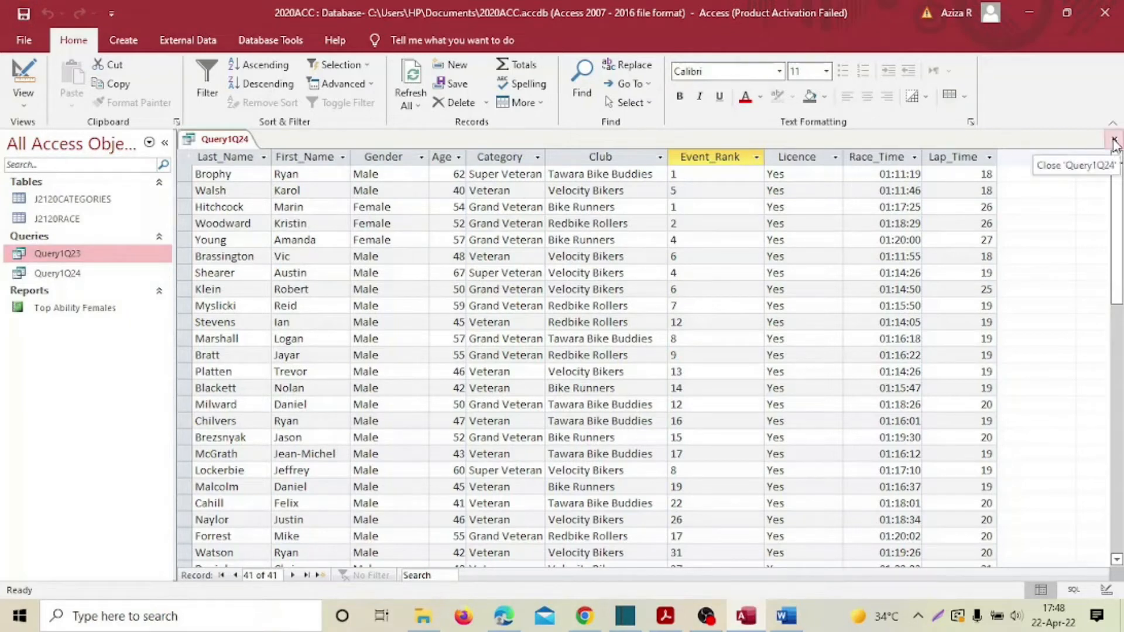
pyautogui.click(1114, 142)
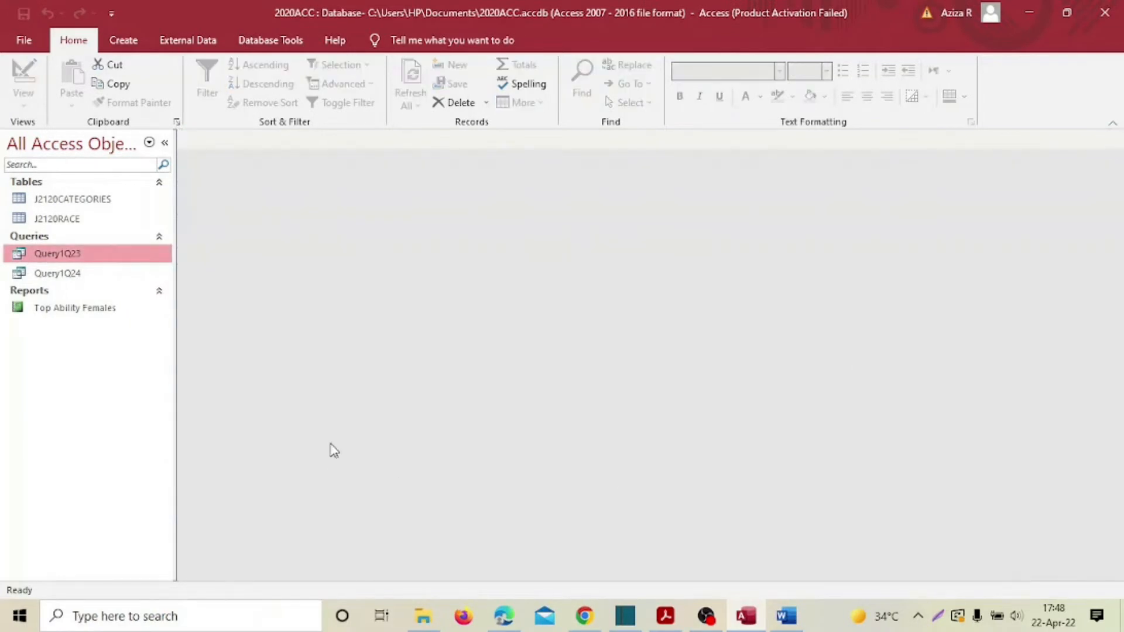
# Start a Report Wizard report from Query1Q24 with all its fields, viewed by J2120RACE and without grouping, up to the sort options
pyautogui.click(123, 41)
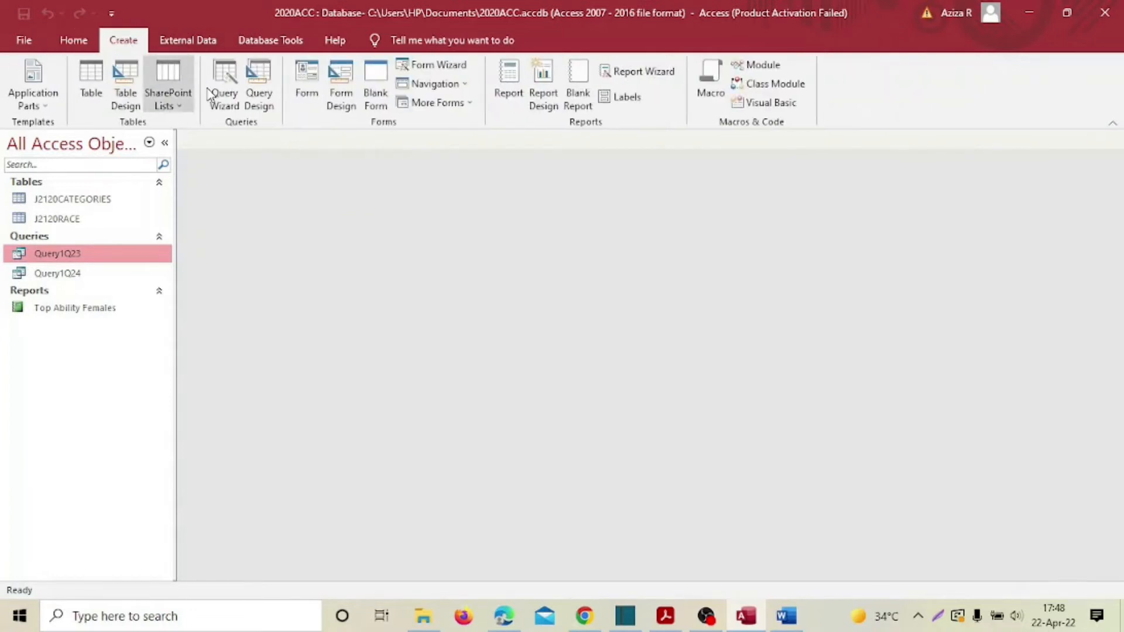
pyautogui.click(632, 75)
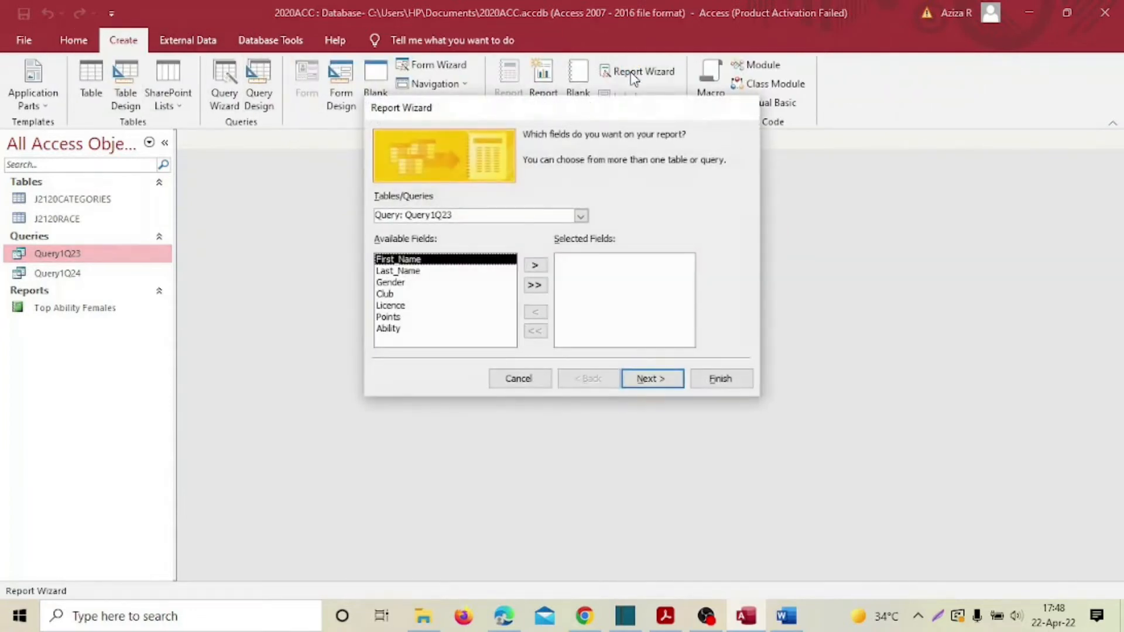
pyautogui.click(580, 216)
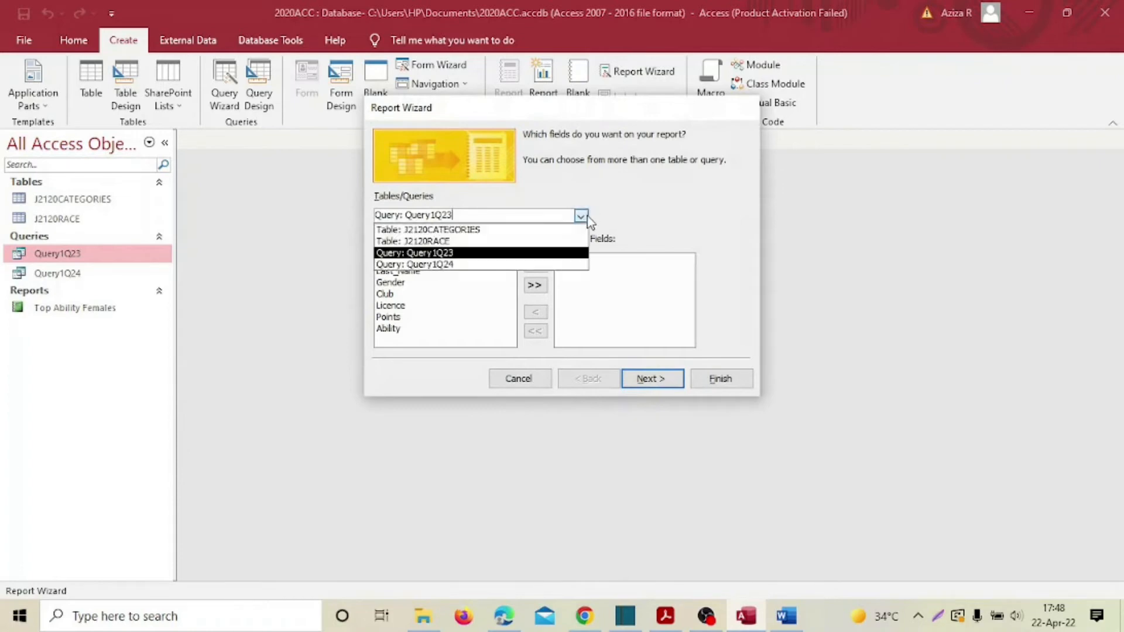
pyautogui.click(443, 268)
pyautogui.click(534, 285)
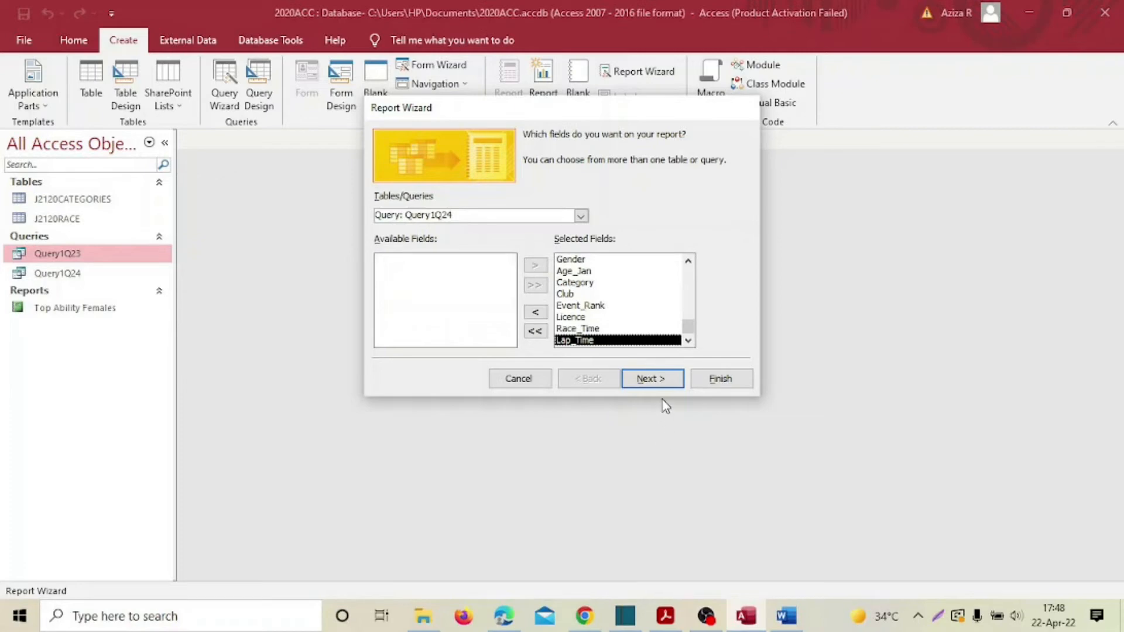
pyautogui.click(661, 380)
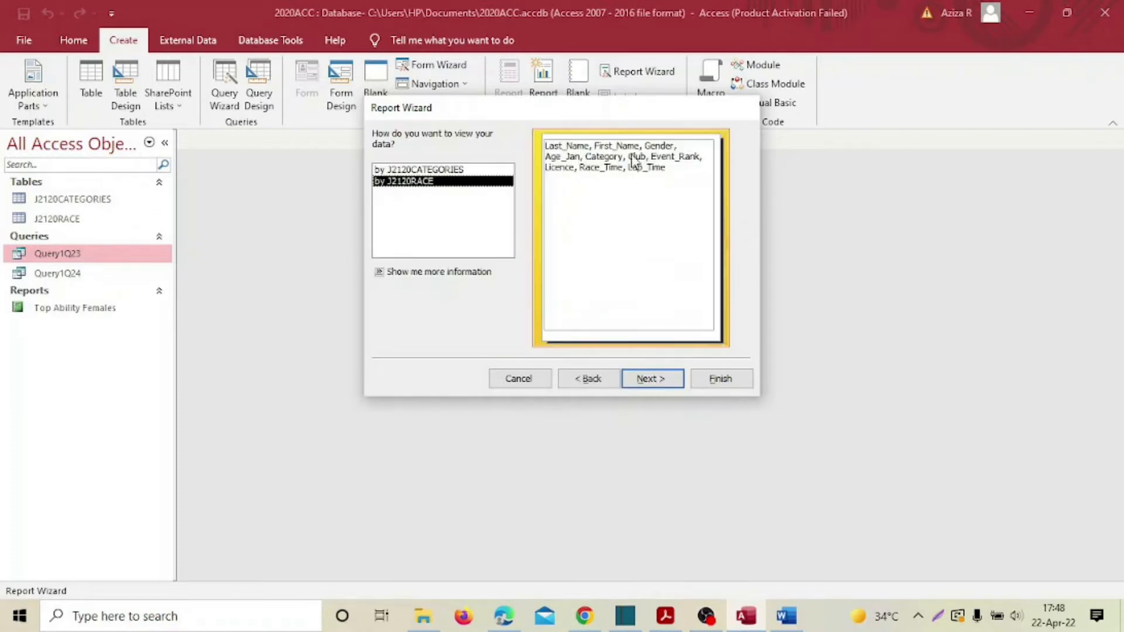
pyautogui.click(642, 378)
pyautogui.click(646, 379)
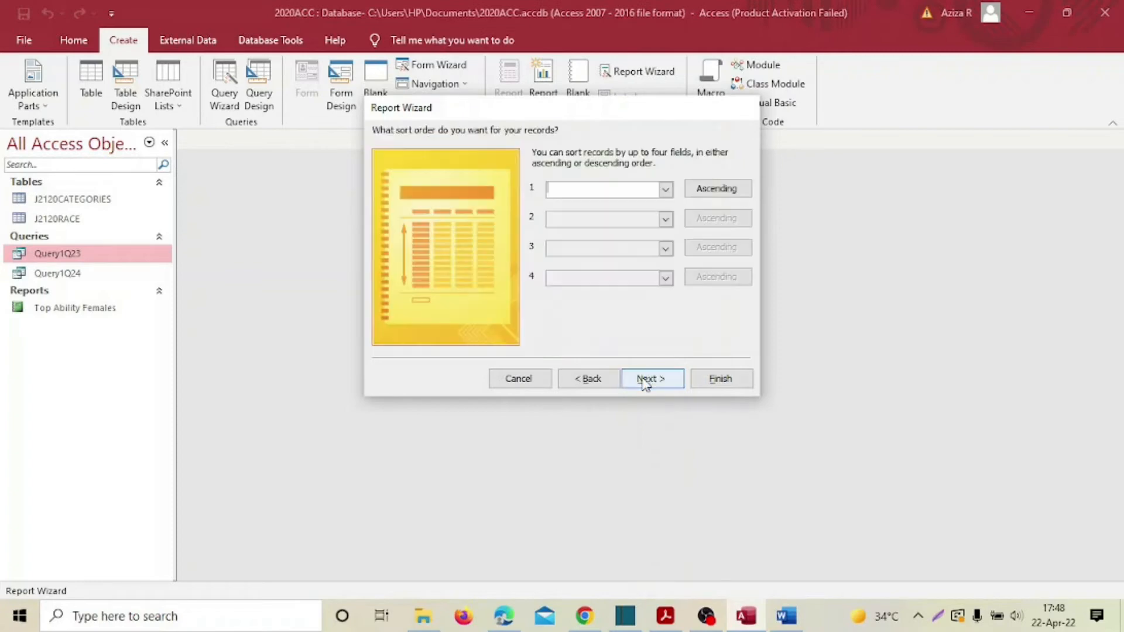
# Check the sort requirement in the exam paper and sort the report by Gender ascending and Age_Jan descending
pyautogui.click(662, 624)
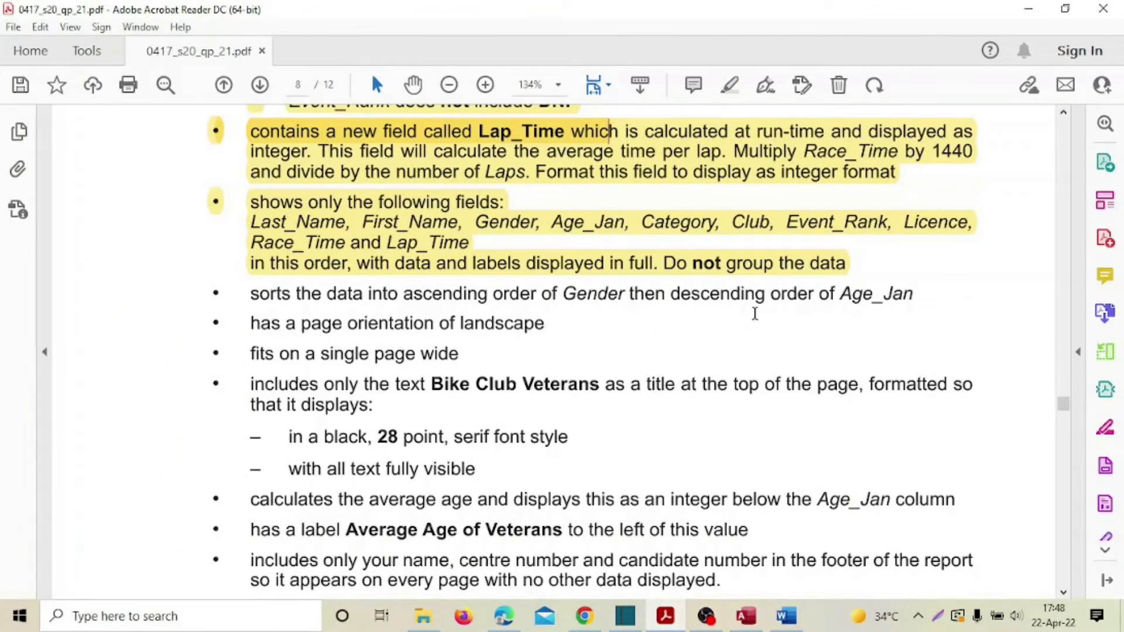
pyautogui.click(745, 616)
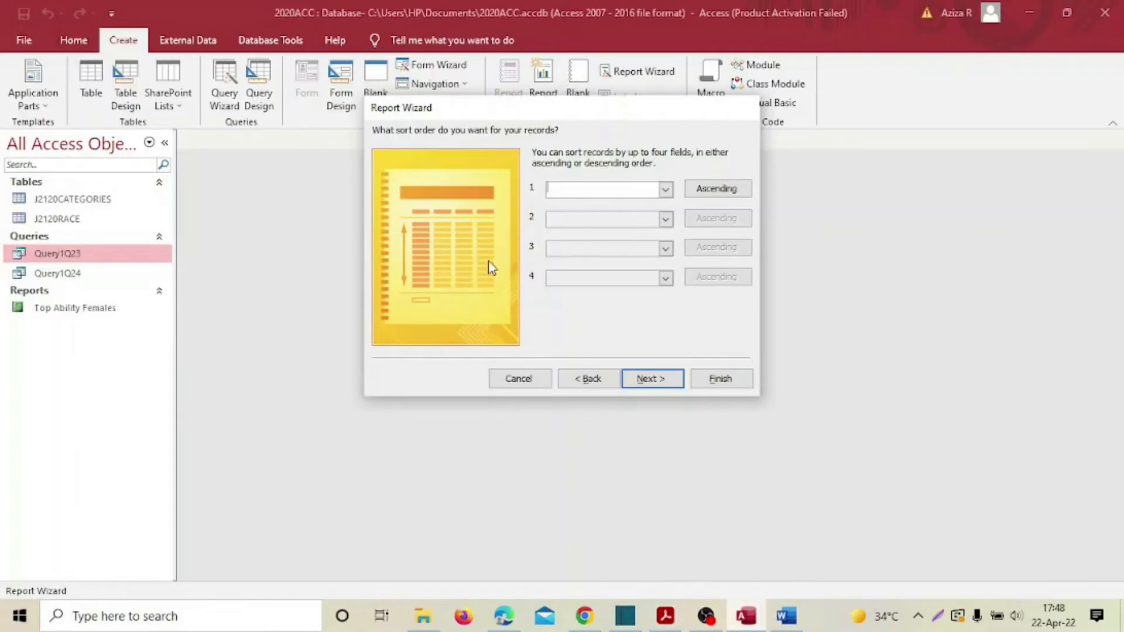
pyautogui.click(666, 189)
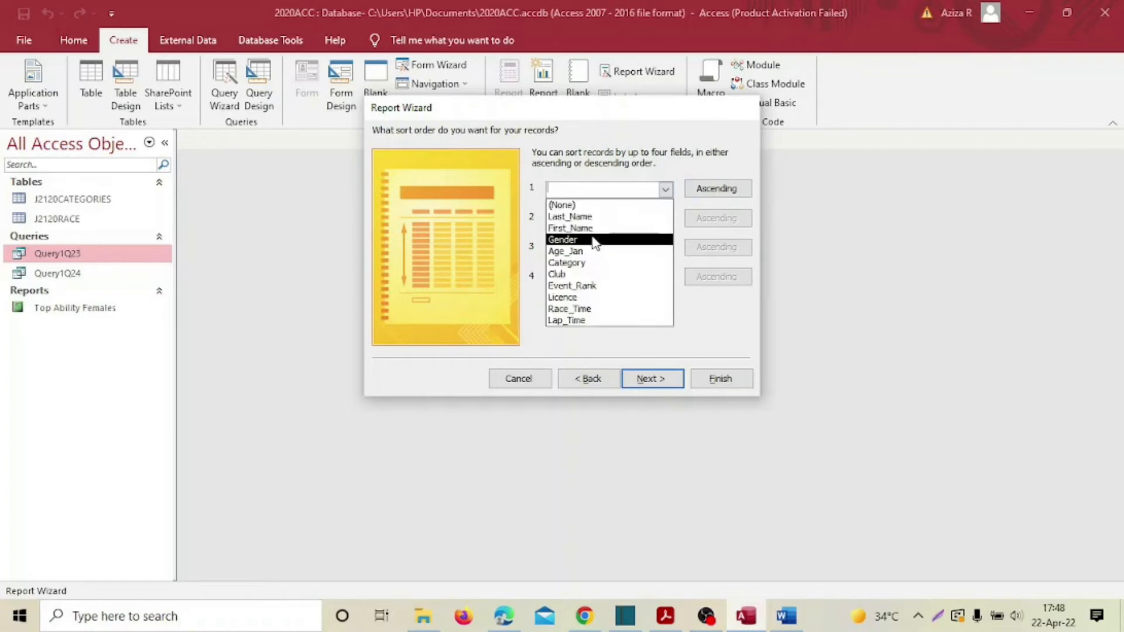
pyautogui.click(571, 239)
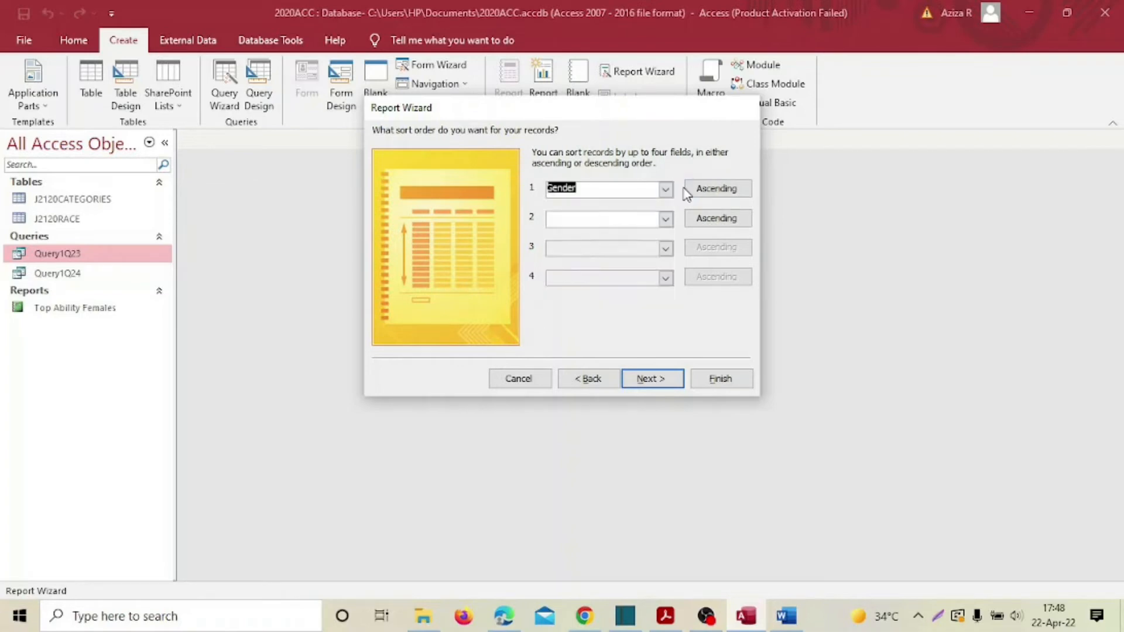
pyautogui.click(719, 220)
pyautogui.click(666, 218)
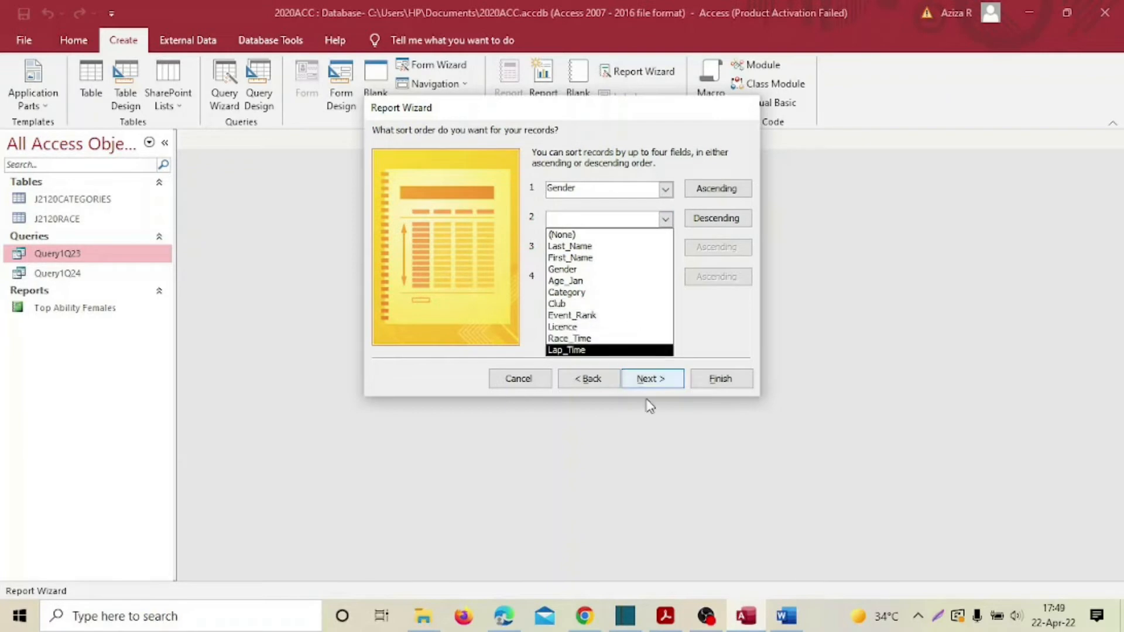
pyautogui.click(669, 617)
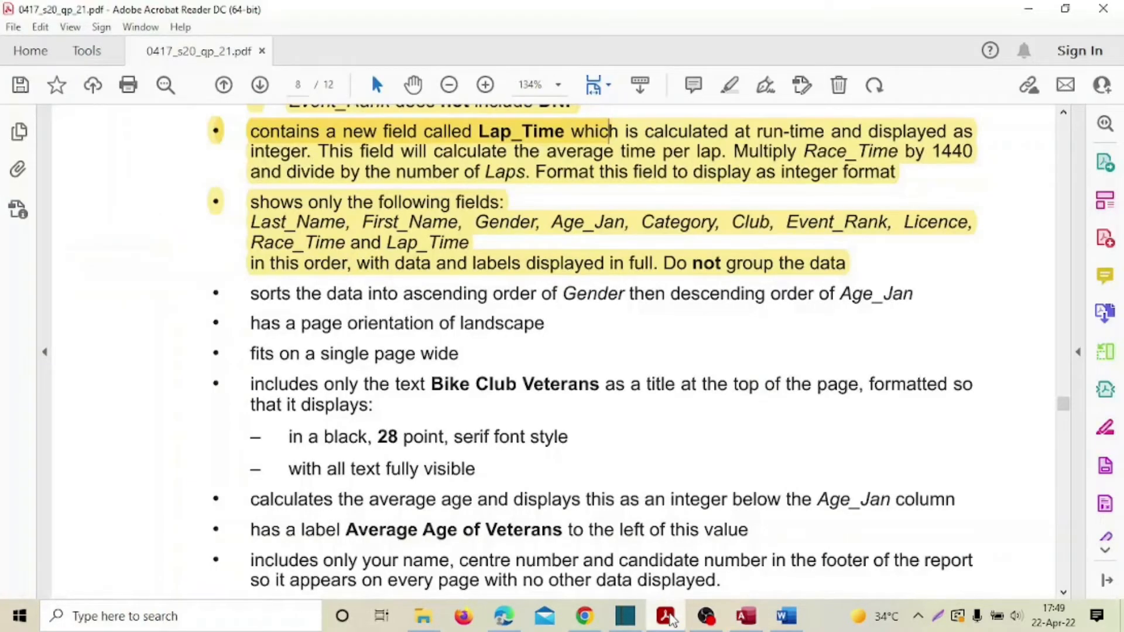
pyautogui.click(669, 618)
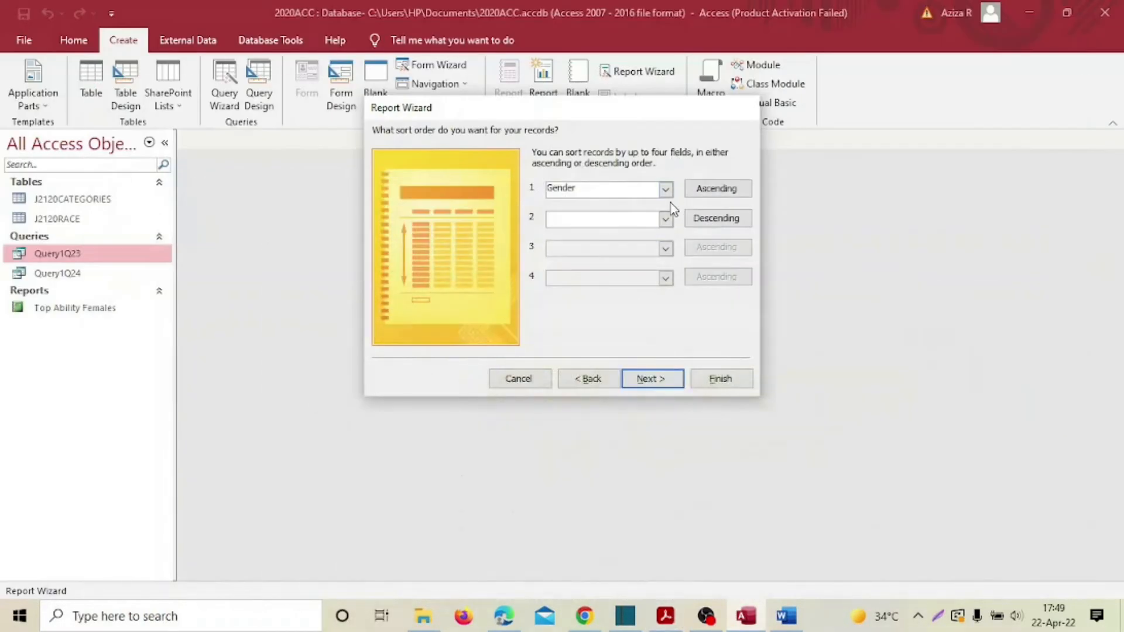
pyautogui.click(665, 219)
pyautogui.click(608, 282)
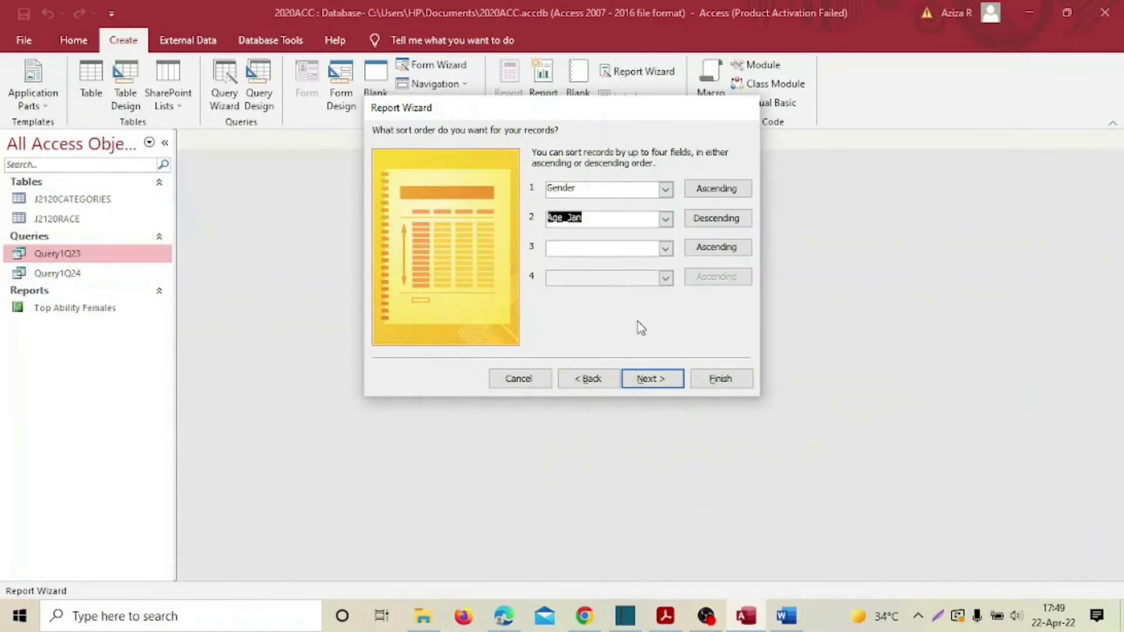
pyautogui.click(652, 379)
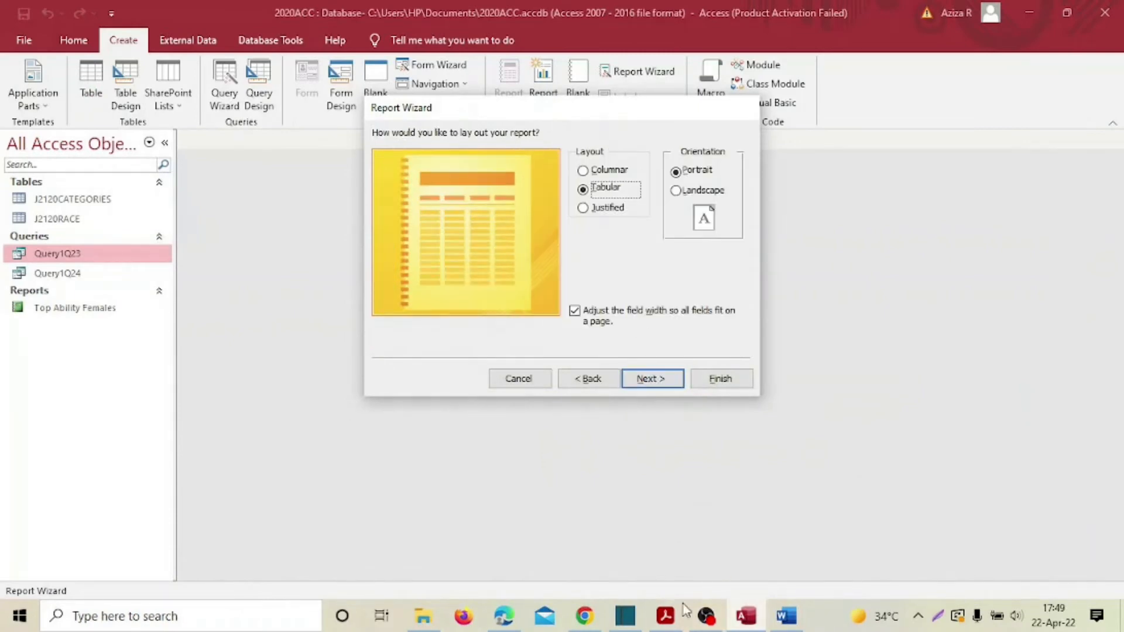
# Check the exam paper's layout requirement and set the tabular report to landscape orientation
pyautogui.click(662, 625)
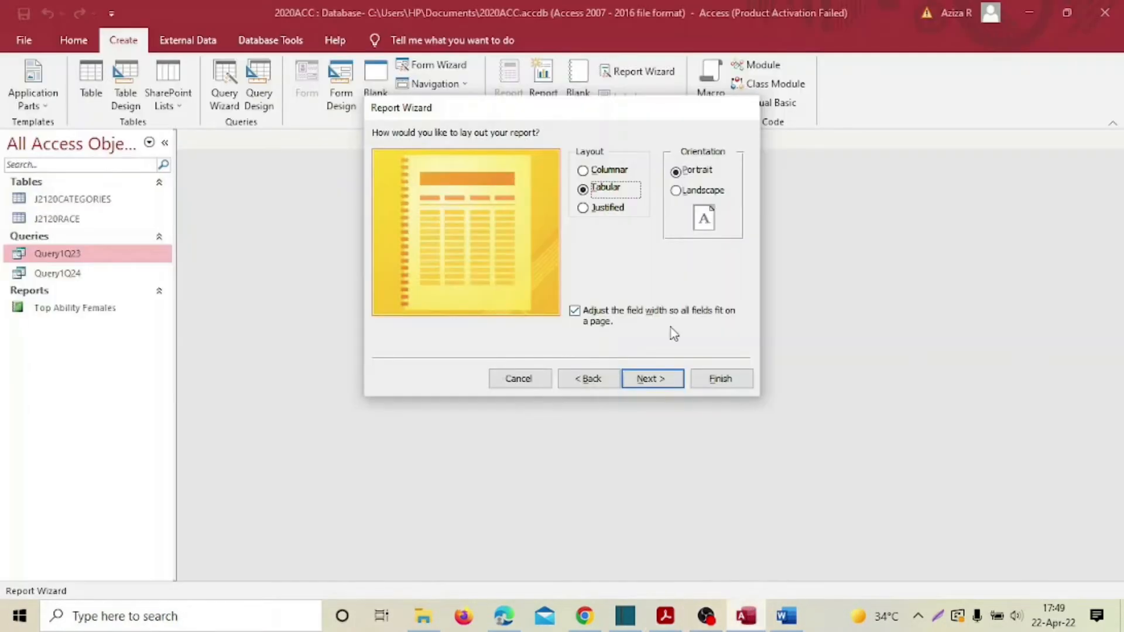
pyautogui.click(745, 617)
pyautogui.click(695, 193)
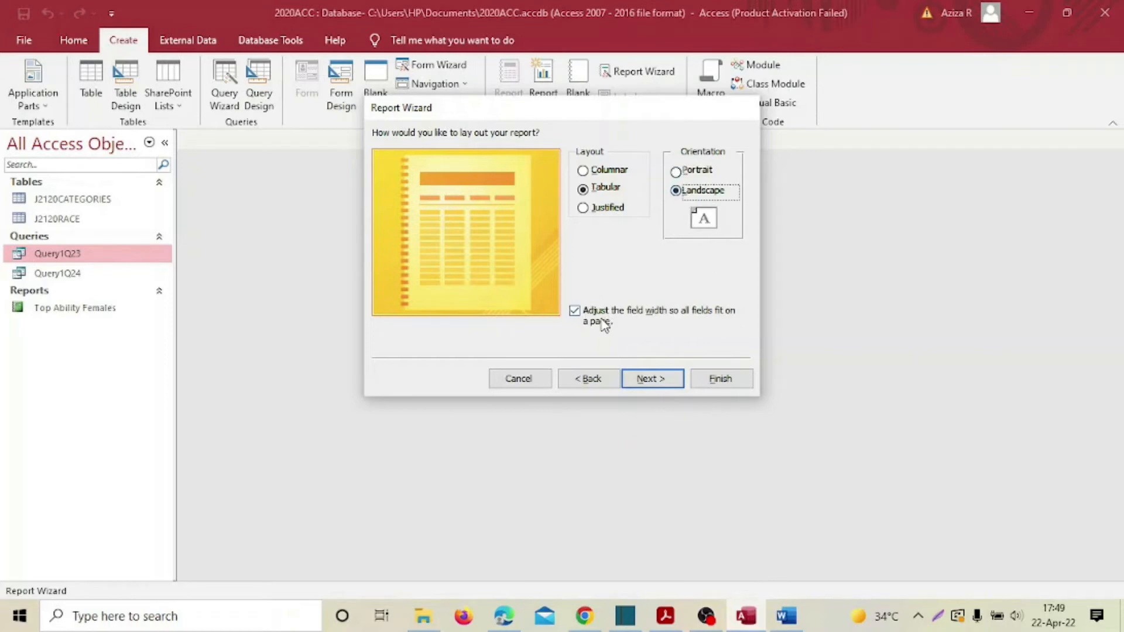
pyautogui.click(648, 379)
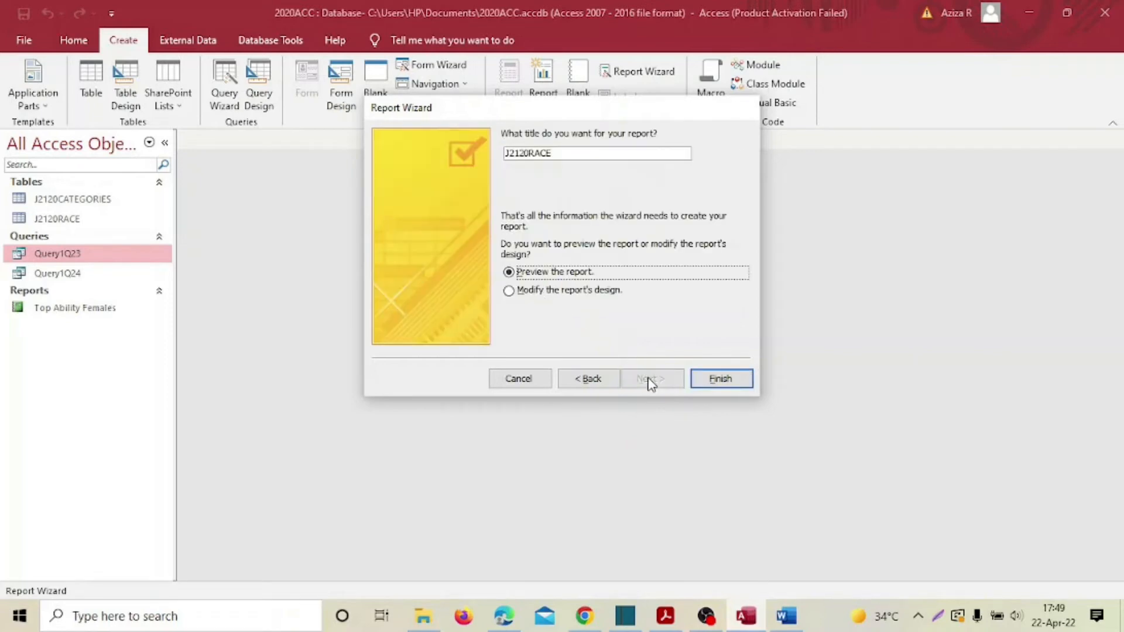
# Title the report Bike Club Veterans as the exam paper requires and finish the wizard with the report open for design changes
pyautogui.click(665, 616)
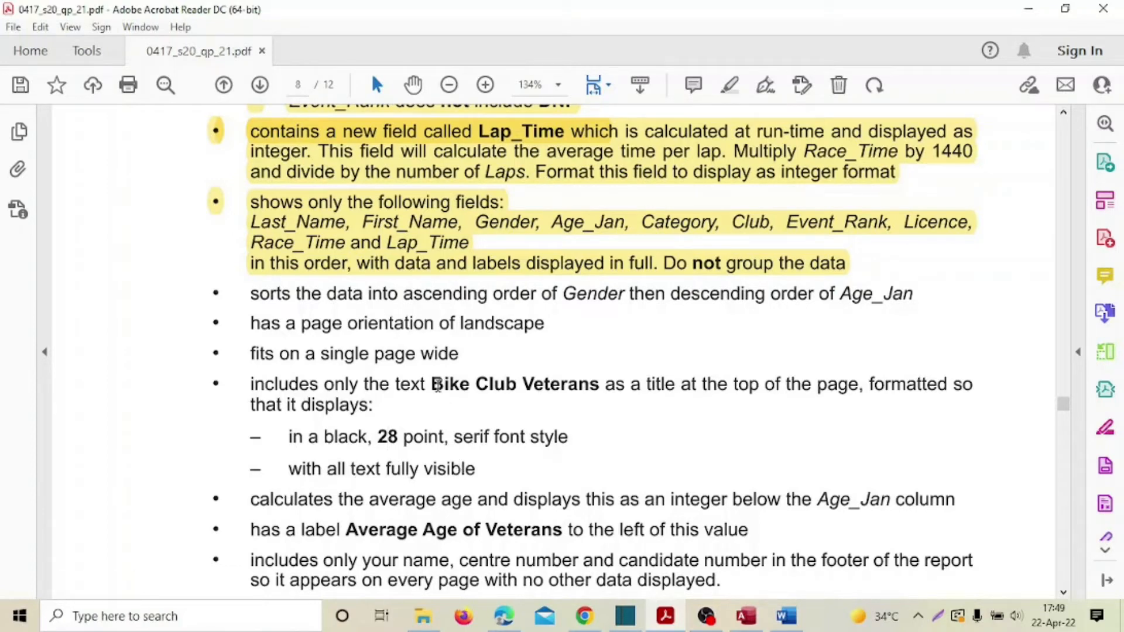
pyautogui.click(747, 603)
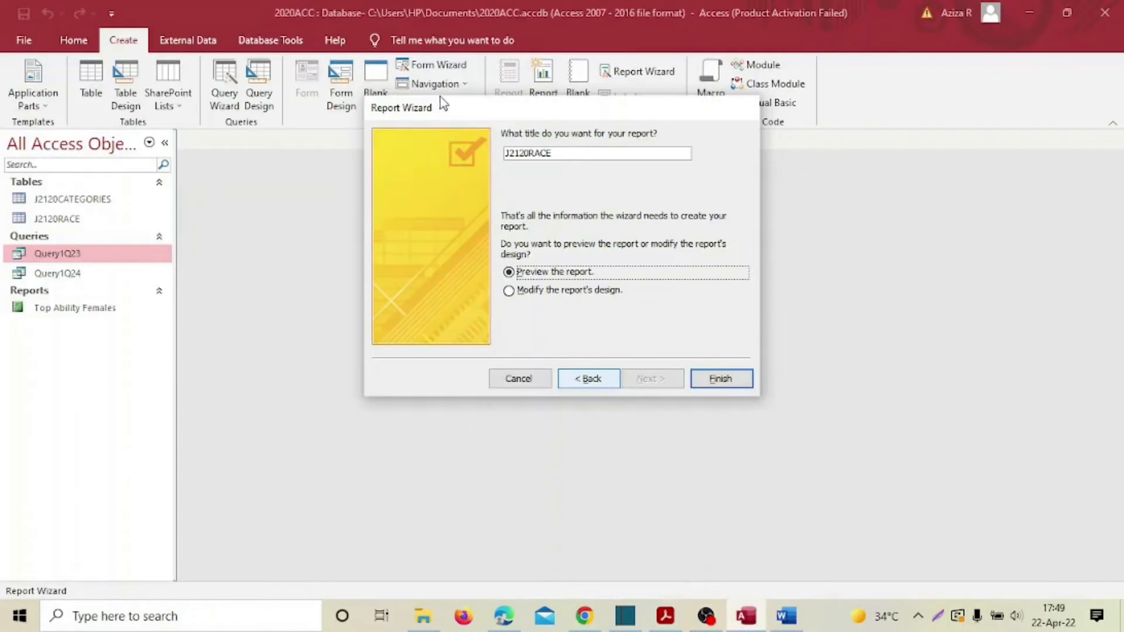
pyautogui.moveTo(560, 152); pyautogui.dragTo(411, 151)
pyautogui.write('Bike Club Vete')
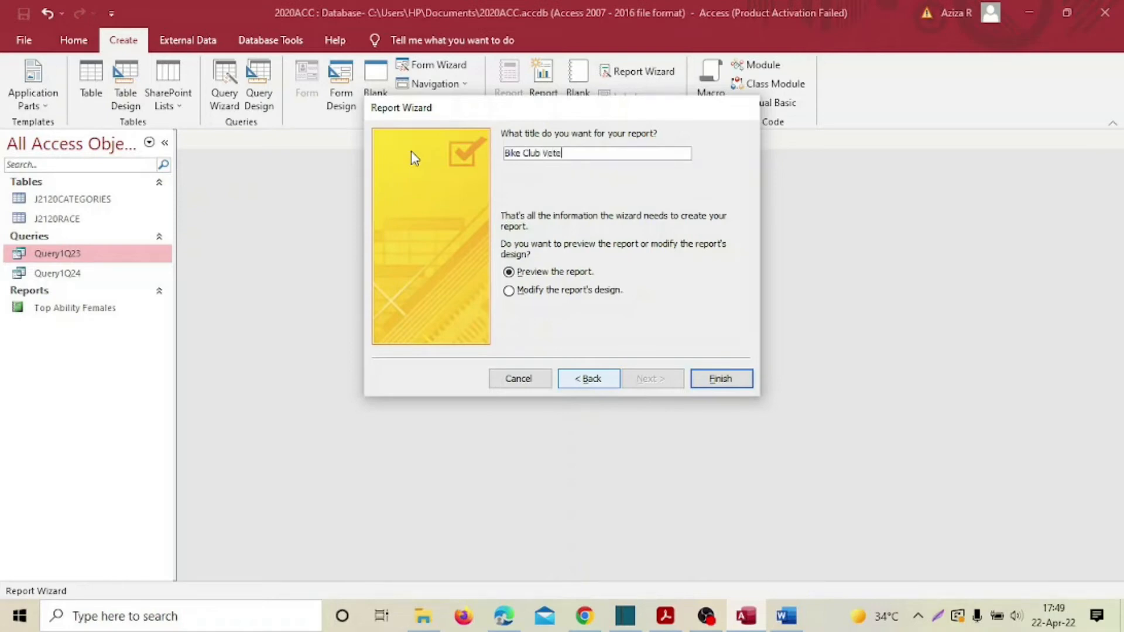
pyautogui.write('rans')
pyautogui.click(508, 290)
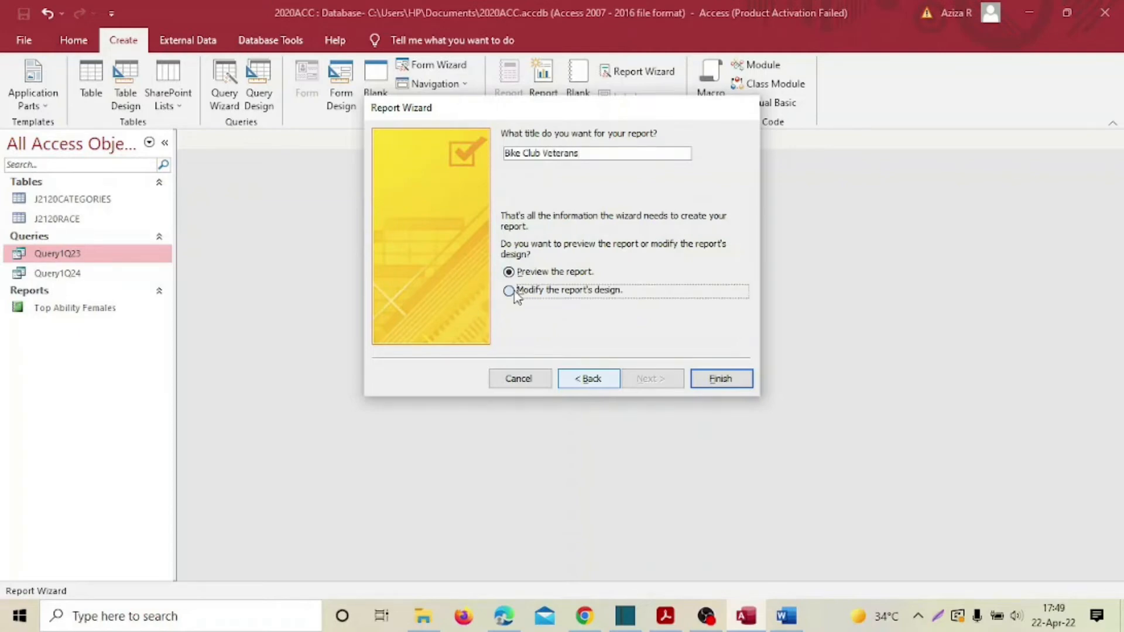
pyautogui.click(704, 378)
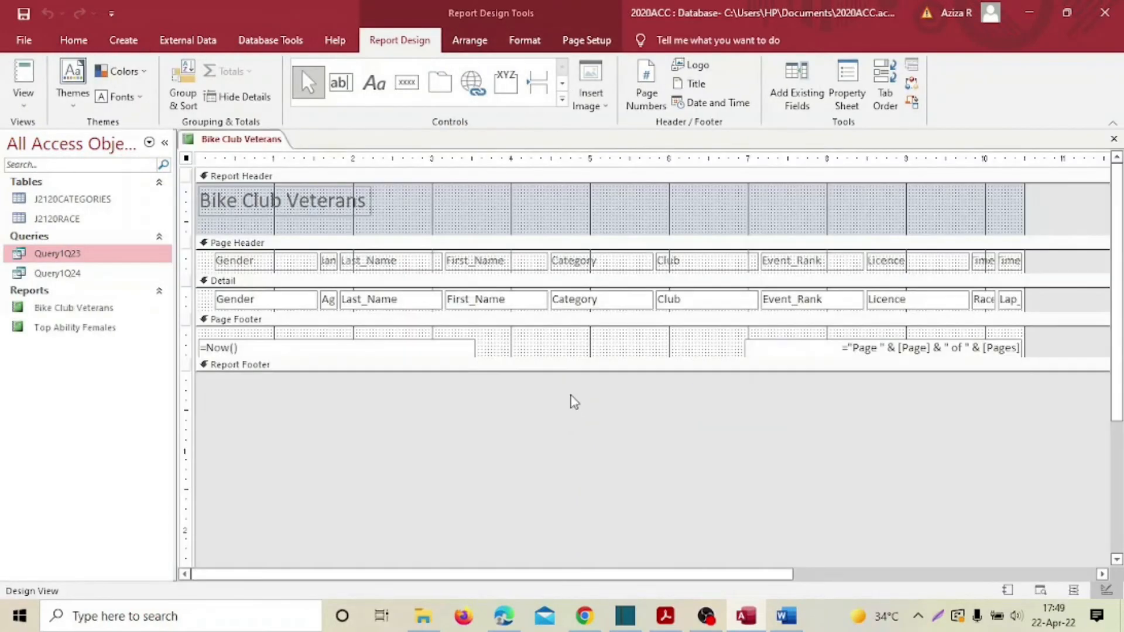
# Check the title formatting in the exam paper and set the Bike Club Veterans heading to 28 point and black
pyautogui.click(288, 195)
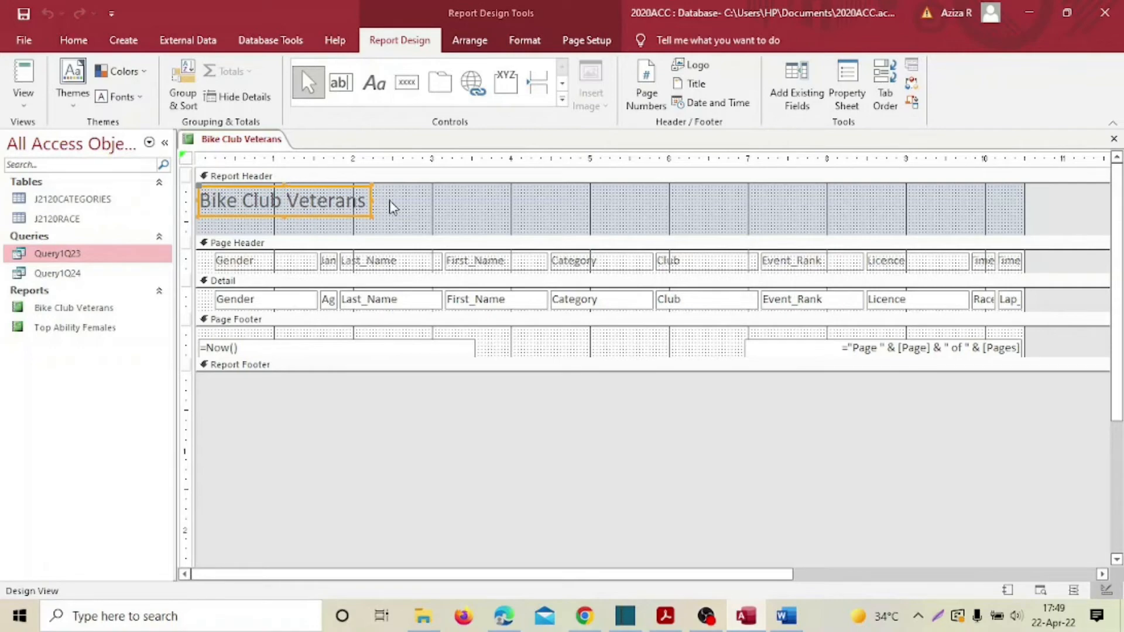
pyautogui.click(673, 617)
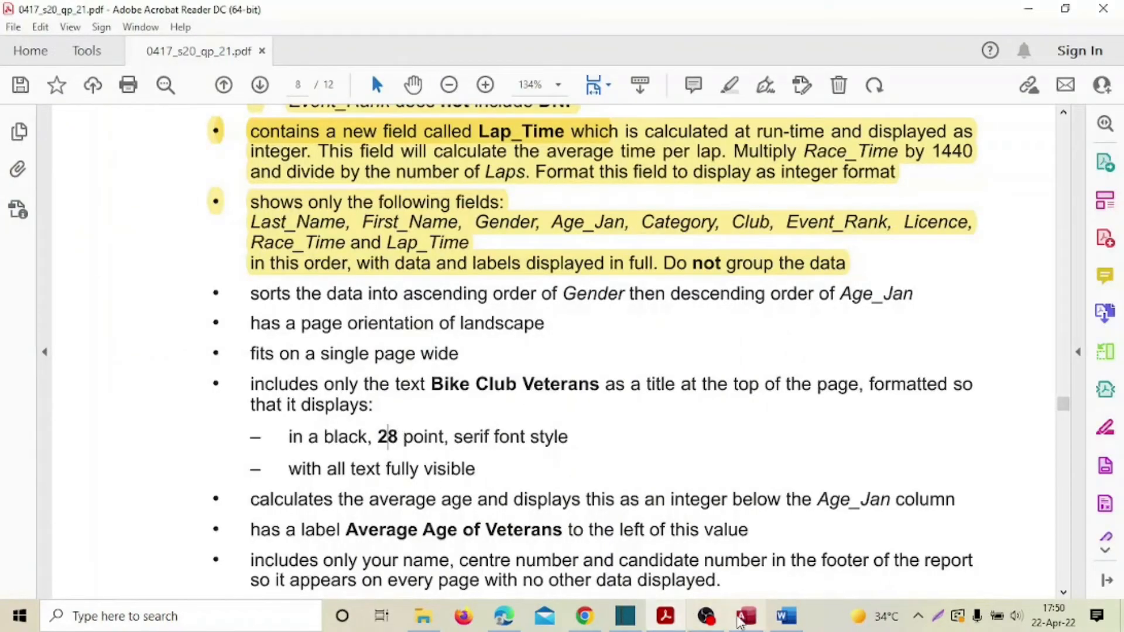
pyautogui.hotkey('alt', 'Tab')
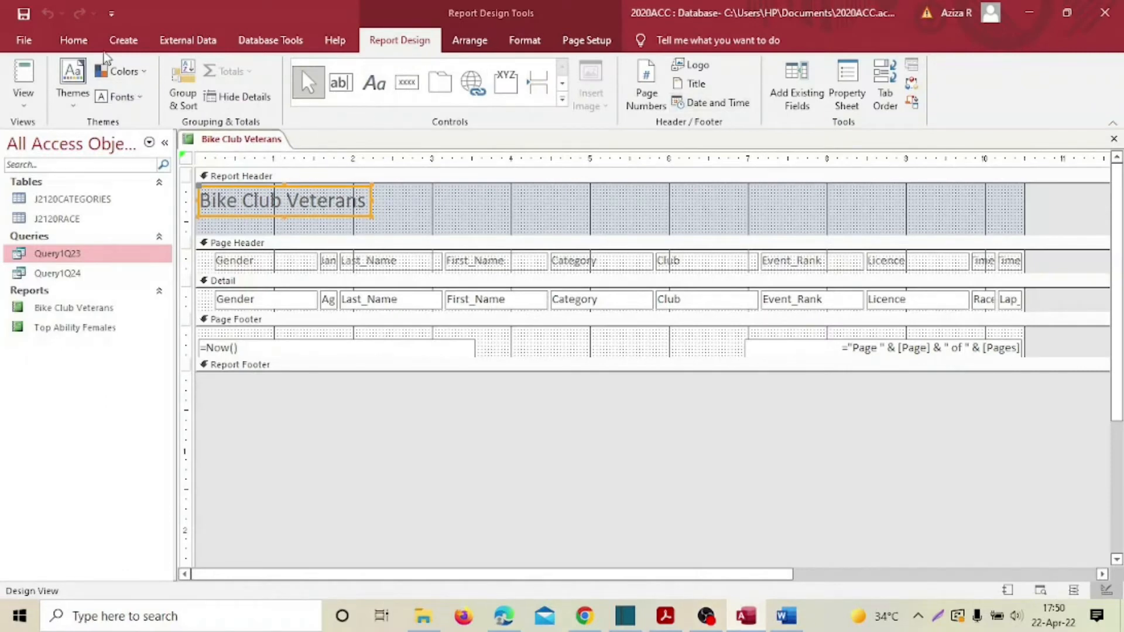
pyautogui.click(73, 39)
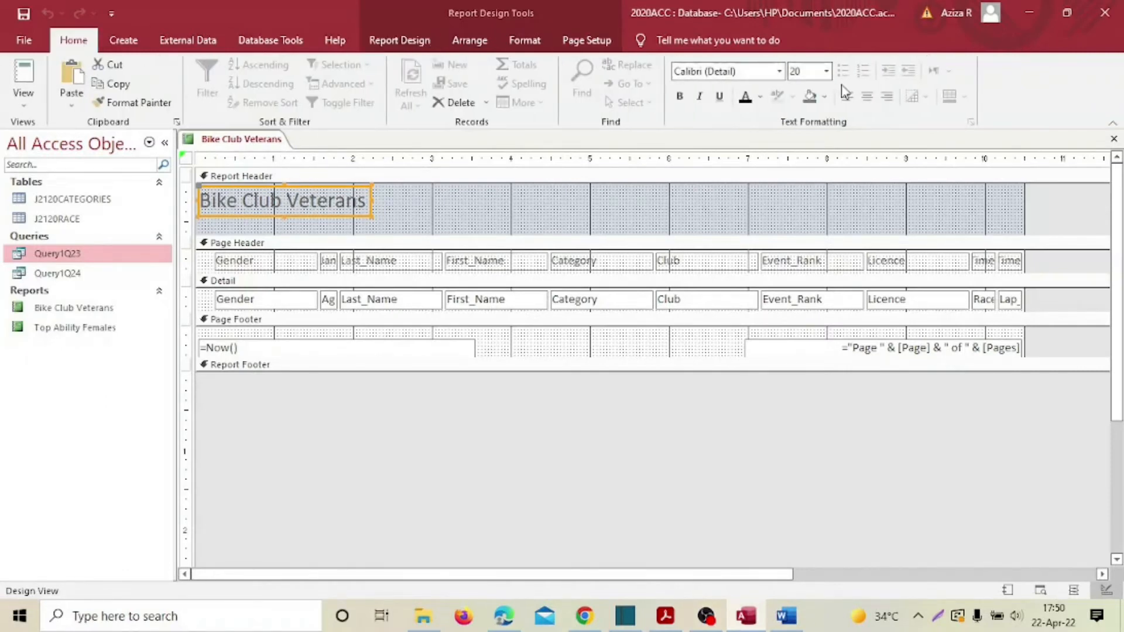
pyautogui.click(826, 71)
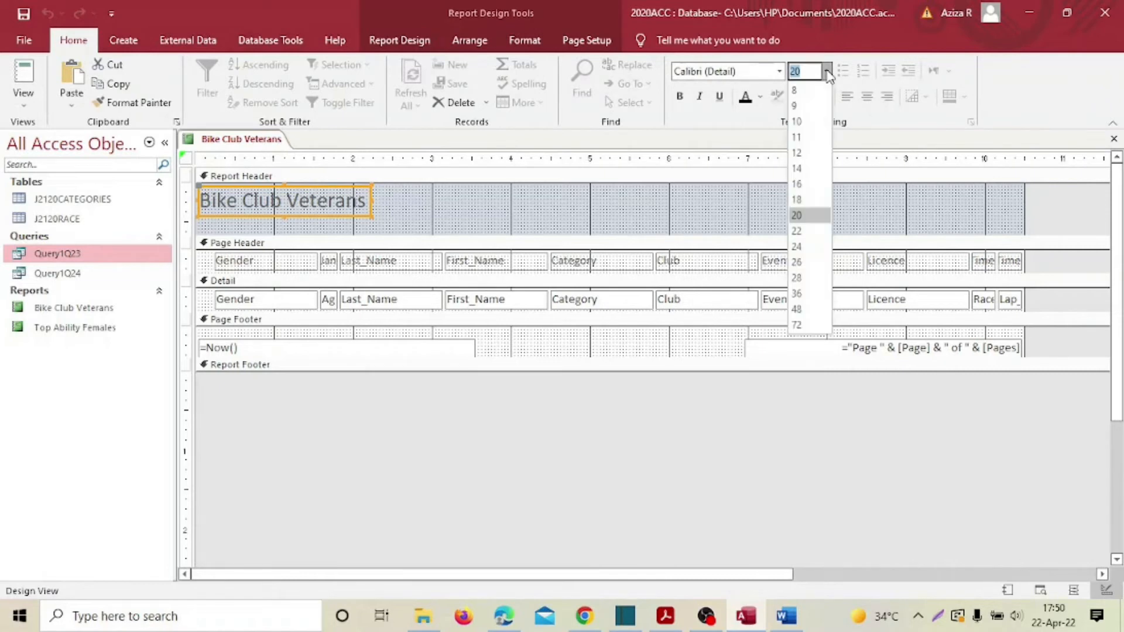
pyautogui.click(814, 277)
pyautogui.click(751, 104)
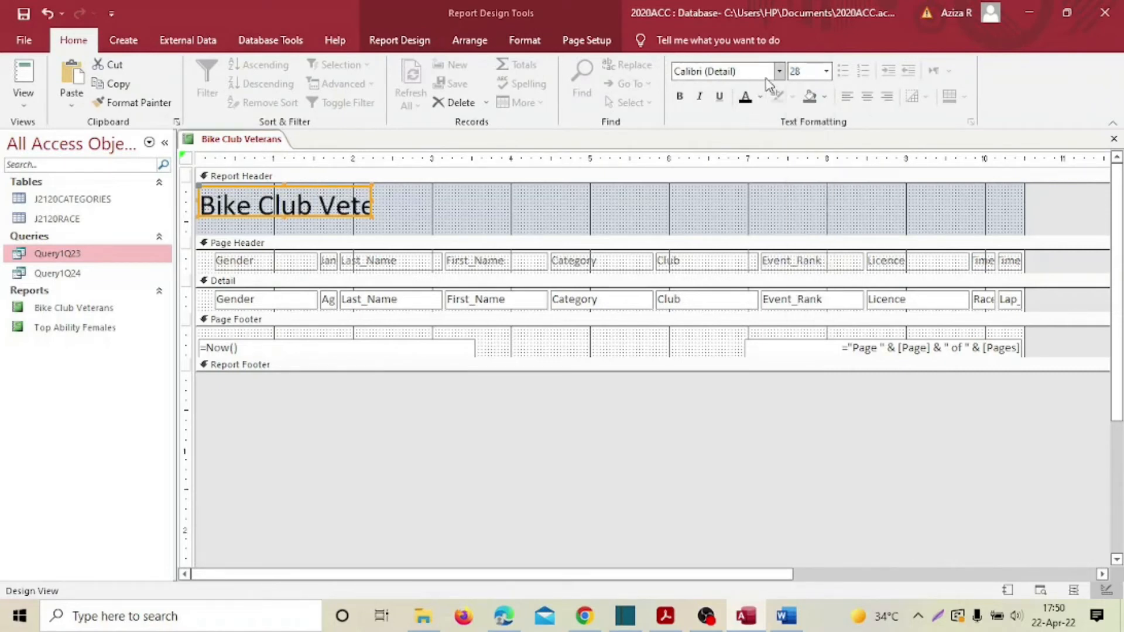
# Change the report title's font to Microsoft Sans Serif and widen its label to about the 5.5 mark on the ruler
pyautogui.click(778, 71)
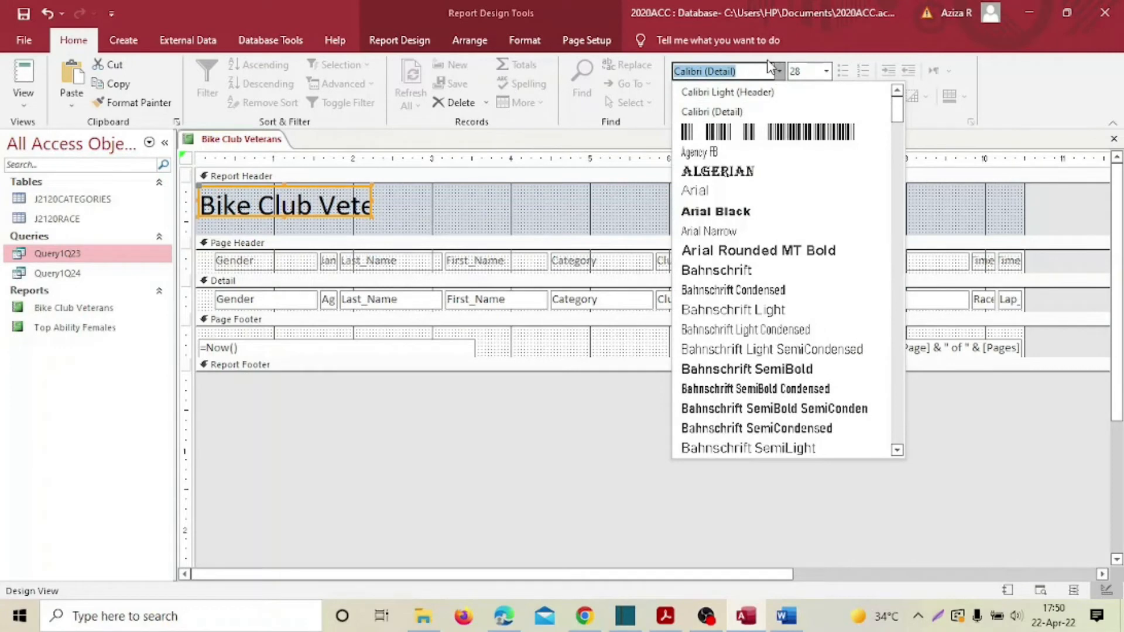
pyautogui.write('Microsoft Himalaya')
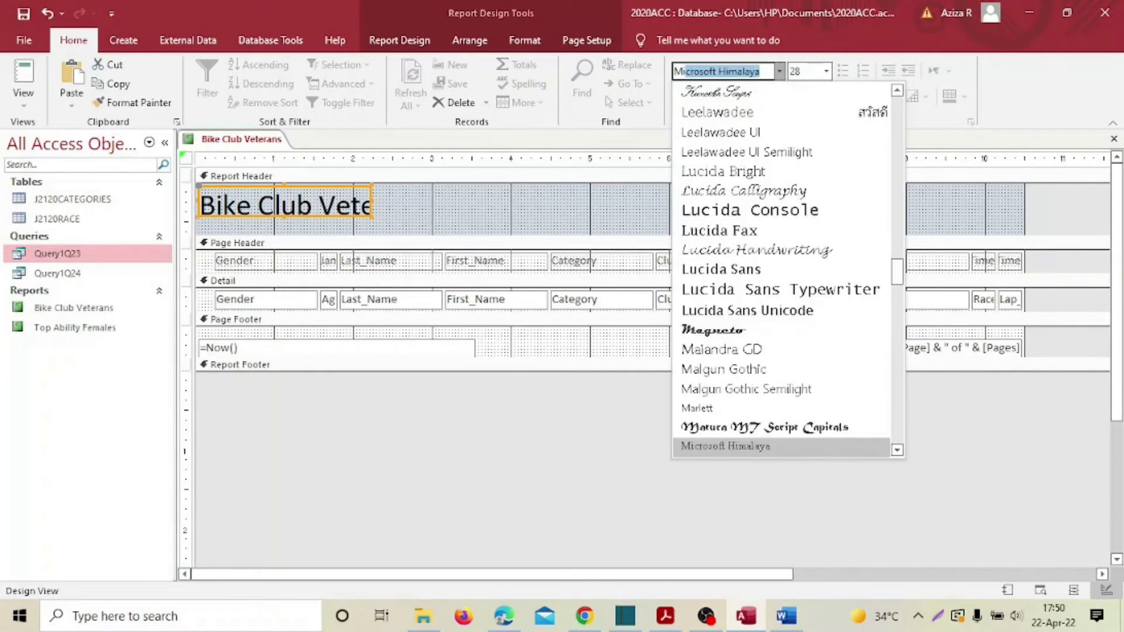
pyautogui.click(897, 450)
pyautogui.click(897, 450)
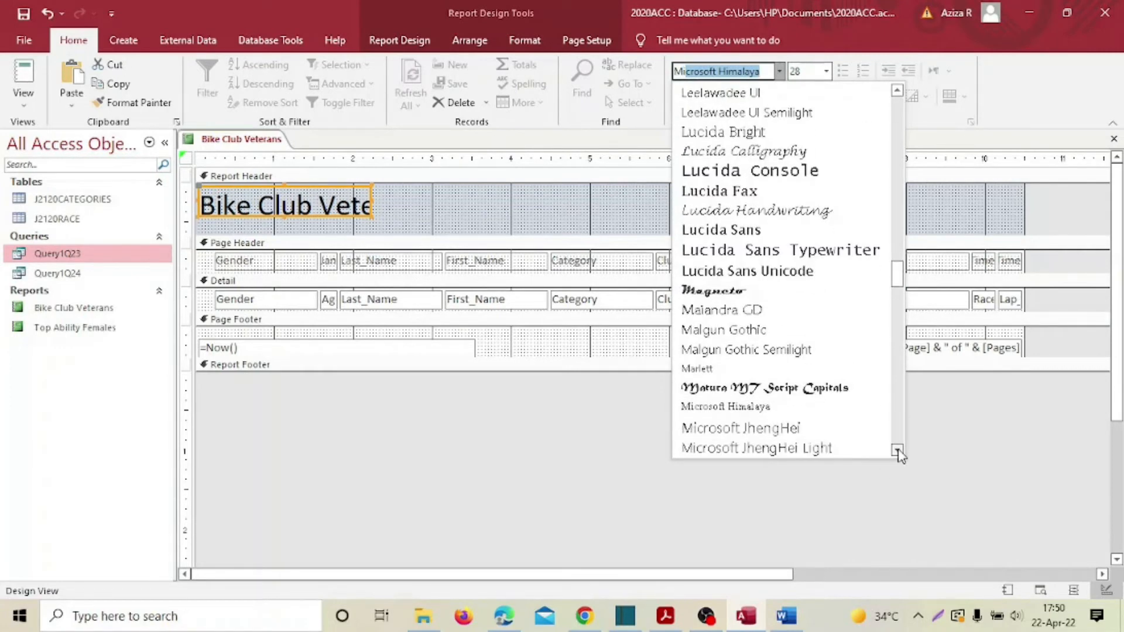
pyautogui.click(897, 450)
pyautogui.click(897, 450)
pyautogui.click(761, 435)
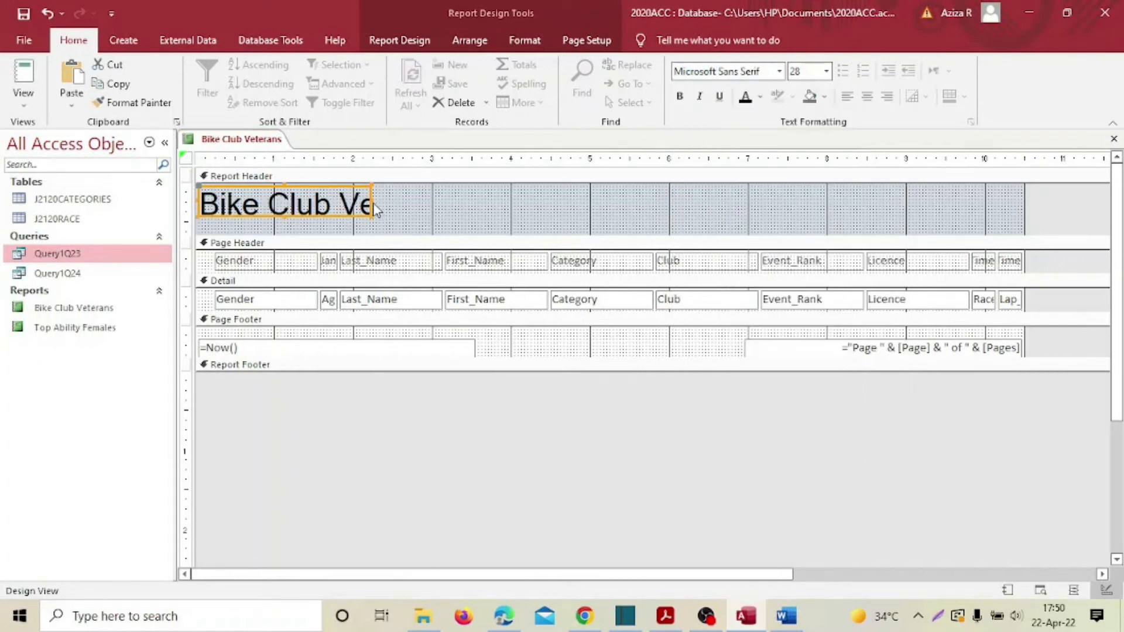
pyautogui.moveTo(375, 209); pyautogui.dragTo(635, 205)
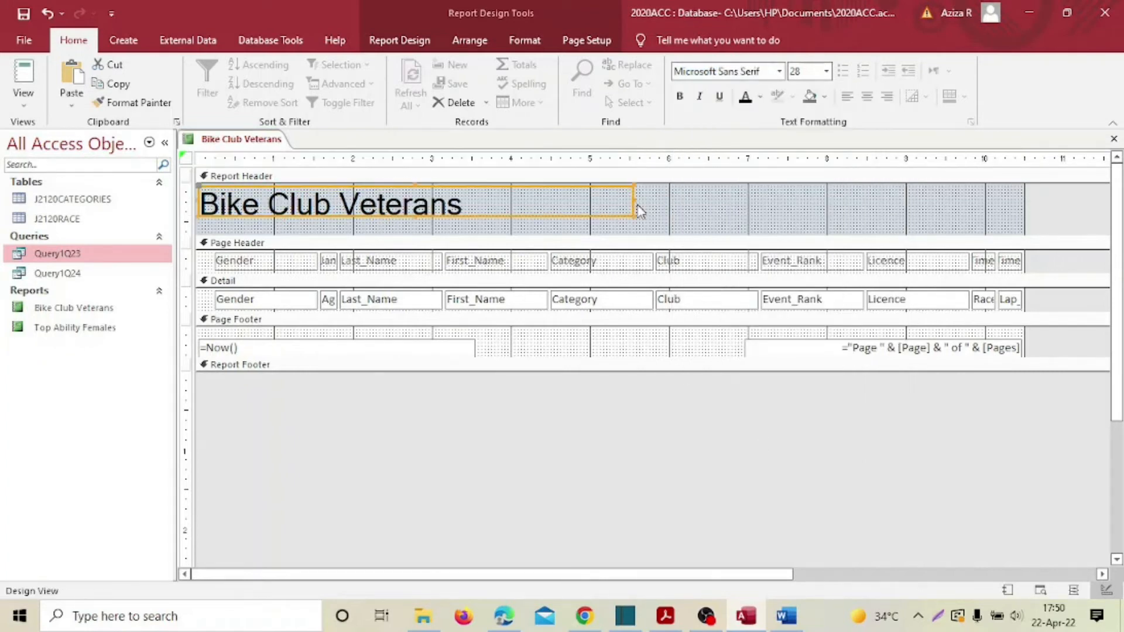
# Highlight the completed requirements in the exam paper, from the Gender and Age_Jan sort order through to the title's full visibility
pyautogui.click(665, 615)
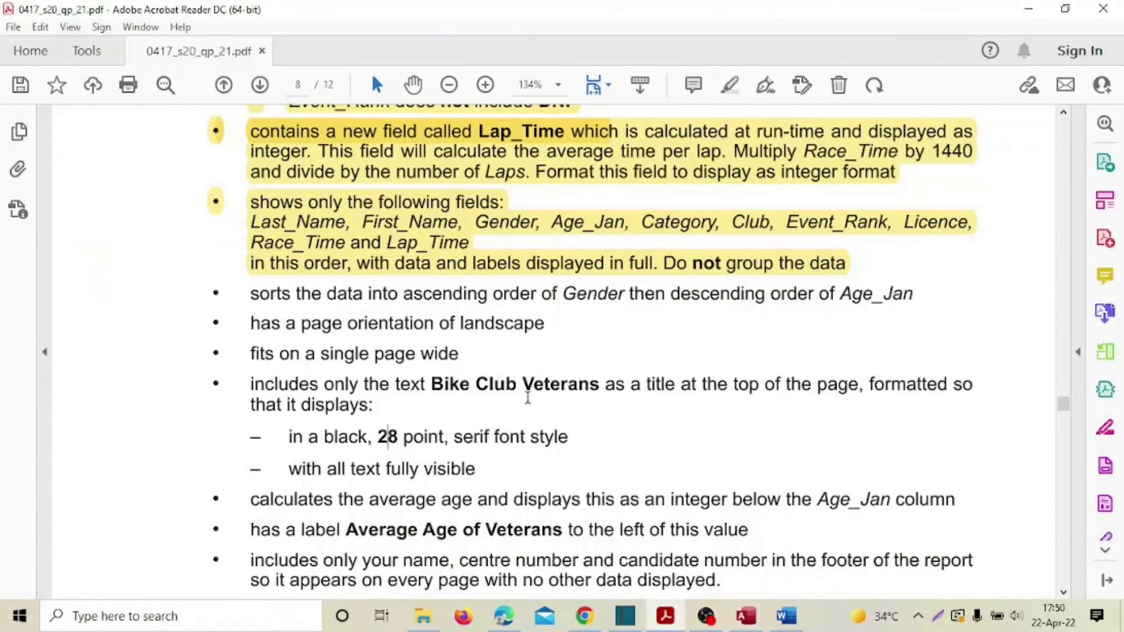
pyautogui.scroll(-3, 522, 411)
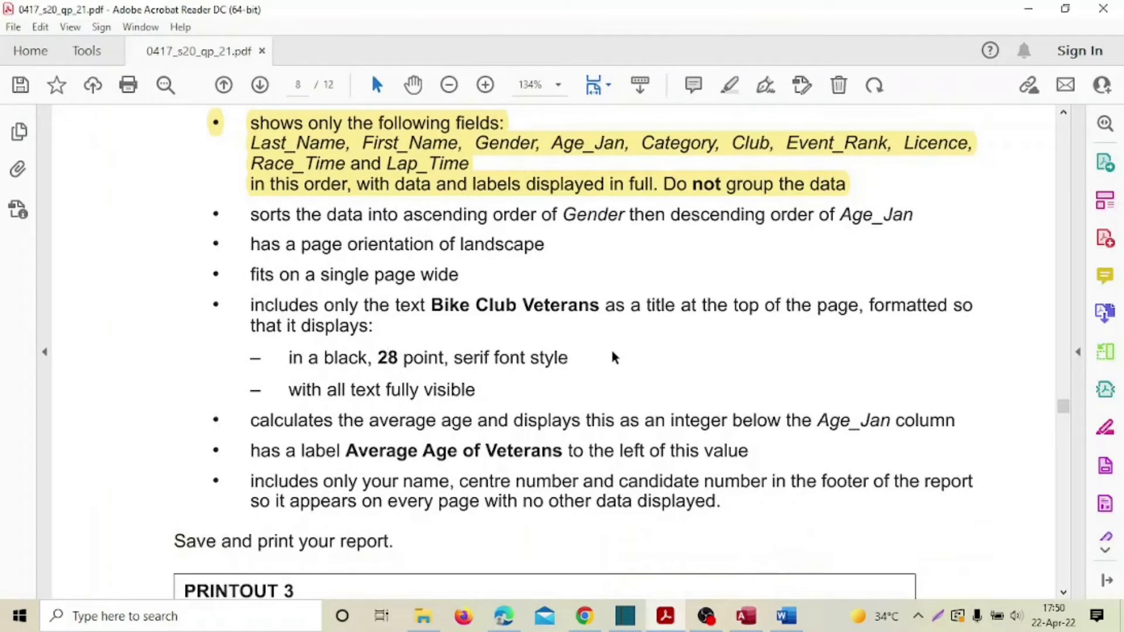
pyautogui.moveTo(229, 230); pyautogui.dragTo(475, 388)
pyautogui.scroll(-2, 492, 366)
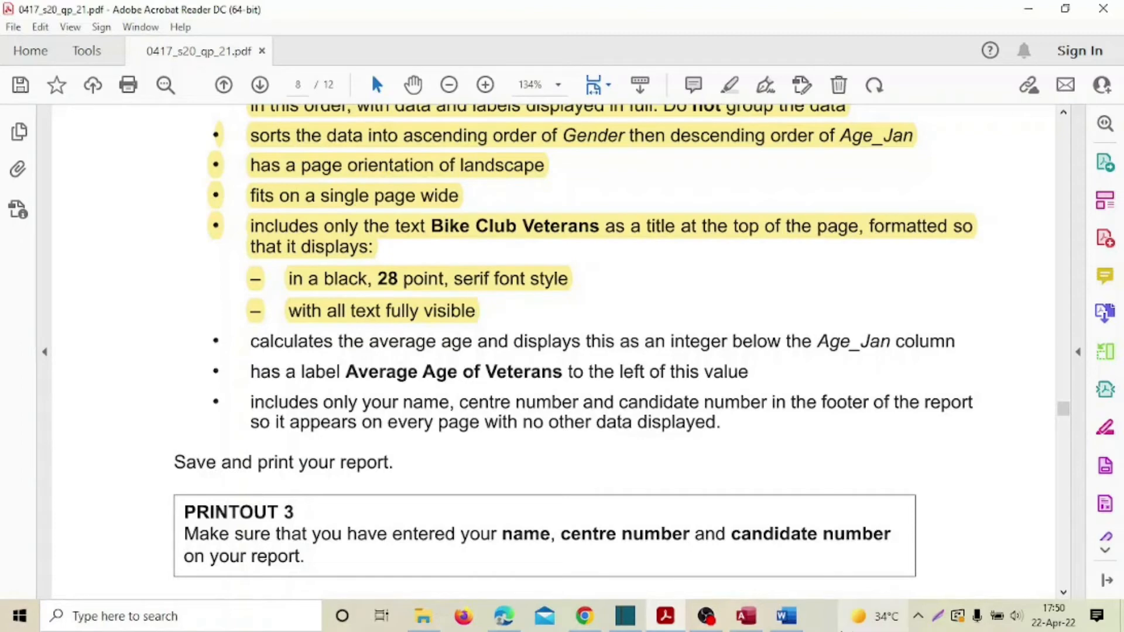
# Return to the Access report, make the Bike Club Veterans title label slightly taller, and switch to Layout View
pyautogui.click(745, 615)
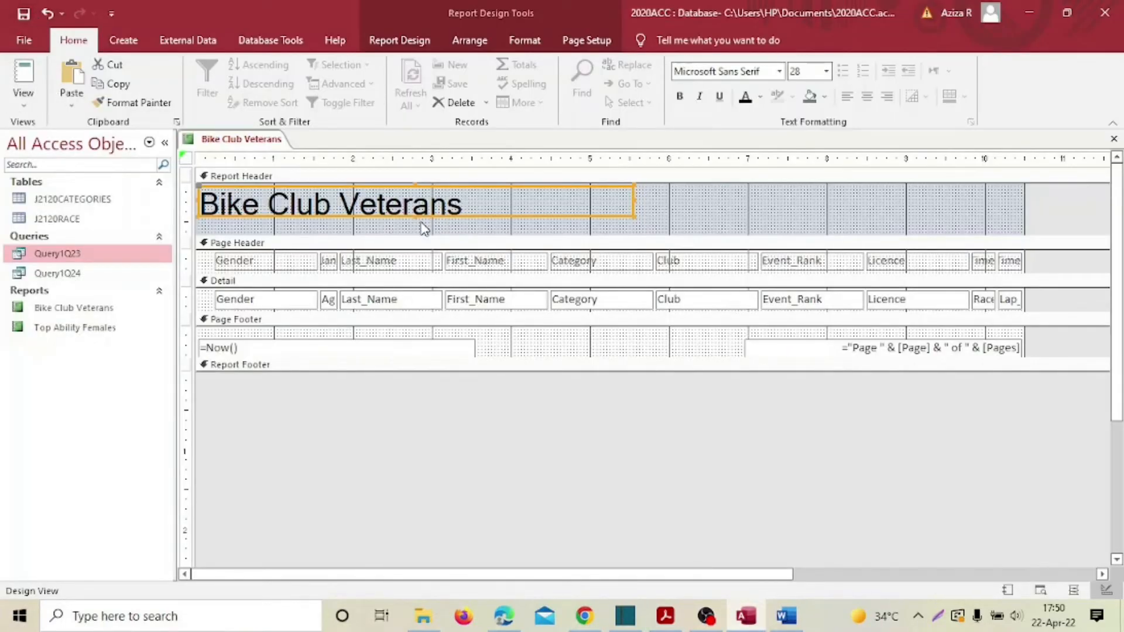
pyautogui.moveTo(415, 216); pyautogui.dragTo(417, 225)
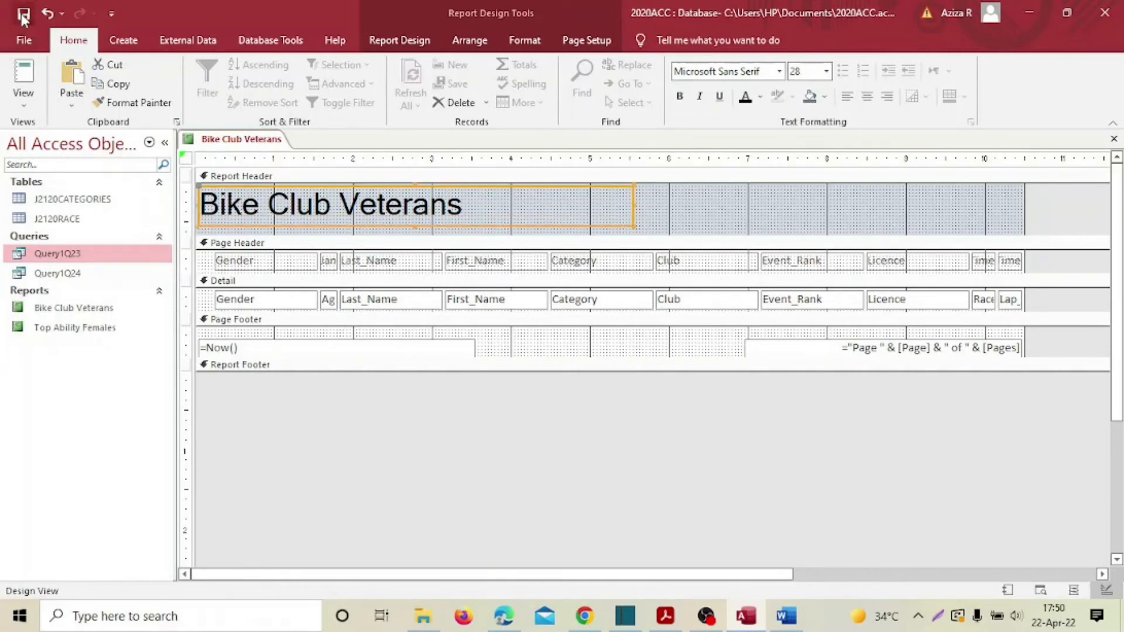
pyautogui.click(25, 104)
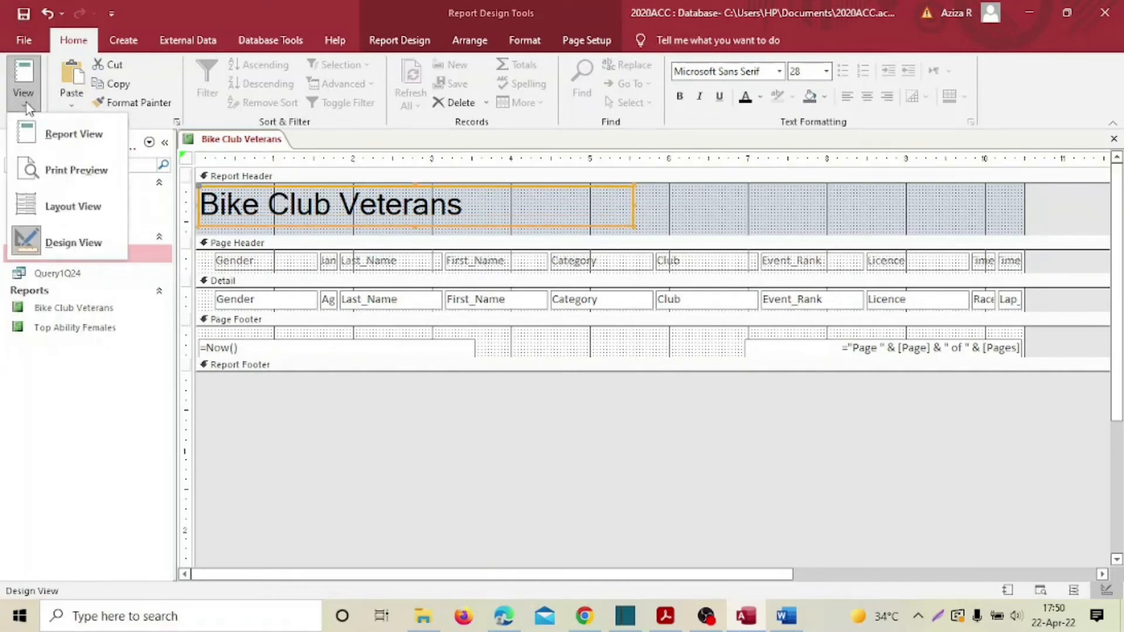
pyautogui.click(60, 207)
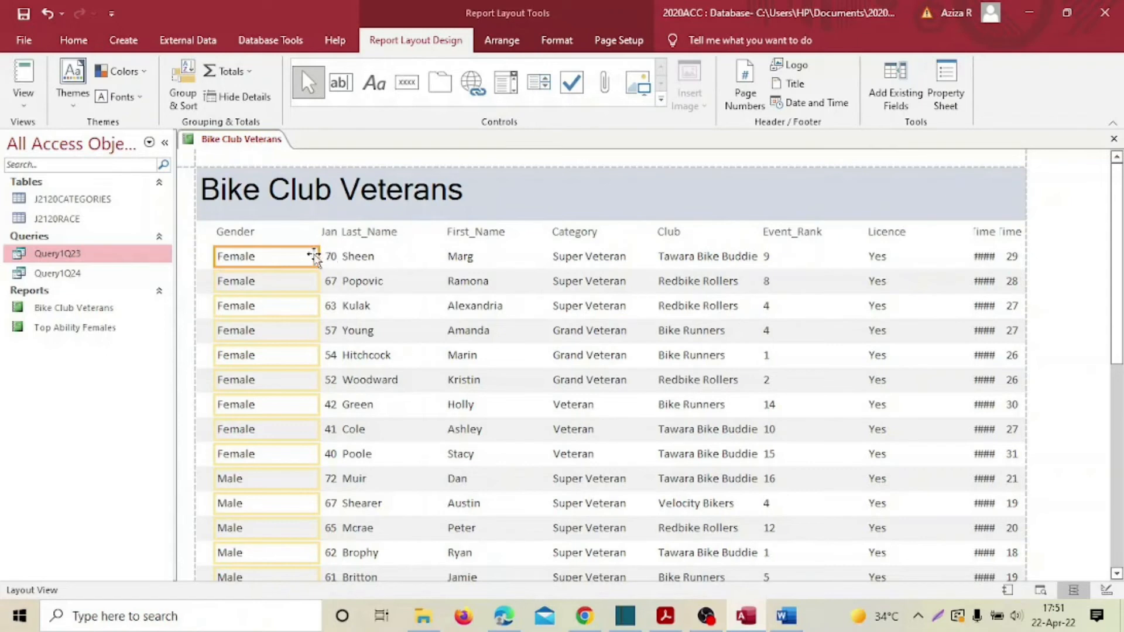
# Narrow the Gender data column, widen the Age_Jan heading to show its full text, and shift its values beneath it
pyautogui.moveTo(319, 255); pyautogui.dragTo(281, 256)
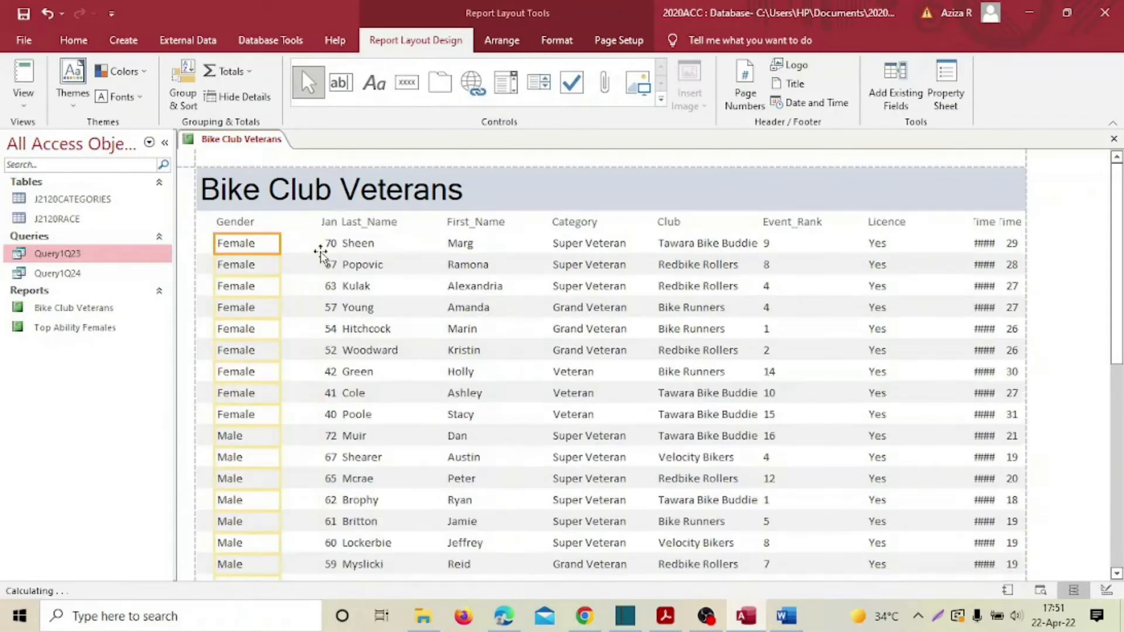
pyautogui.click(328, 223)
pyautogui.moveTo(321, 223); pyautogui.dragTo(275, 224)
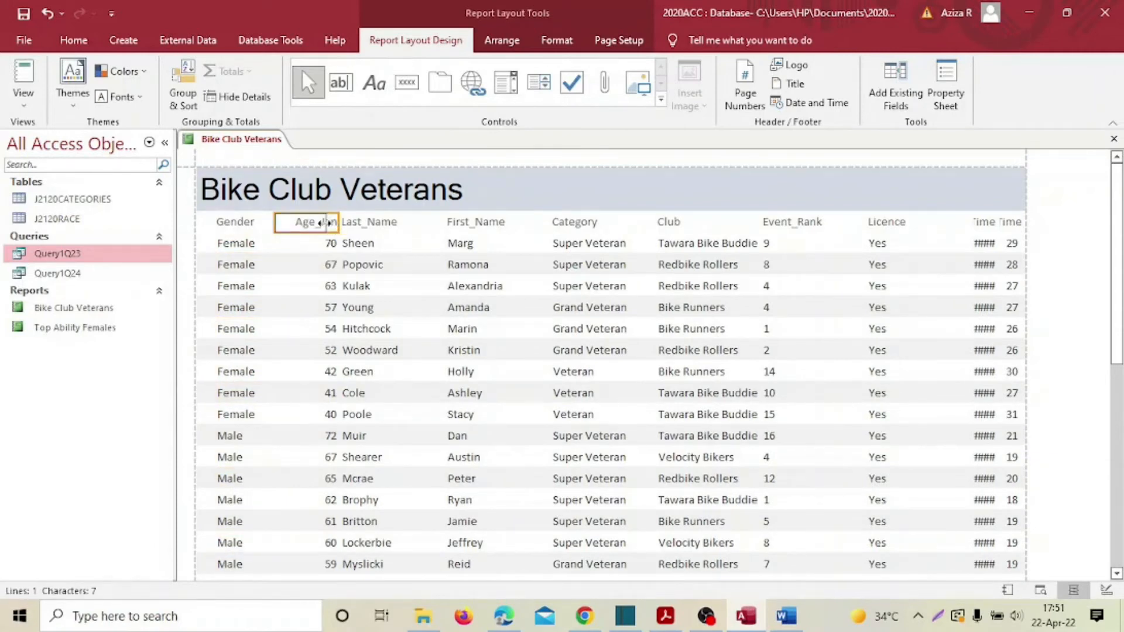
pyautogui.click(323, 243)
pyautogui.moveTo(329, 245); pyautogui.dragTo(309, 245)
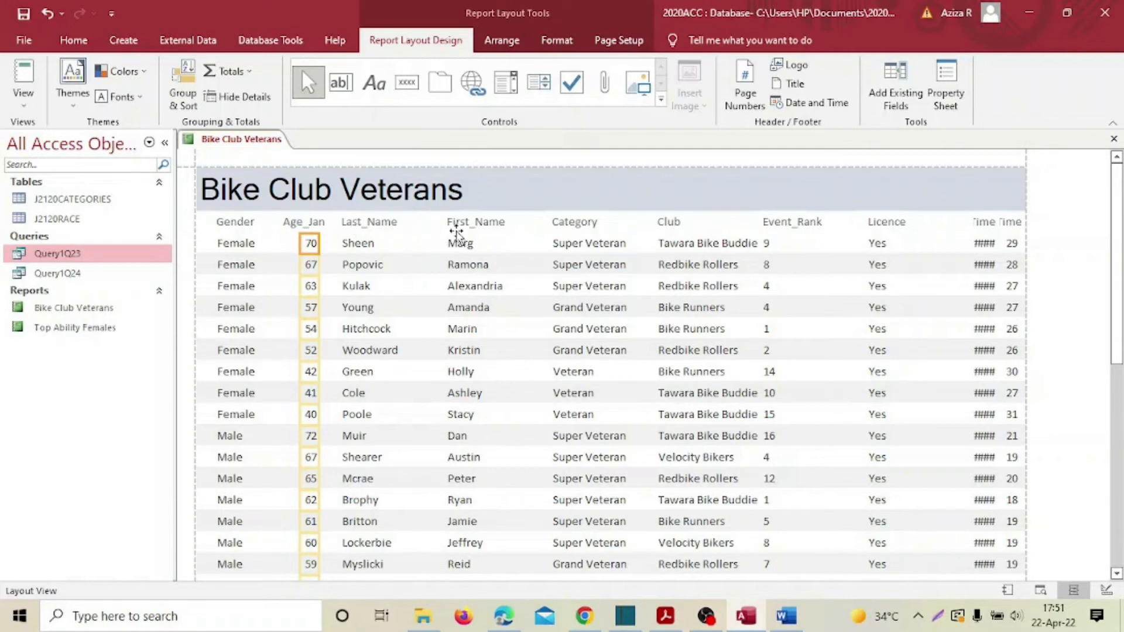
# Move the First_Name heading and data closer to Last_Name and narrow the First_Name data column
pyautogui.click(479, 225)
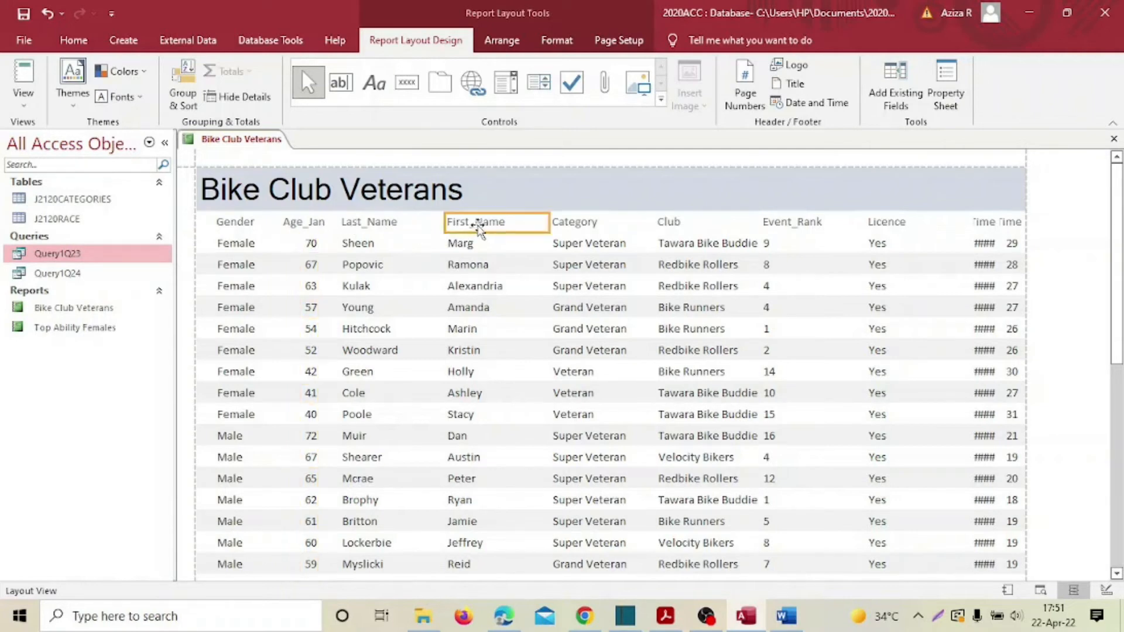
pyautogui.moveTo(480, 228); pyautogui.dragTo(462, 229)
pyautogui.click(461, 242)
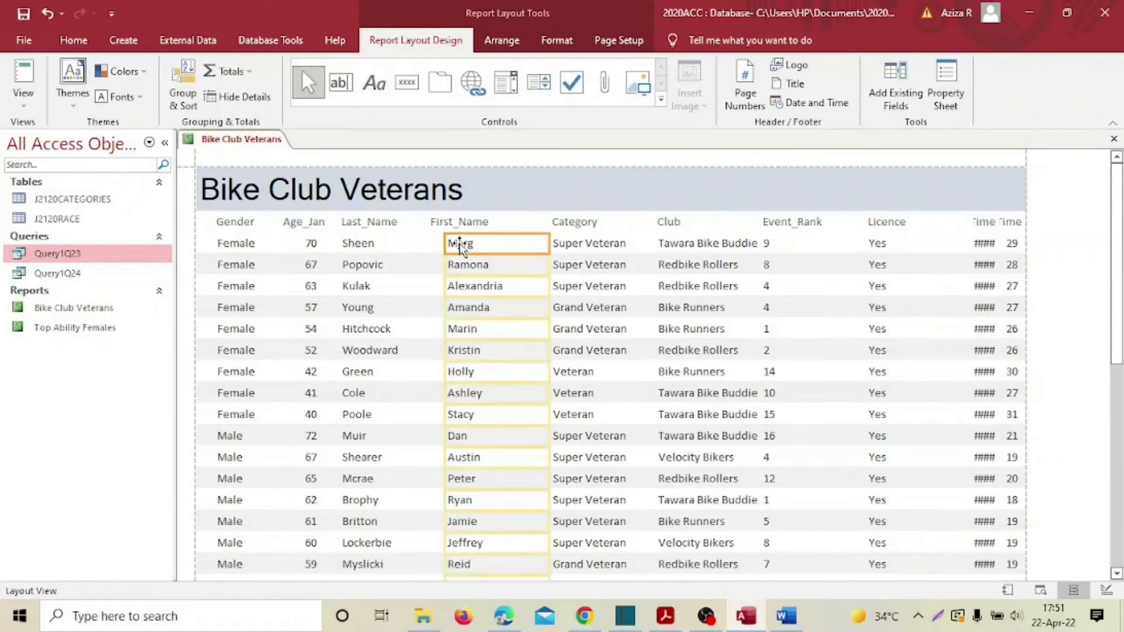
pyautogui.moveTo(516, 244)
pyautogui.mouseDown()
pyautogui.moveTo(469, 246)
pyautogui.moveTo(499, 243)
pyautogui.mouseUp()
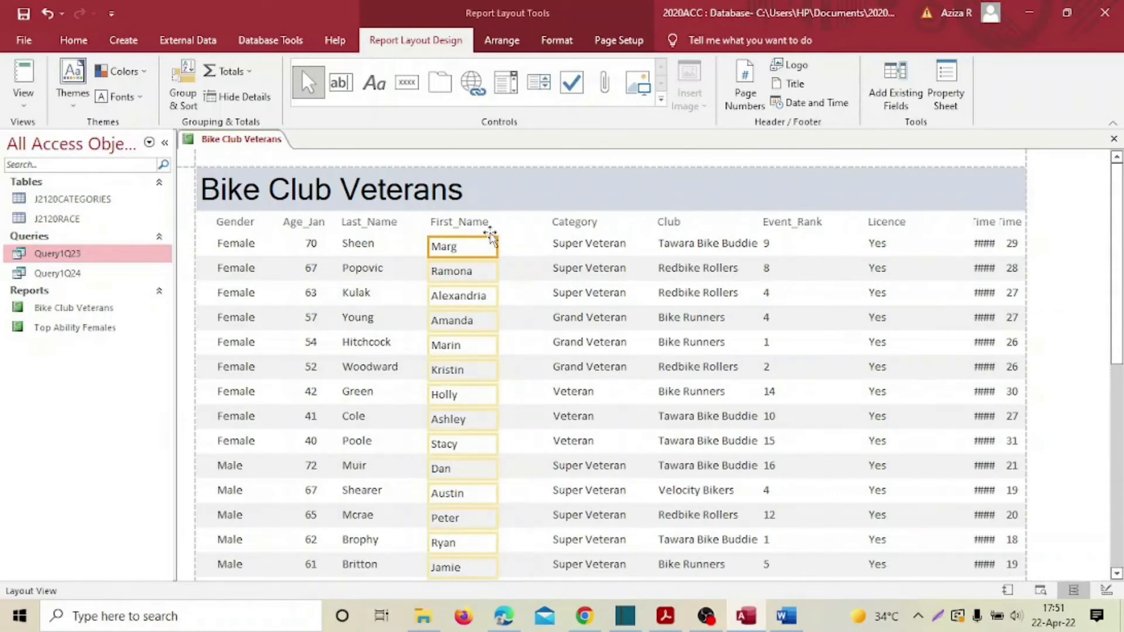
# Shift the Category and Club headings with their data columns towards First_Name to free space for the later columns
pyautogui.click(570, 249)
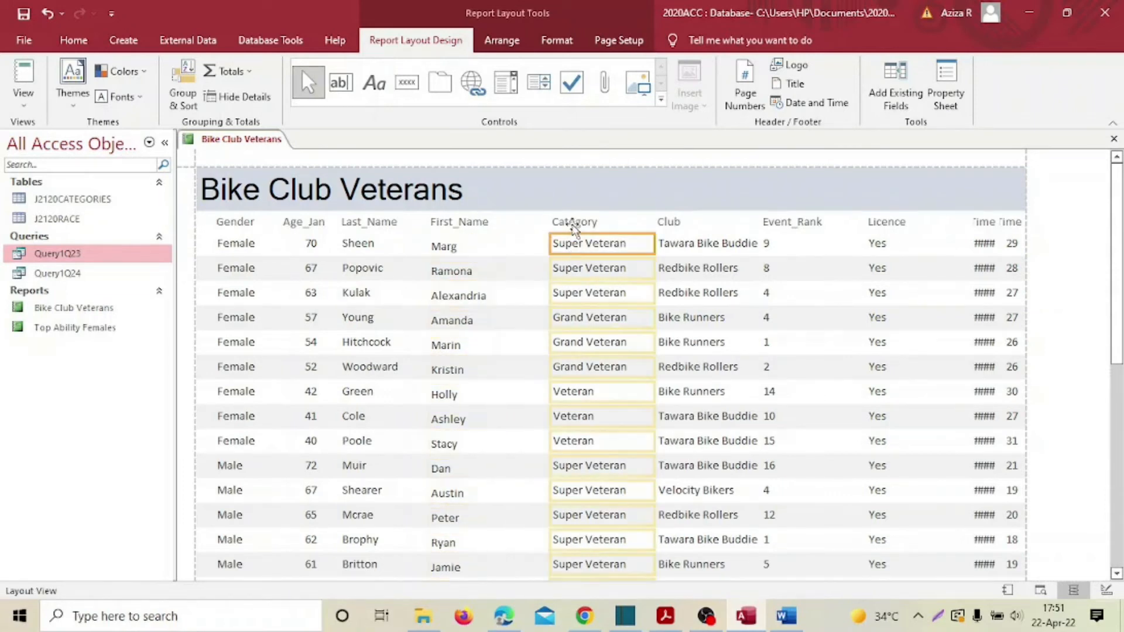
pyautogui.moveTo(565, 222); pyautogui.dragTo(548, 222)
pyautogui.click(587, 248)
pyautogui.moveTo(569, 243)
pyautogui.mouseDown()
pyautogui.moveTo(550, 243)
pyautogui.moveTo(556, 228)
pyautogui.mouseUp()
pyautogui.click(558, 227)
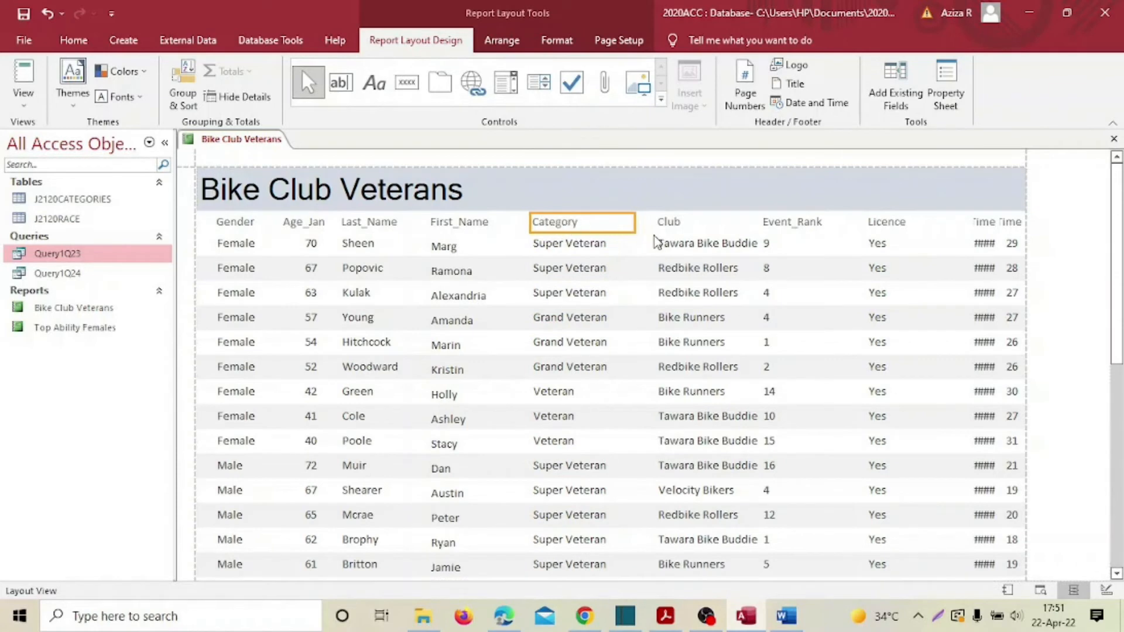
pyautogui.click(689, 249)
pyautogui.moveTo(688, 246); pyautogui.dragTo(670, 248)
pyautogui.click(669, 225)
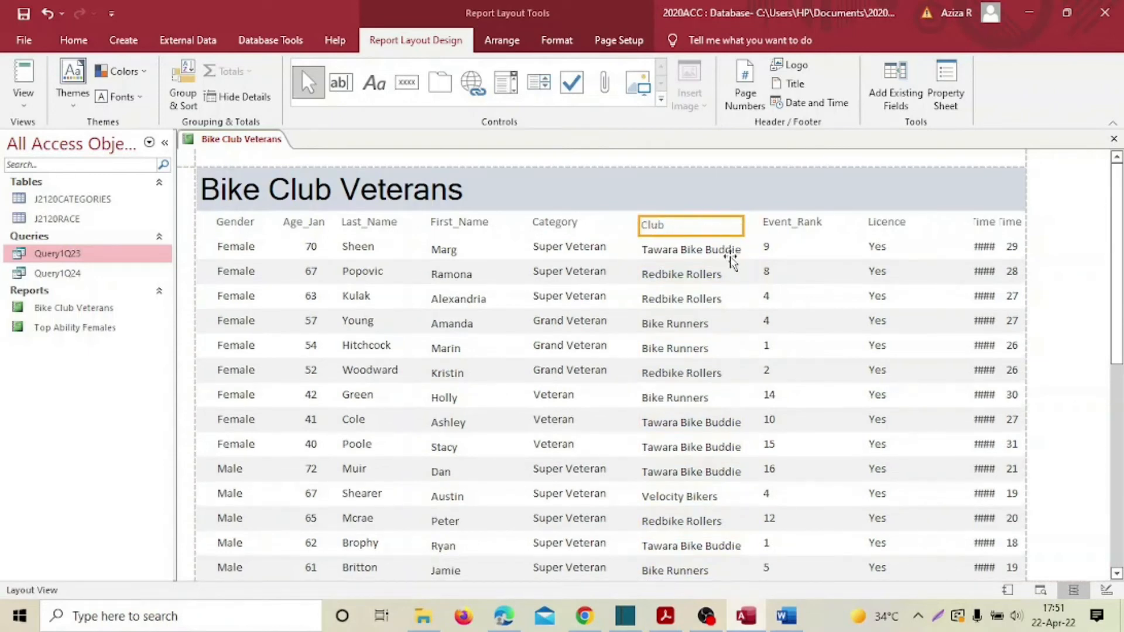
# Narrow the Event_Rank heading and move the Licence heading and data next to it, with a narrower Licence data column
pyautogui.click(779, 227)
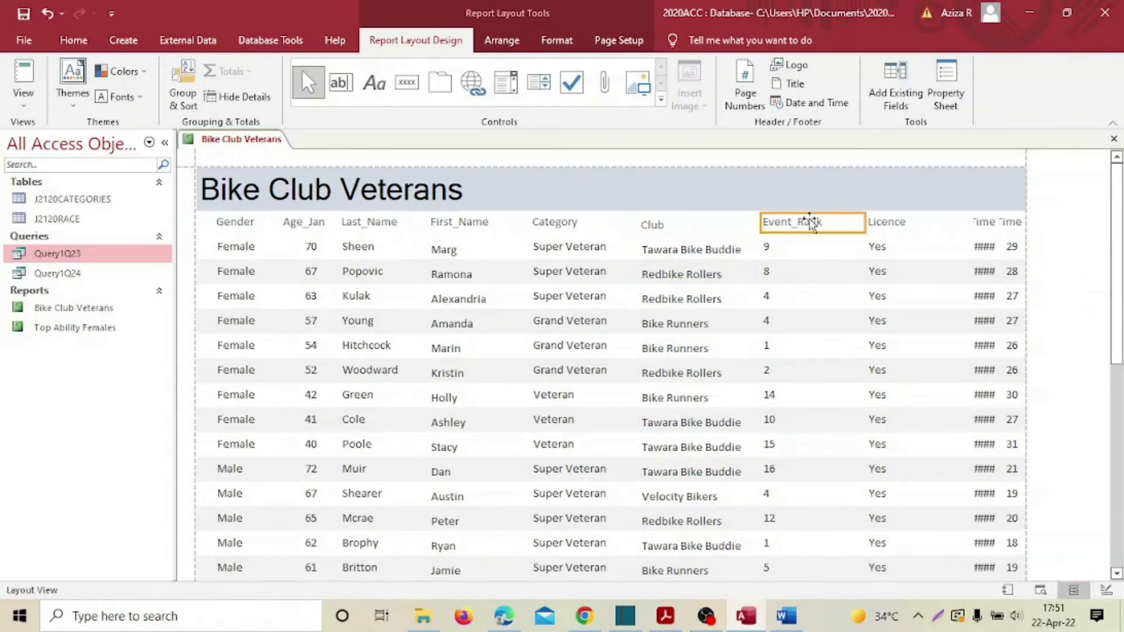
pyautogui.moveTo(867, 226); pyautogui.dragTo(834, 227)
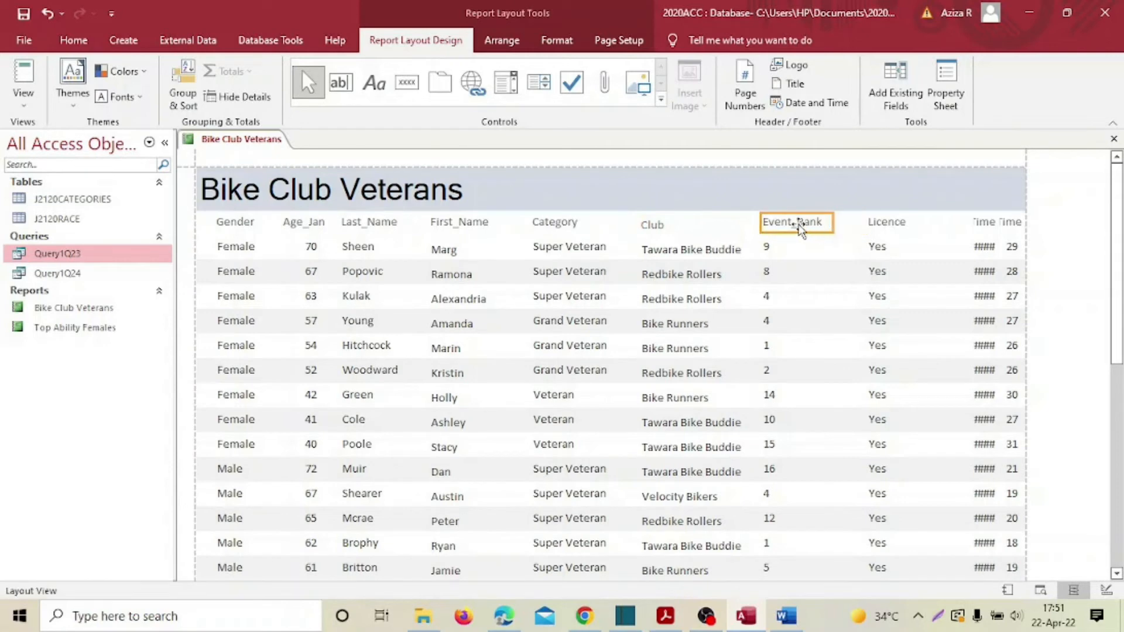
pyautogui.click(875, 226)
pyautogui.moveTo(880, 226); pyautogui.dragTo(852, 227)
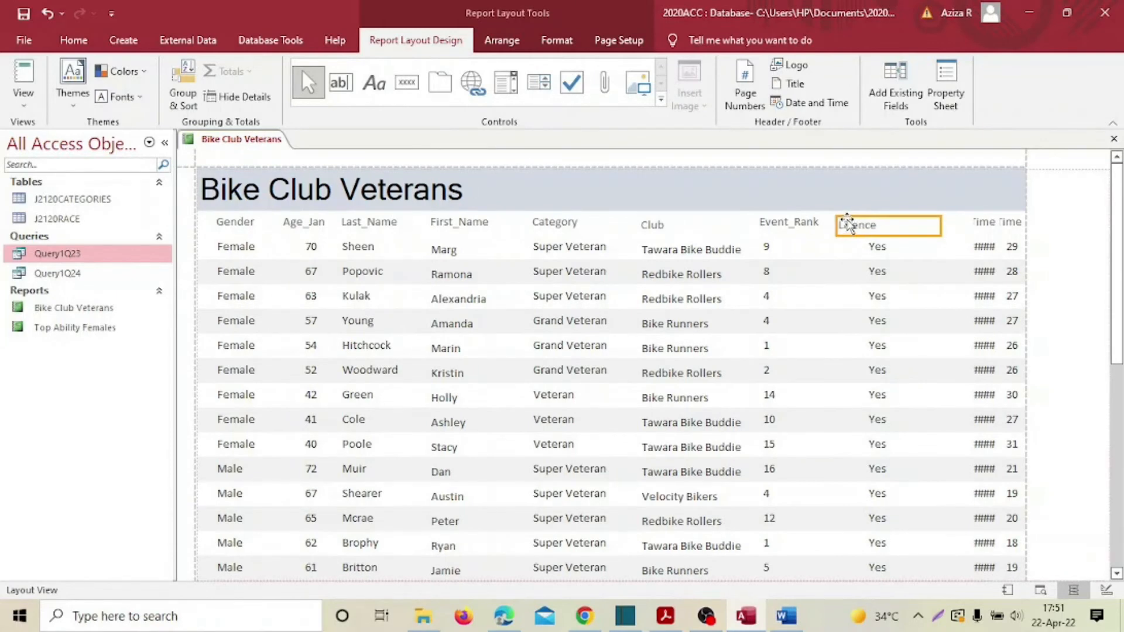
pyautogui.click(875, 247)
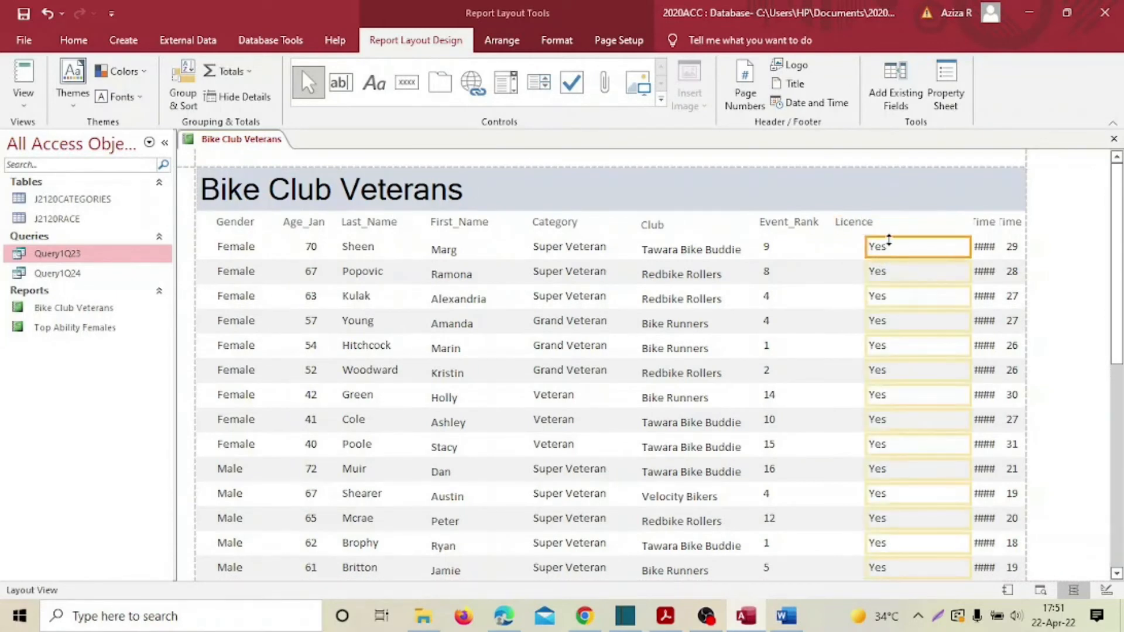
pyautogui.moveTo(888, 240); pyautogui.dragTo(842, 245)
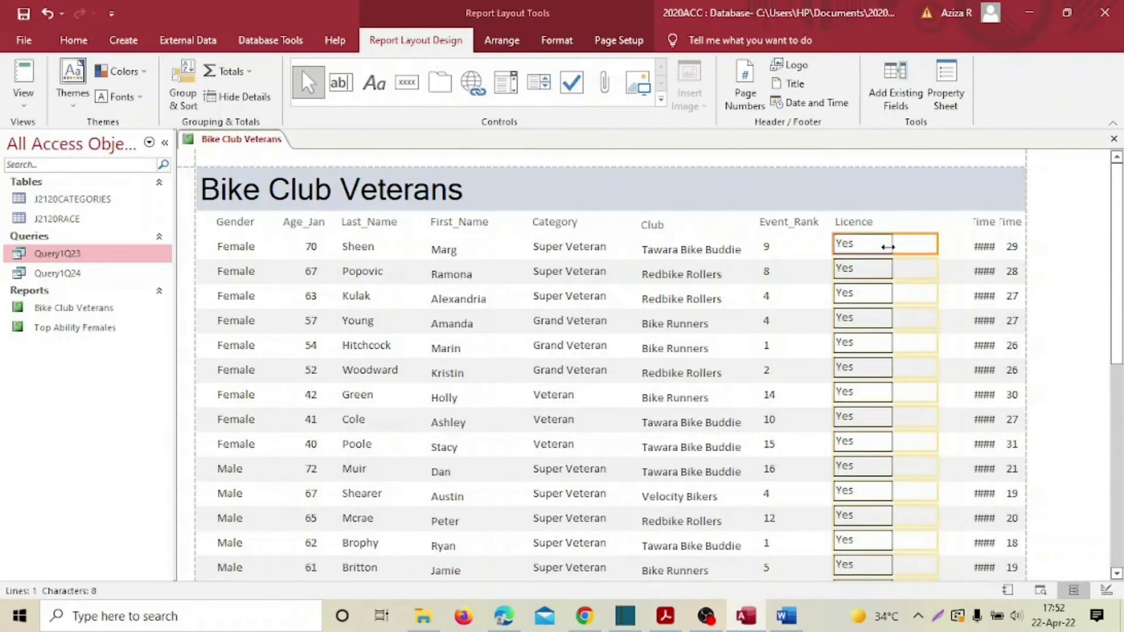
# Resize the Race_Time heading and data column to show their full contents, and place them together beside Licence
pyautogui.click(982, 226)
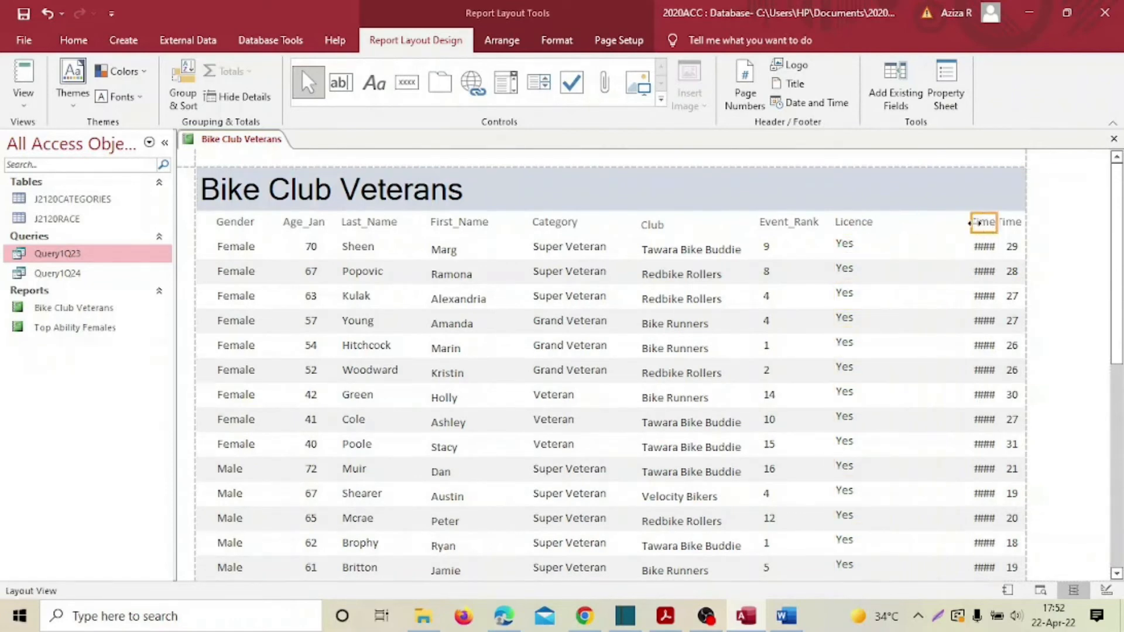
pyautogui.moveTo(969, 223); pyautogui.dragTo(906, 222)
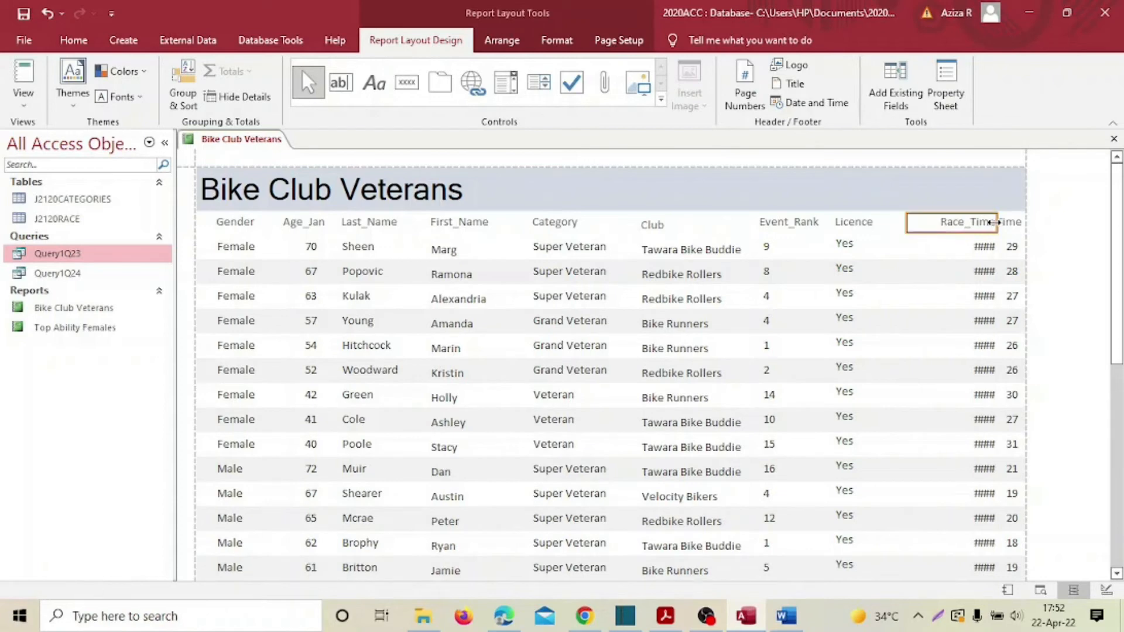
pyautogui.moveTo(993, 223); pyautogui.dragTo(952, 223)
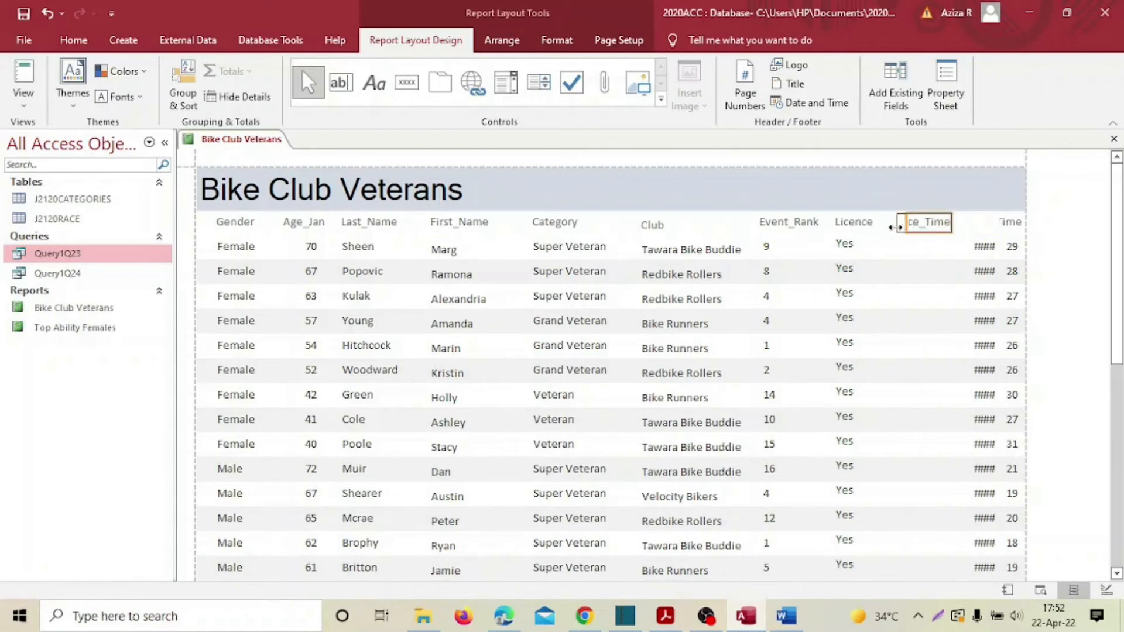
pyautogui.click(979, 248)
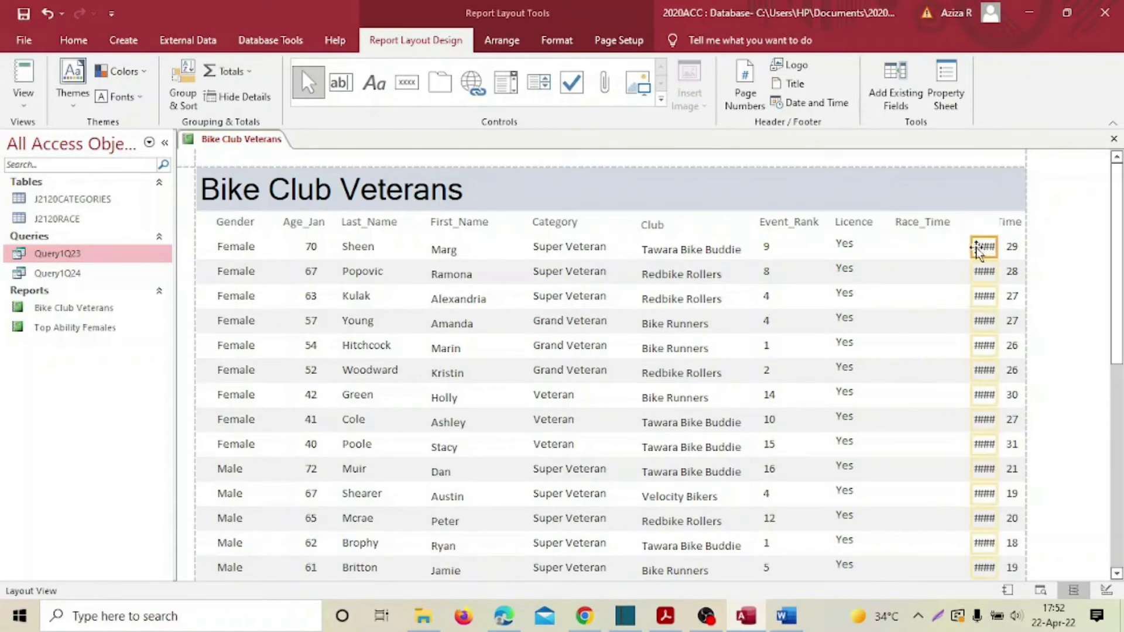
pyautogui.moveTo(971, 249); pyautogui.dragTo(929, 248)
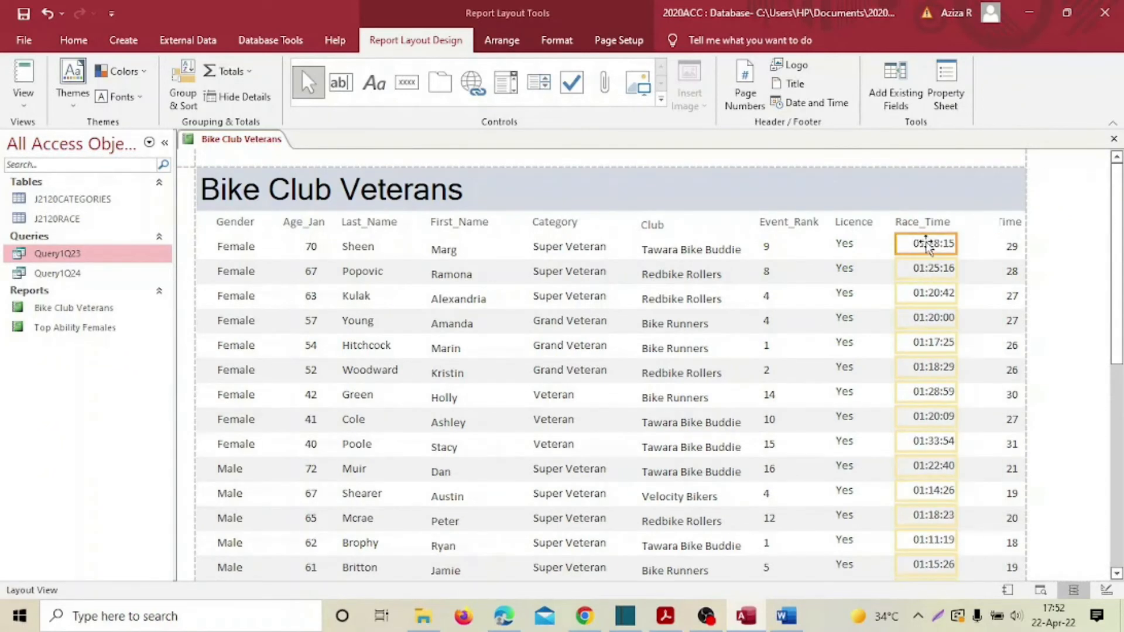
# Widen the Lap_Time heading to show its full text and move it closer to Race_Time with its values beneath
pyautogui.click(1005, 222)
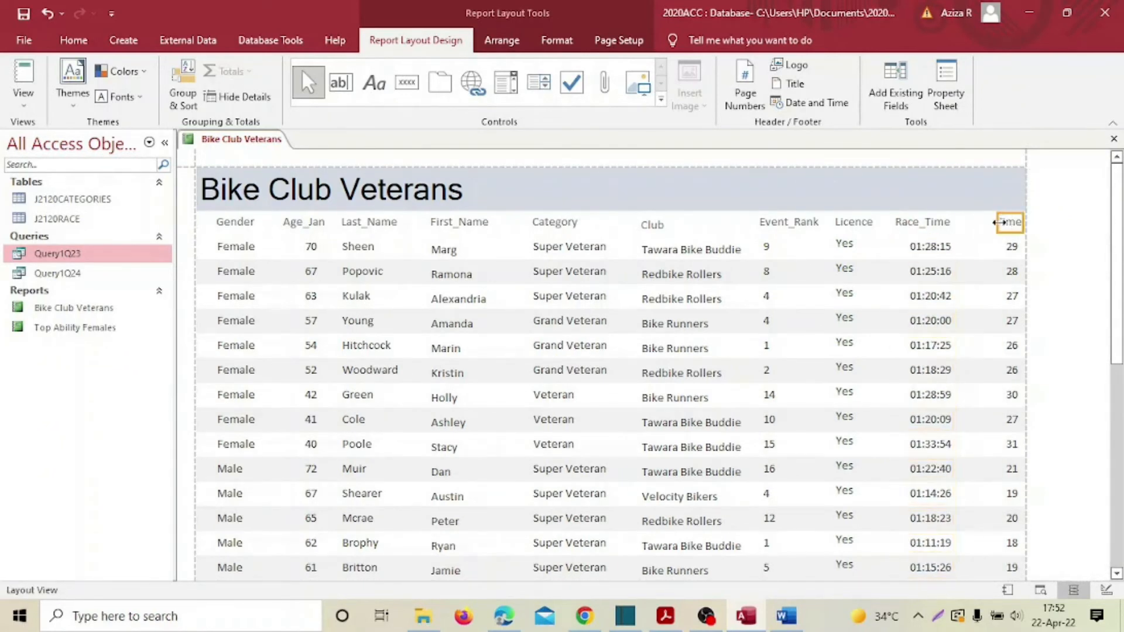
pyautogui.moveTo(998, 222); pyautogui.dragTo(969, 222)
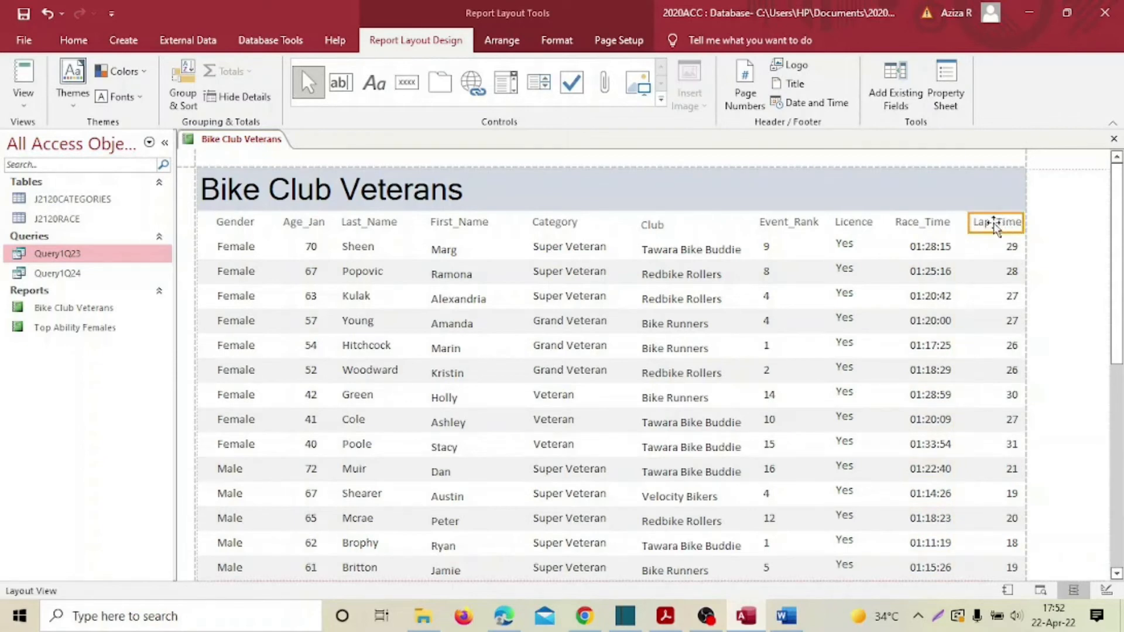
pyautogui.moveTo(997, 222); pyautogui.dragTo(989, 247)
pyautogui.click(1008, 247)
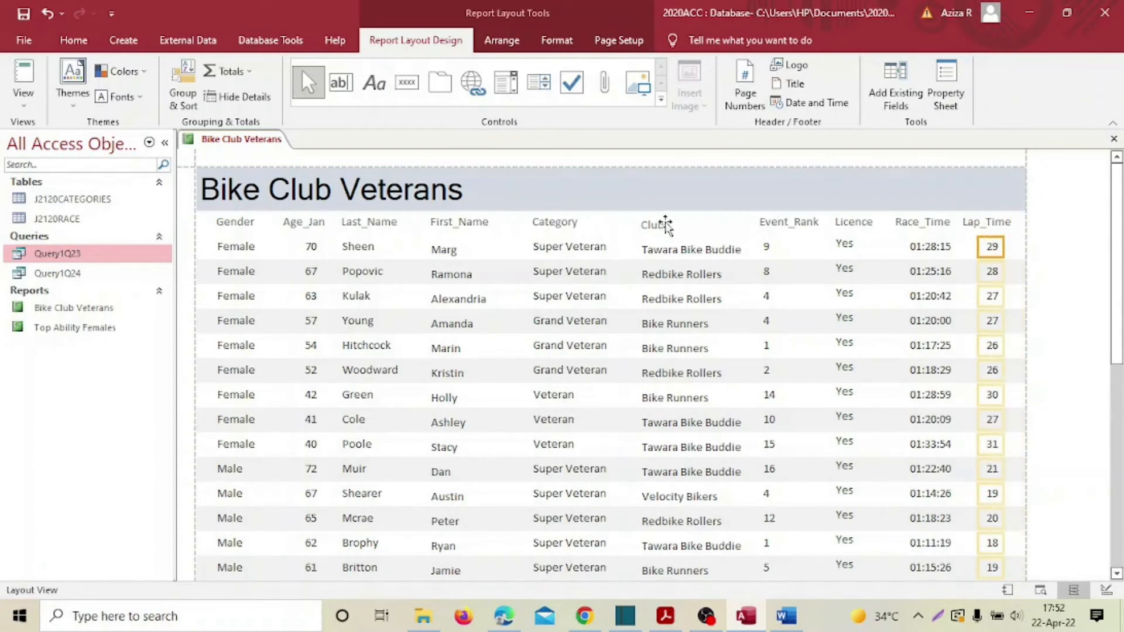
# Raise the Club heading into line with the other headings and nudge the Category and Event_Rank headings' positions
pyautogui.moveTo(661, 226); pyautogui.dragTo(661, 221)
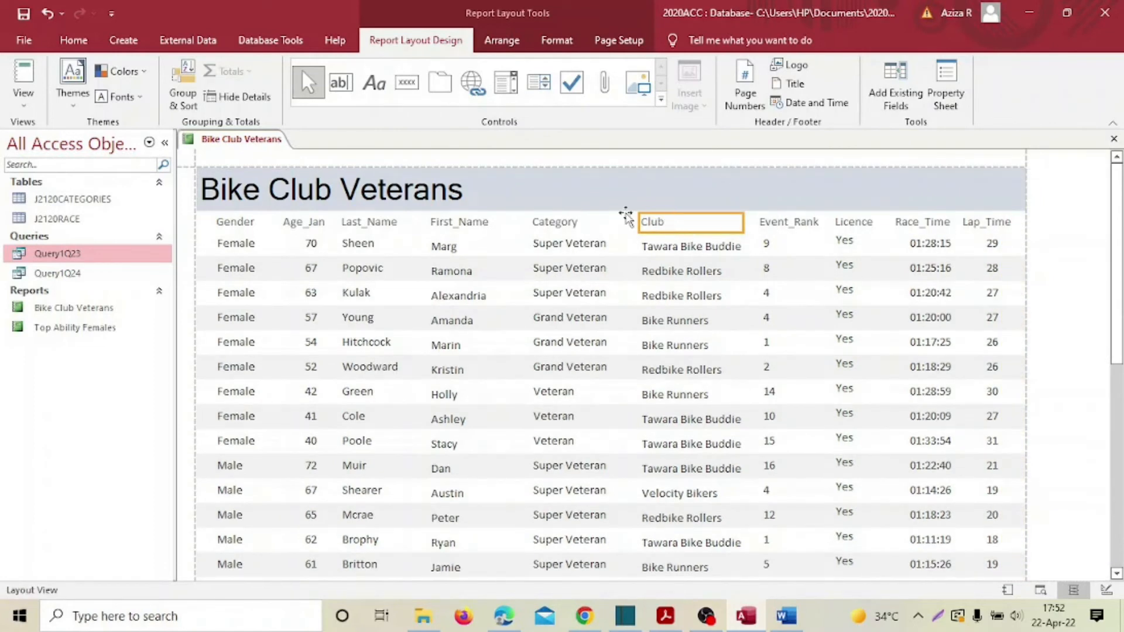
pyautogui.click(560, 224)
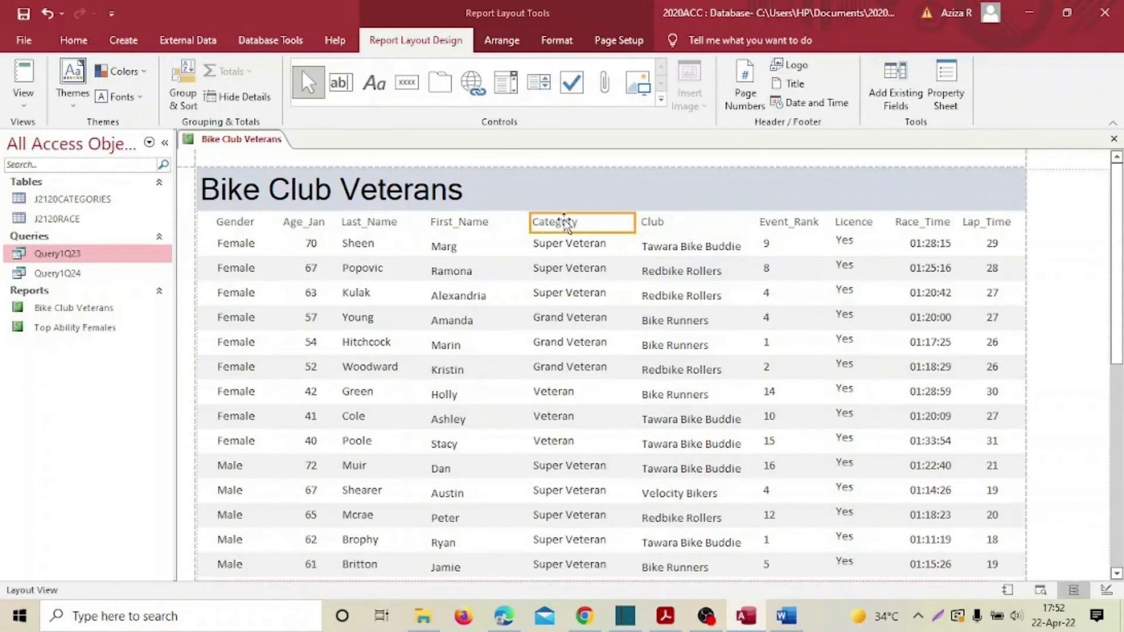
pyautogui.moveTo(564, 222); pyautogui.dragTo(565, 219)
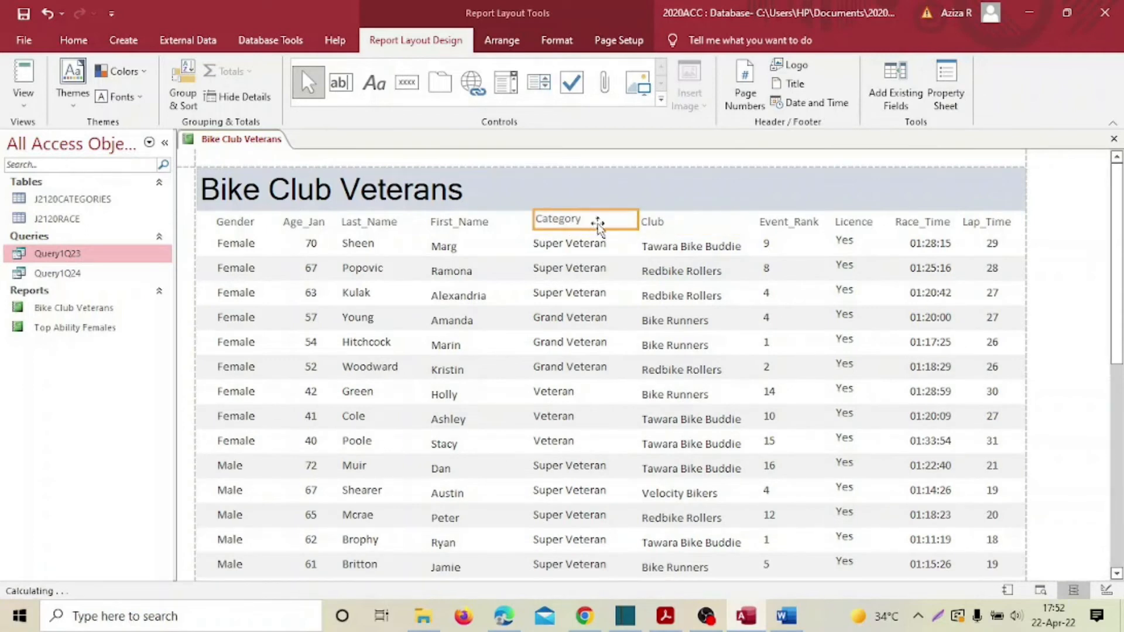
pyautogui.click(795, 221)
pyautogui.moveTo(793, 221); pyautogui.dragTo(802, 193)
pyautogui.click(799, 187)
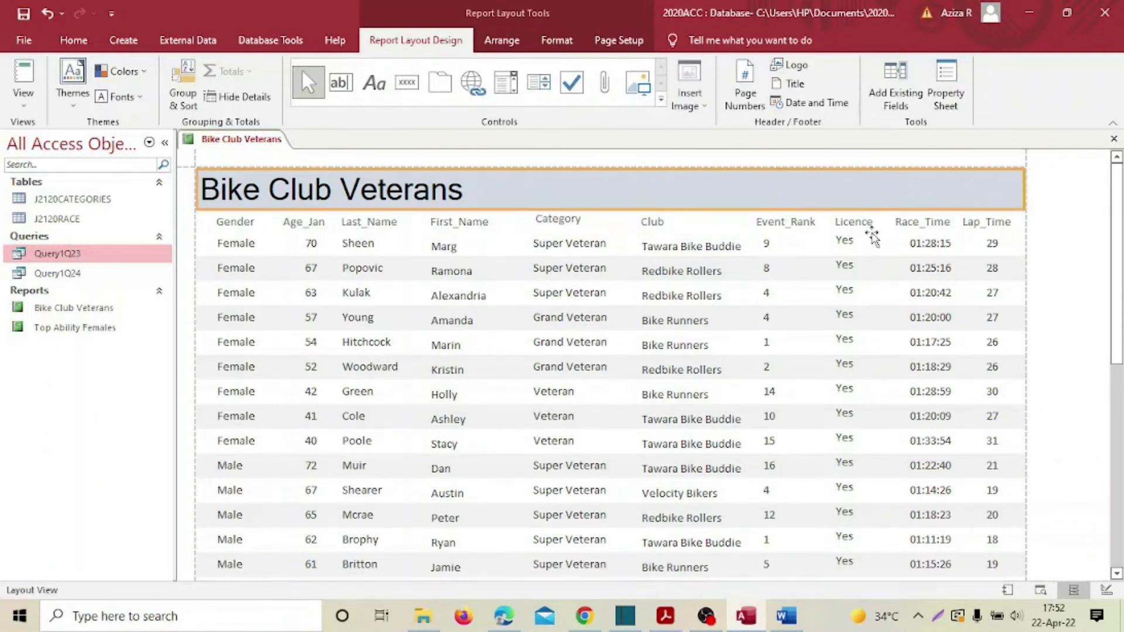
# Check every row of the report for fully visible data, and review the average age requirement in the exam paper in Acrobat Reader
pyautogui.scroll(-5, 506, 290)
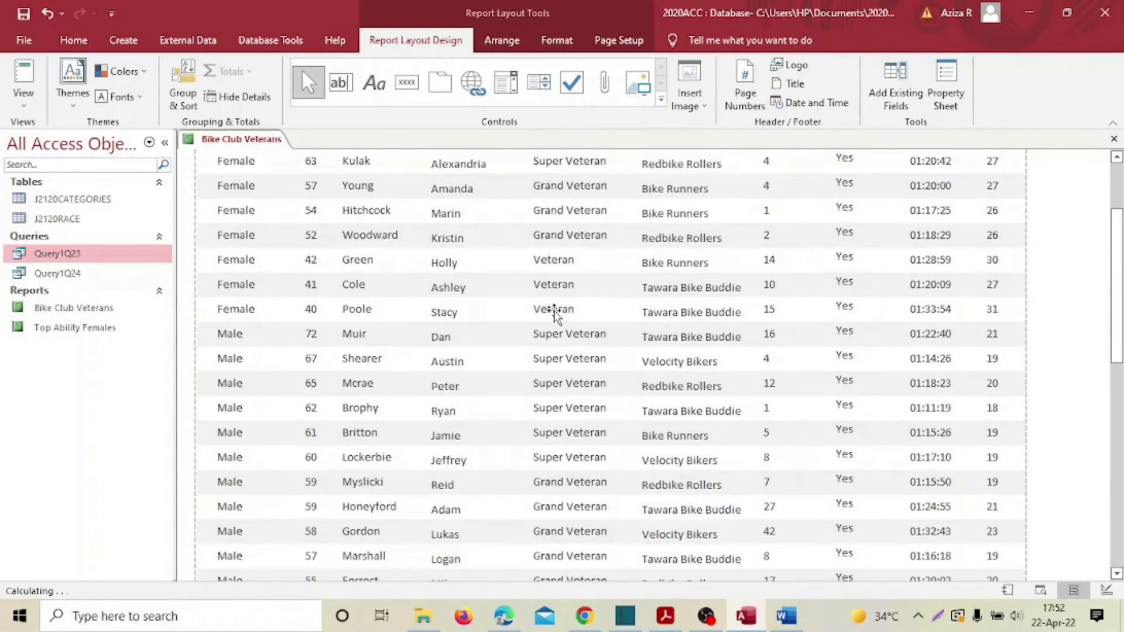
pyautogui.scroll(-3, 562, 291)
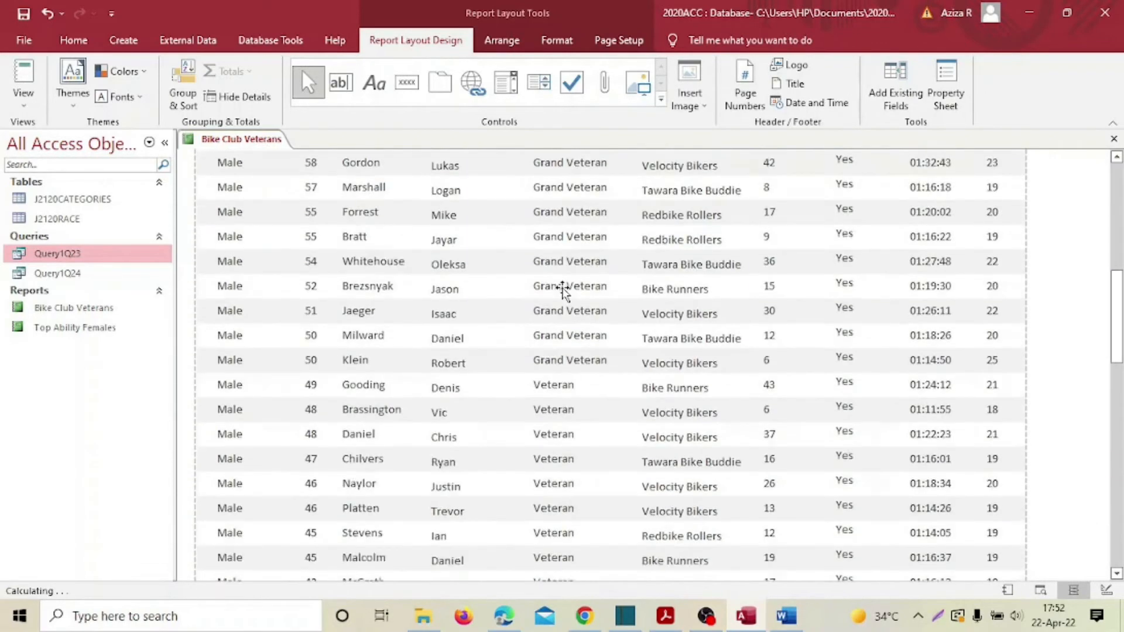
pyautogui.scroll(-2, 562, 290)
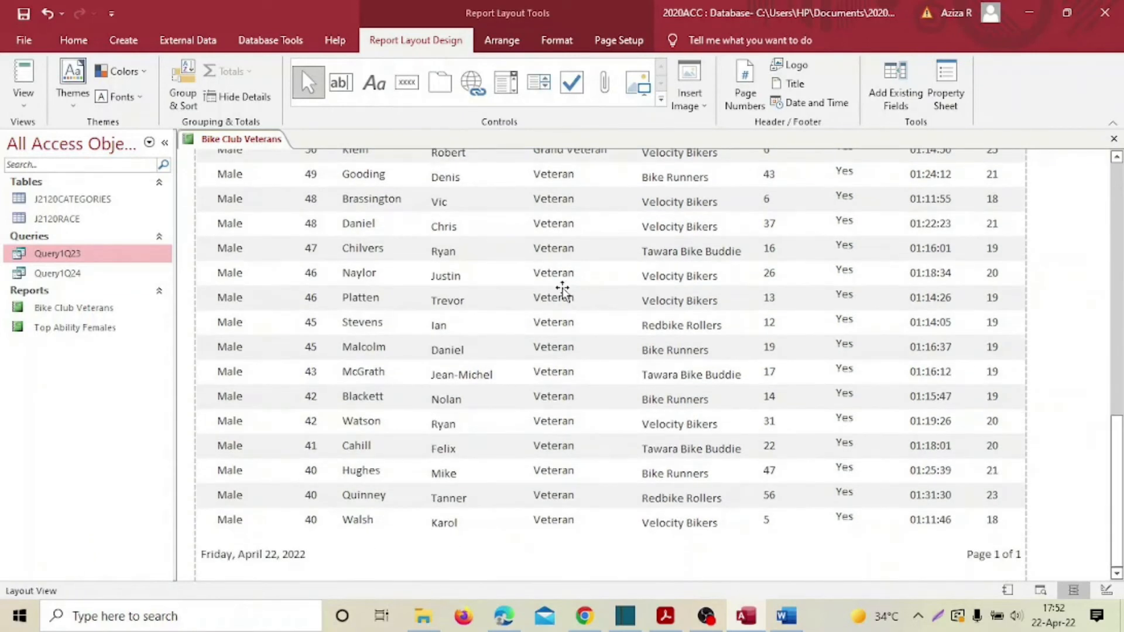
pyautogui.scroll(5, 563, 285)
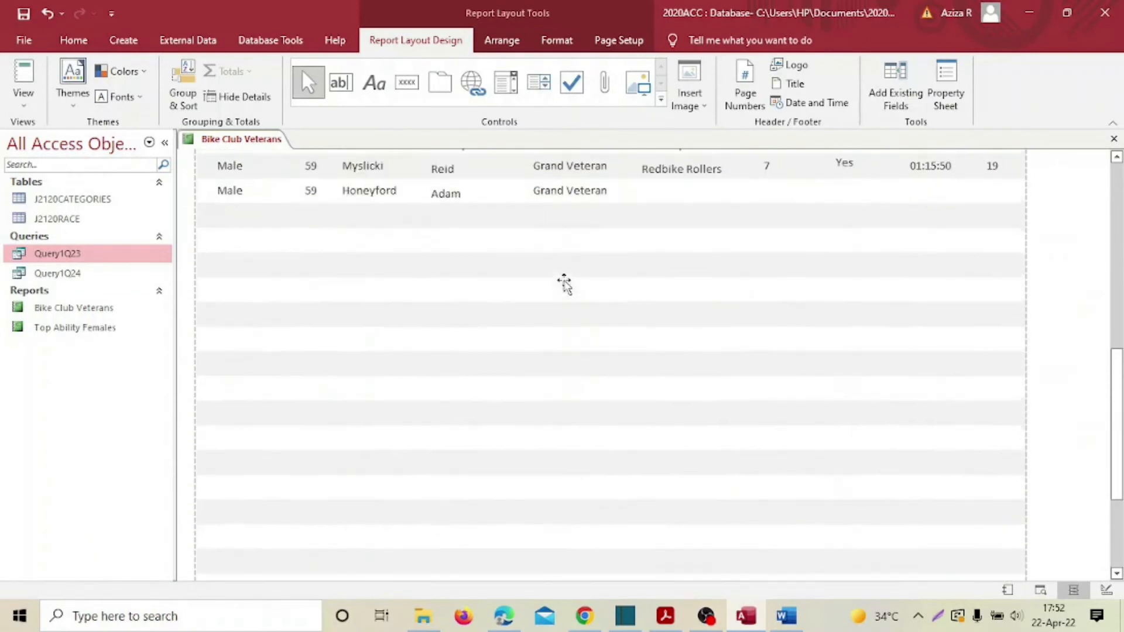
pyautogui.scroll(4, 563, 282)
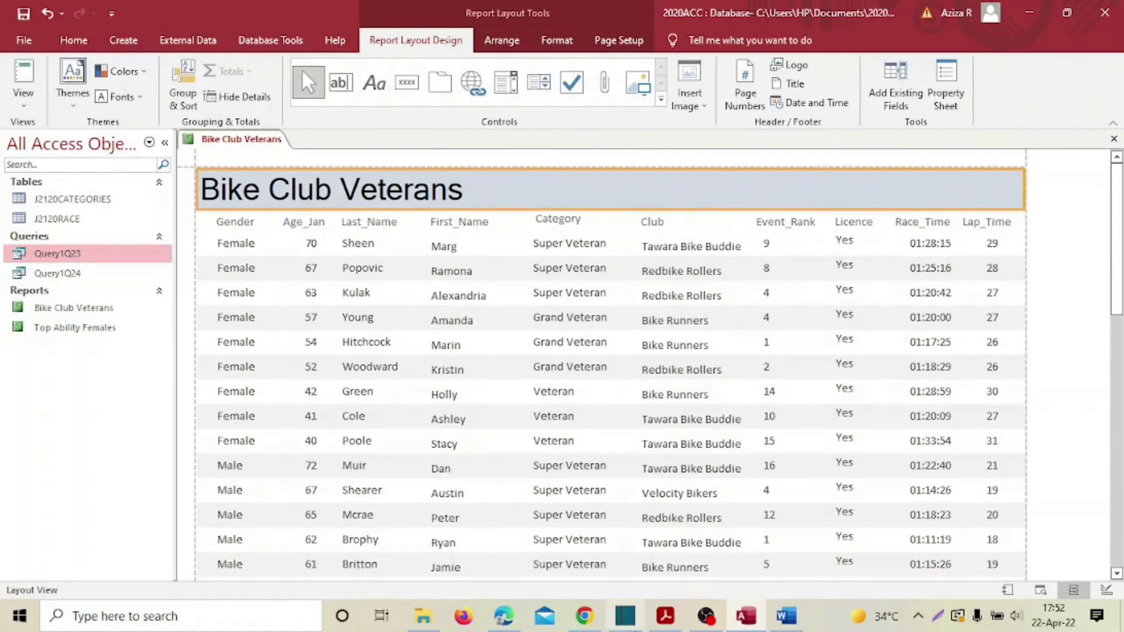
pyautogui.click(40, 13)
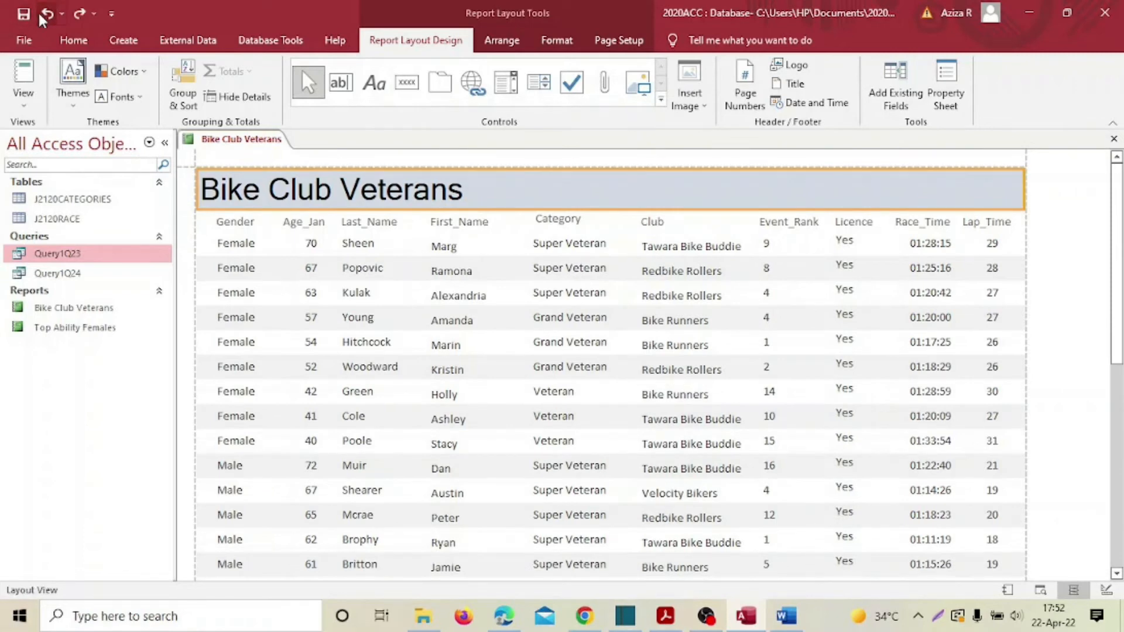
pyautogui.click(78, 13)
pyautogui.click(666, 616)
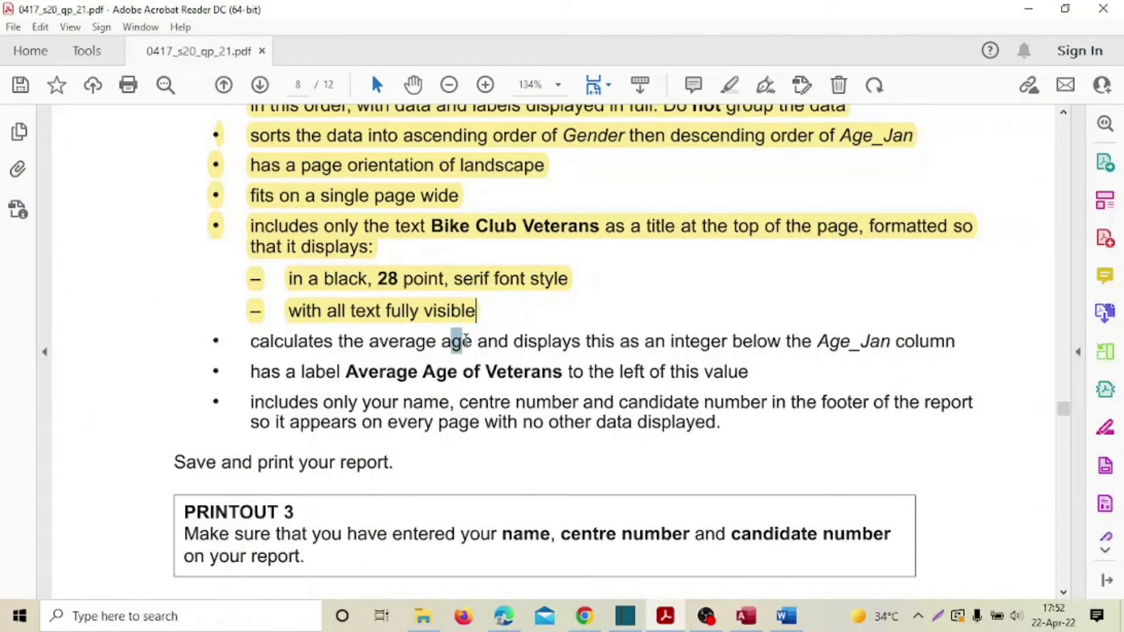
pyautogui.moveTo(828, 344); pyautogui.dragTo(841, 347)
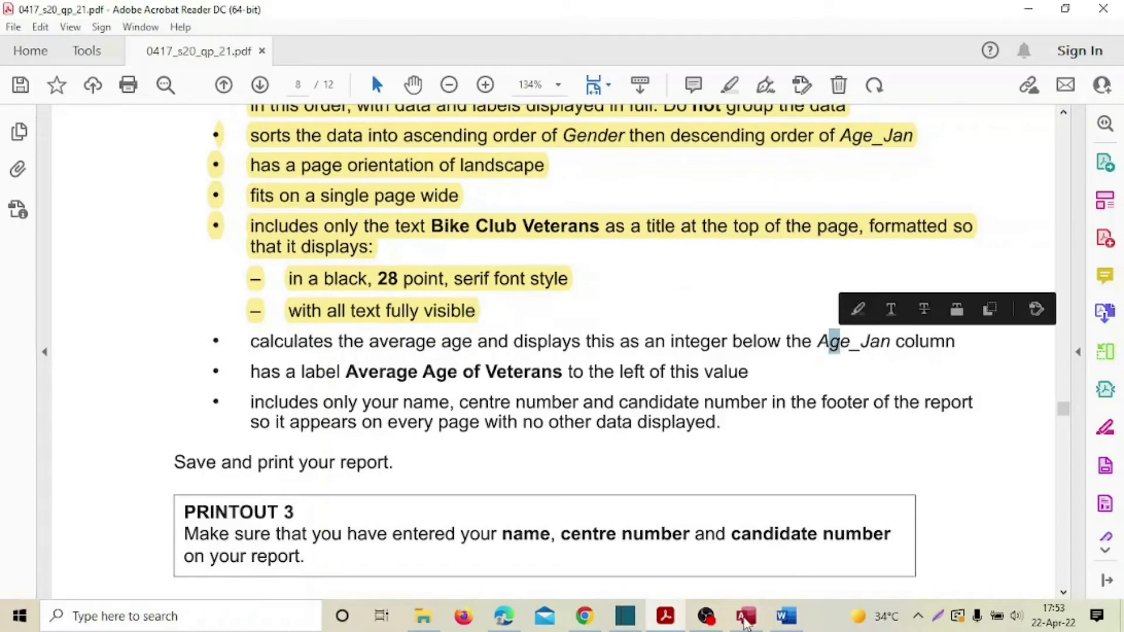
pyautogui.hotkey('alt', 'Tab')
# Switch the Bike Club Veterans report in Access to Design View and extend the empty Report Footer section to about 0.7 inch tall
pyautogui.click(23, 100)
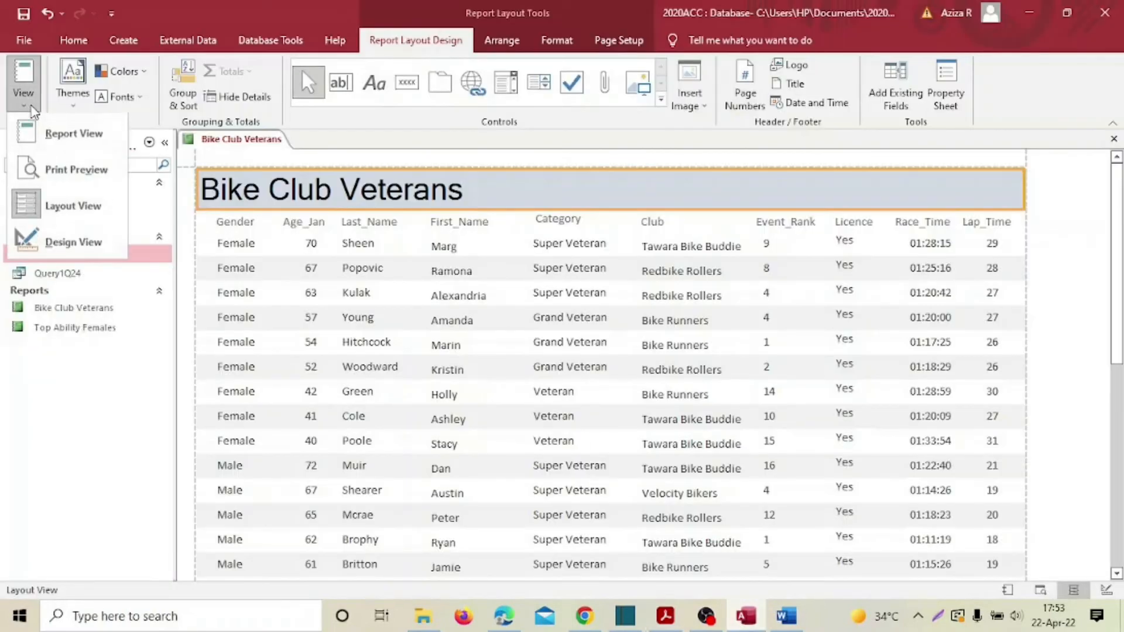
pyautogui.click(55, 241)
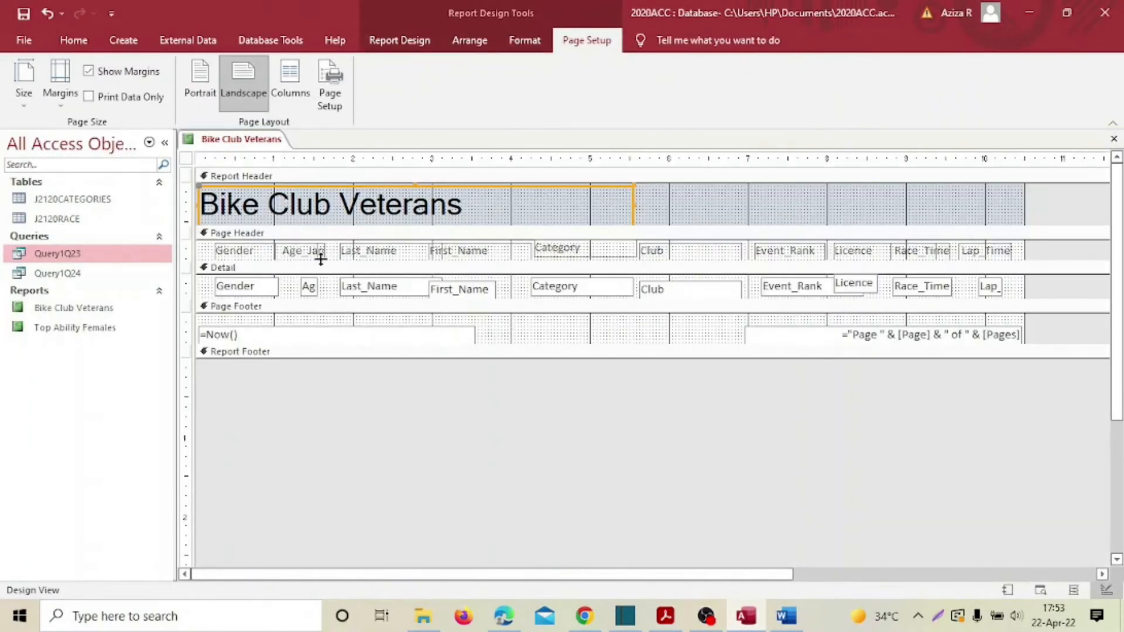
pyautogui.click(311, 287)
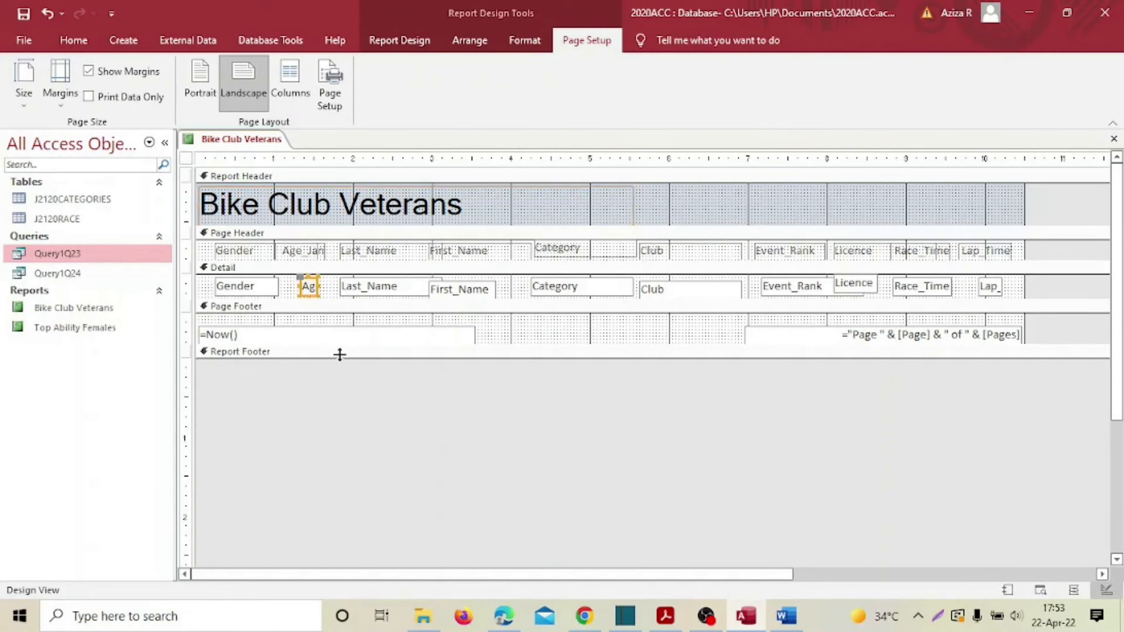
pyautogui.moveTo(341, 357); pyautogui.dragTo(341, 413)
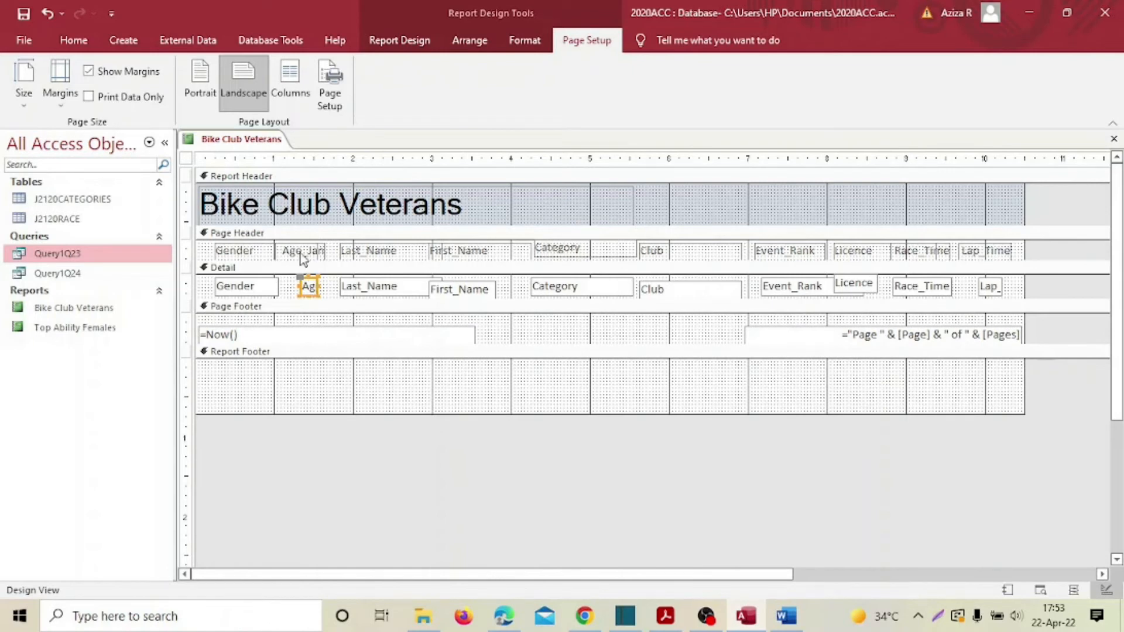
# Add an Average total for Age_Jan in the Report Footer and widen its box to show the full expression
pyautogui.click(382, 42)
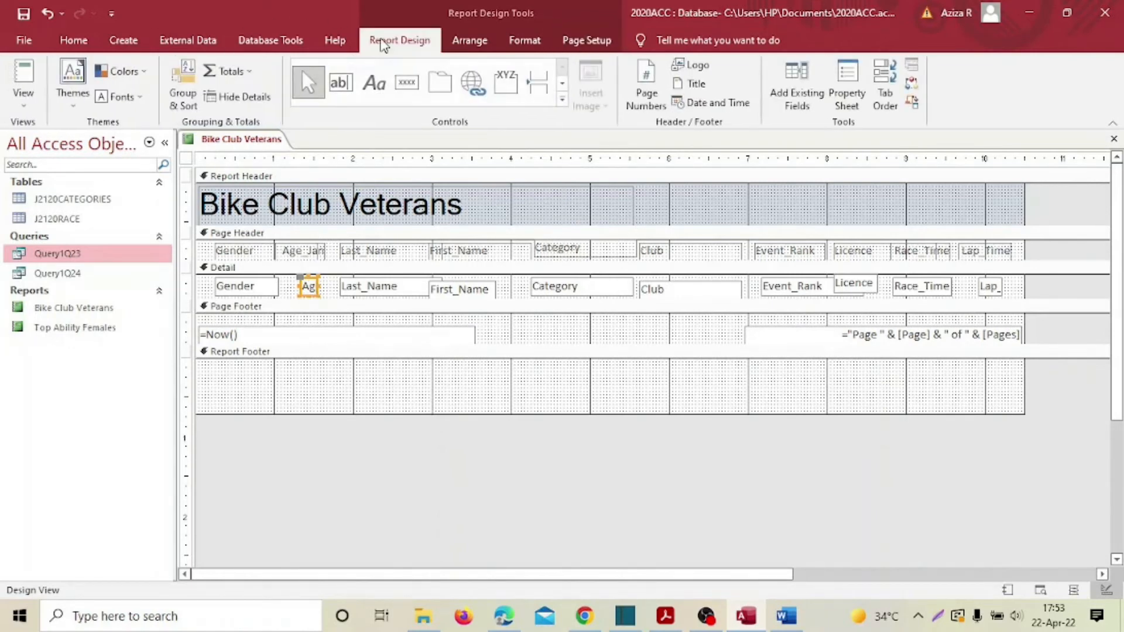
pyautogui.click(253, 73)
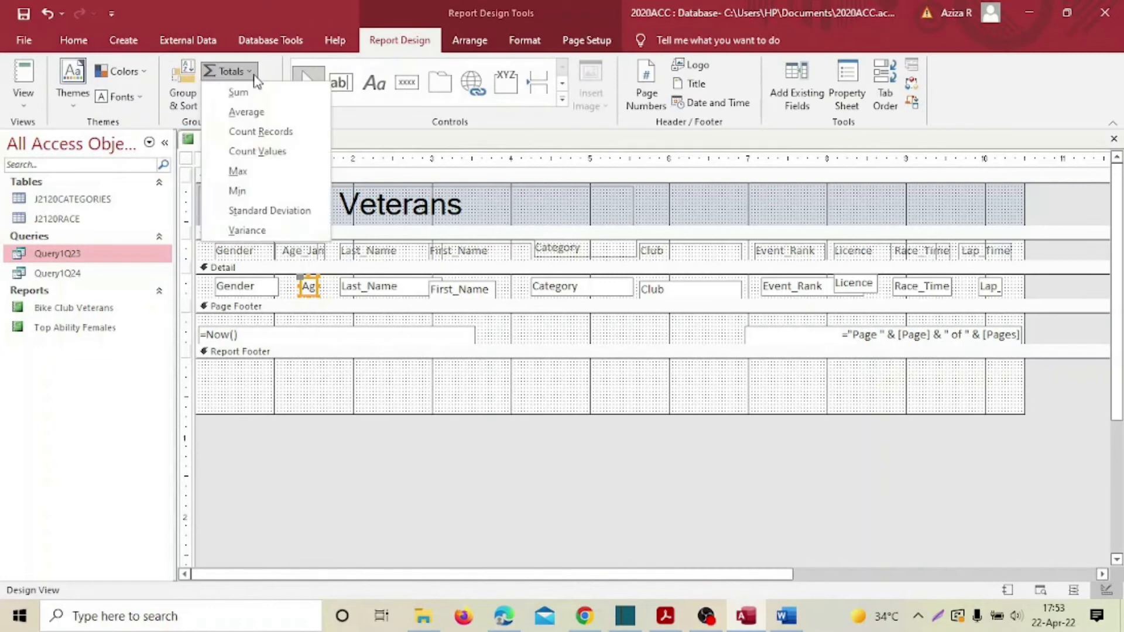
pyautogui.click(252, 113)
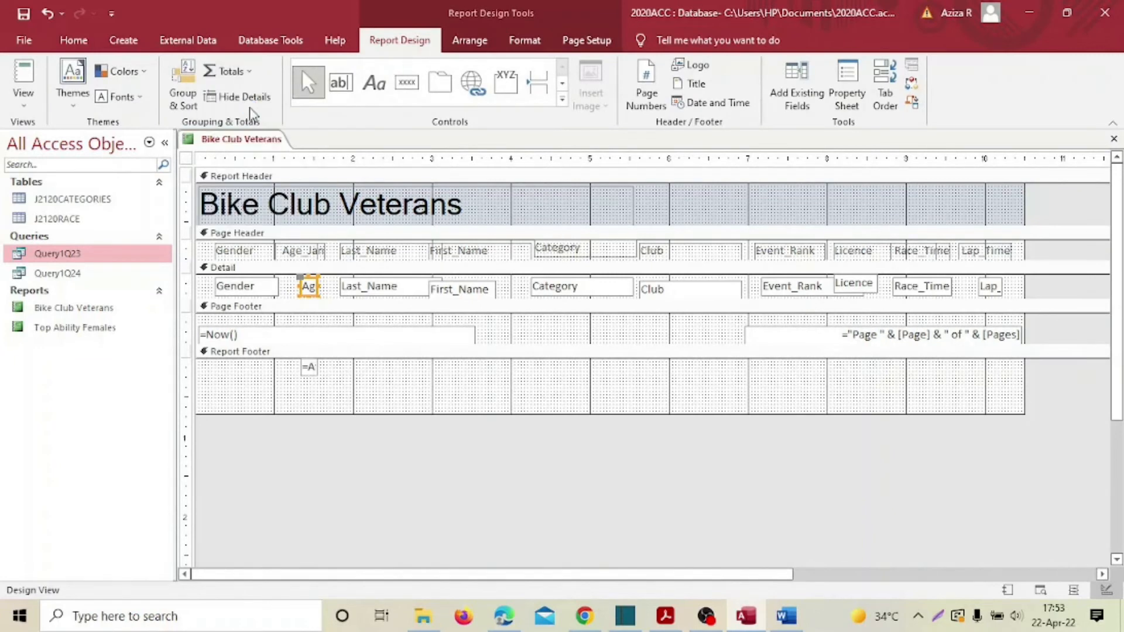
pyautogui.click(309, 368)
pyautogui.moveTo(318, 375); pyautogui.dragTo(396, 382)
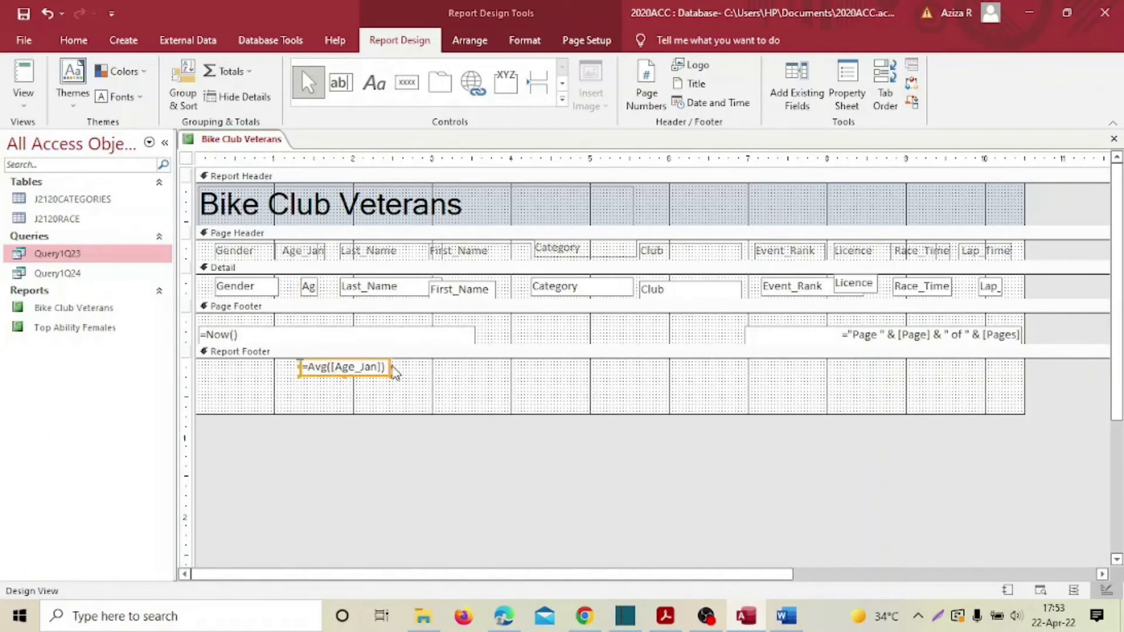
pyautogui.click(344, 393)
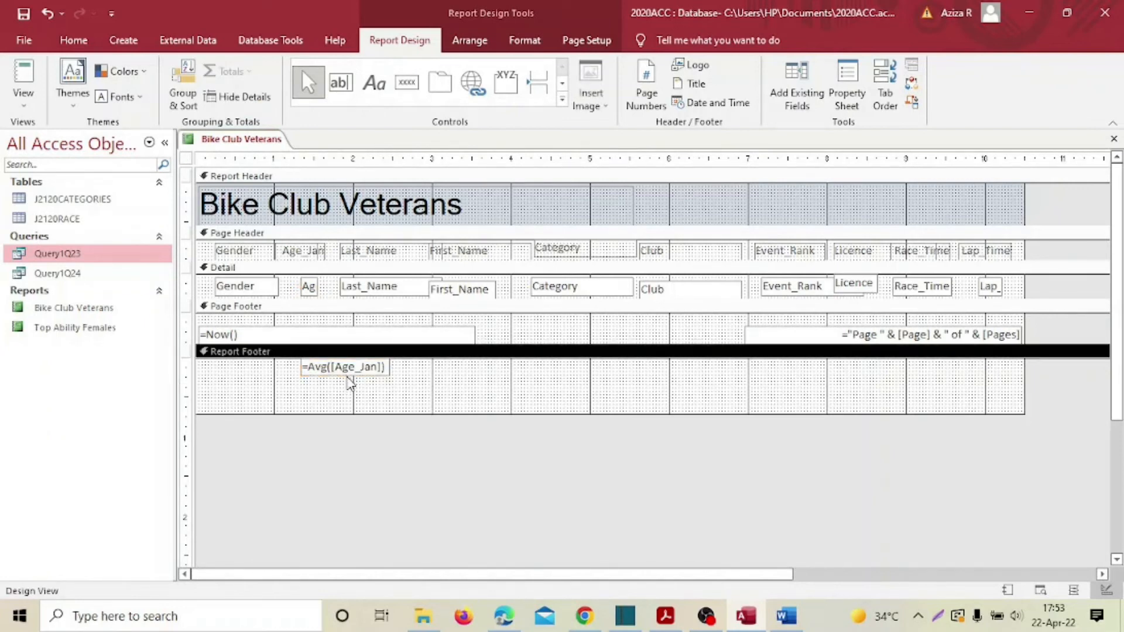
pyautogui.click(357, 370)
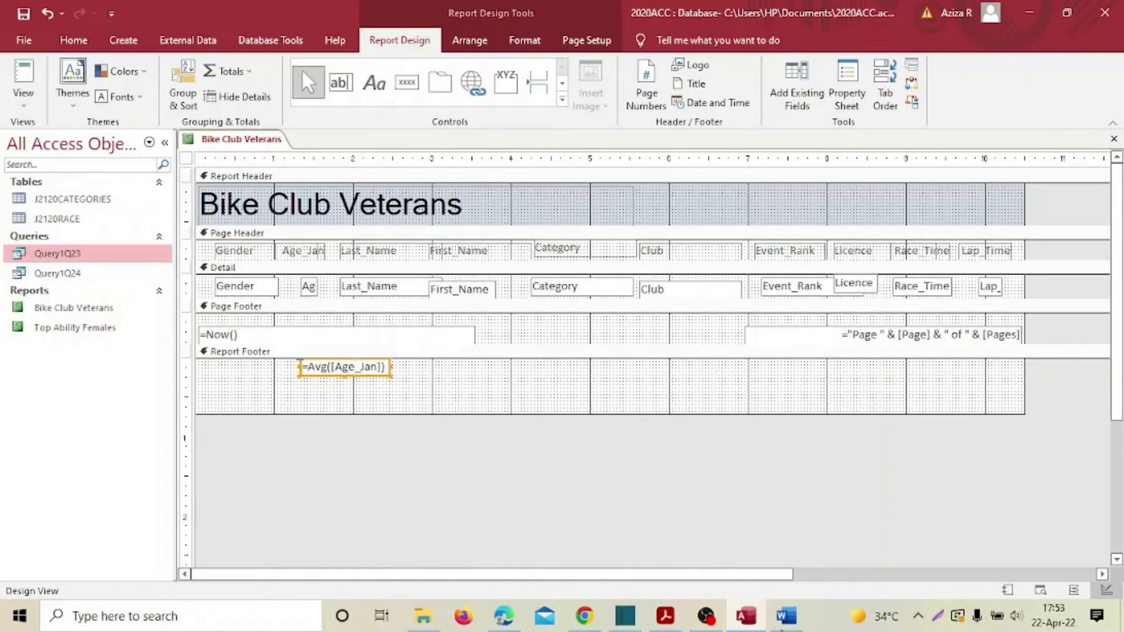
# Recheck the label requirement in the exam paper and add the label Average age of Veterans in the Report Footer
pyautogui.click(670, 616)
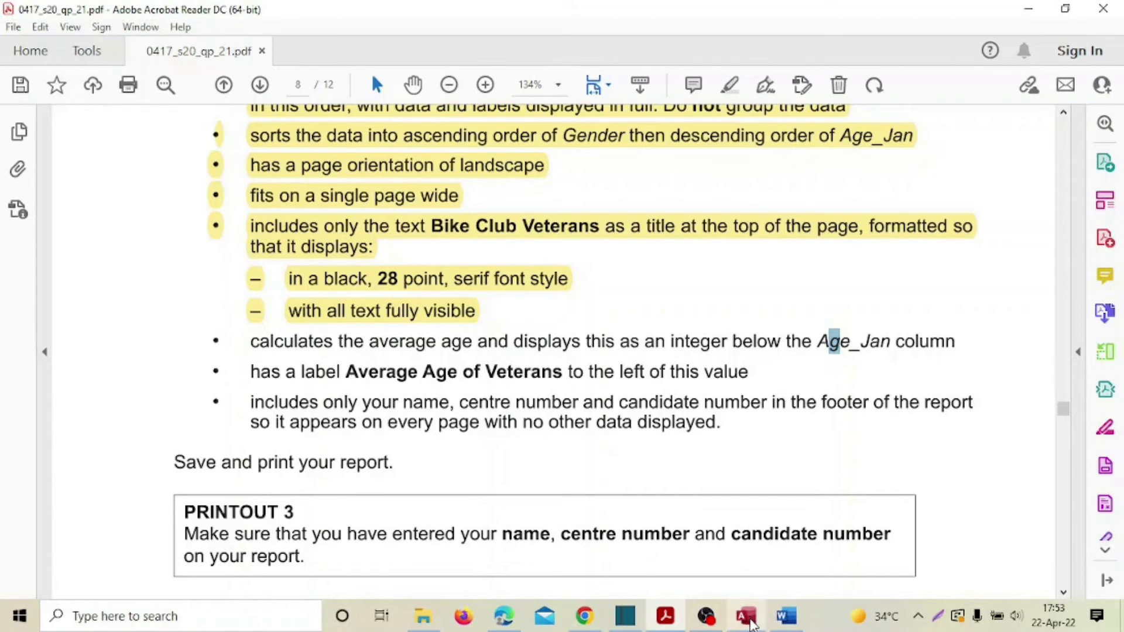
pyautogui.moveTo(749, 621)
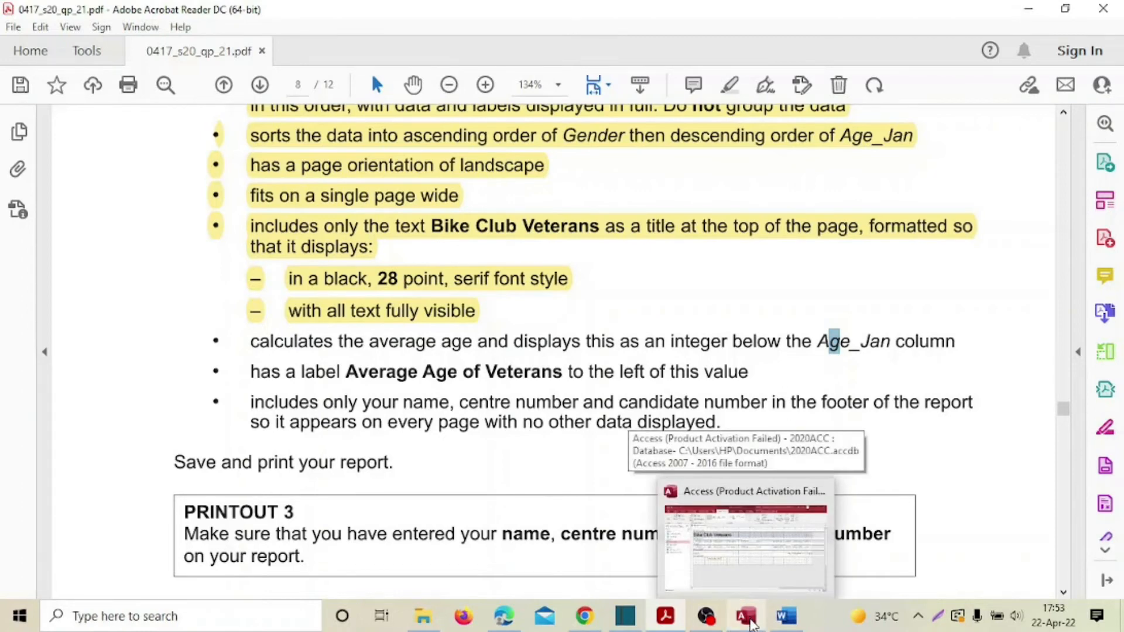
pyautogui.click(743, 619)
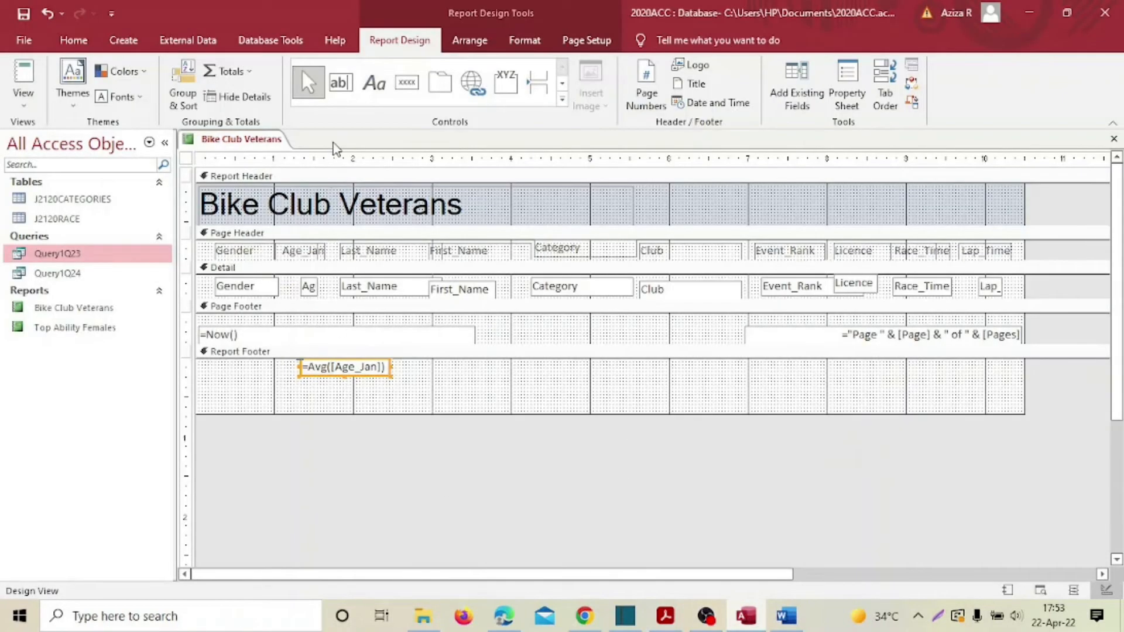
pyautogui.click(374, 82)
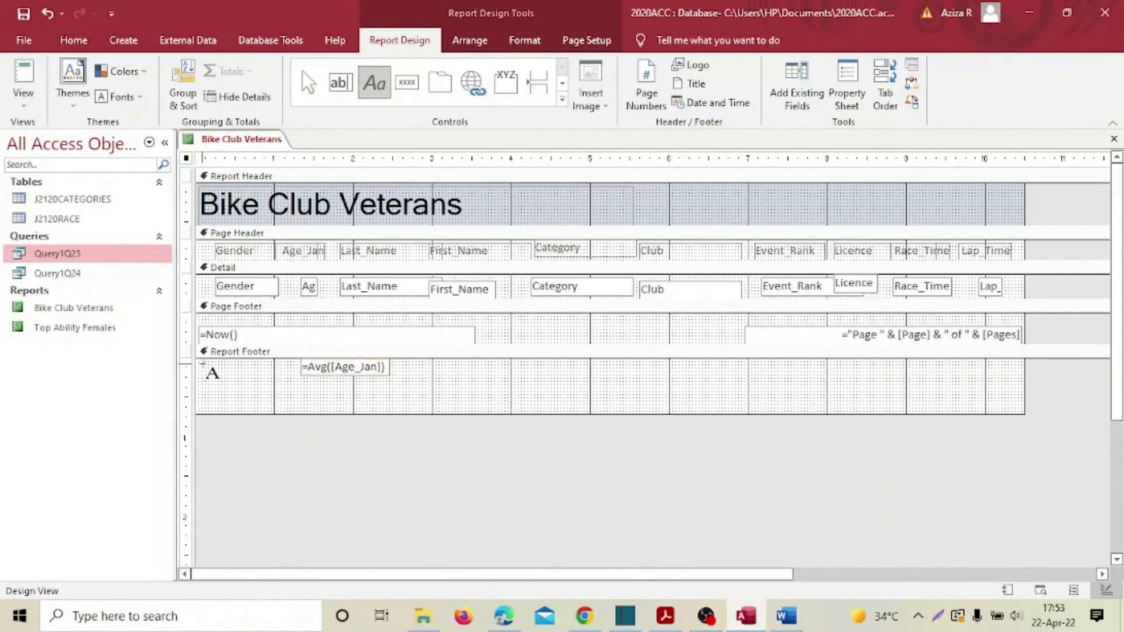
pyautogui.moveTo(202, 364); pyautogui.dragTo(298, 380)
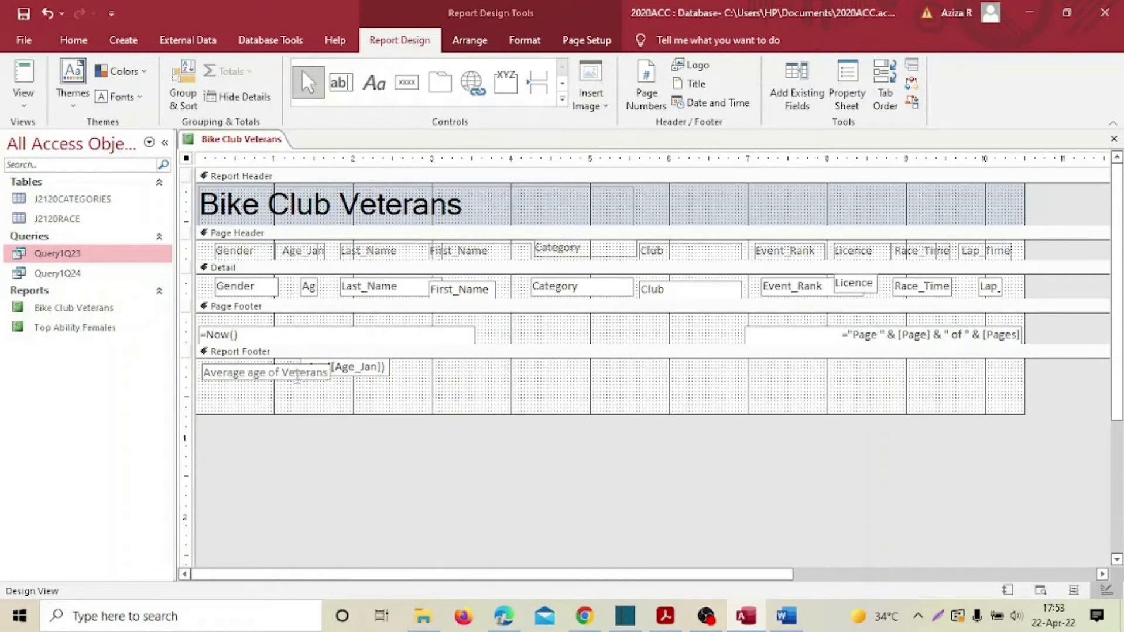
pyautogui.click(355, 400)
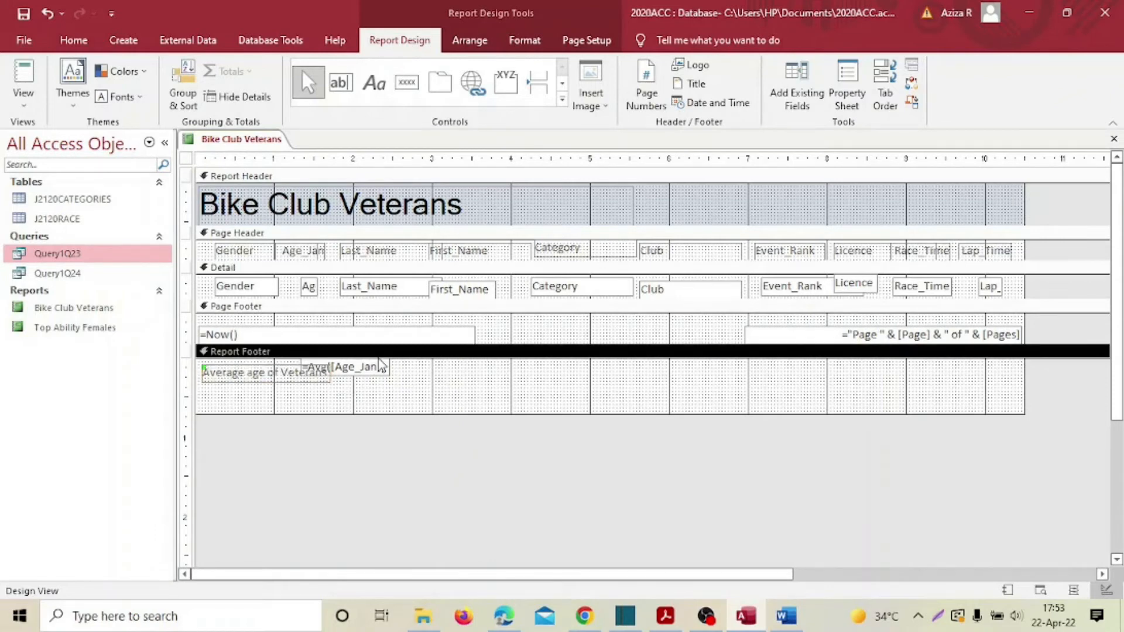
# Move the average age label to the footer's left edge and shift the average box right so the two no longer overlap
pyautogui.click(285, 373)
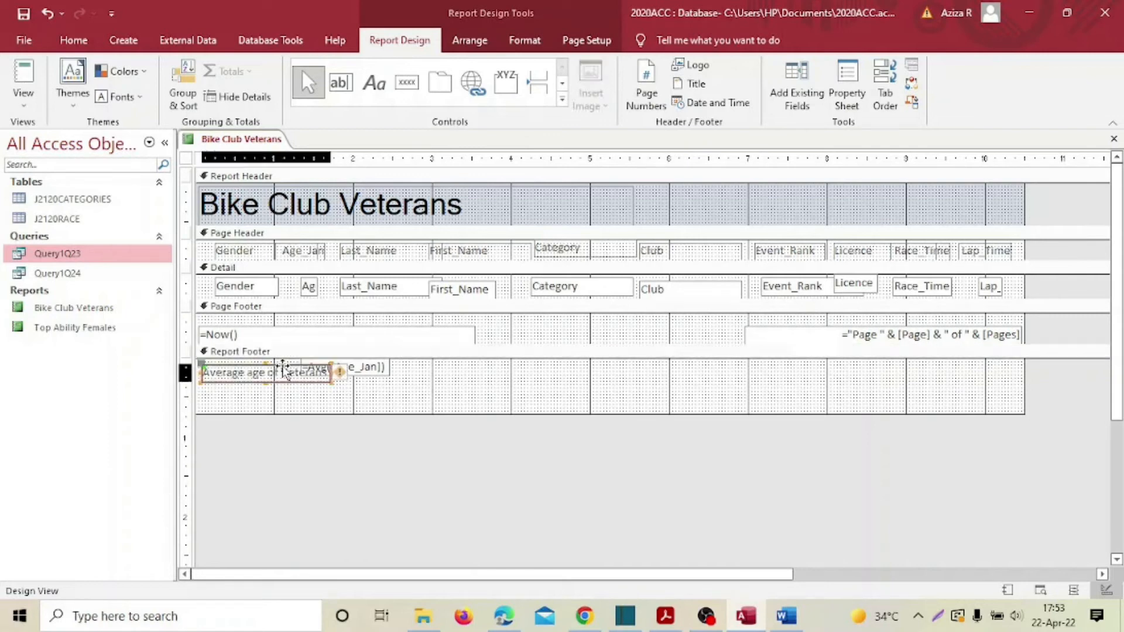
pyautogui.moveTo(275, 359); pyautogui.dragTo(269, 356)
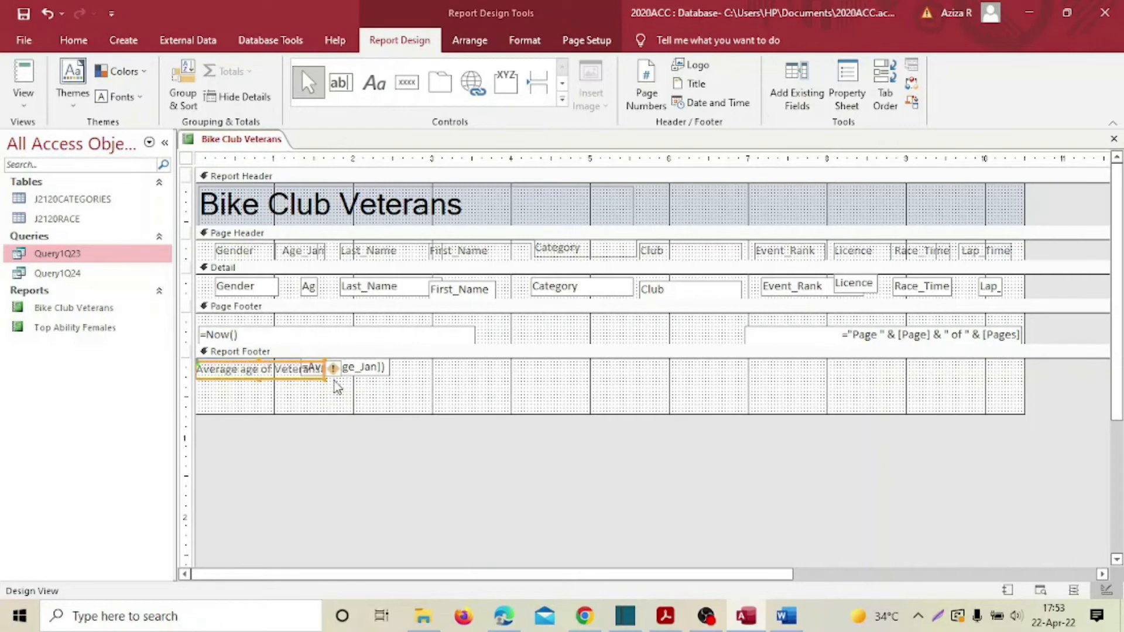
pyautogui.moveTo(375, 373); pyautogui.dragTo(394, 369)
pyautogui.click(385, 370)
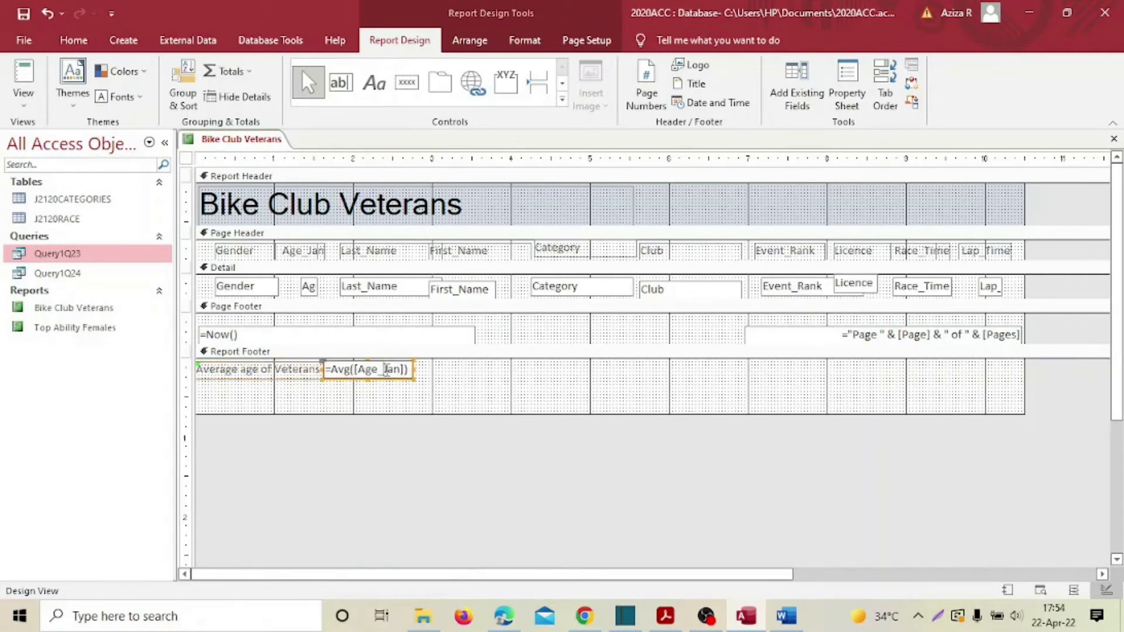
pyautogui.click(442, 403)
pyautogui.moveTo(362, 370); pyautogui.dragTo(387, 368)
# Make both the average age label and its calculated value bold
pyautogui.click(285, 374)
pyautogui.click(285, 371)
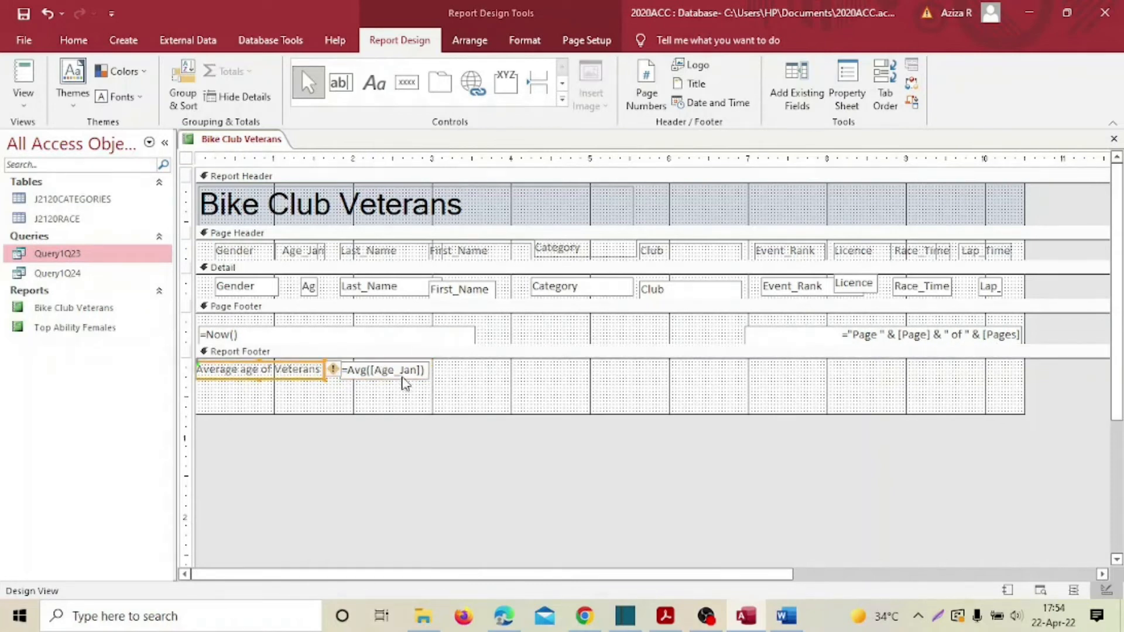
pyautogui.keyDown('shift'); pyautogui.click(402, 376); pyautogui.keyUp('shift')
pyautogui.click(76, 41)
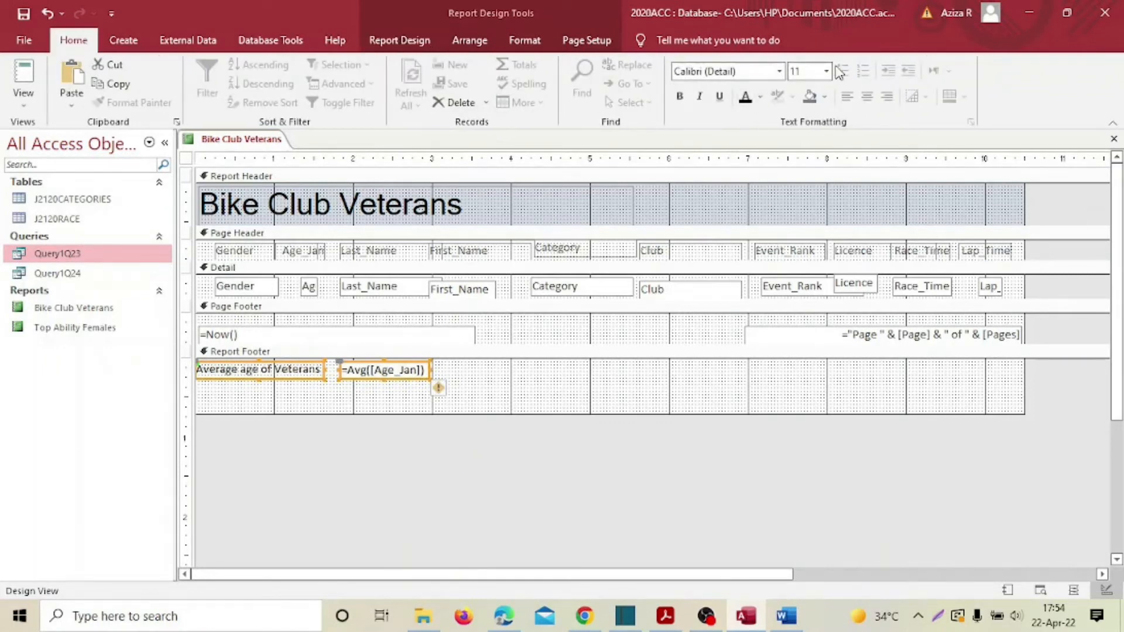
pyautogui.click(681, 98)
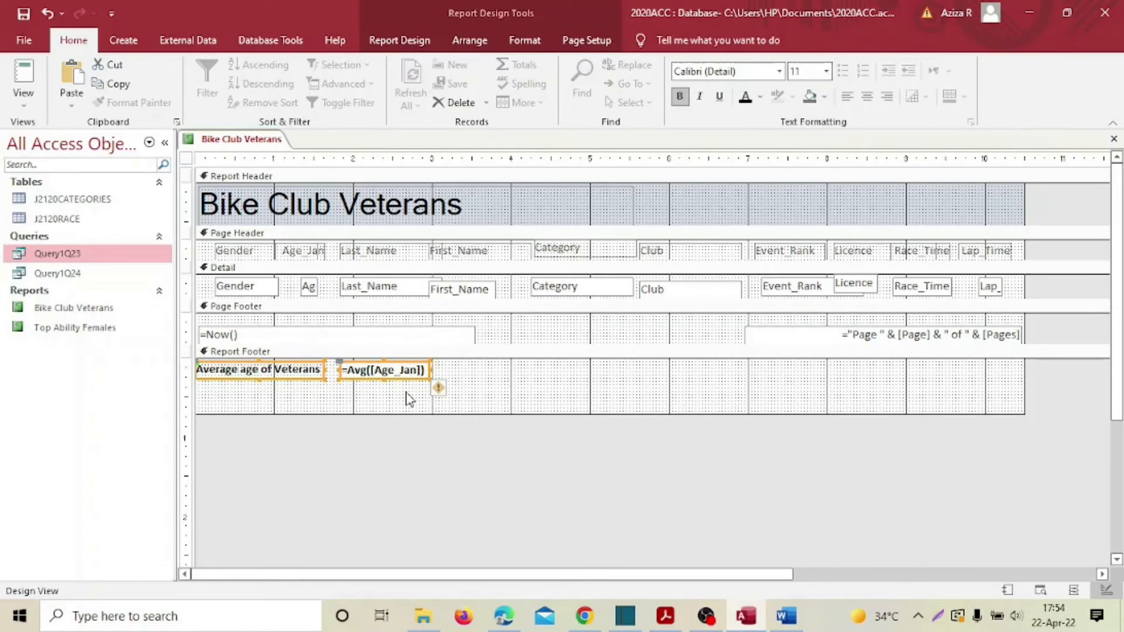
# Add a colon to the end of the label so it reads Average age of Veterans :, and close the Property Sheet
pyautogui.doubleClick(321, 374)
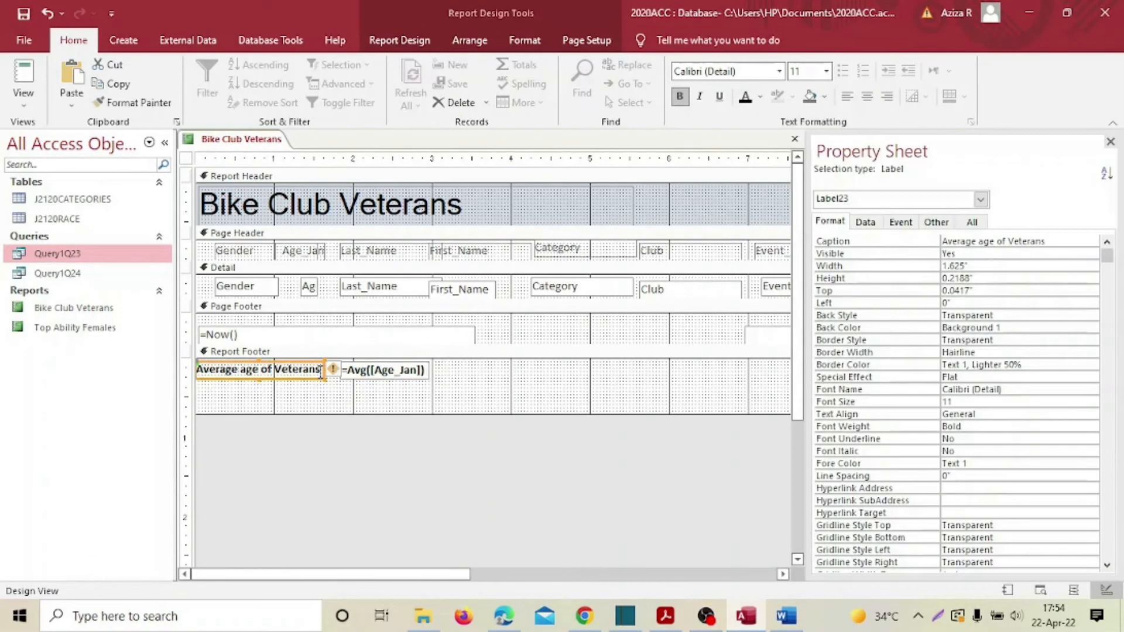
pyautogui.click(383, 400)
pyautogui.click(1110, 142)
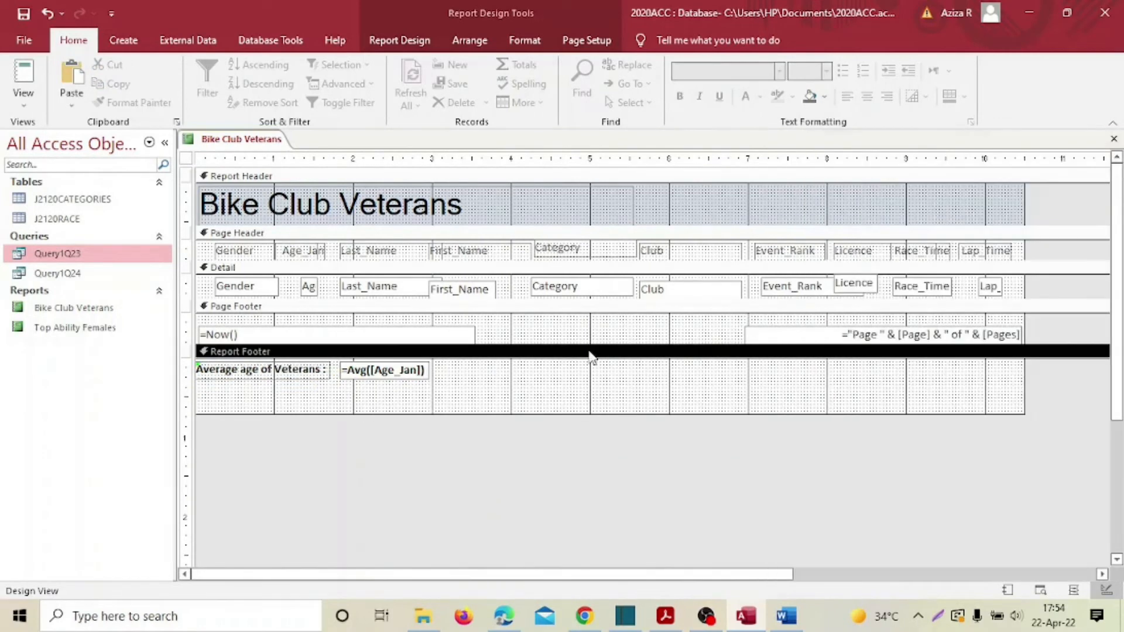
# Show the report in Layout View and check the average age label and value below the last record
pyautogui.click(23, 96)
pyautogui.click(71, 218)
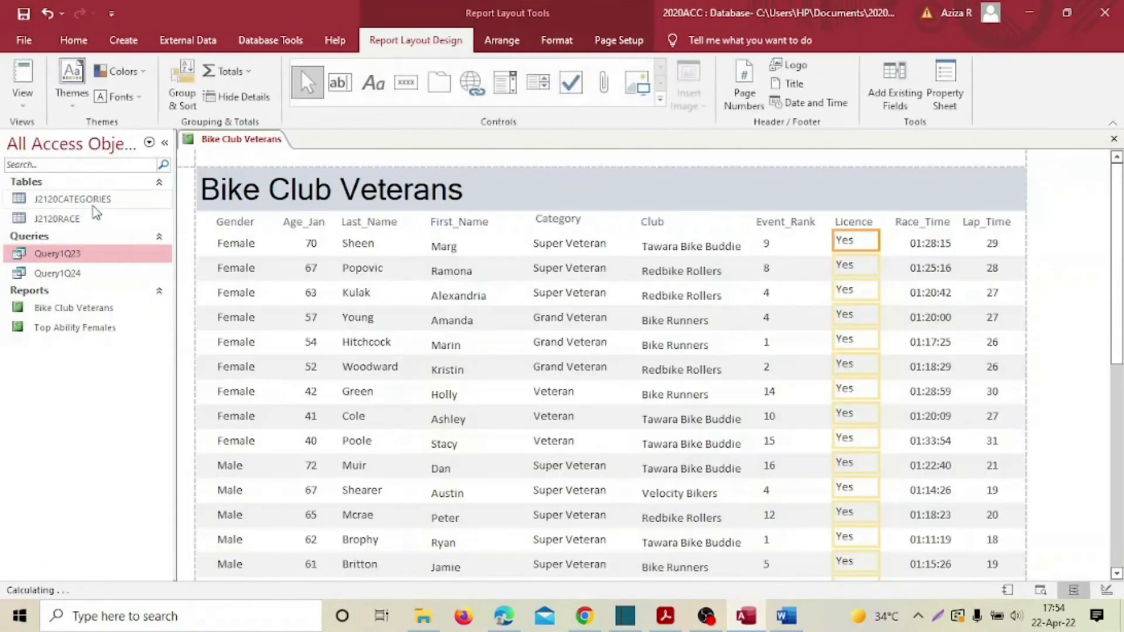
pyautogui.scroll(-4, 747, 497)
pyautogui.scroll(-5, 752, 500)
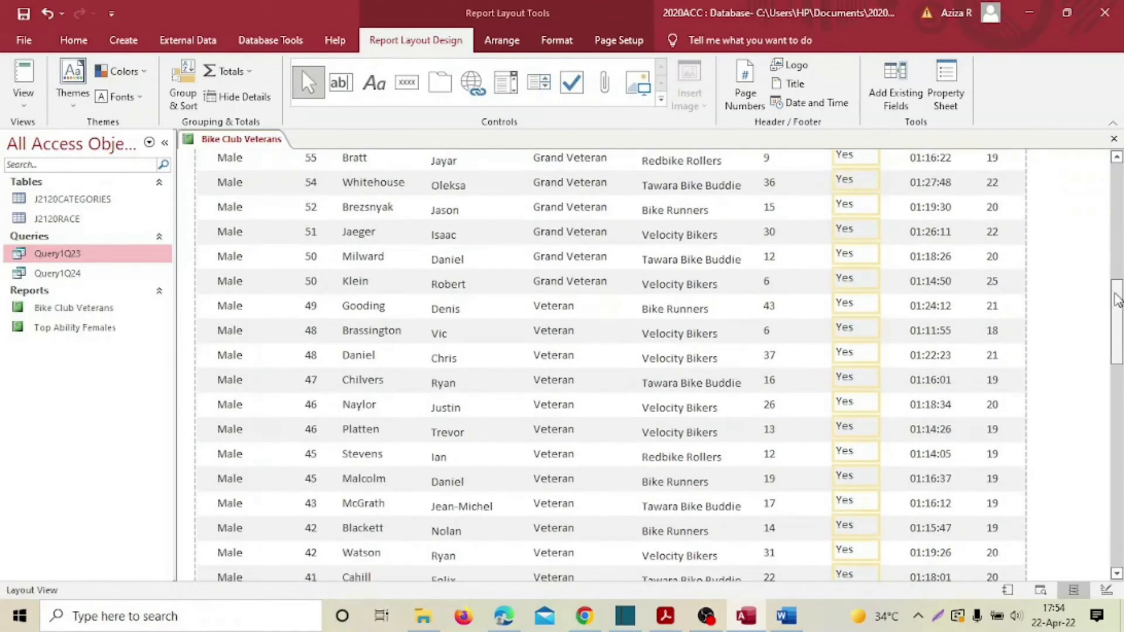
pyautogui.moveTo(1117, 300); pyautogui.dragTo(1117, 442)
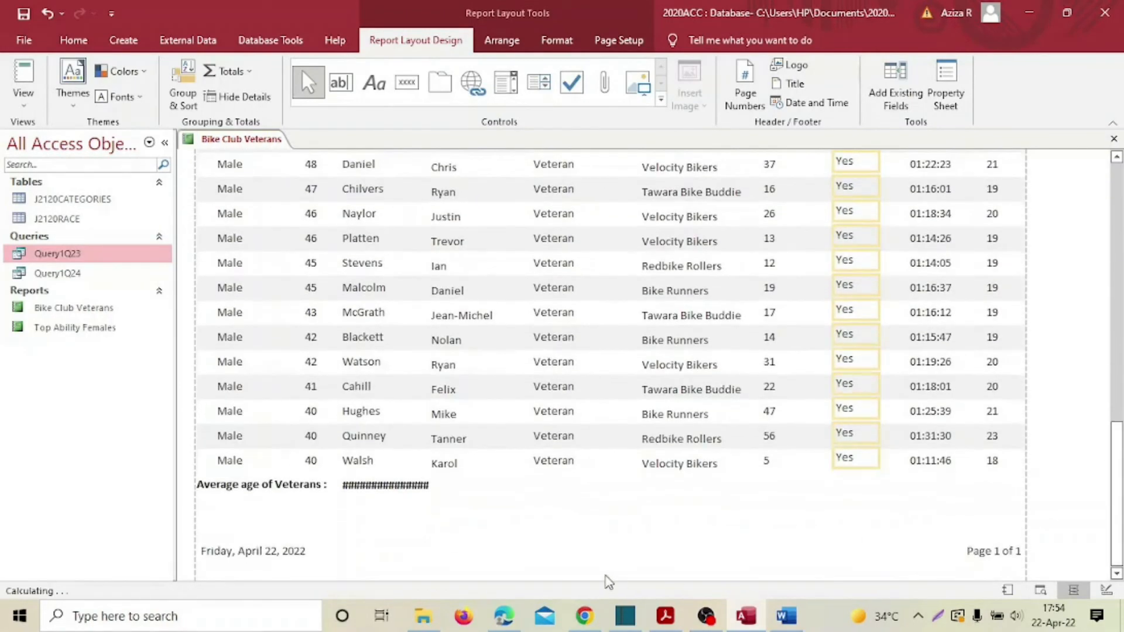
# Widen the average age box until its full value shows, and check in the question paper how the average must be displayed
pyautogui.click(378, 487)
pyautogui.moveTo(422, 486); pyautogui.dragTo(501, 486)
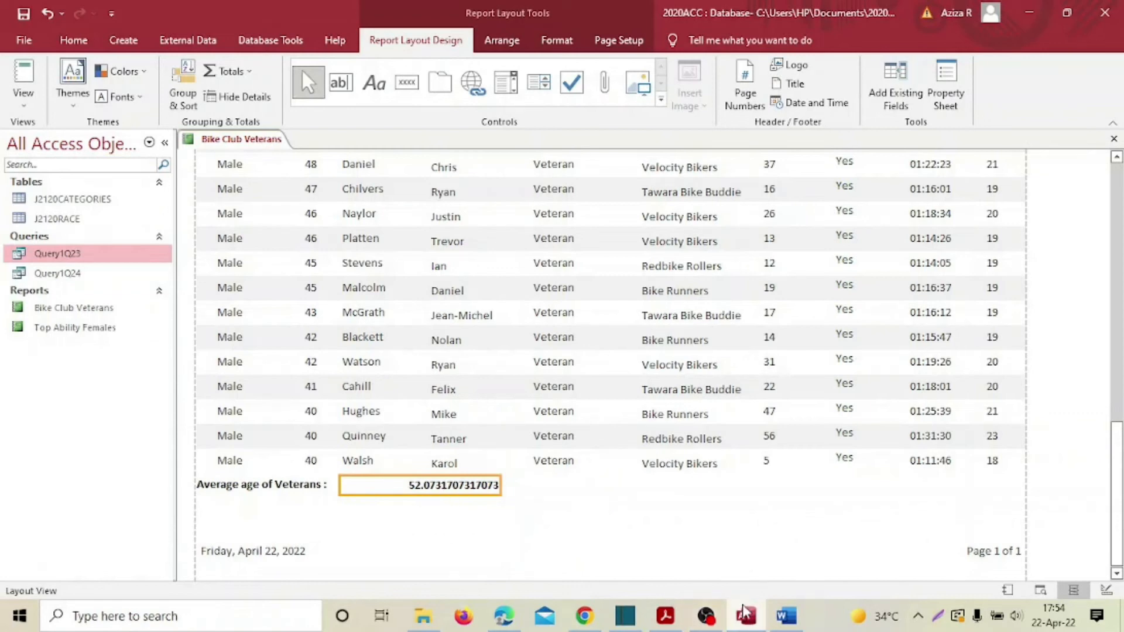
pyautogui.click(666, 615)
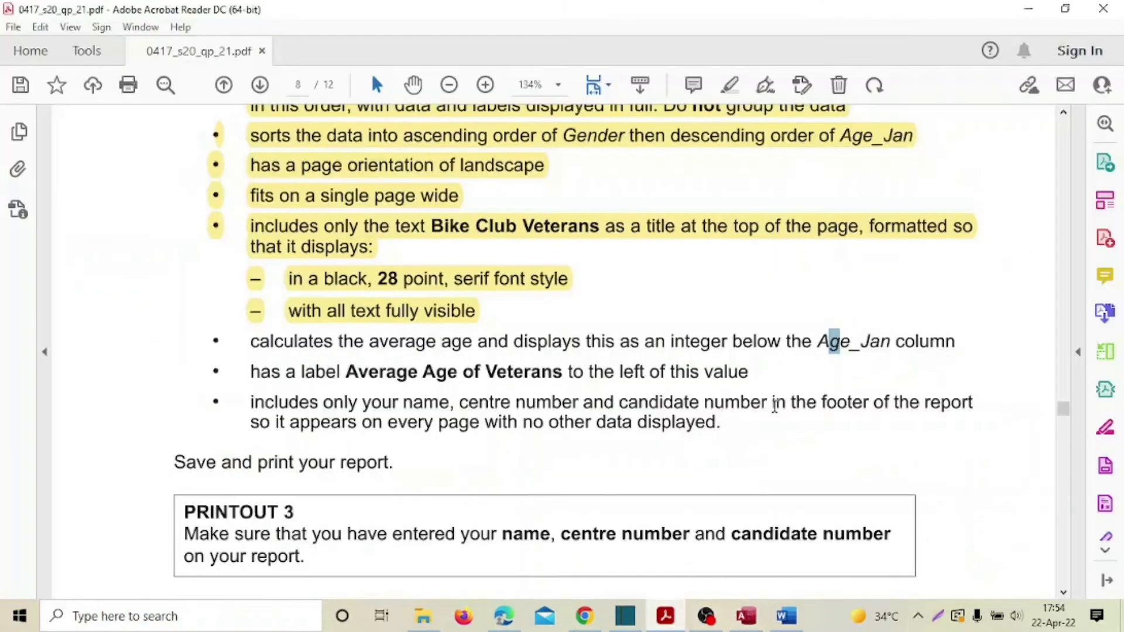
pyautogui.click(588, 379)
pyautogui.moveTo(670, 341); pyautogui.dragTo(731, 352)
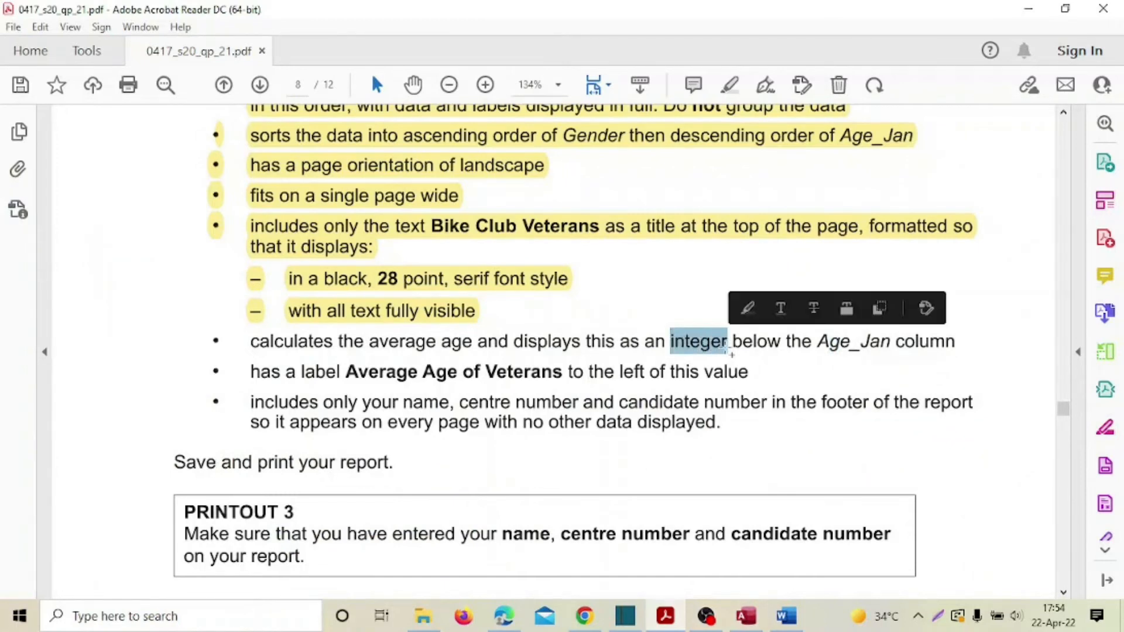
pyautogui.click(745, 616)
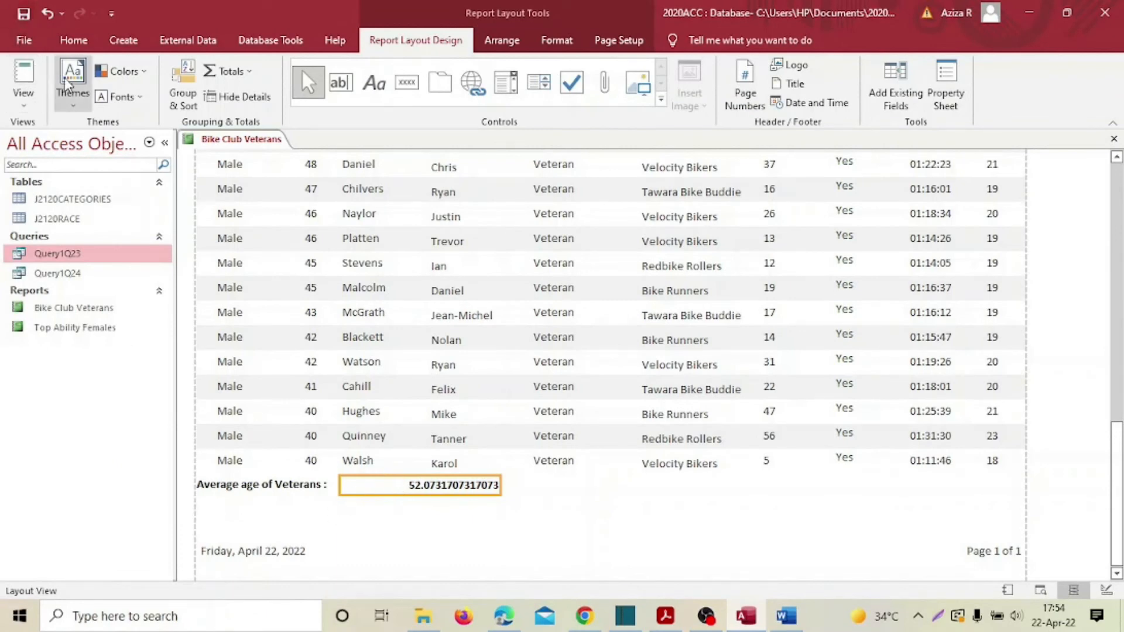
# In Design View, format the average age box as Fixed with 0 decimal places and close the Property Sheet
pyautogui.click(73, 40)
pyautogui.click(24, 99)
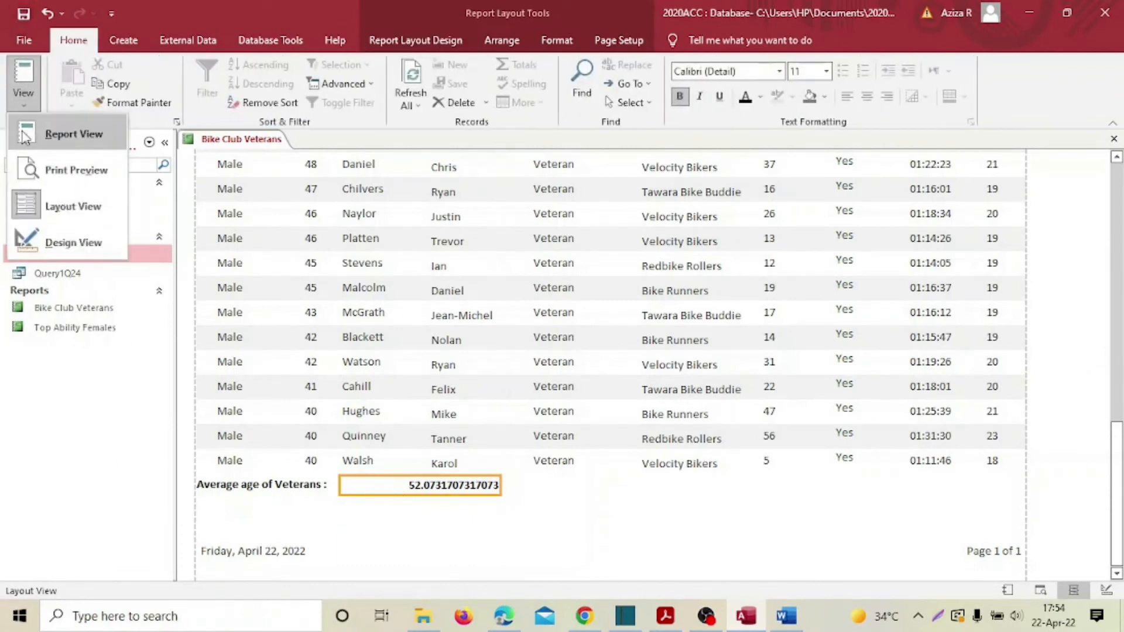
pyautogui.click(58, 241)
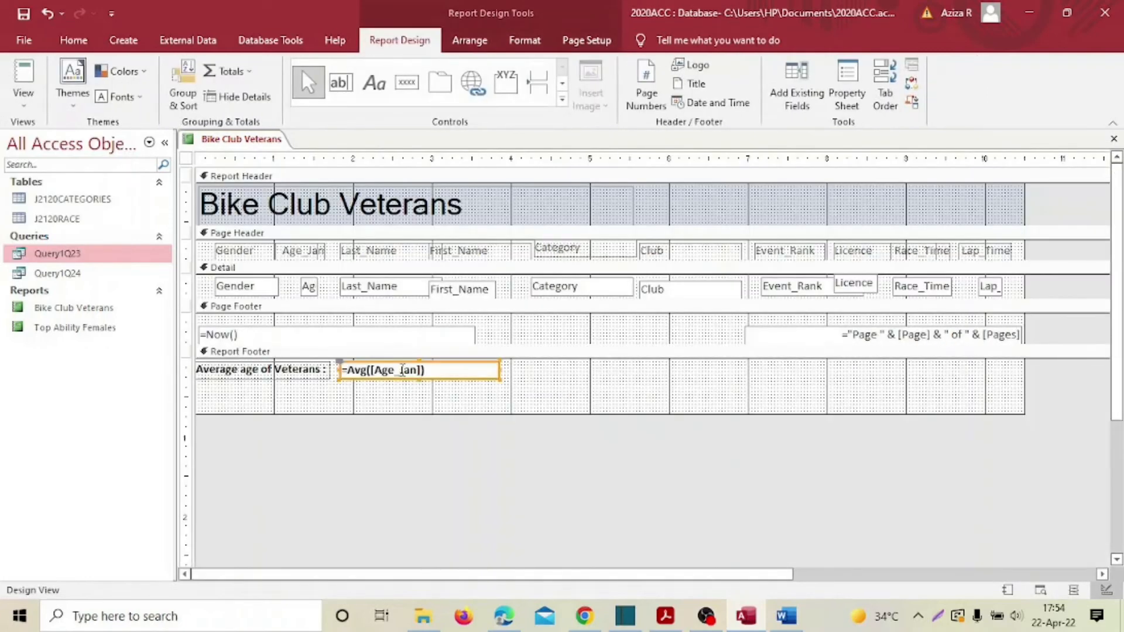
pyautogui.click(845, 83)
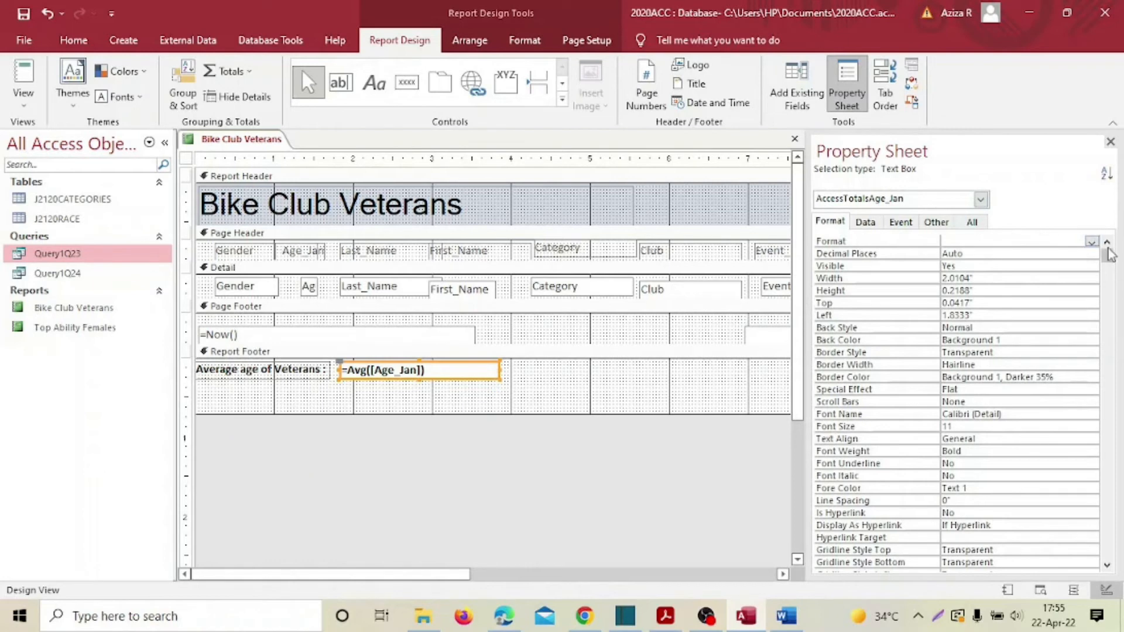
pyautogui.click(1091, 242)
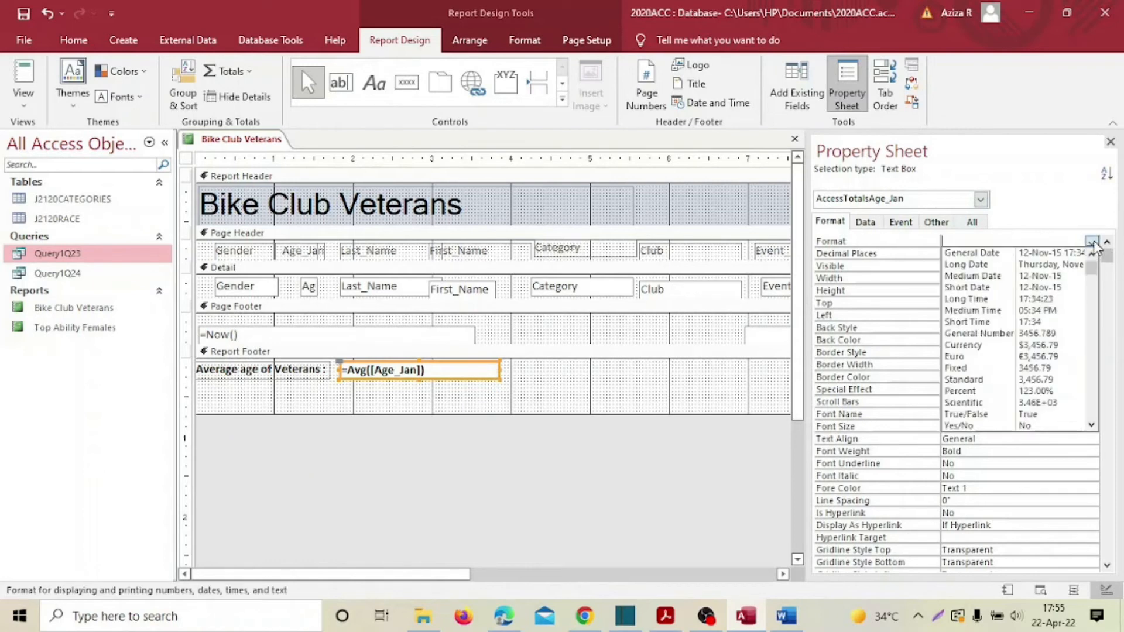
pyautogui.click(965, 368)
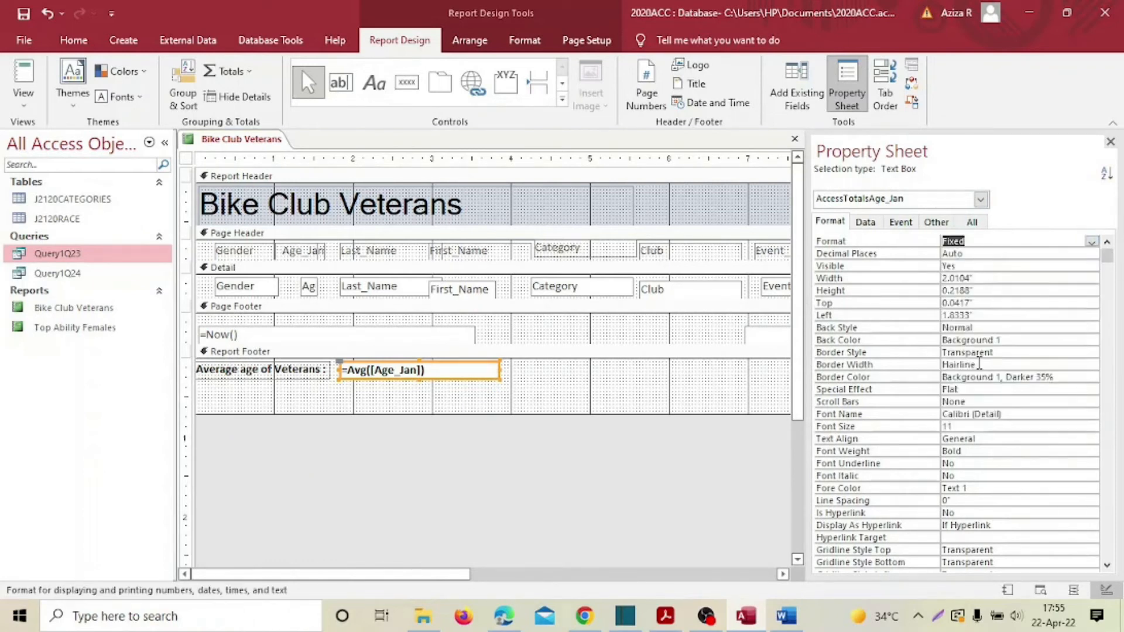
pyautogui.click(1081, 253)
pyautogui.click(1091, 254)
pyautogui.click(987, 278)
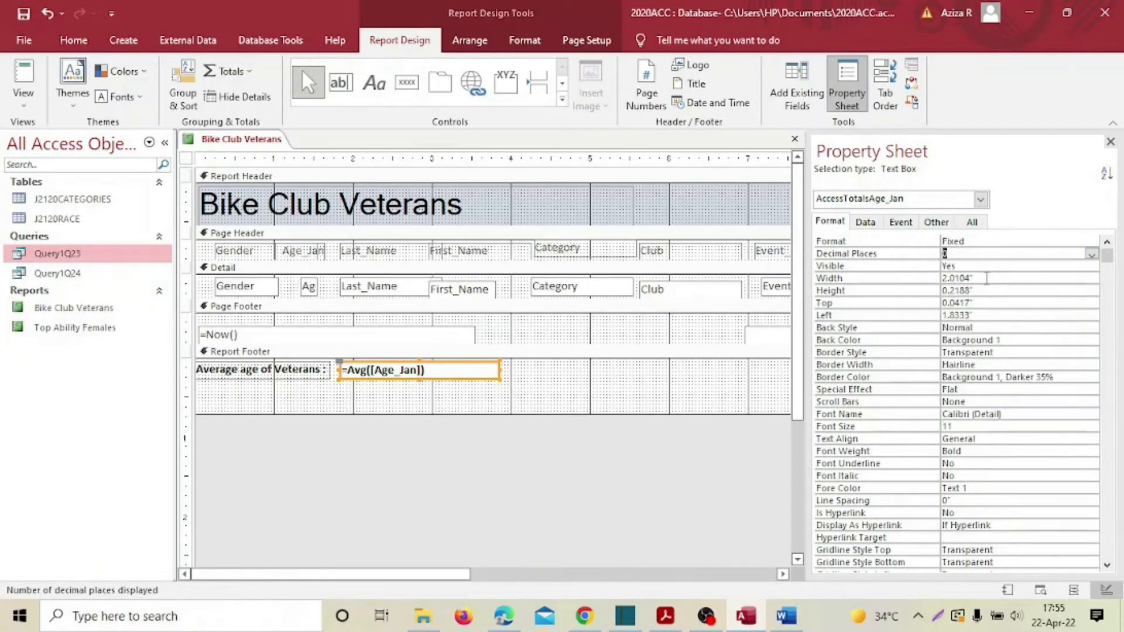
pyautogui.click(1110, 142)
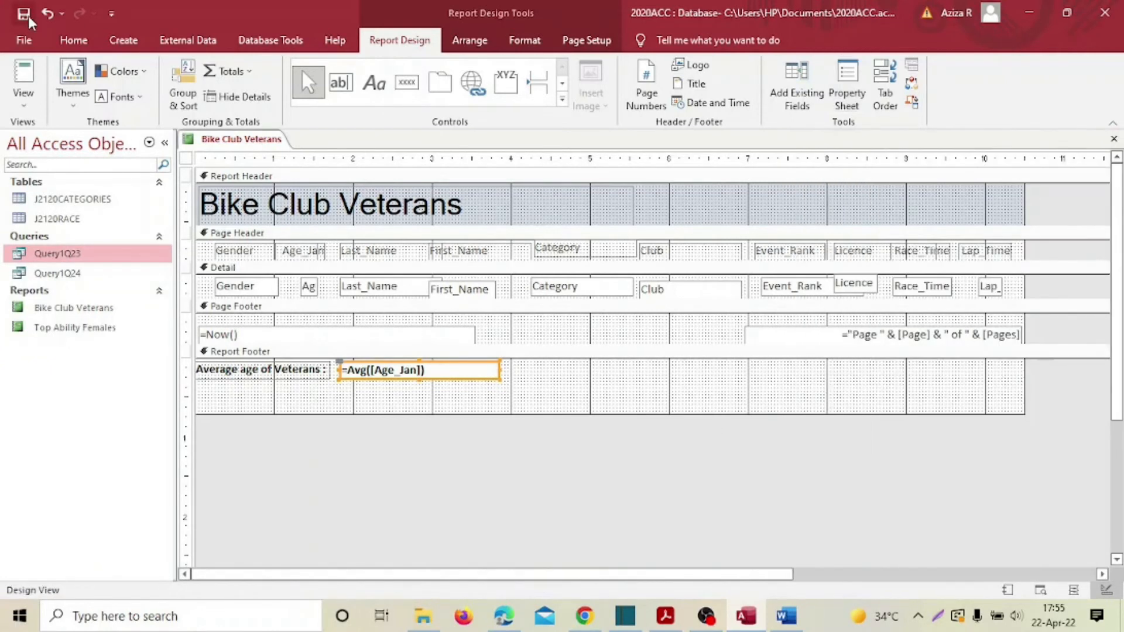
# In Layout View, narrow the average age box to fit its value and move it up against its label
pyautogui.click(23, 101)
pyautogui.click(77, 251)
pyautogui.click(33, 110)
pyautogui.click(53, 198)
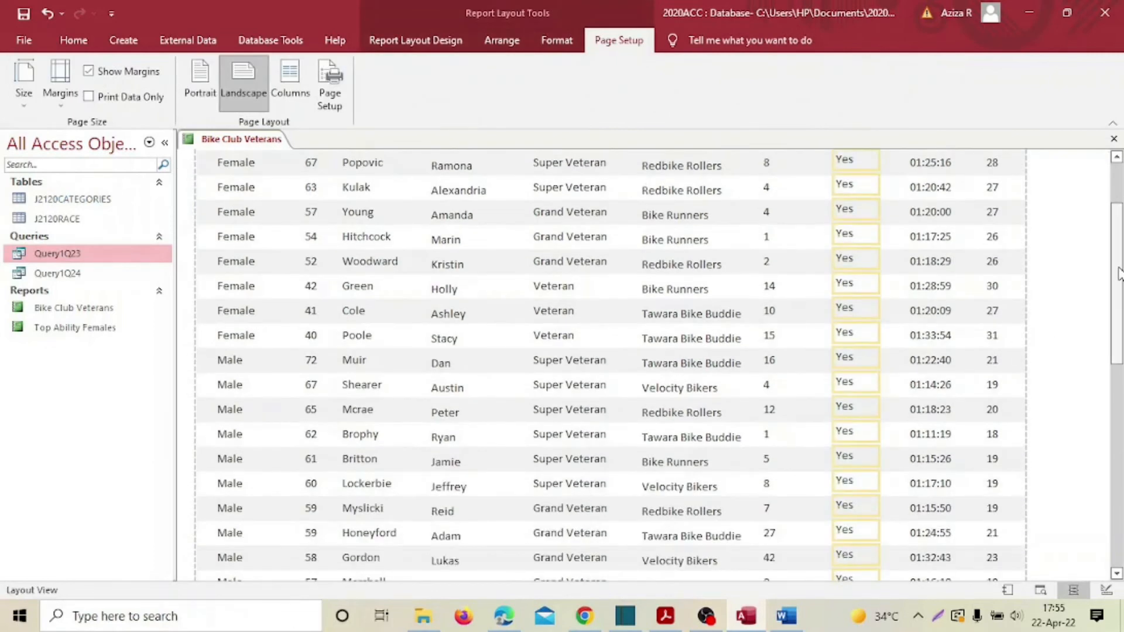
pyautogui.moveTo(1118, 280); pyautogui.dragTo(1118, 518)
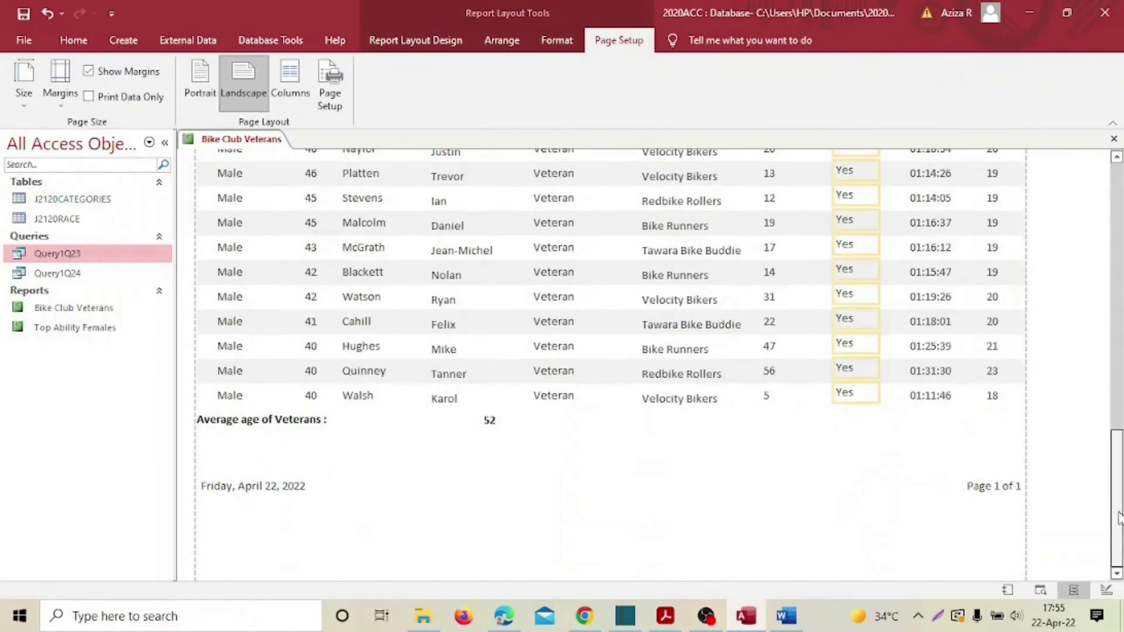
pyautogui.click(424, 421)
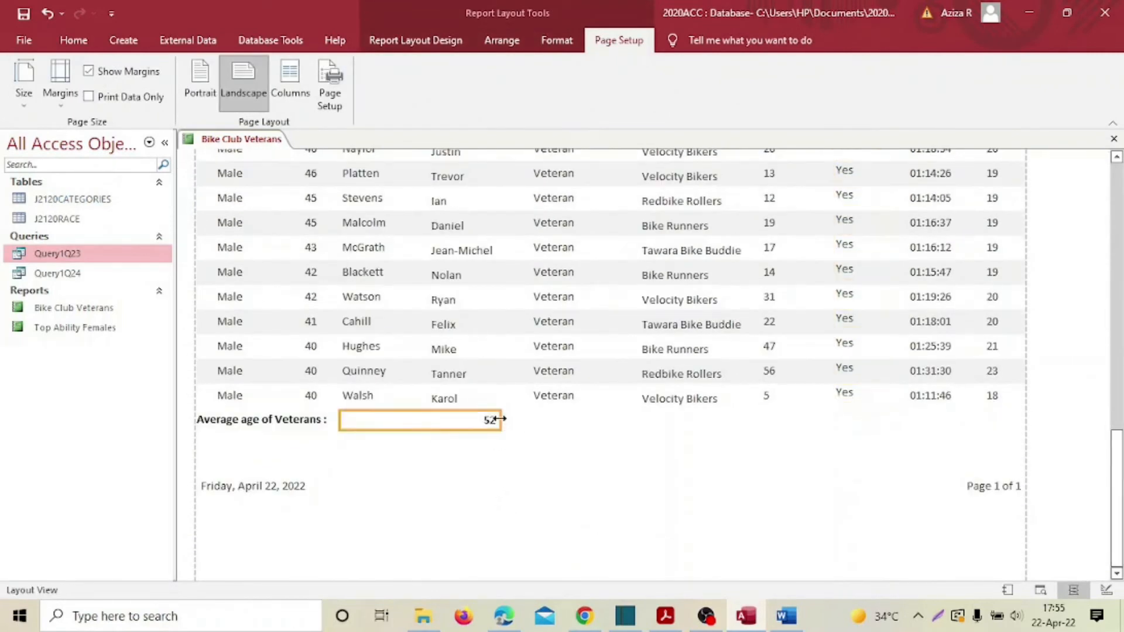
pyautogui.moveTo(499, 419); pyautogui.dragTo(369, 419)
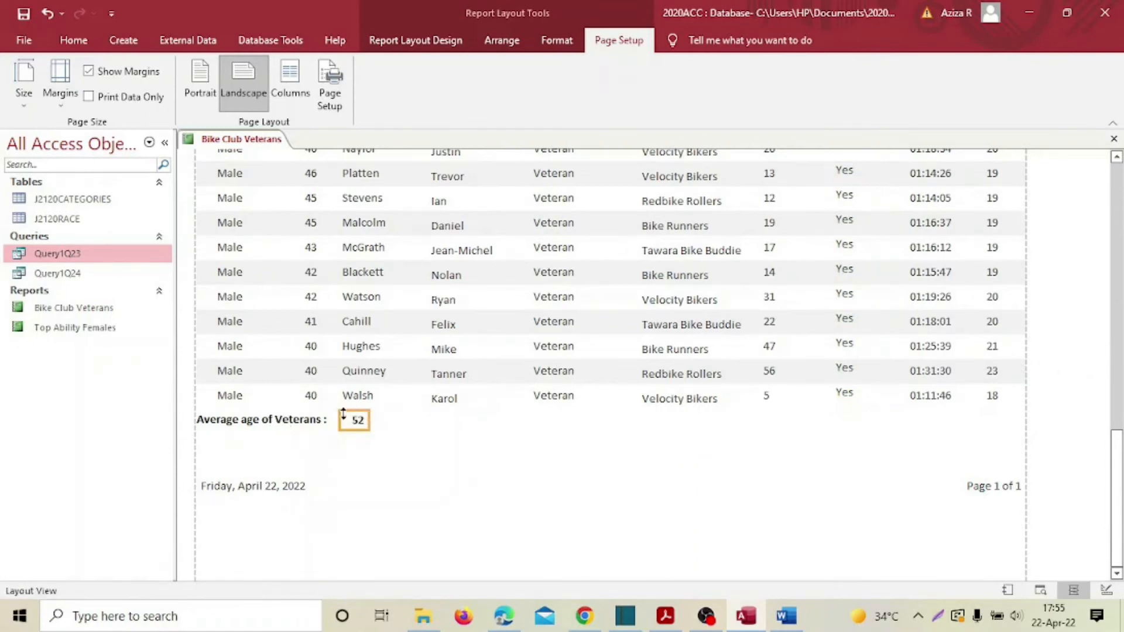
pyautogui.moveTo(357, 419); pyautogui.dragTo(338, 419)
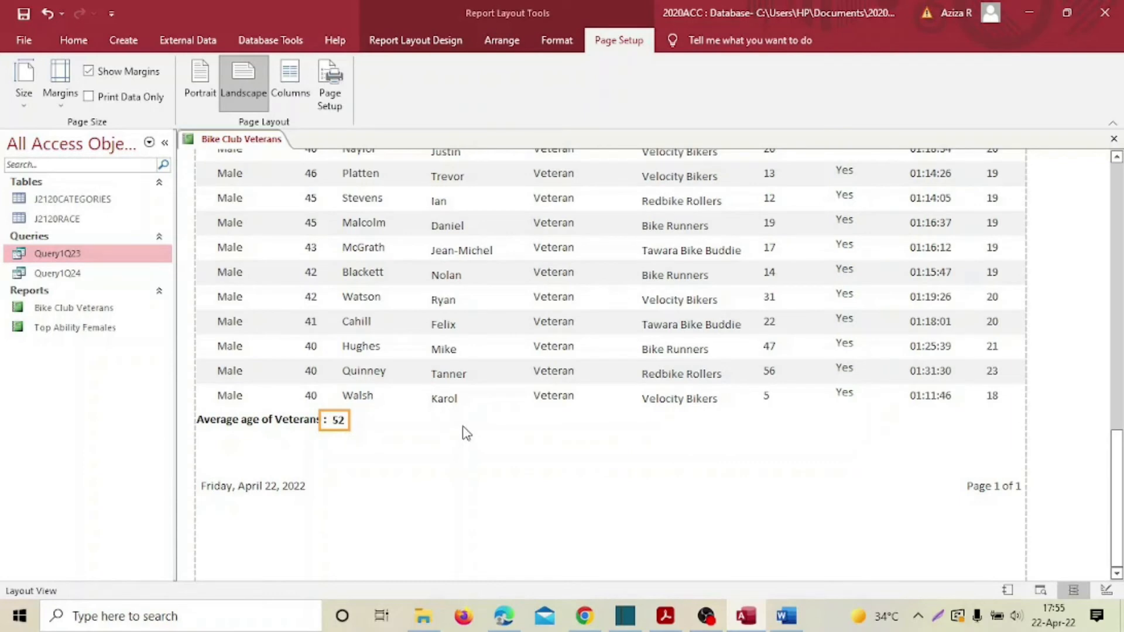
# Narrow the Last_Name heading and values from both sides, freeing space beside Age_Jan and clearing the overlap with First_Name
pyautogui.click(24, 39)
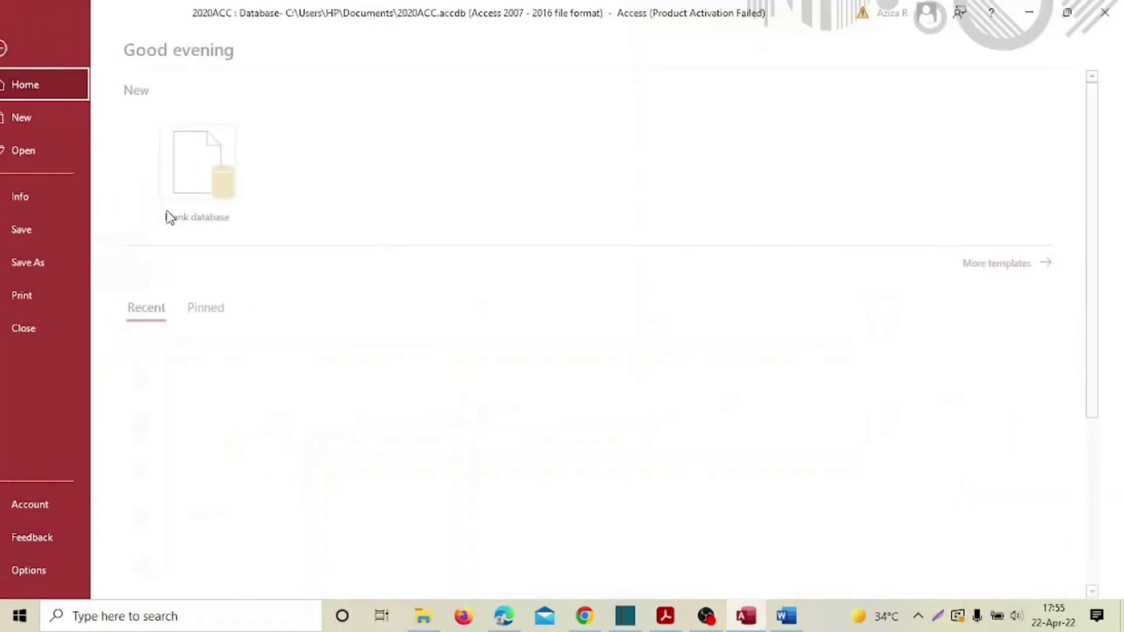
pyautogui.click(11, 48)
pyautogui.scroll(10, 659, 278)
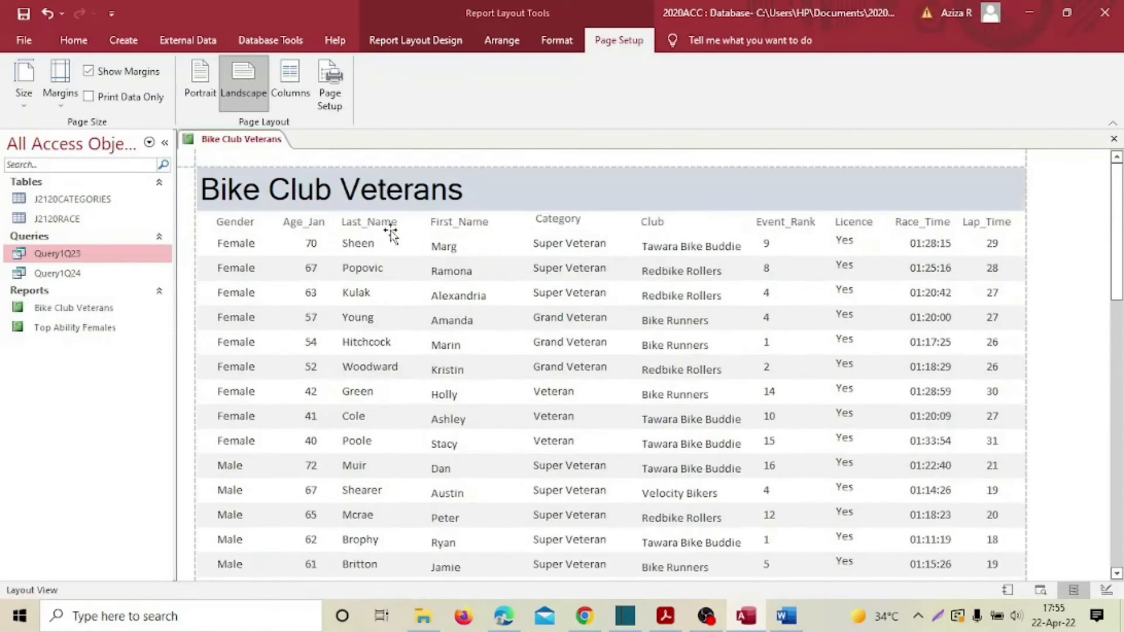
pyautogui.click(364, 223)
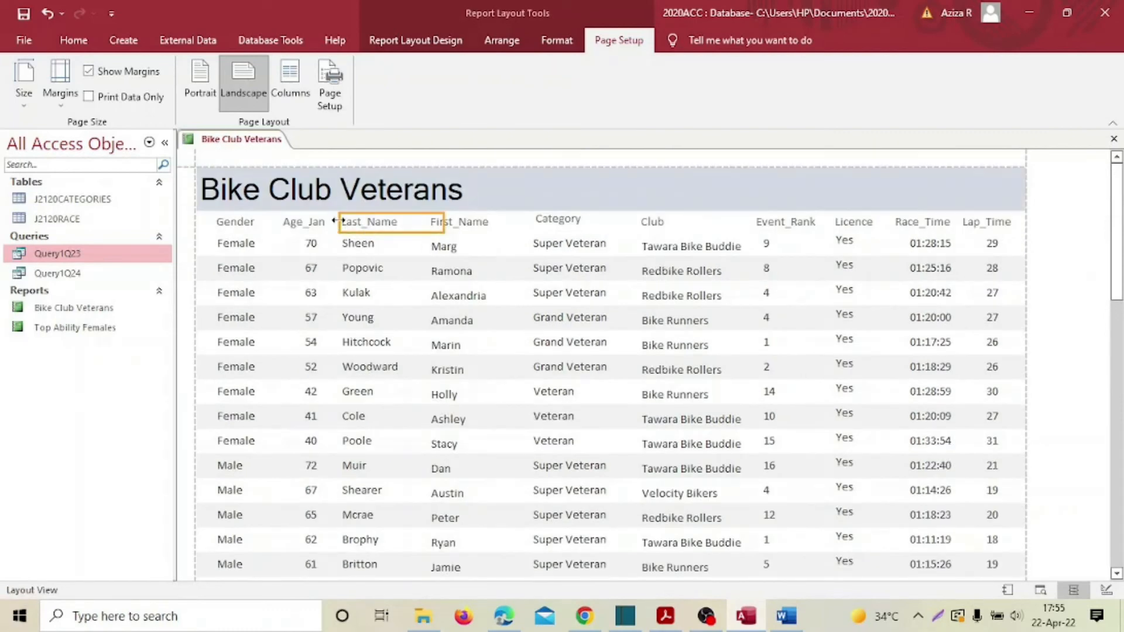
pyautogui.moveTo(339, 221); pyautogui.dragTo(359, 240)
pyautogui.click(353, 248)
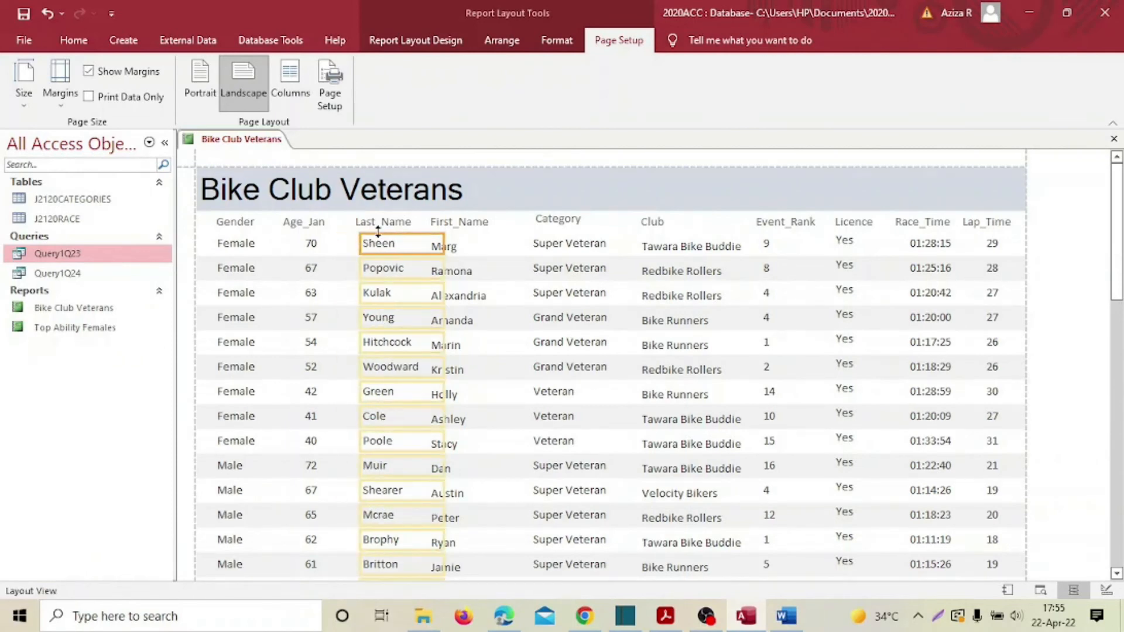
pyautogui.click(443, 246)
pyautogui.click(380, 249)
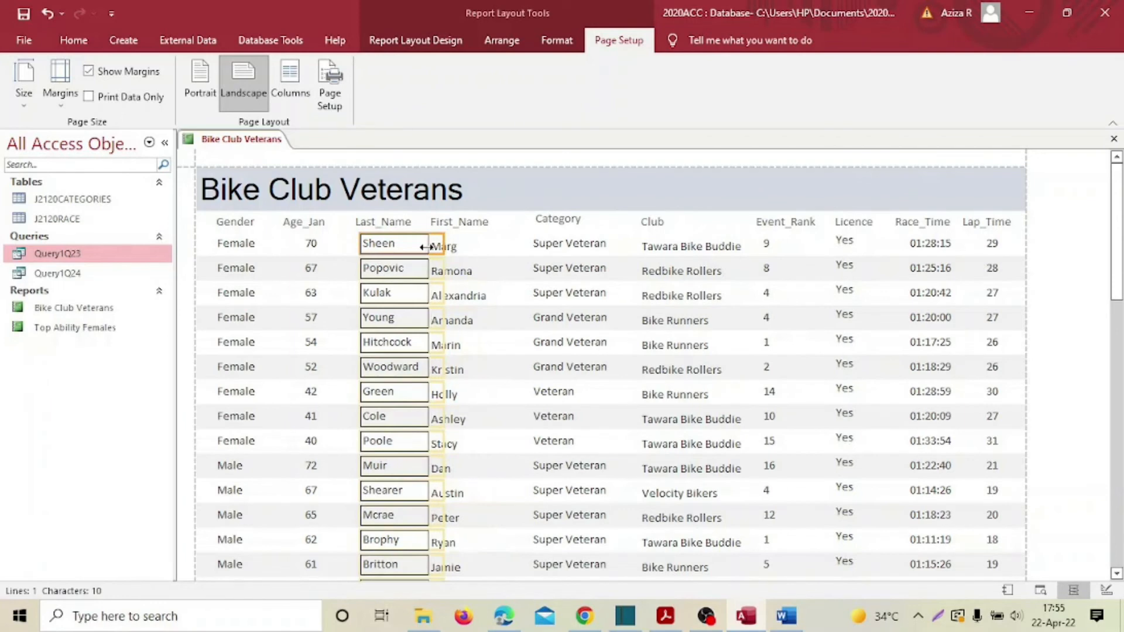
pyautogui.click(411, 226)
pyautogui.click(431, 221)
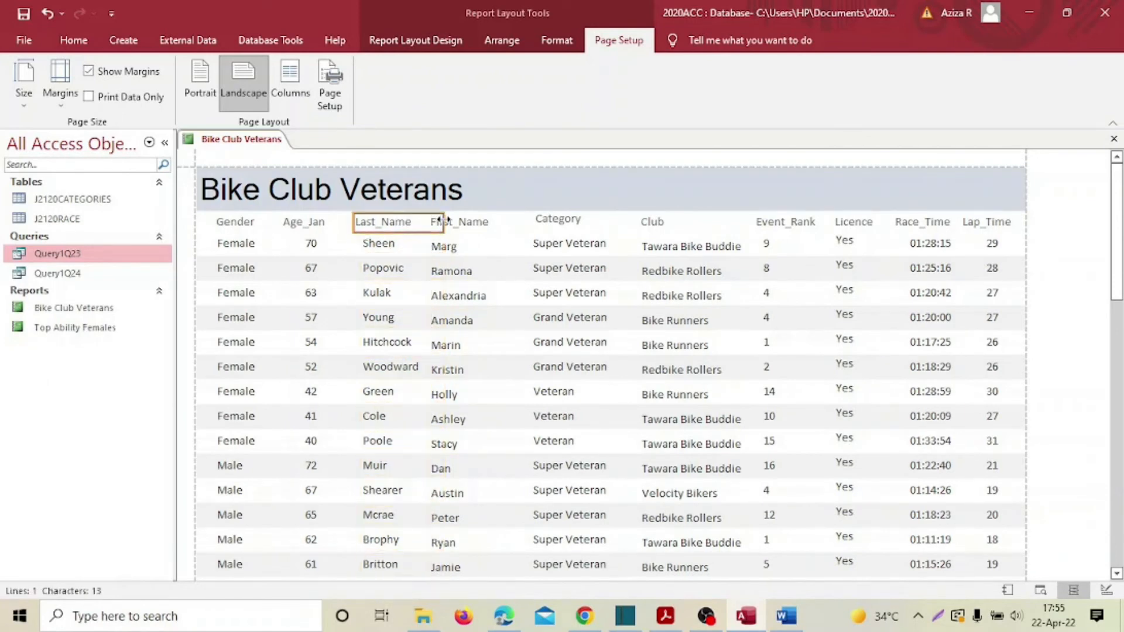
# Shift the Age_Jan heading and values right so the column lines up above the average age in the footer
pyautogui.click(300, 222)
pyautogui.moveTo(297, 223); pyautogui.dragTo(315, 224)
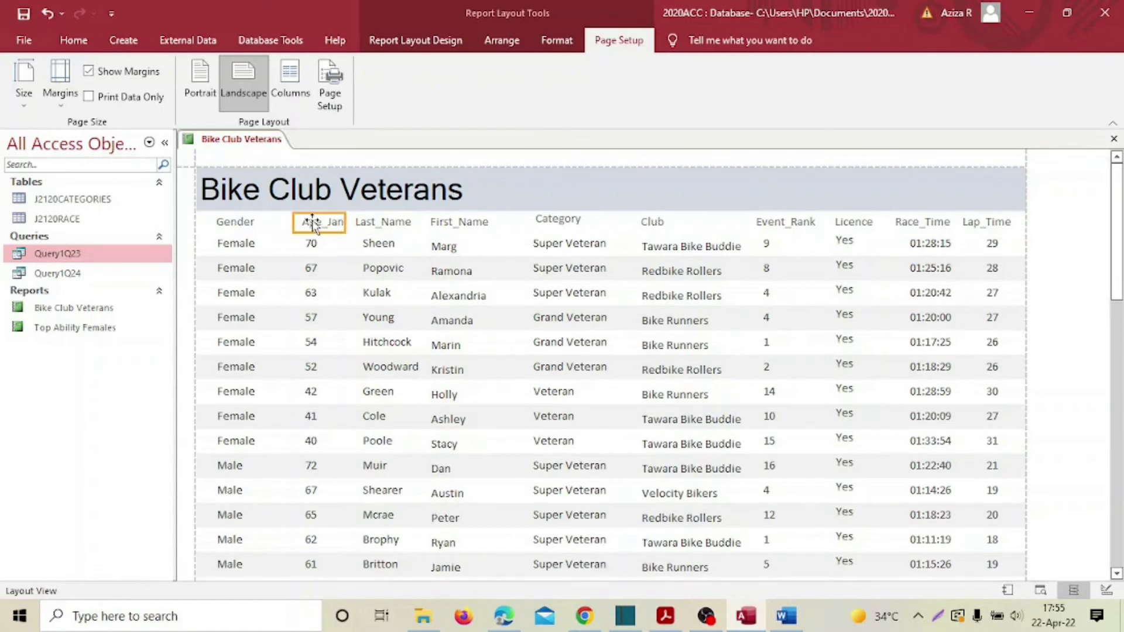
pyautogui.click(310, 242)
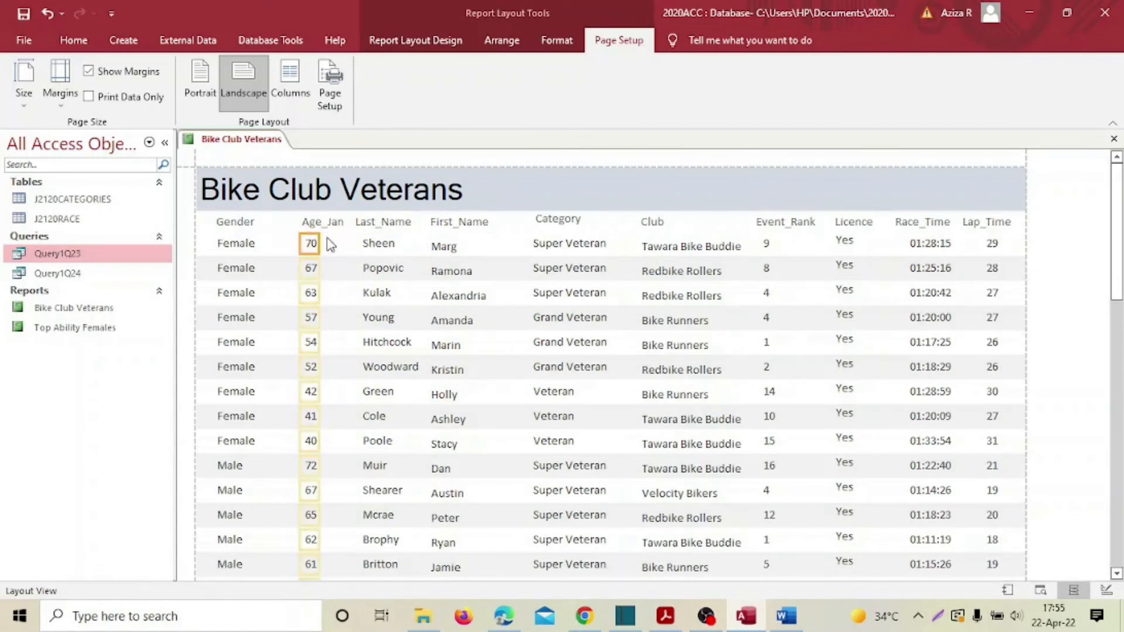
pyautogui.moveTo(310, 243); pyautogui.dragTo(332, 246)
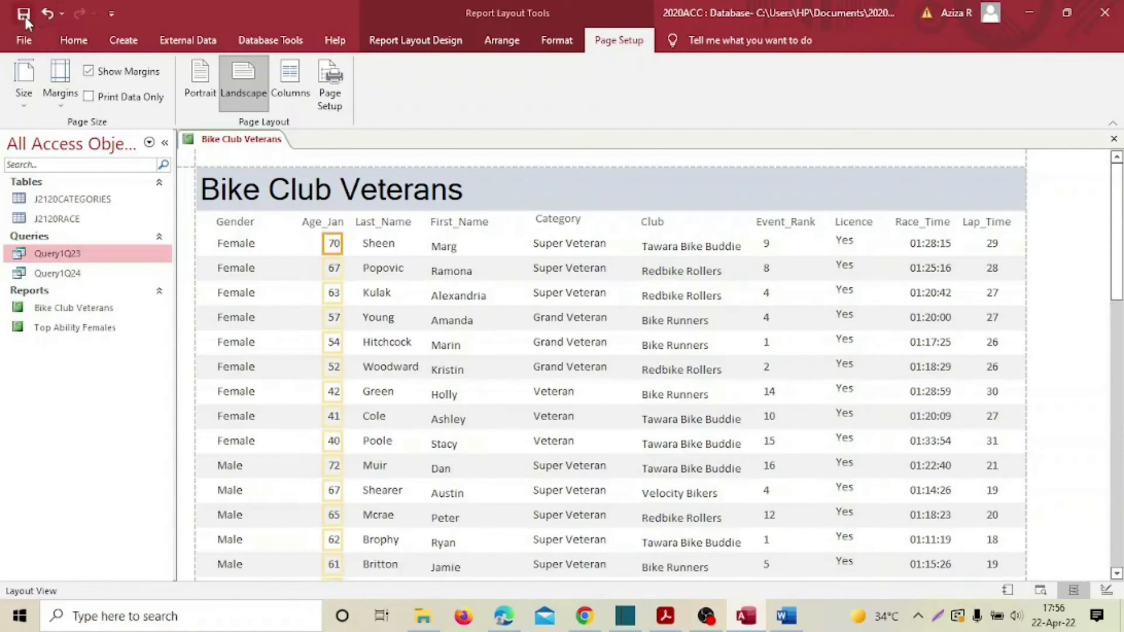
pyautogui.scroll(-6, 364, 413)
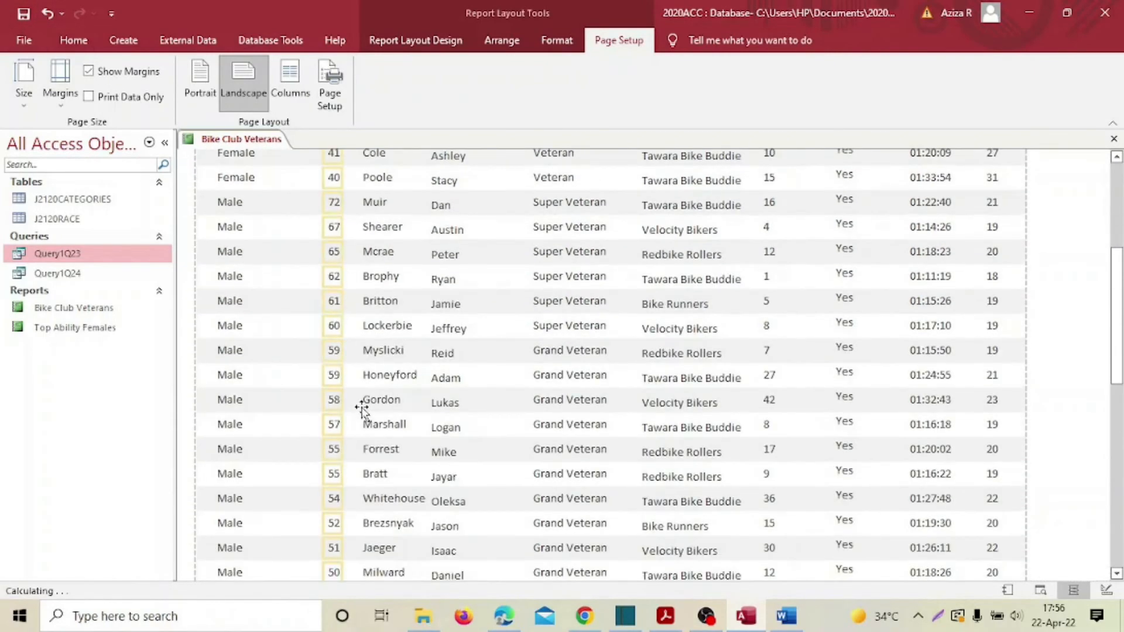
pyautogui.scroll(-5, 363, 413)
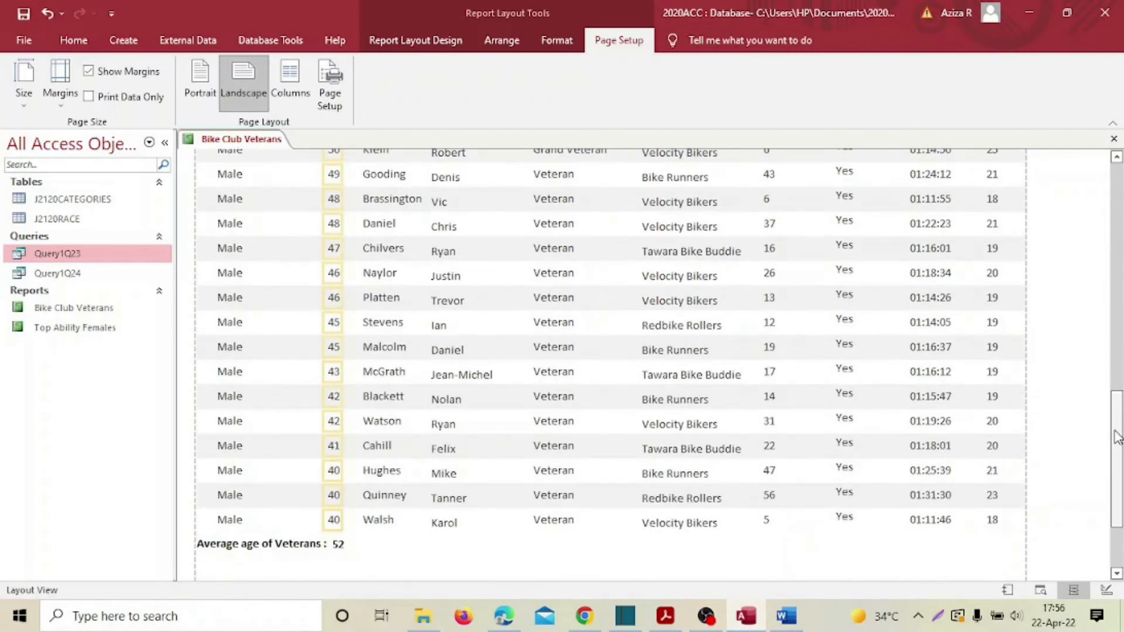
pyautogui.moveTo(1116, 436); pyautogui.dragTo(1121, 486)
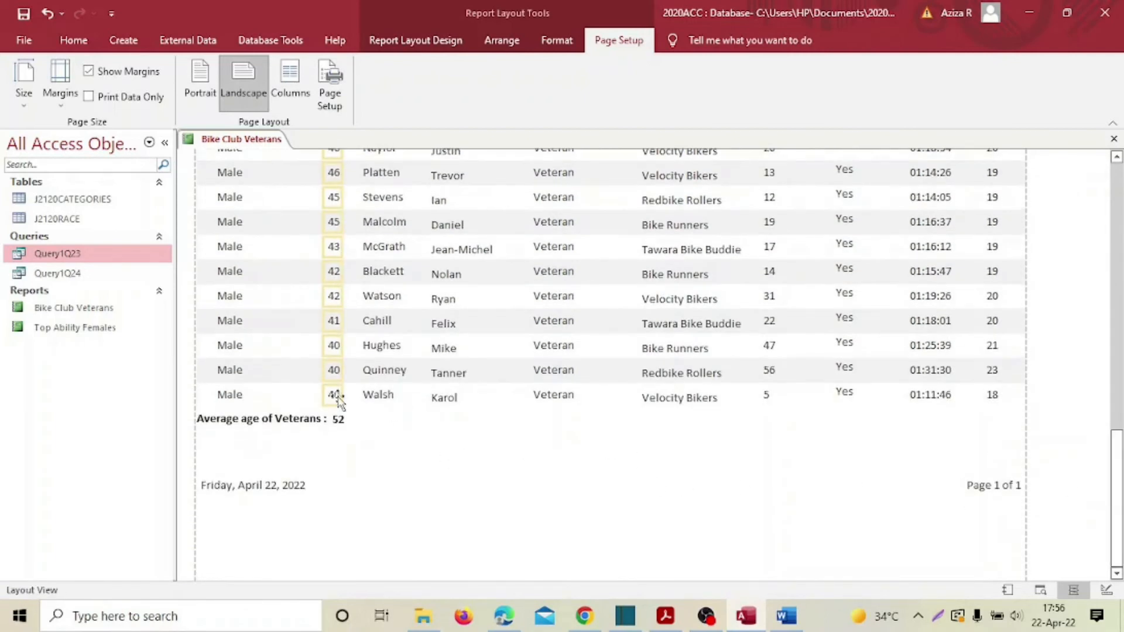
# Highlight the average age and label requirements in the question paper, and read the Printout 3 and Evidence 7 instructions
pyautogui.click(665, 615)
pyautogui.scroll(-1, 586, 404)
pyautogui.moveTo(220, 300); pyautogui.dragTo(522, 336)
pyautogui.click(540, 312)
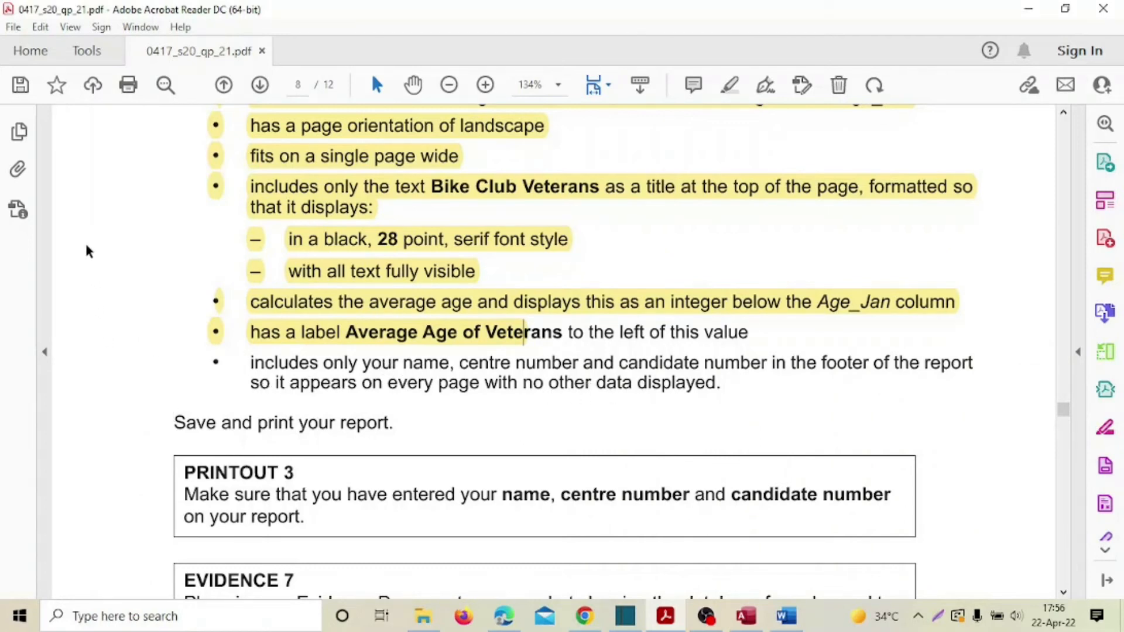
pyautogui.scroll(-1, 289, 433)
pyautogui.scroll(-3, 288, 433)
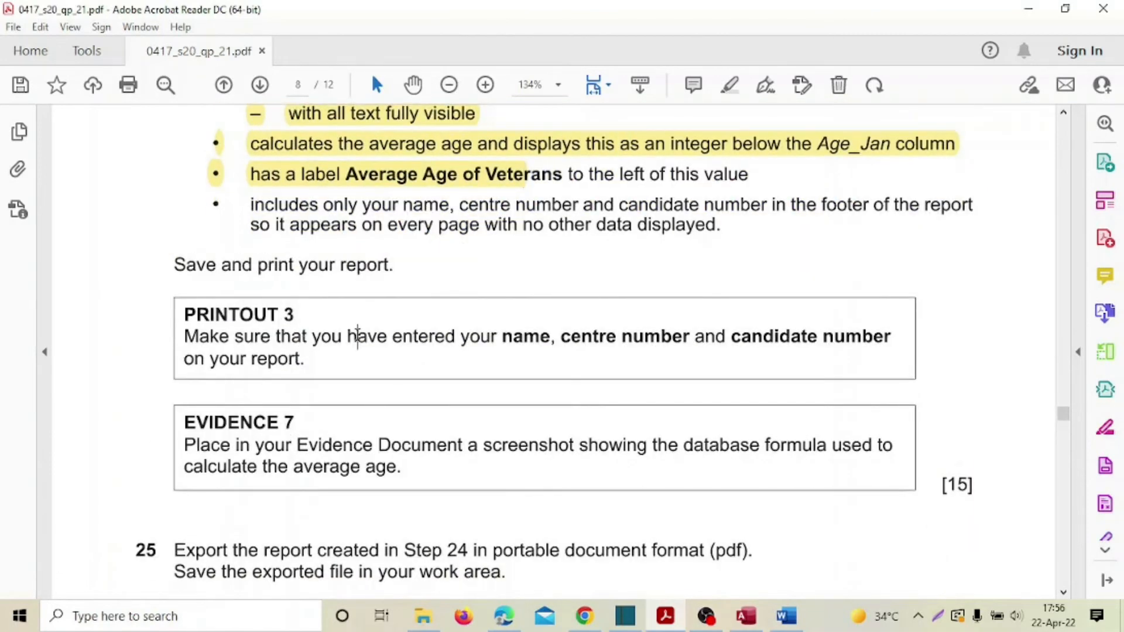
pyautogui.moveTo(356, 339); pyautogui.dragTo(386, 339)
pyautogui.moveTo(344, 446); pyautogui.dragTo(363, 446)
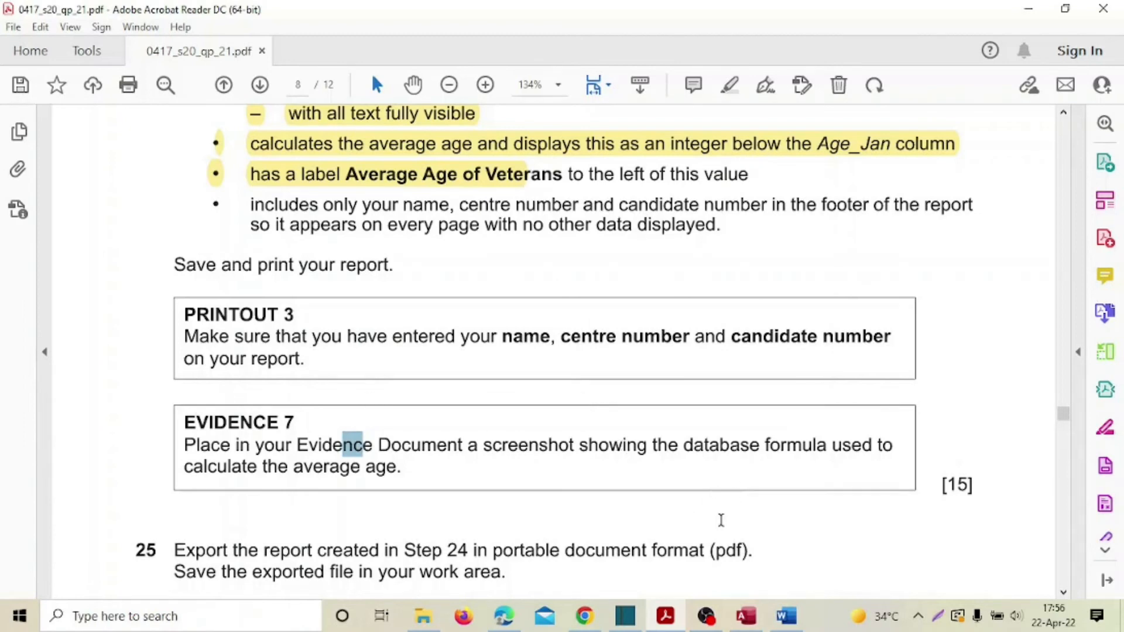
# Switch to the Access report in Design View, then move the average box clear of its label and widen it to show =Avg([Age_Jan])
pyautogui.click(746, 616)
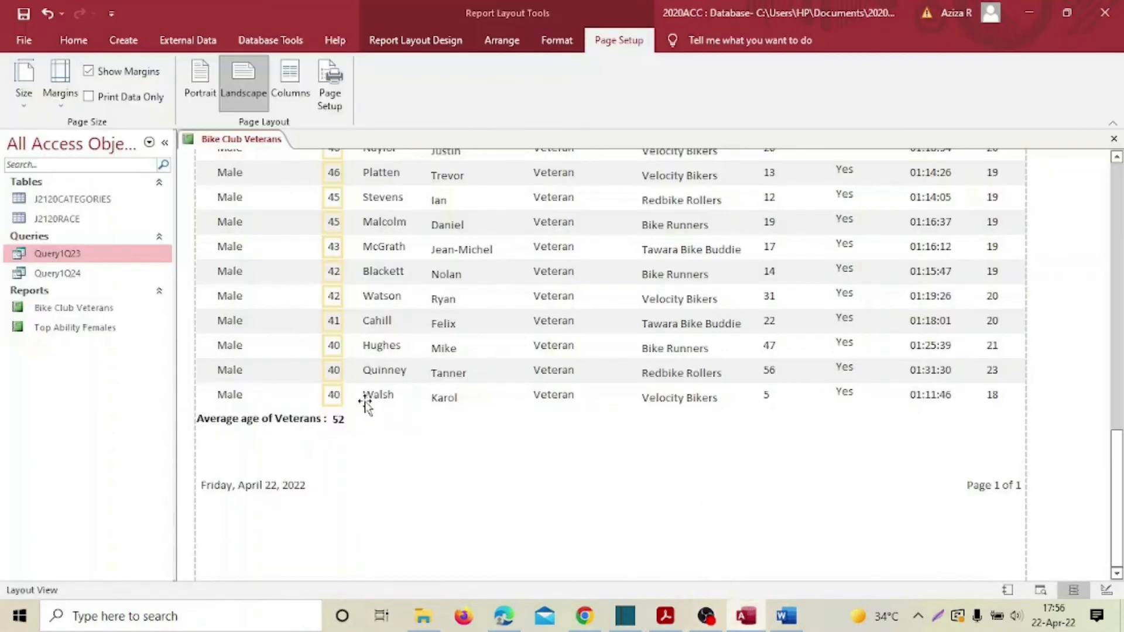
pyautogui.click(73, 40)
pyautogui.click(24, 101)
pyautogui.click(65, 238)
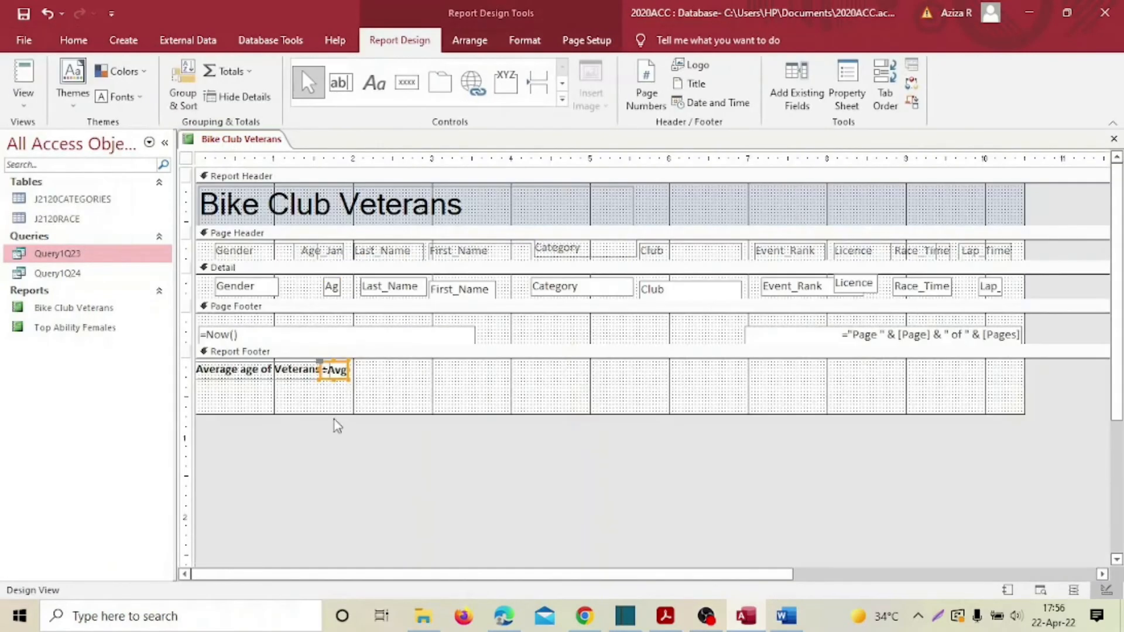
pyautogui.moveTo(338, 370); pyautogui.dragTo(433, 371)
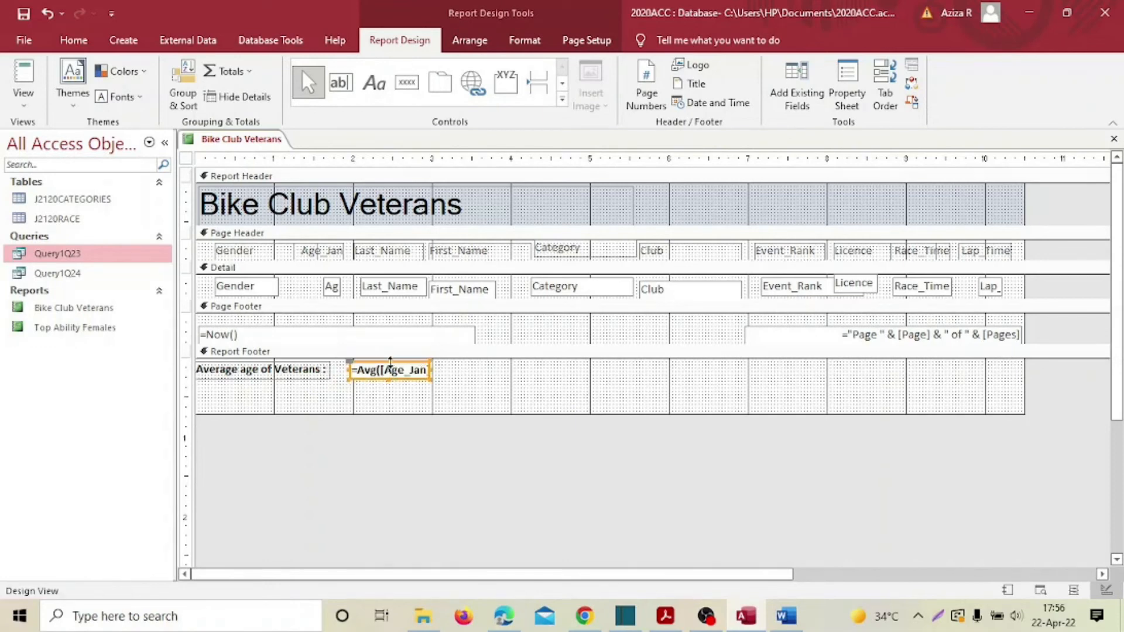
pyautogui.click(390, 362)
pyautogui.click(434, 375)
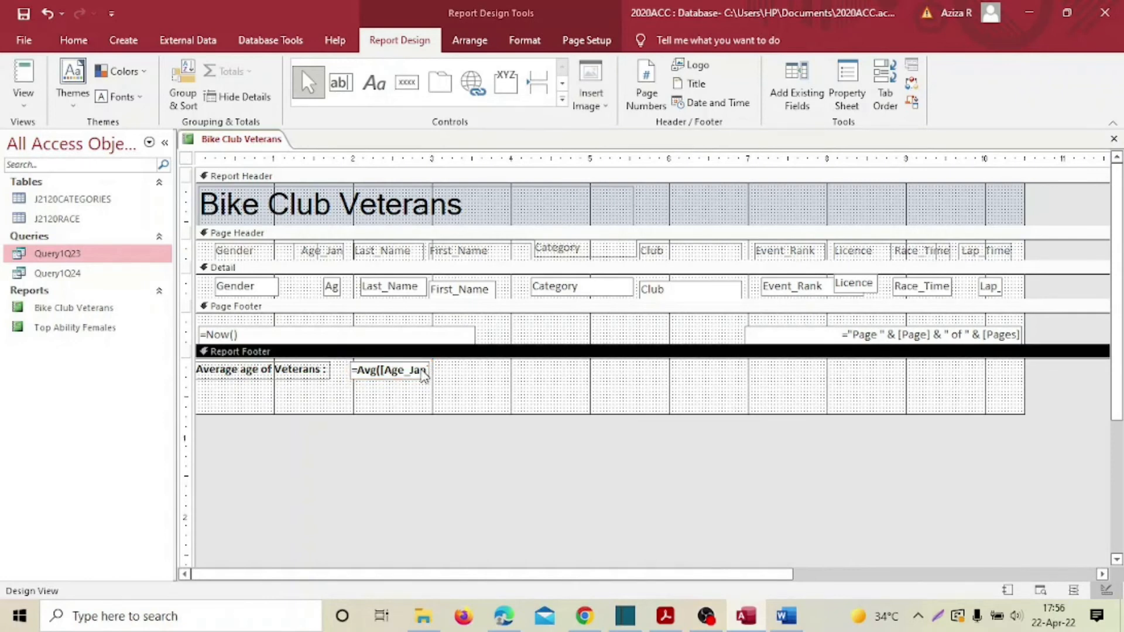
pyautogui.click(421, 372)
pyautogui.moveTo(432, 370); pyautogui.dragTo(449, 370)
pyautogui.click(477, 381)
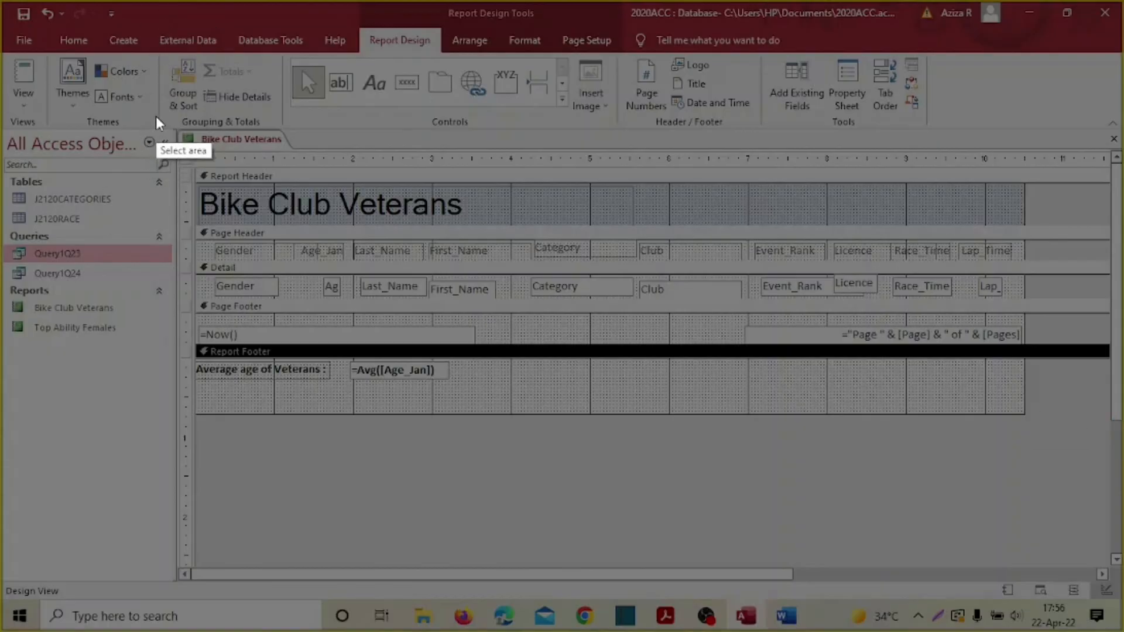
# Capture the report design area with Lightshot, outline the average label and formula with a red rectangle, and copy the image
pyautogui.moveTo(157, 113)
pyautogui.mouseDown()
pyautogui.moveTo(438, 450)
pyautogui.moveTo(534, 436)
pyautogui.mouseUp()
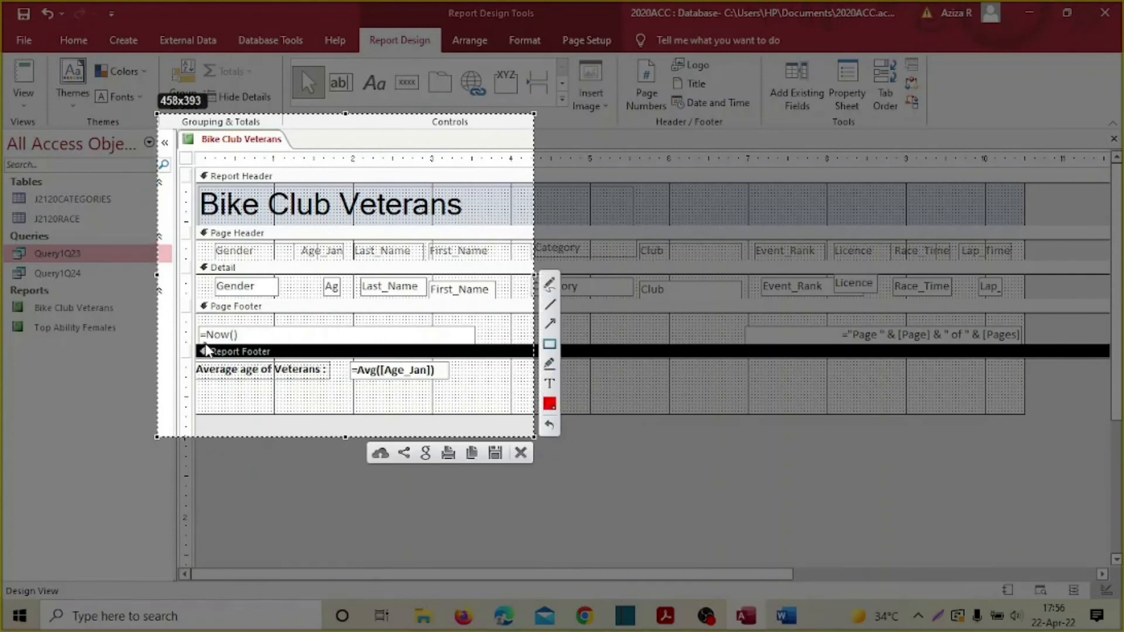
pyautogui.moveTo(185, 353)
pyautogui.mouseDown()
pyautogui.moveTo(286, 391)
pyautogui.moveTo(500, 395)
pyautogui.moveTo(477, 391)
pyautogui.mouseUp()
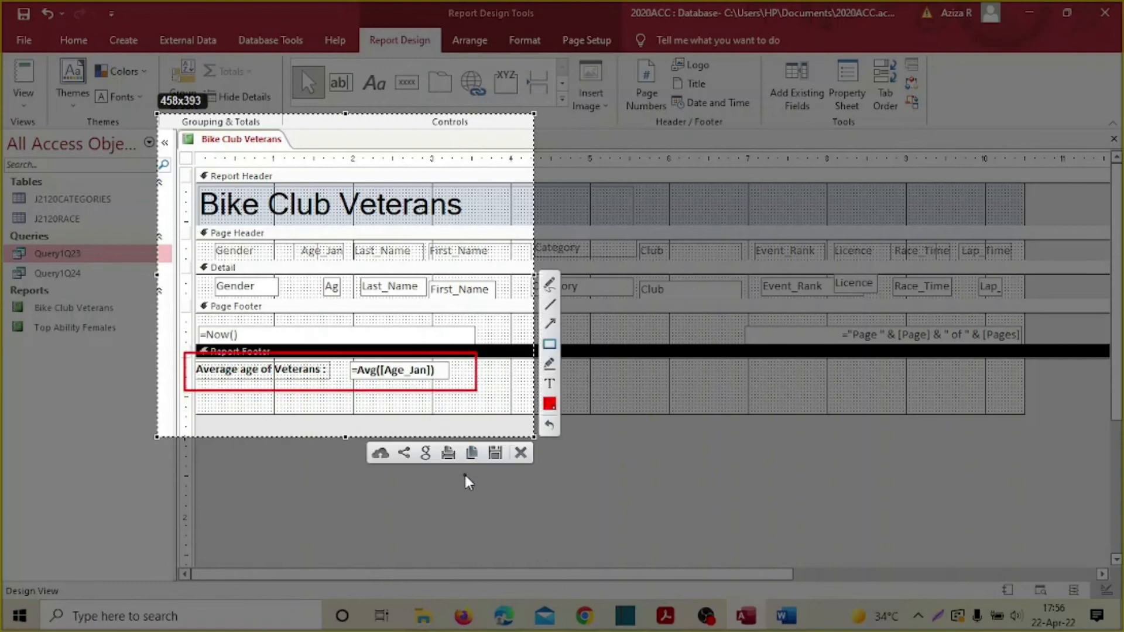
pyautogui.click(471, 453)
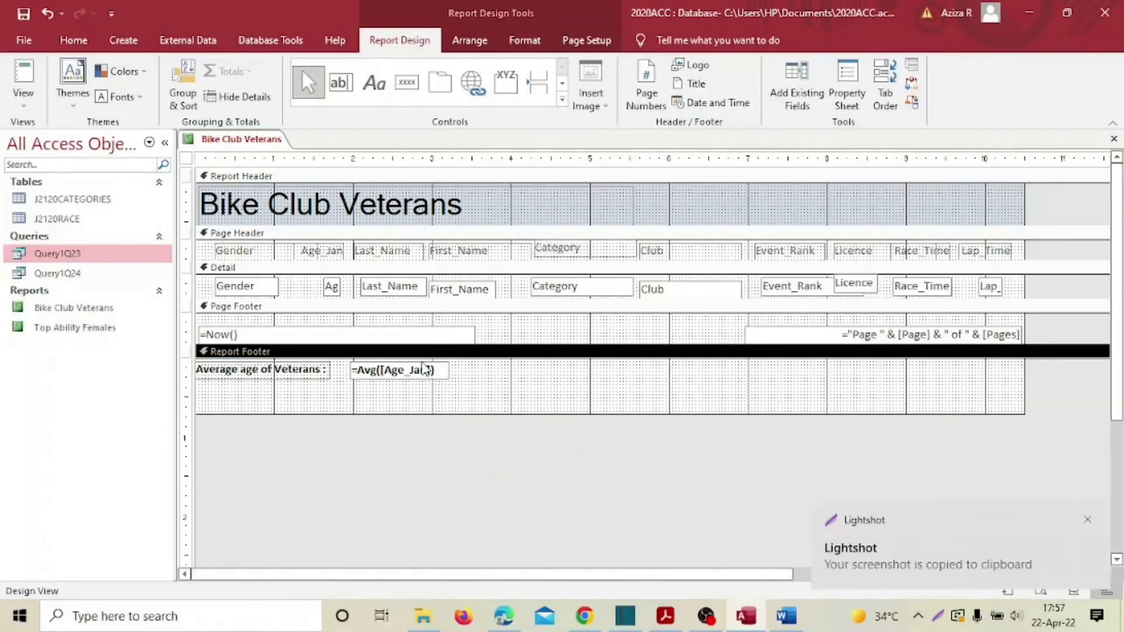
# Switch to the J2120EVIDENCE Word document and paste the screenshot below the Step 24 – EVIDENCE 7 heading
pyautogui.click(786, 615)
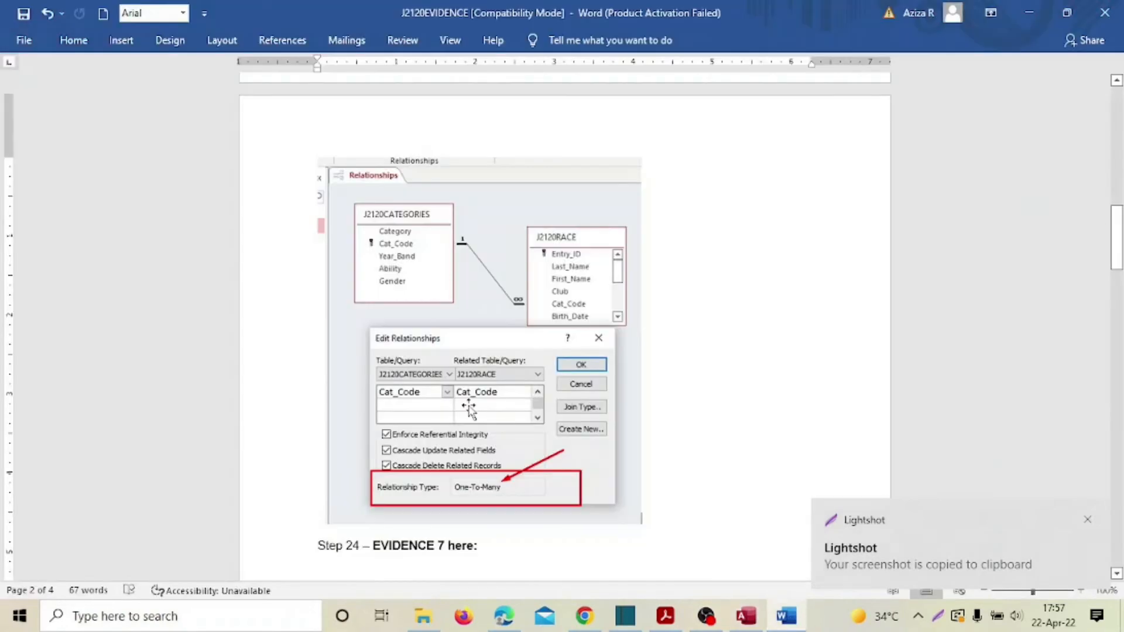
pyautogui.click(667, 617)
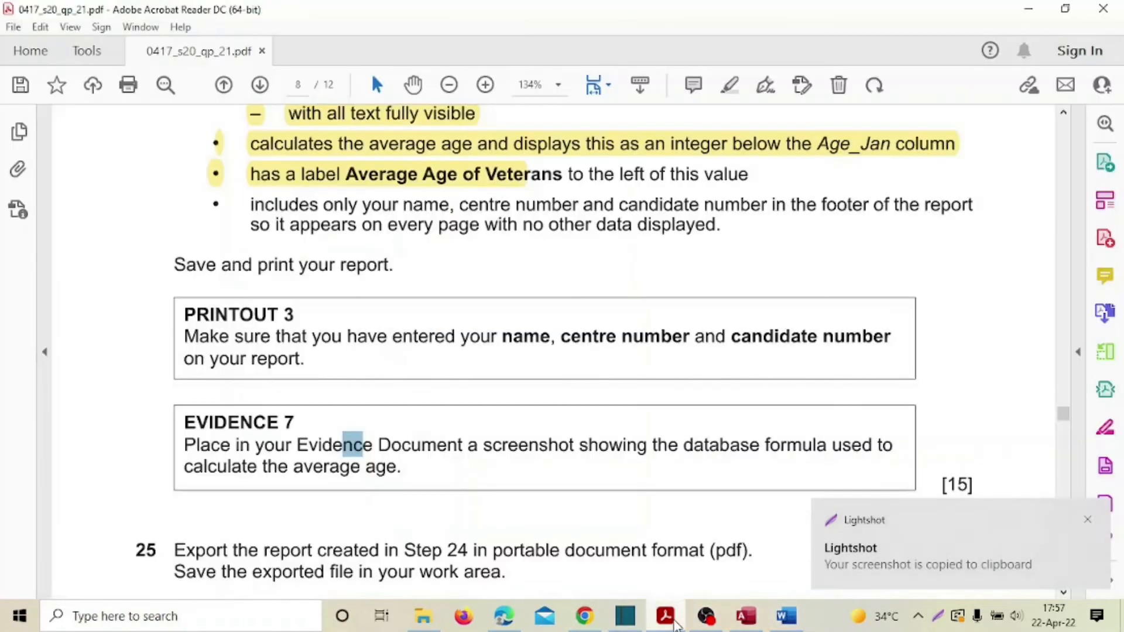
pyautogui.click(786, 616)
pyautogui.scroll(-4, 381, 361)
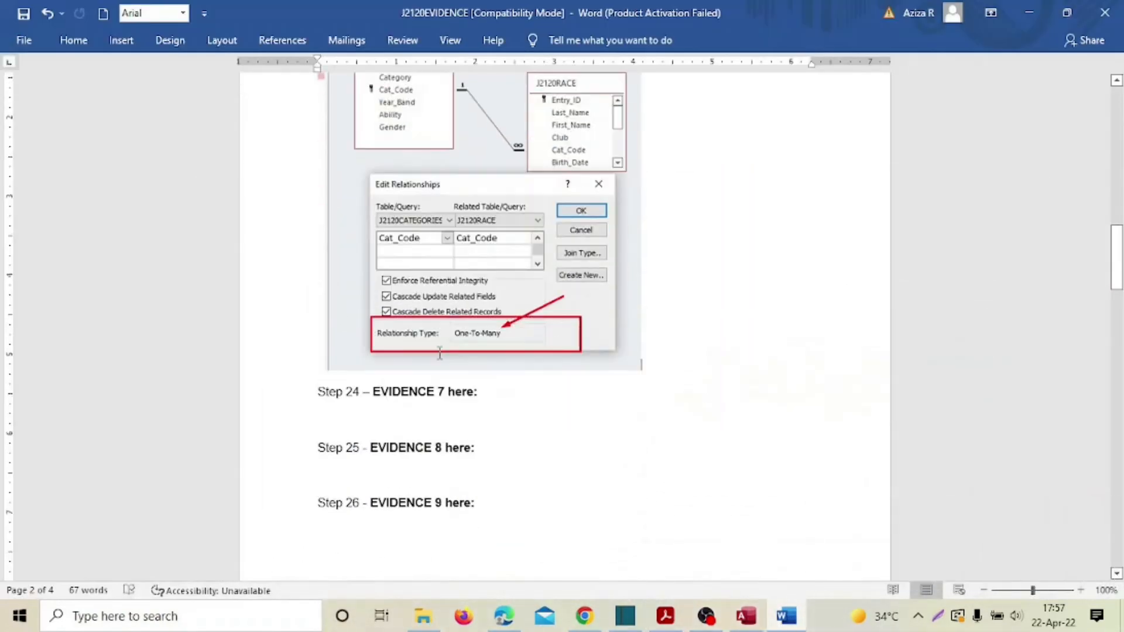
pyautogui.click(302, 333)
pyautogui.click(323, 334)
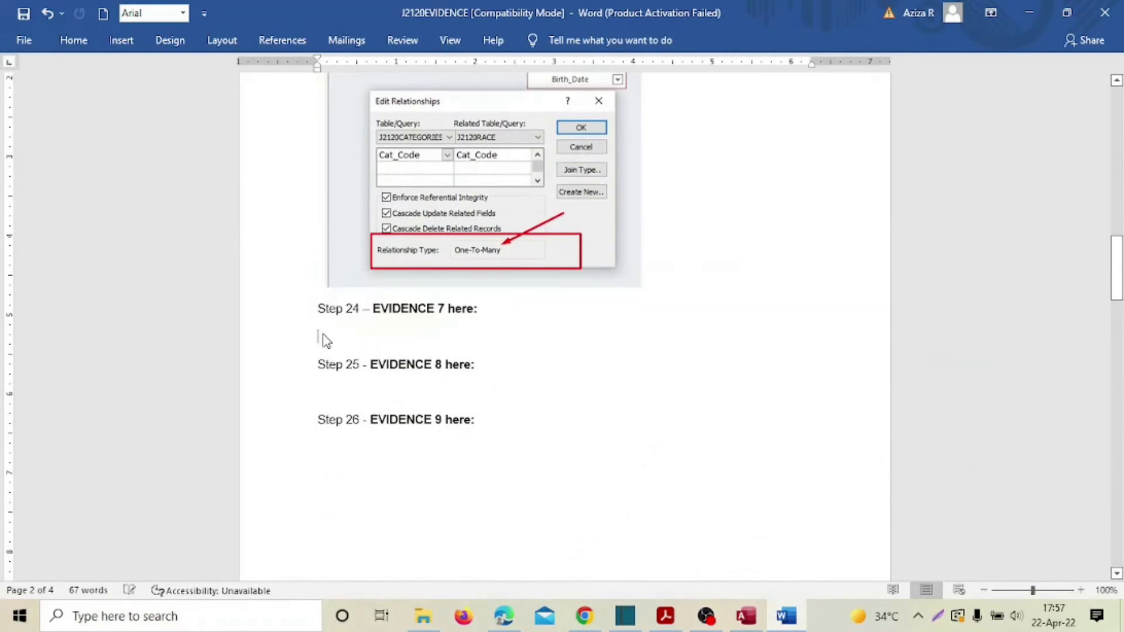
pyautogui.hotkey('ctrl', 'v')
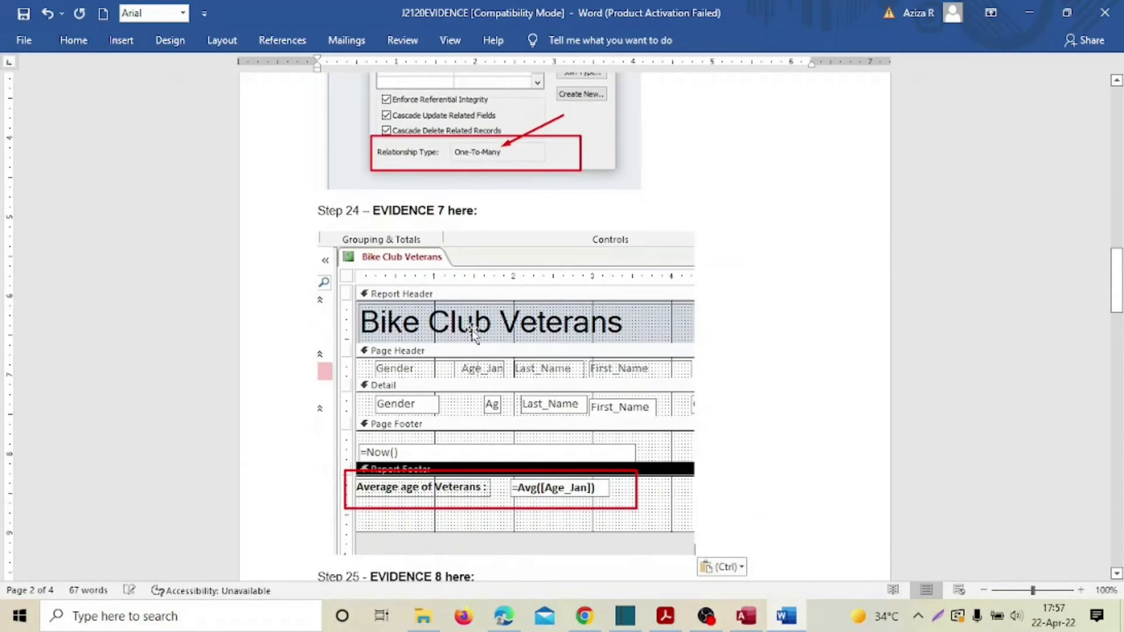
pyautogui.scroll(-3, 732, 363)
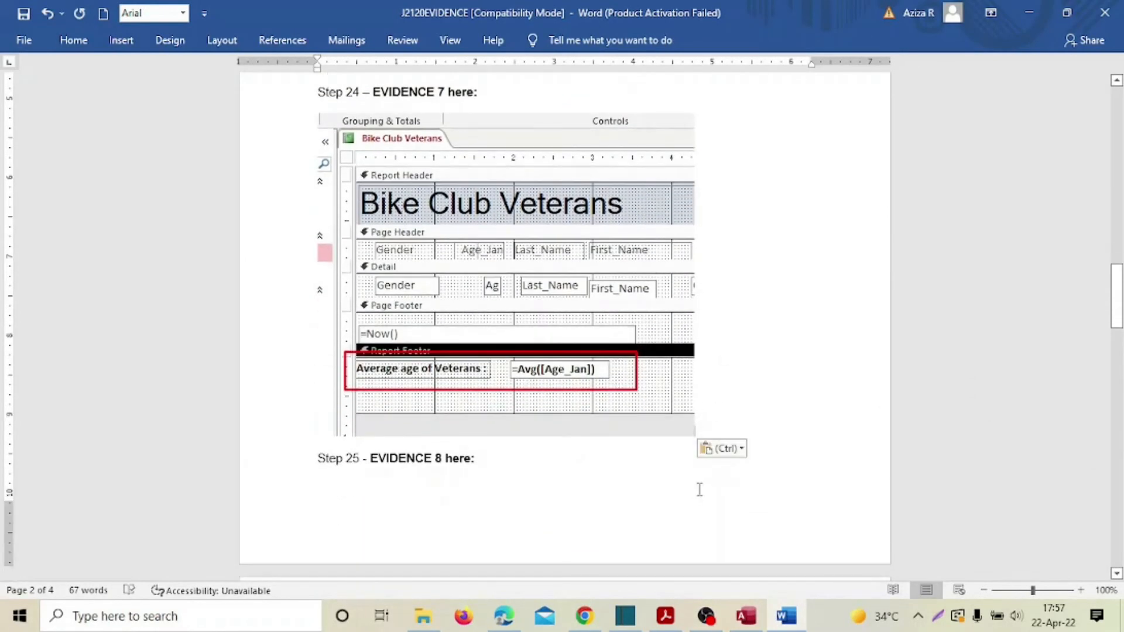
# Return to the Access report design, move the average formula box back beside its label and narrow it again
pyautogui.click(746, 614)
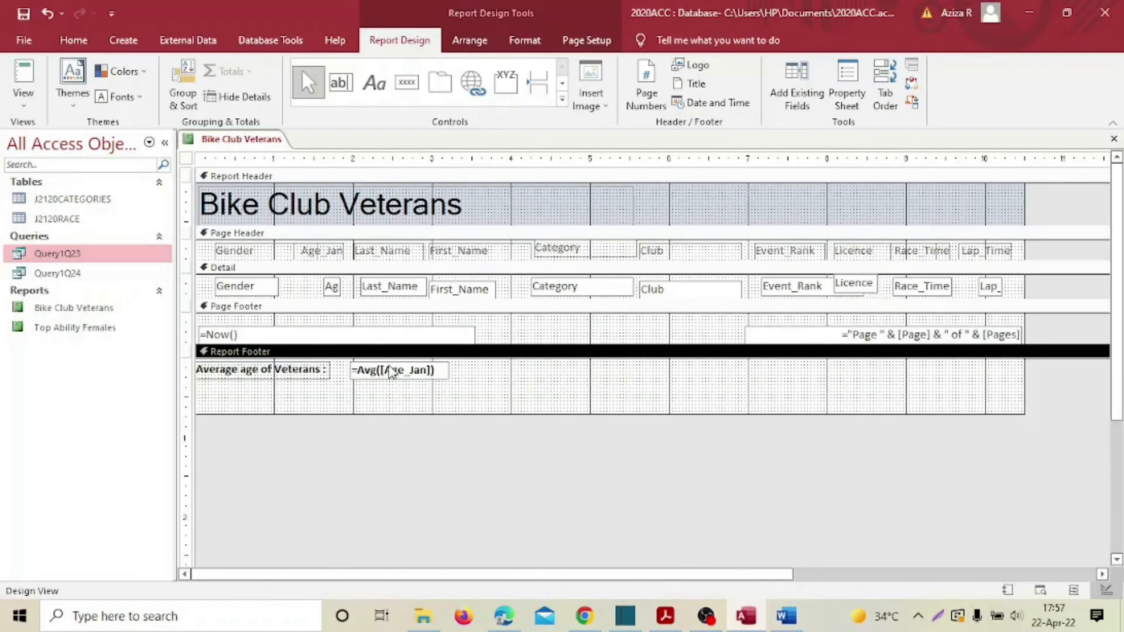
pyautogui.click(388, 368)
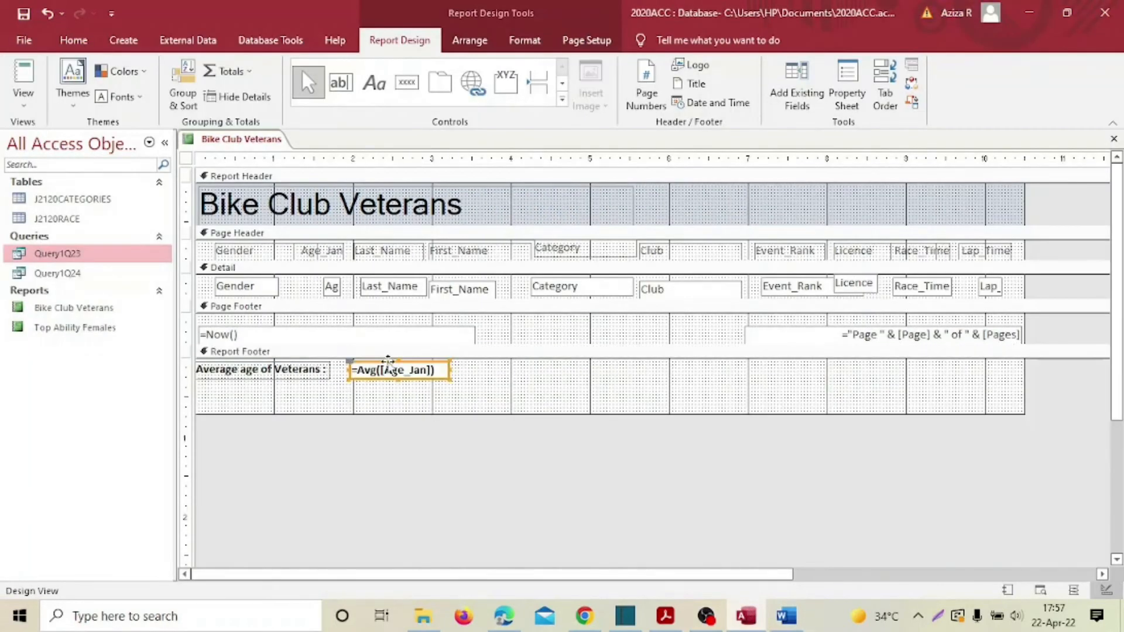
pyautogui.moveTo(389, 364); pyautogui.dragTo(344, 362)
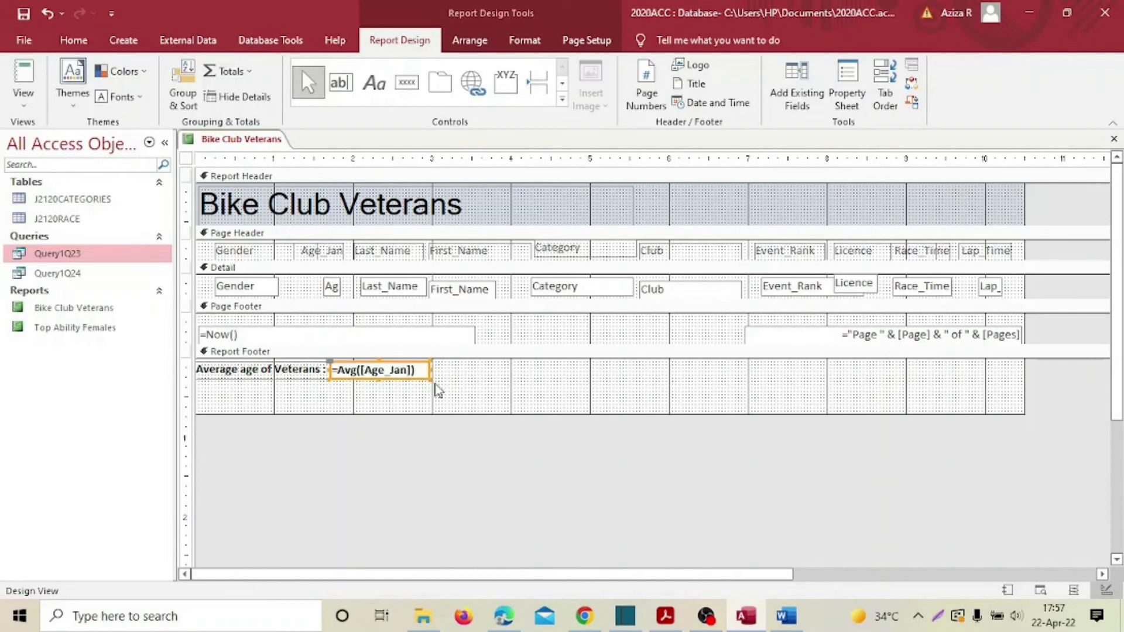
pyautogui.moveTo(430, 370); pyautogui.dragTo(358, 370)
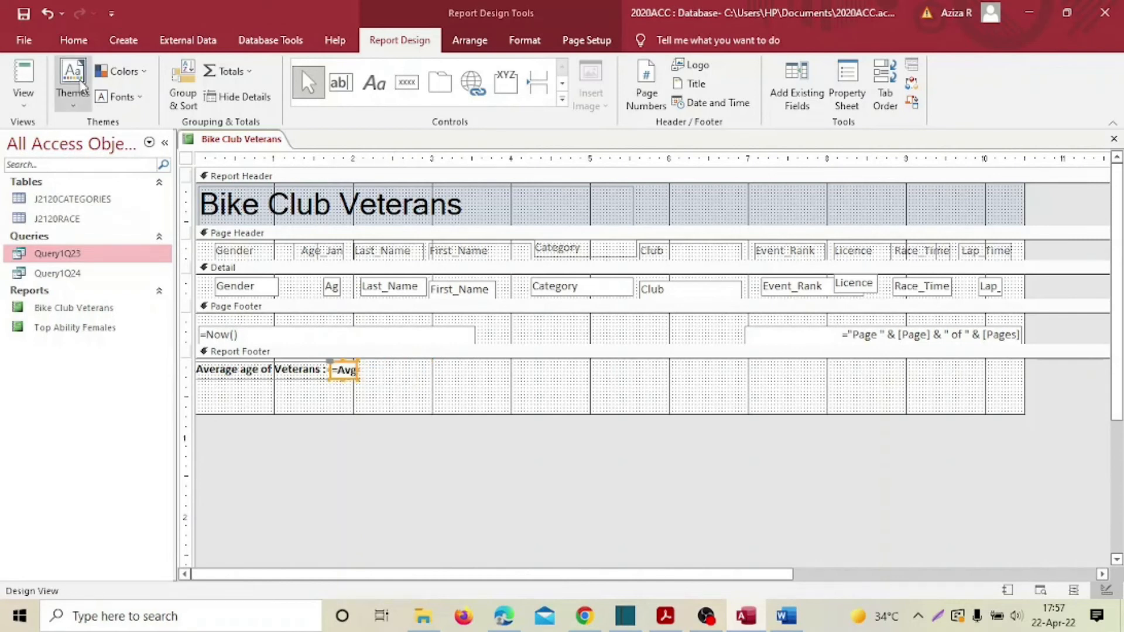
# In Layout View, shift the average age value slightly left so it lines up below the Age_Jan column
pyautogui.click(23, 100)
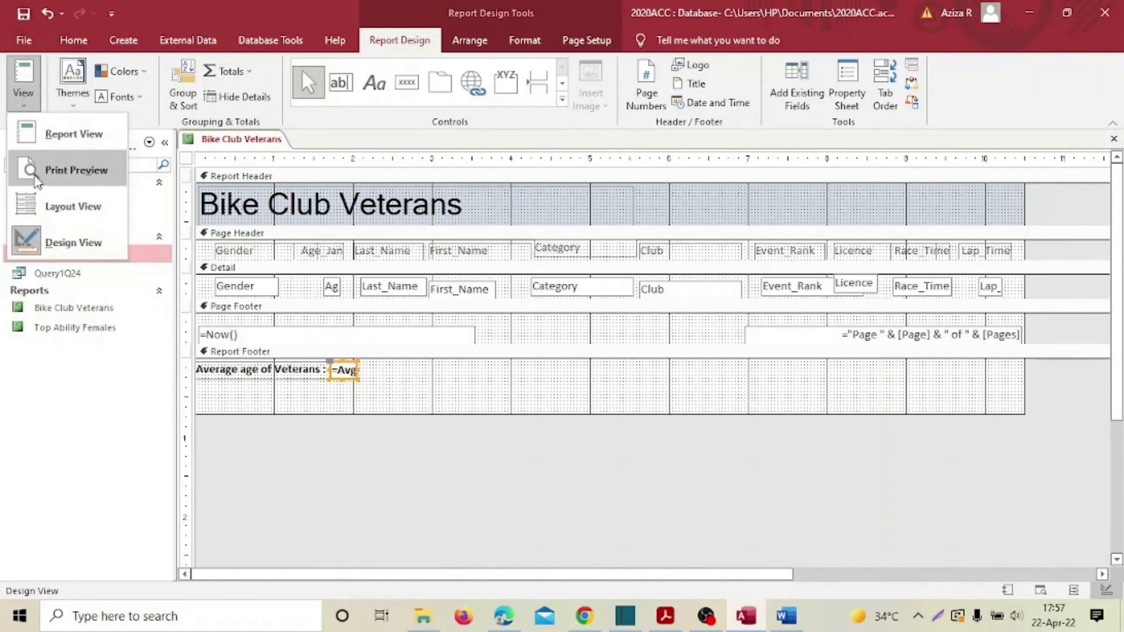
pyautogui.click(50, 205)
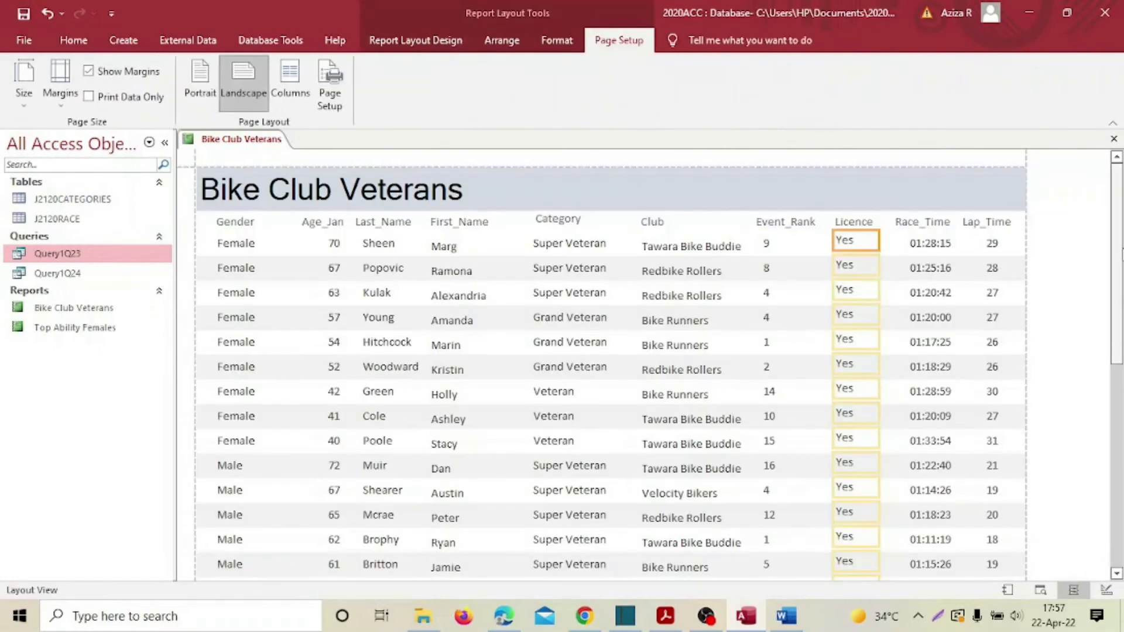
pyautogui.moveTo(1117, 202); pyautogui.dragTo(1120, 460)
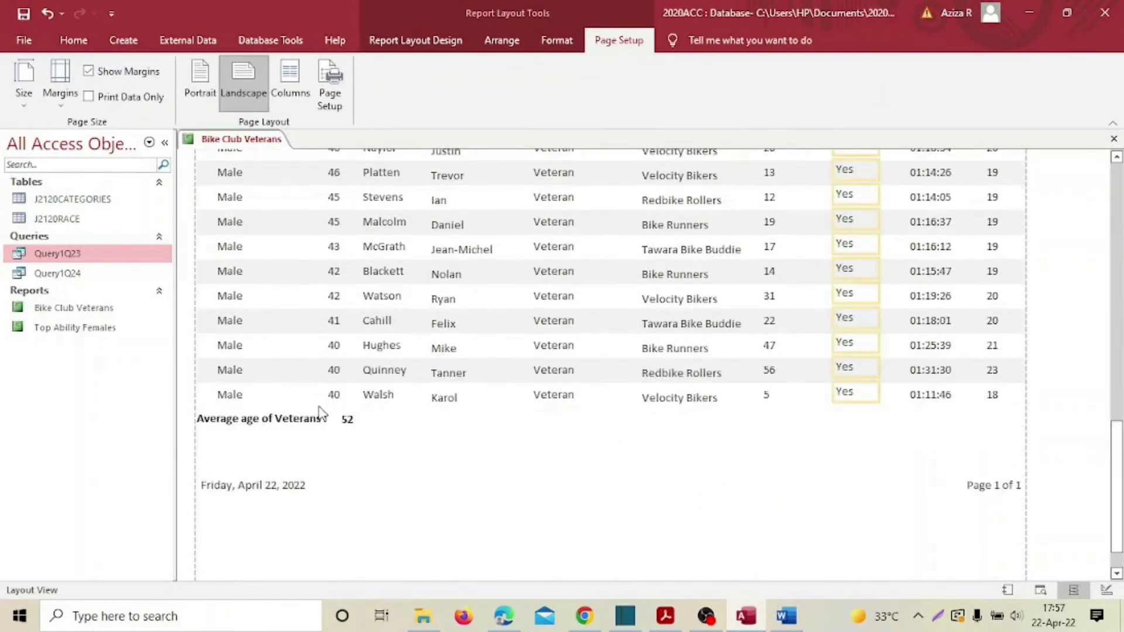
pyautogui.click(345, 419)
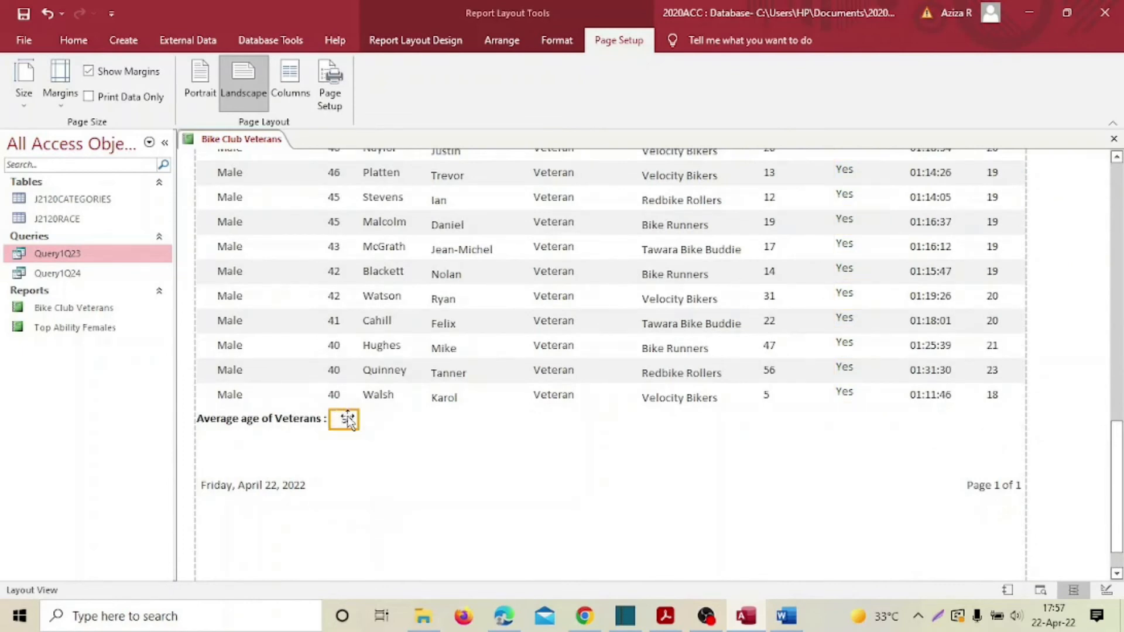
pyautogui.moveTo(347, 420); pyautogui.dragTo(342, 420)
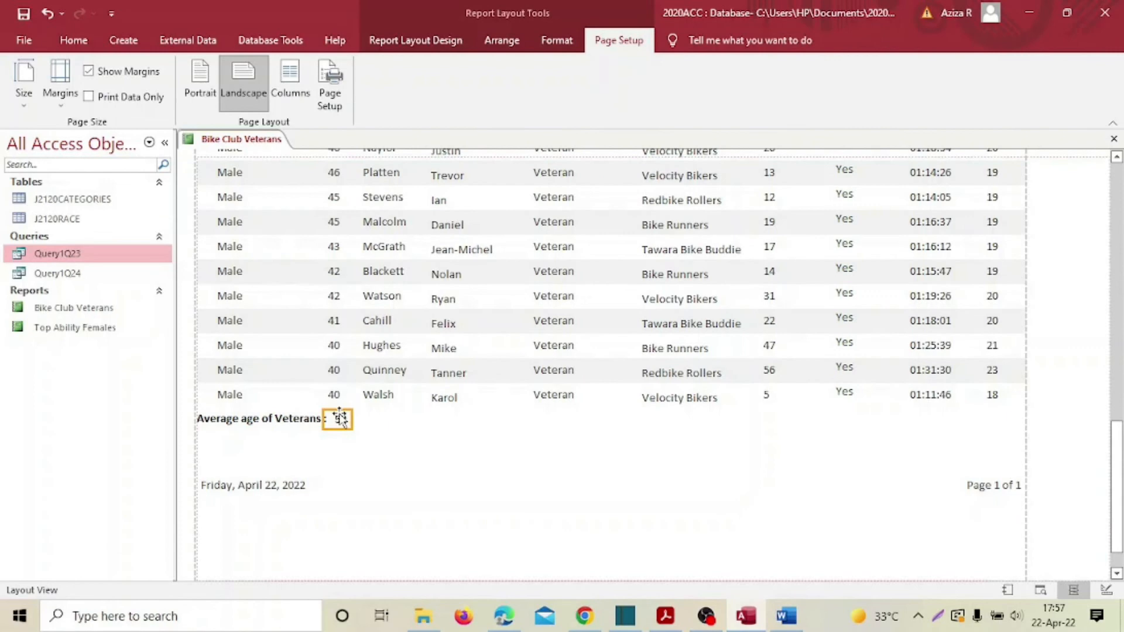
pyautogui.click(375, 417)
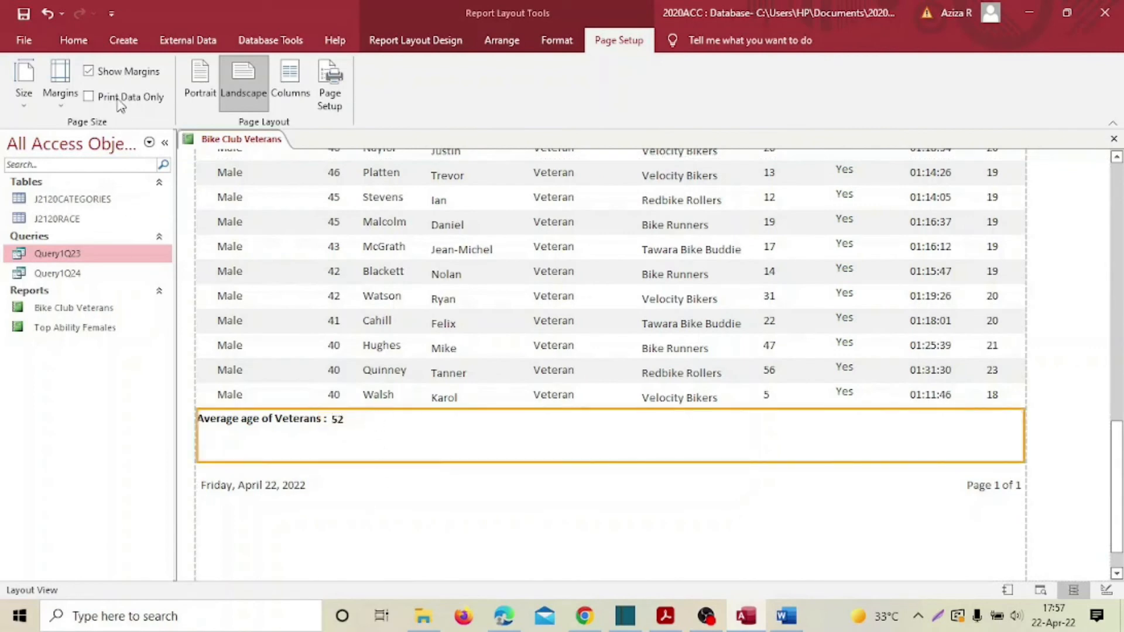
# In Design View, delete the page number and the =Now() date box from the page footer
pyautogui.click(24, 40)
pyautogui.click(23, 51)
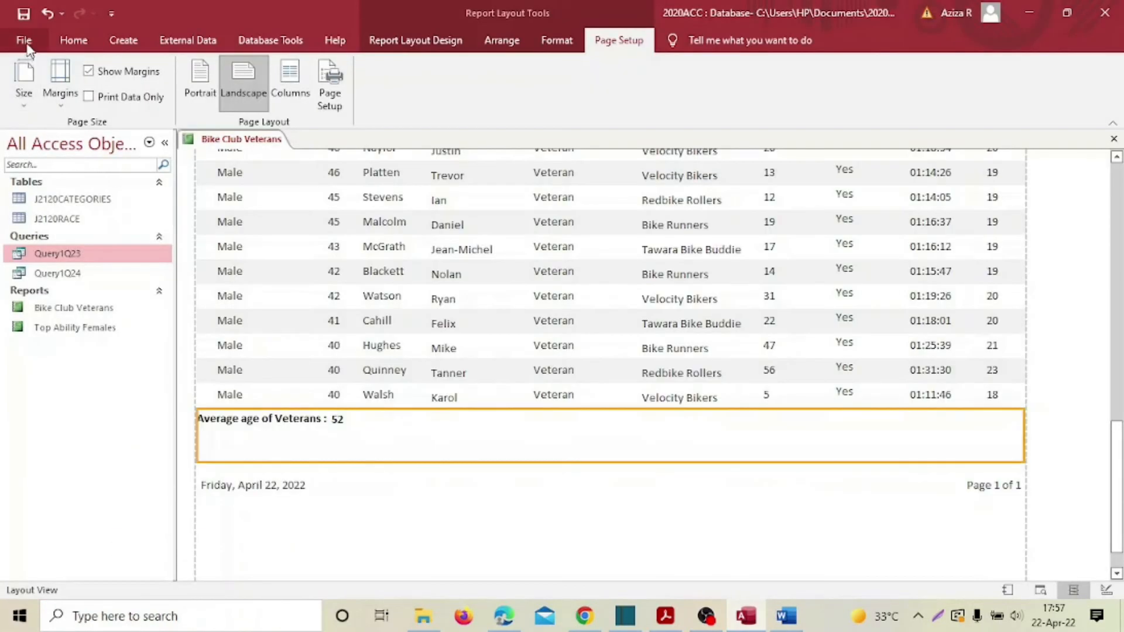
pyautogui.click(73, 40)
pyautogui.click(20, 91)
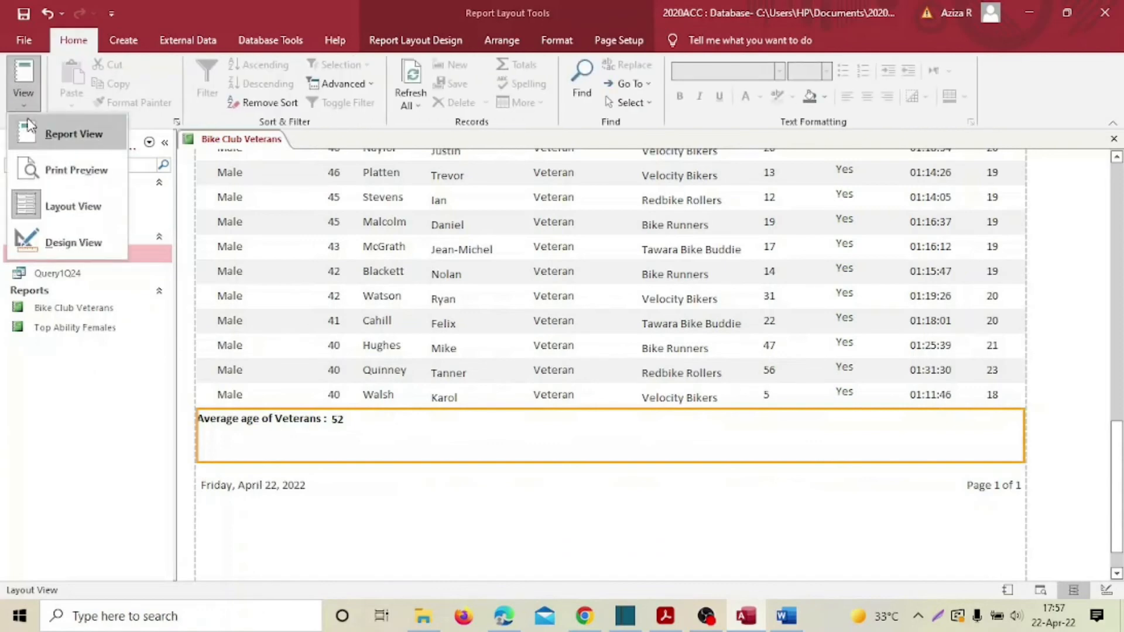
pyautogui.click(53, 237)
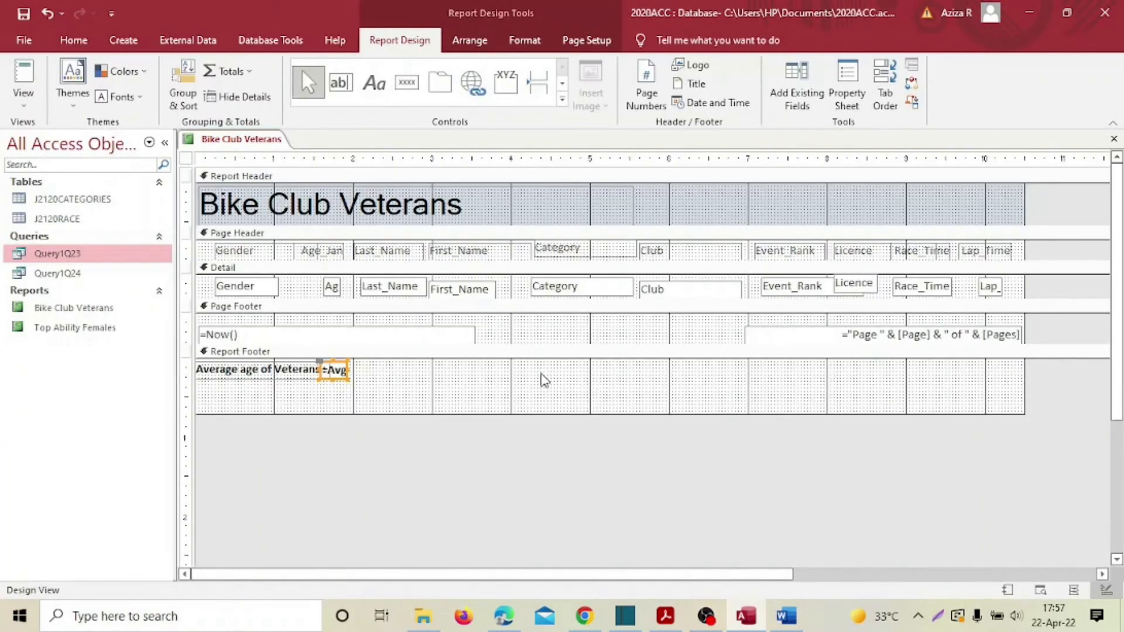
pyautogui.click(814, 332)
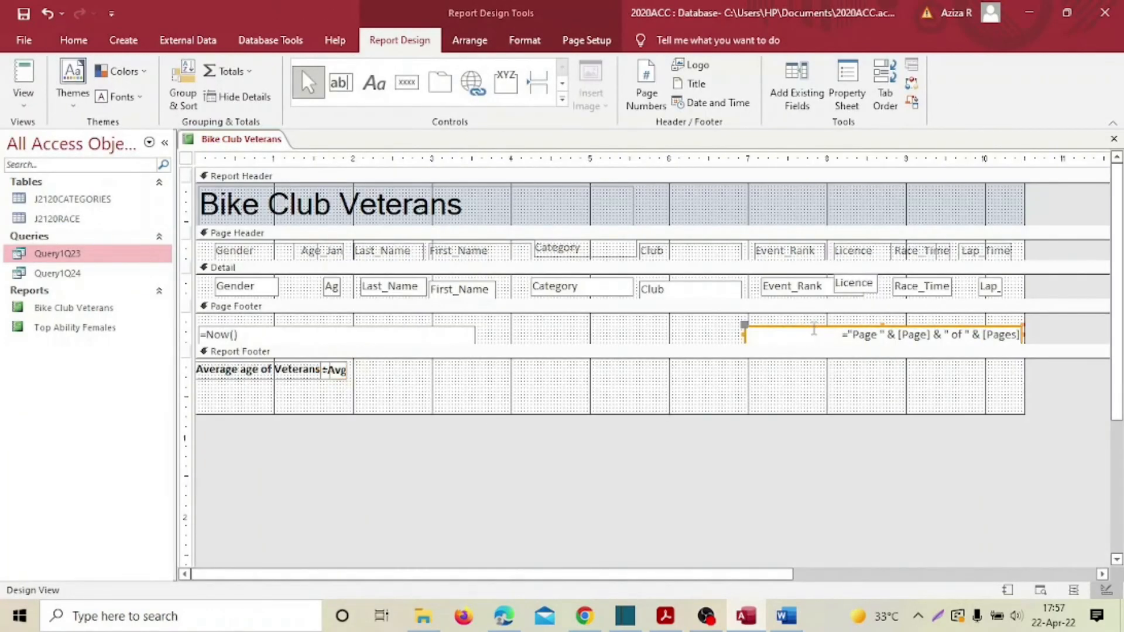
pyautogui.press('Delete')
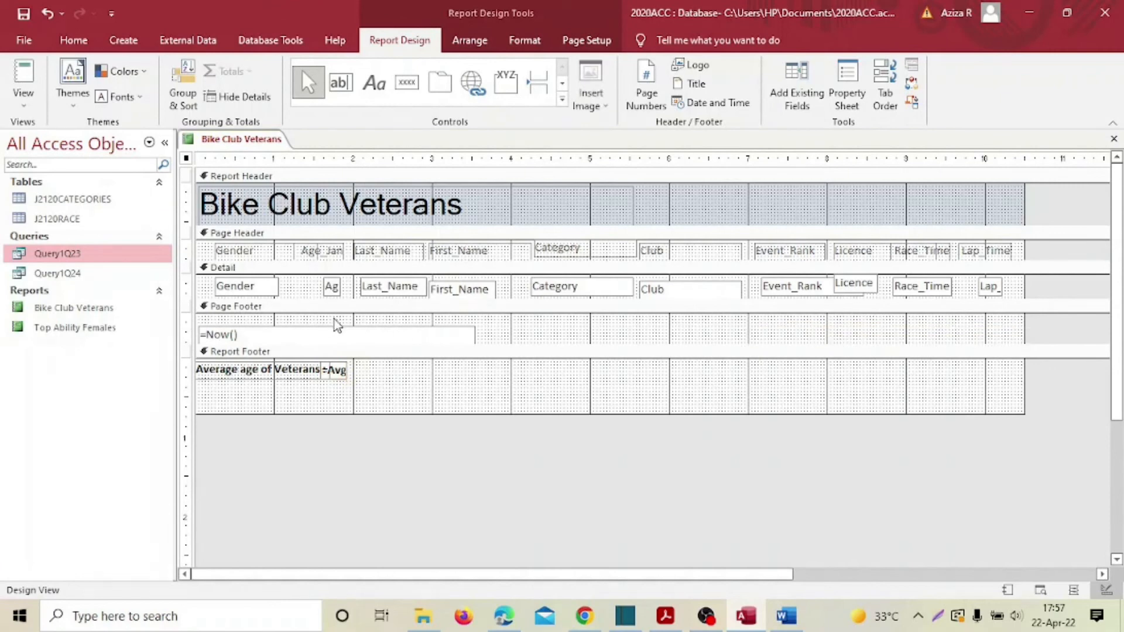
pyautogui.click(337, 327)
pyautogui.press('Delete')
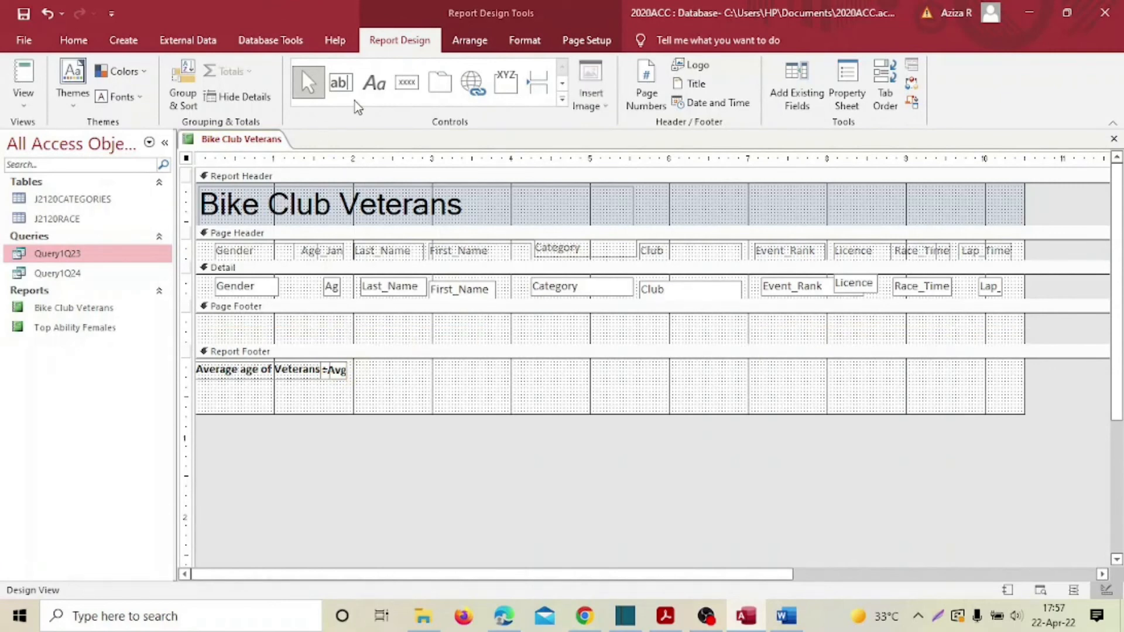
# Add a label across the middle of the page footer containing the candidate's name, centre number and candidate number
pyautogui.click(374, 83)
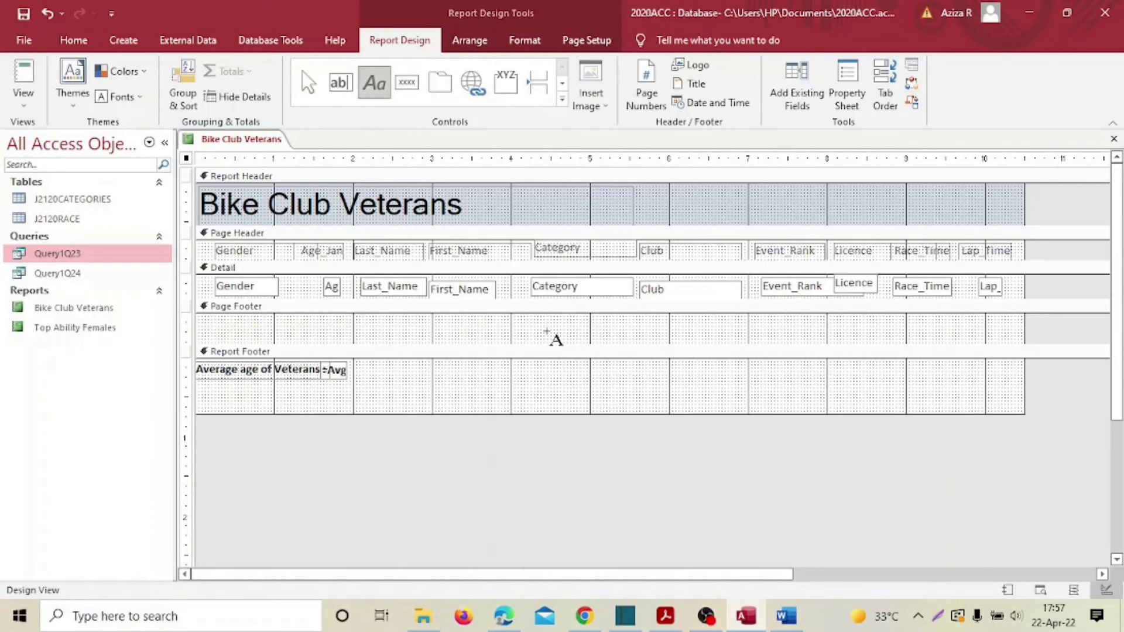
pyautogui.moveTo(502, 327); pyautogui.dragTo(786, 354)
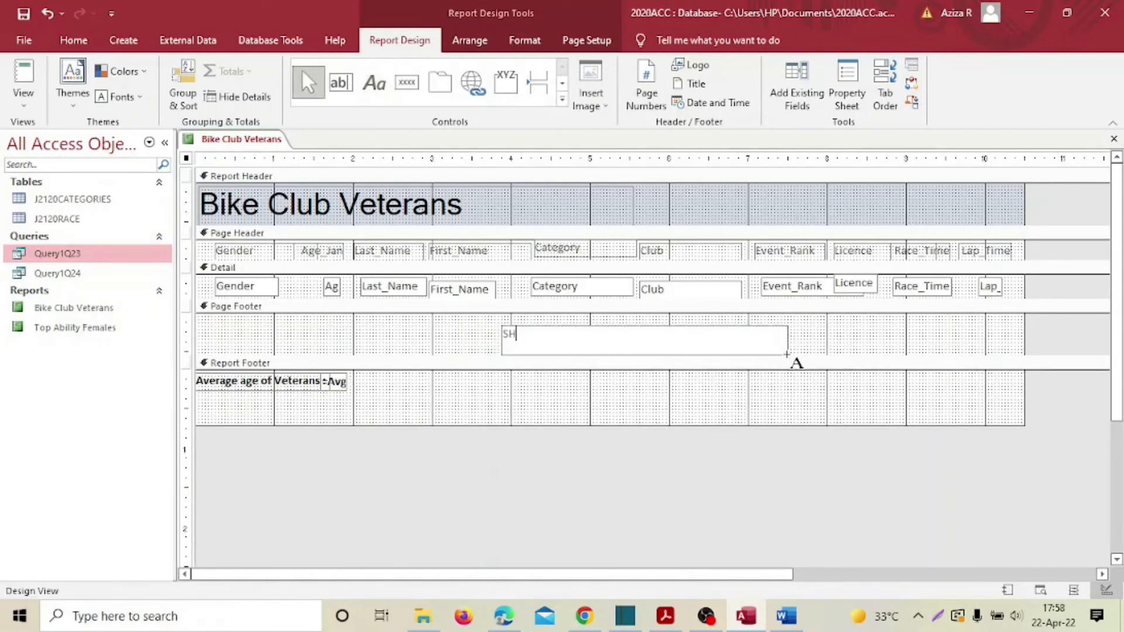
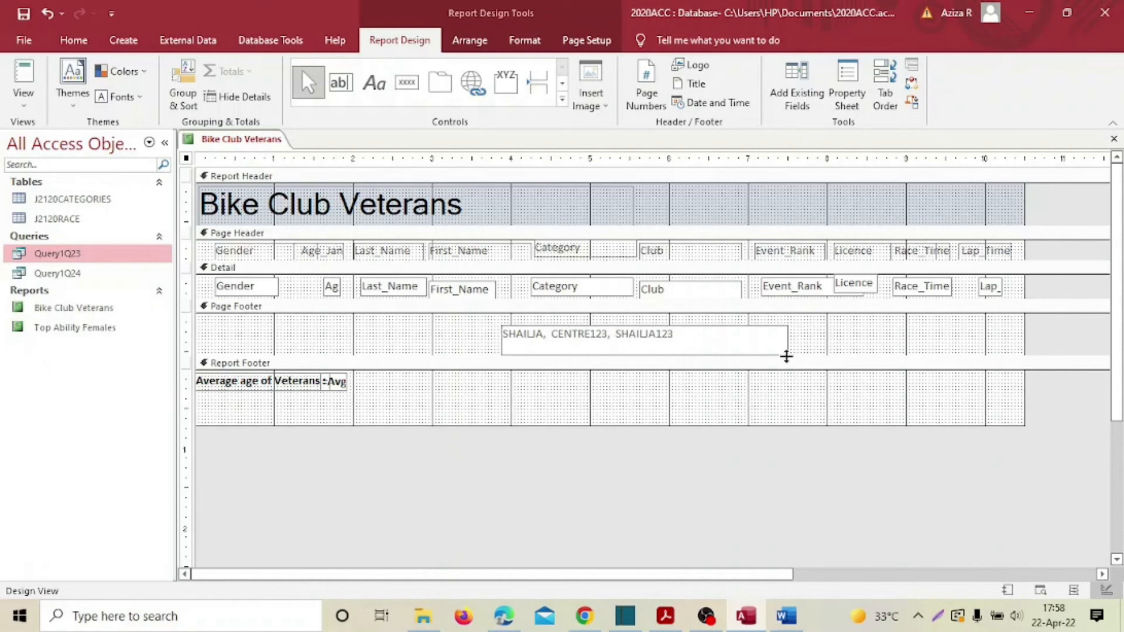
pyautogui.click(772, 396)
# Format the candidate details label in the page footer as 14 pt bold black text
pyautogui.click(626, 330)
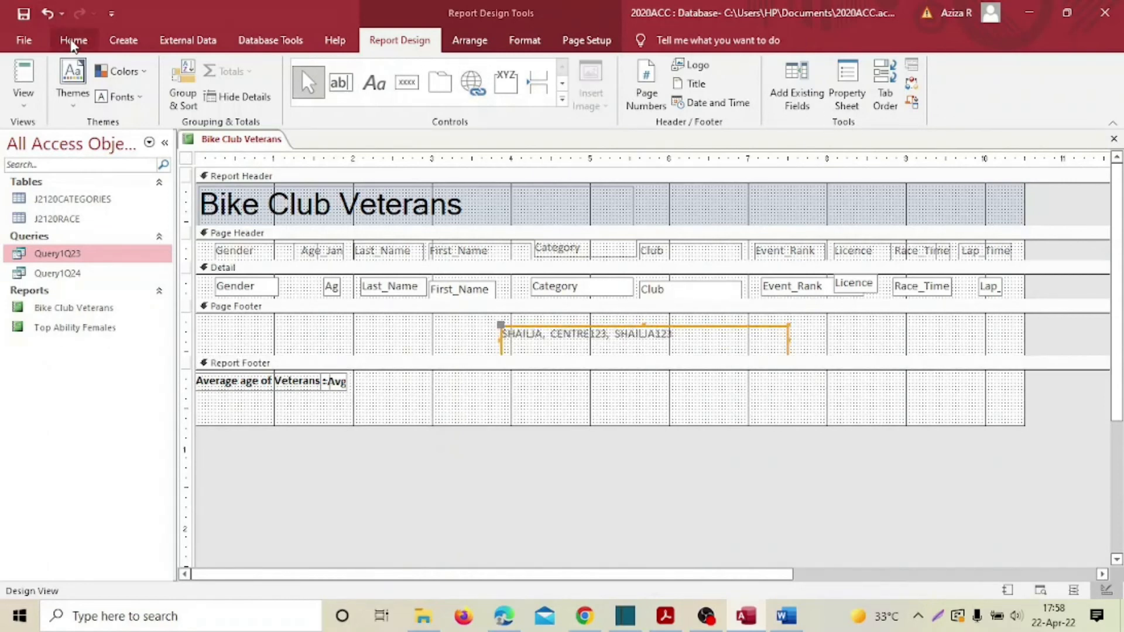
pyautogui.click(73, 40)
pyautogui.click(826, 71)
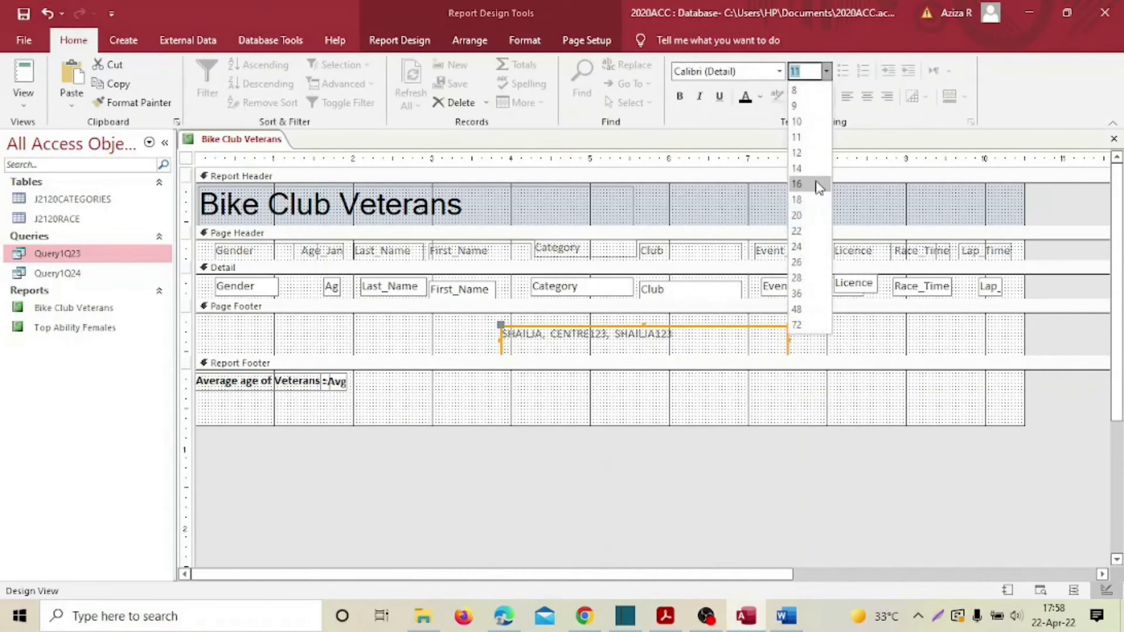
pyautogui.click(815, 181)
pyautogui.click(745, 97)
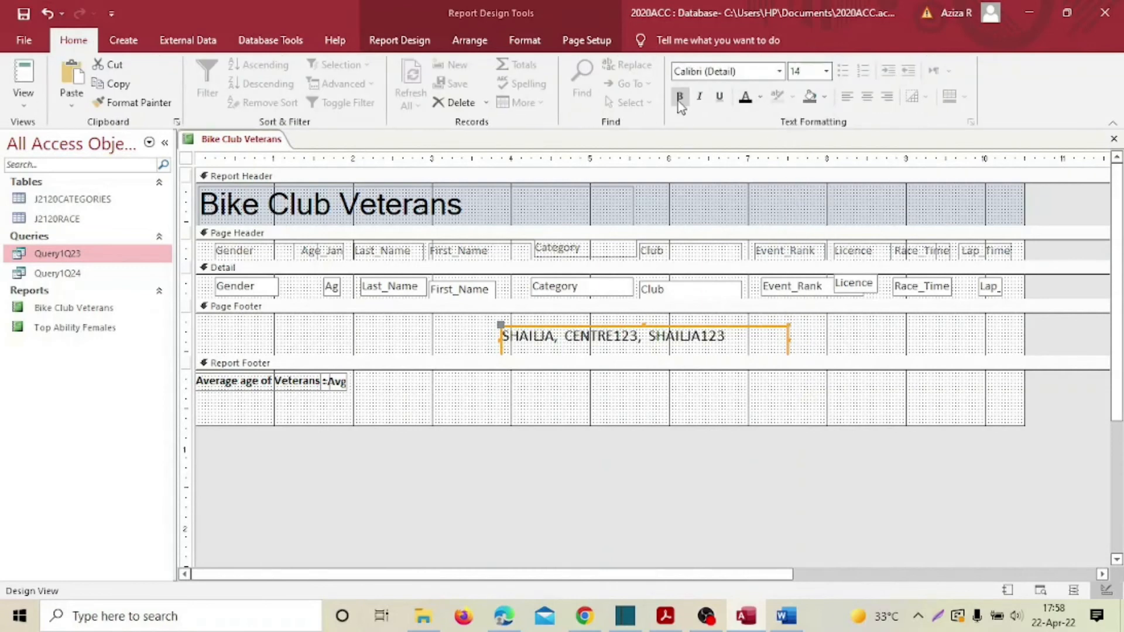
pyautogui.click(679, 99)
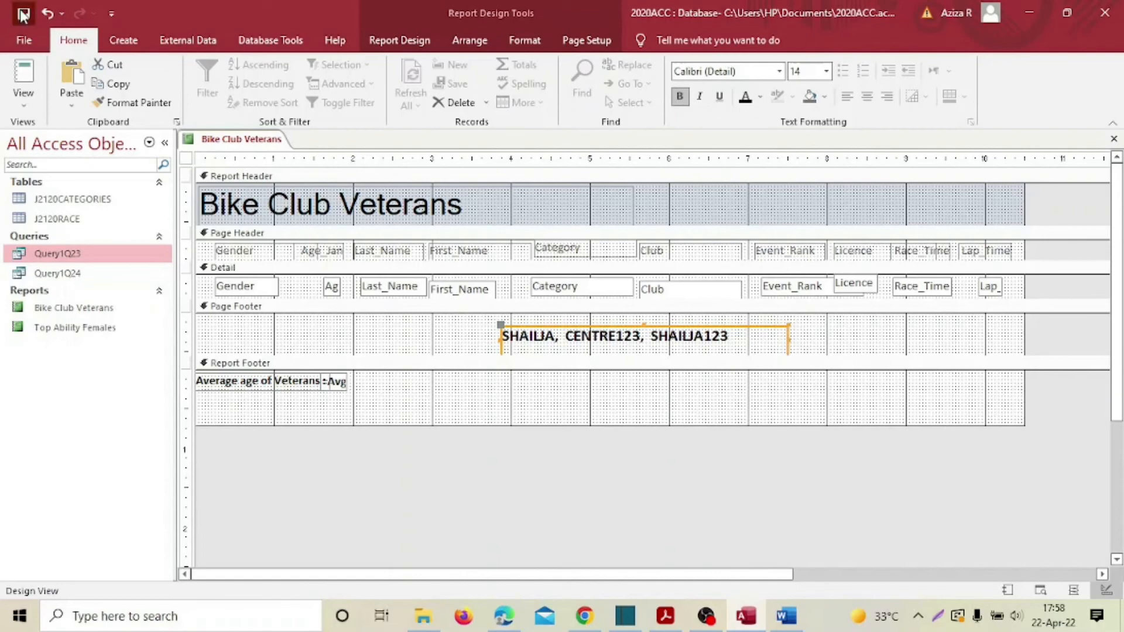
# Switch the report to Layout View and check the average age line and footer details at its end
pyautogui.click(23, 94)
pyautogui.click(65, 206)
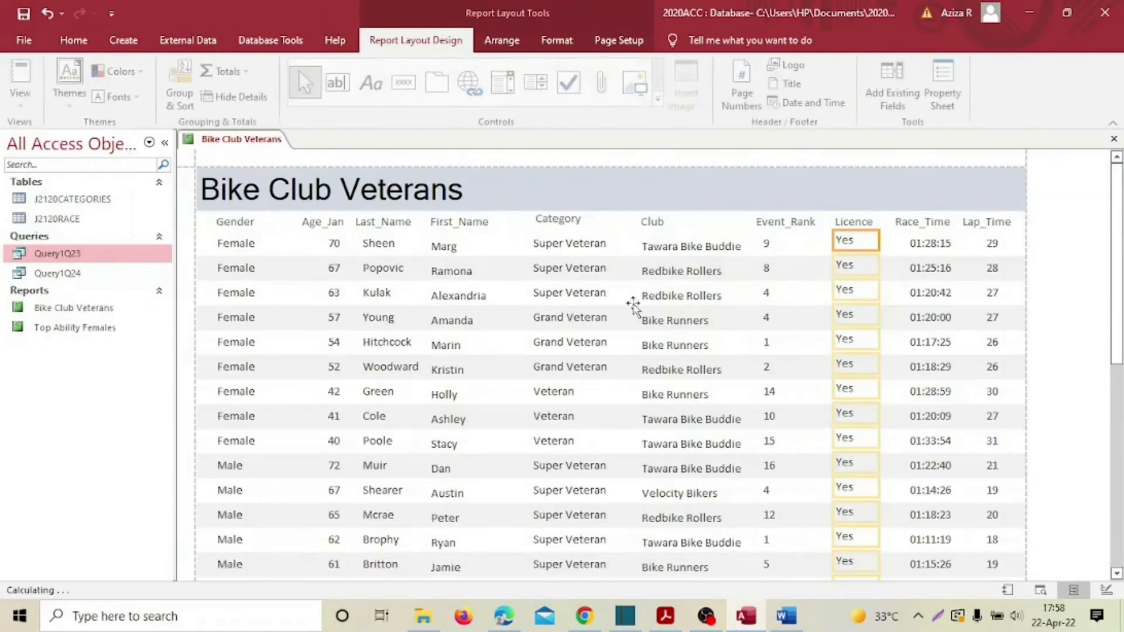
pyautogui.scroll(-5, 1106, 430)
pyautogui.scroll(-5, 1106, 430)
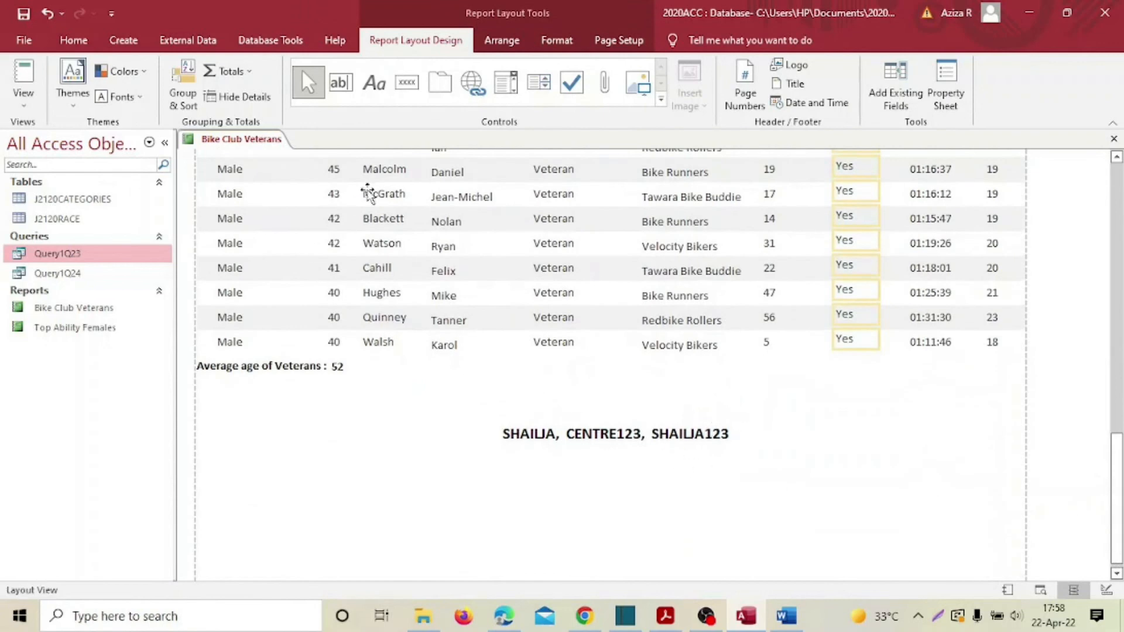
# In Print Preview, examine both report pages for the column layout, the average age line and the candidate details in the footer
pyautogui.click(24, 94)
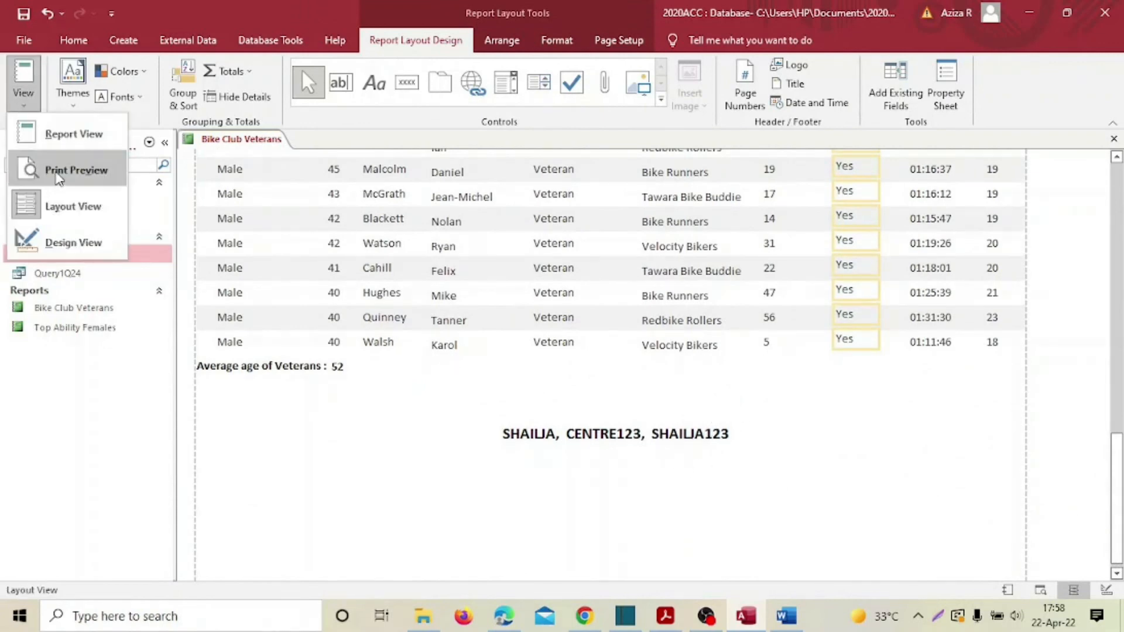
pyautogui.click(46, 170)
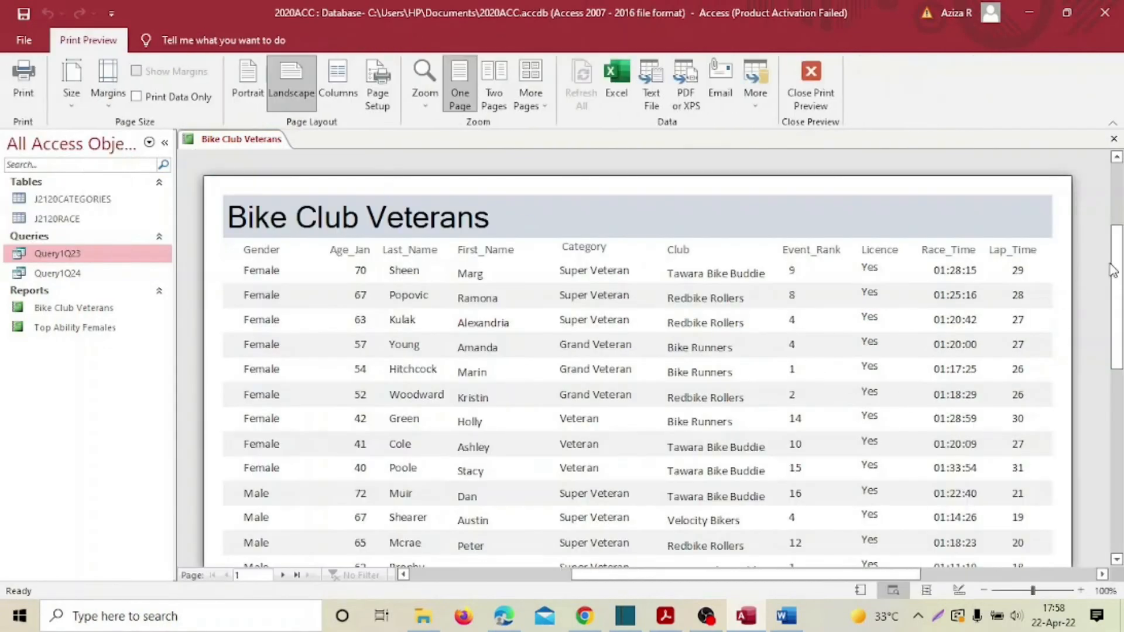
pyautogui.moveTo(1119, 264); pyautogui.dragTo(1121, 452)
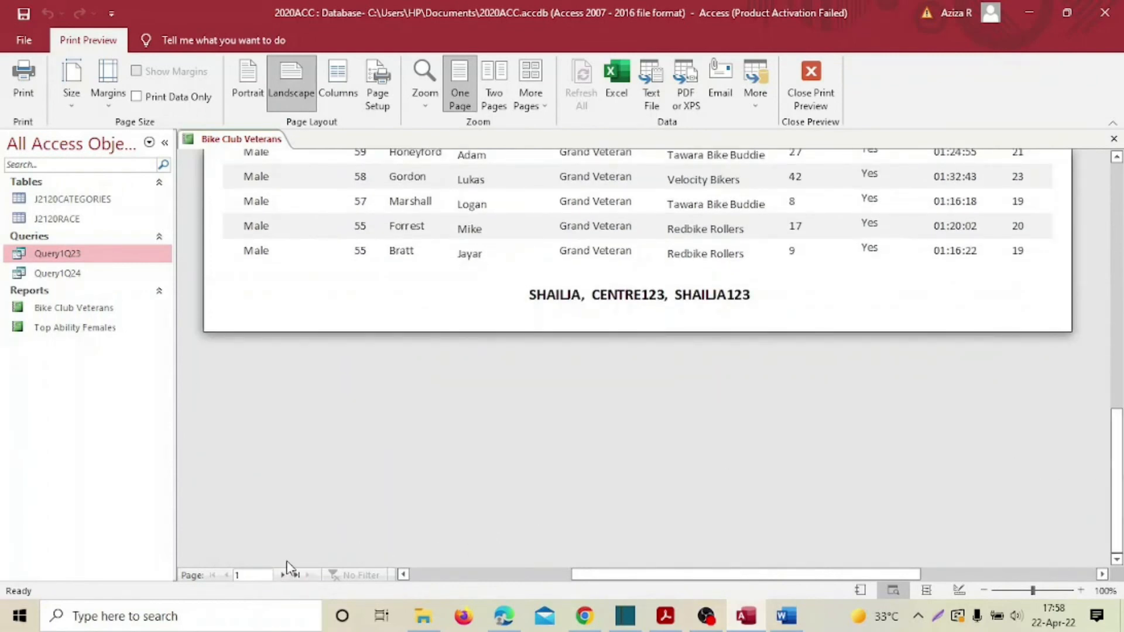
pyautogui.click(285, 575)
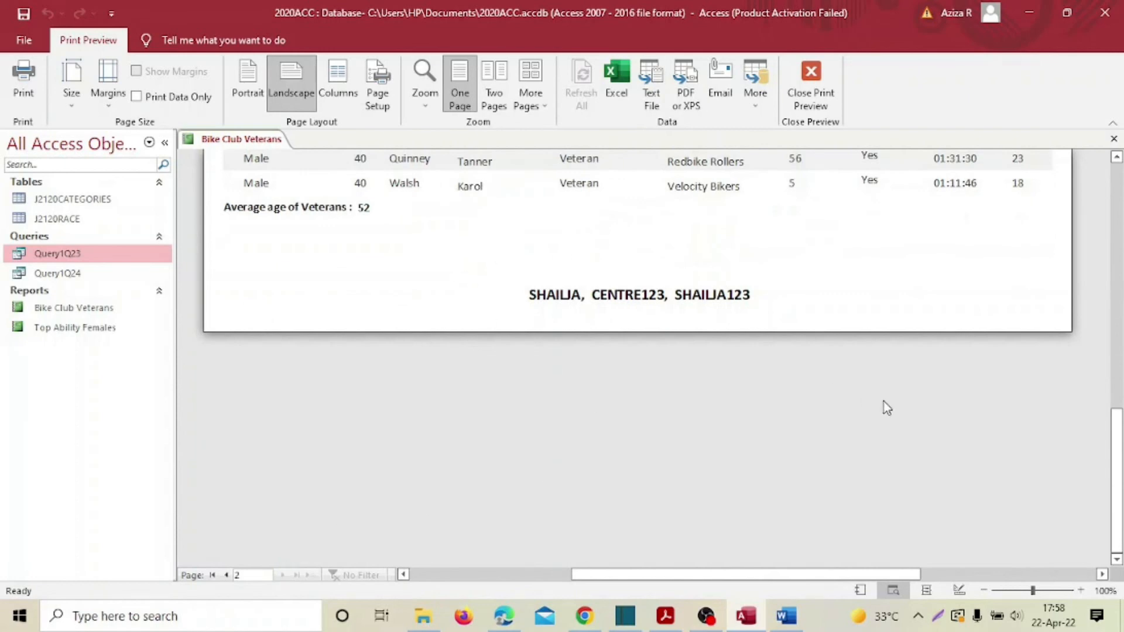
pyautogui.scroll(10, 883, 406)
pyautogui.scroll(2, 913, 352)
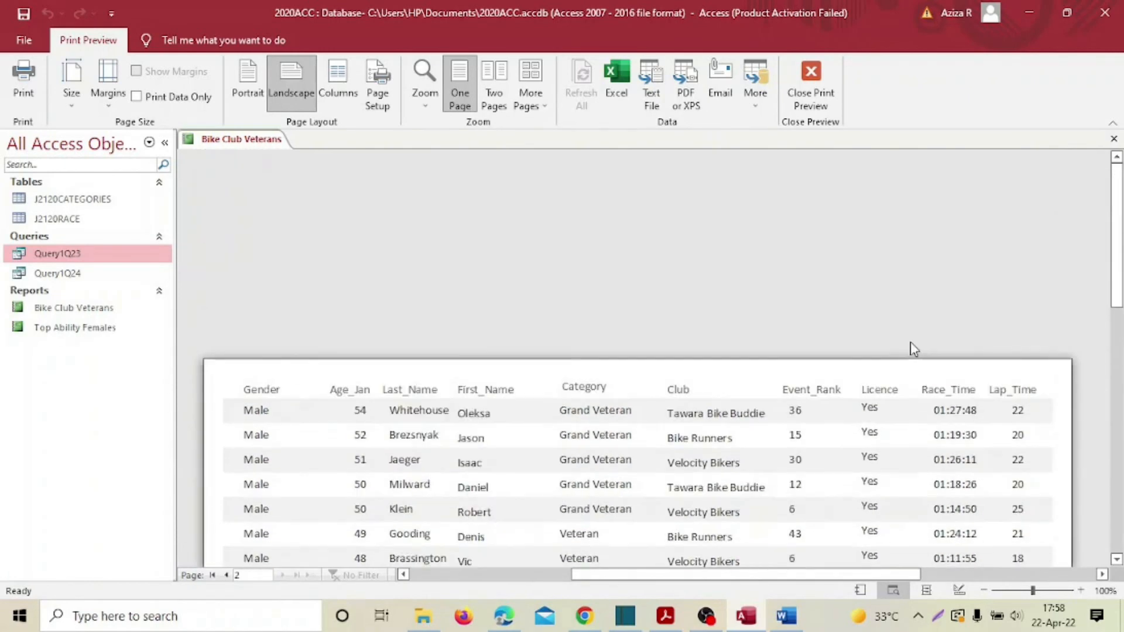
pyautogui.scroll(-4, 915, 345)
pyautogui.scroll(-4, 921, 330)
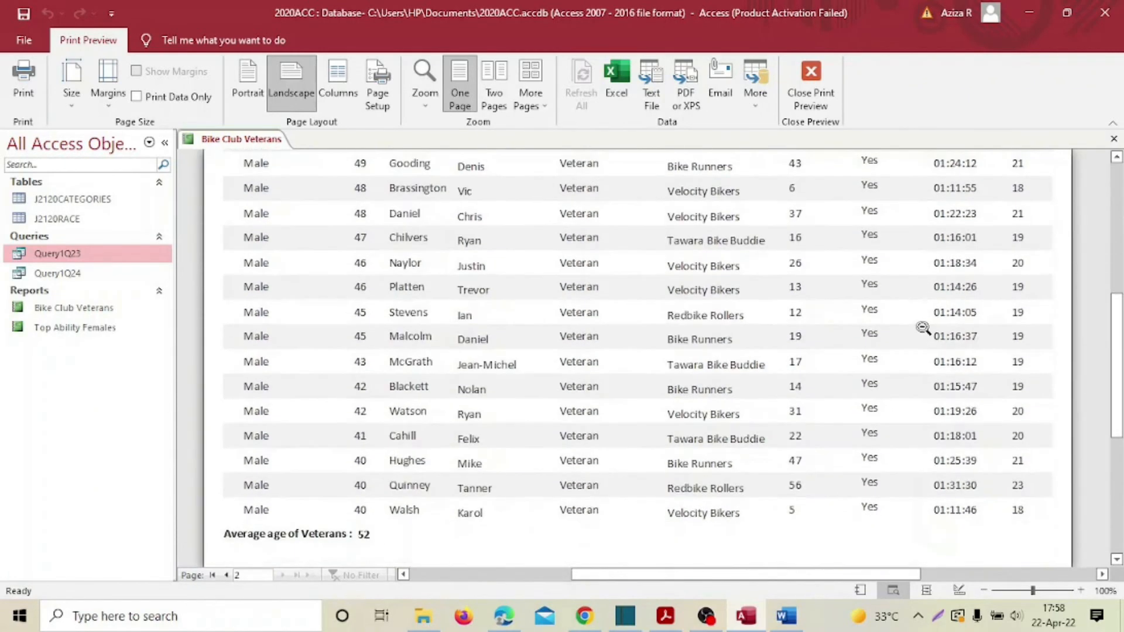
pyautogui.scroll(1, 923, 327)
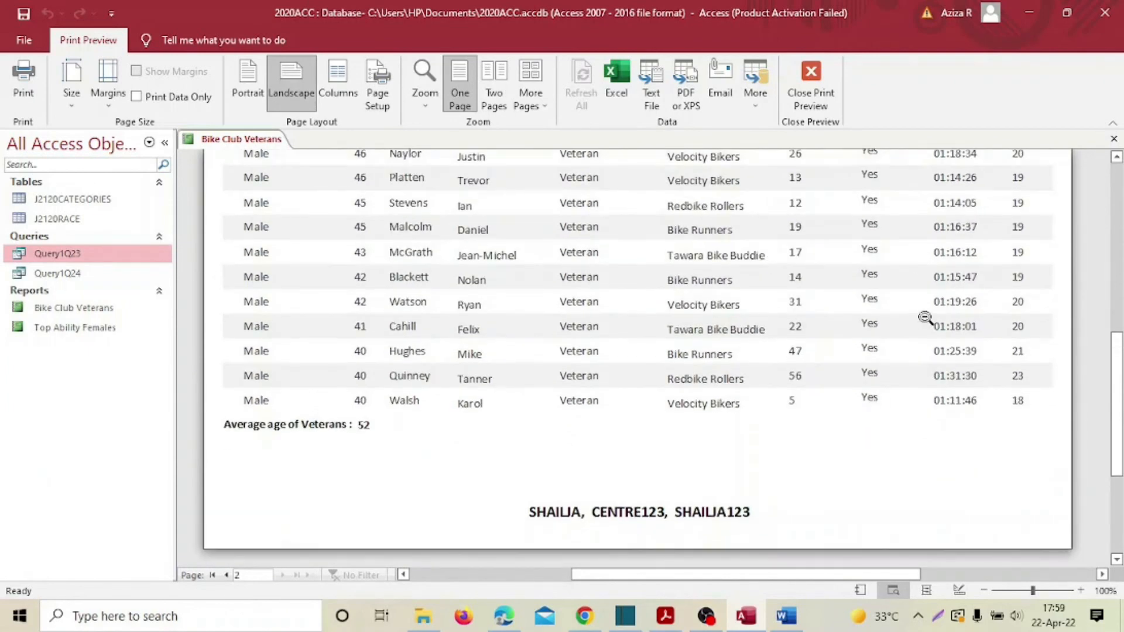
pyautogui.scroll(5, 925, 318)
pyautogui.scroll(-4, 925, 317)
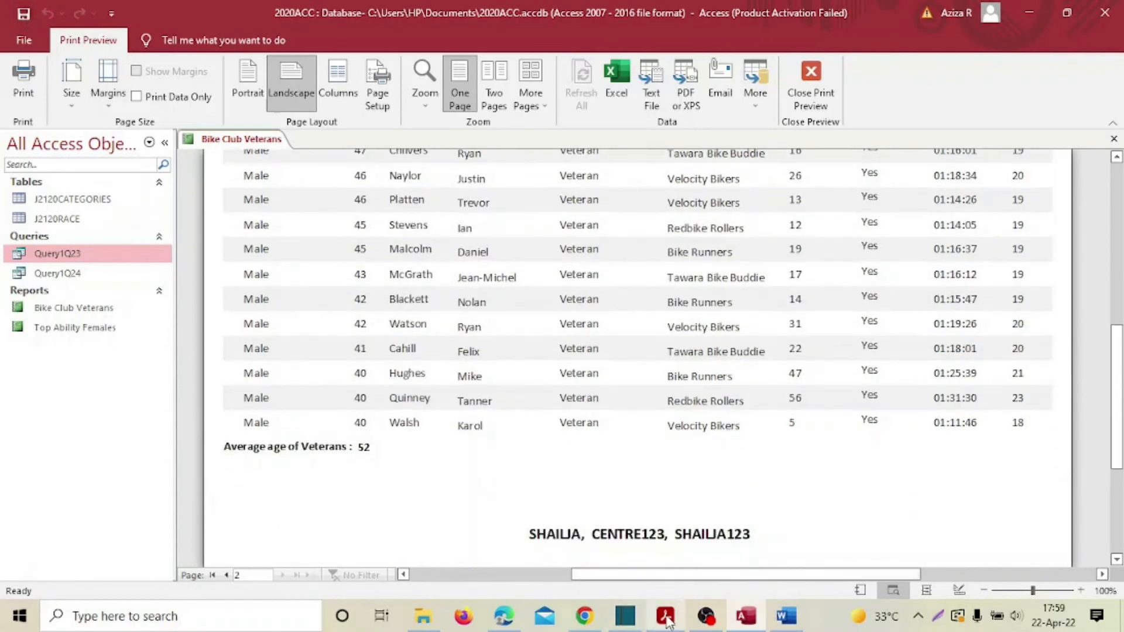
# In the Acrobat question paper, highlight the text from "Save and print your report" through EVIDENCE 7, and read question 25
pyautogui.click(665, 615)
pyautogui.scroll(-1, 534, 429)
pyautogui.scroll(-4, 534, 429)
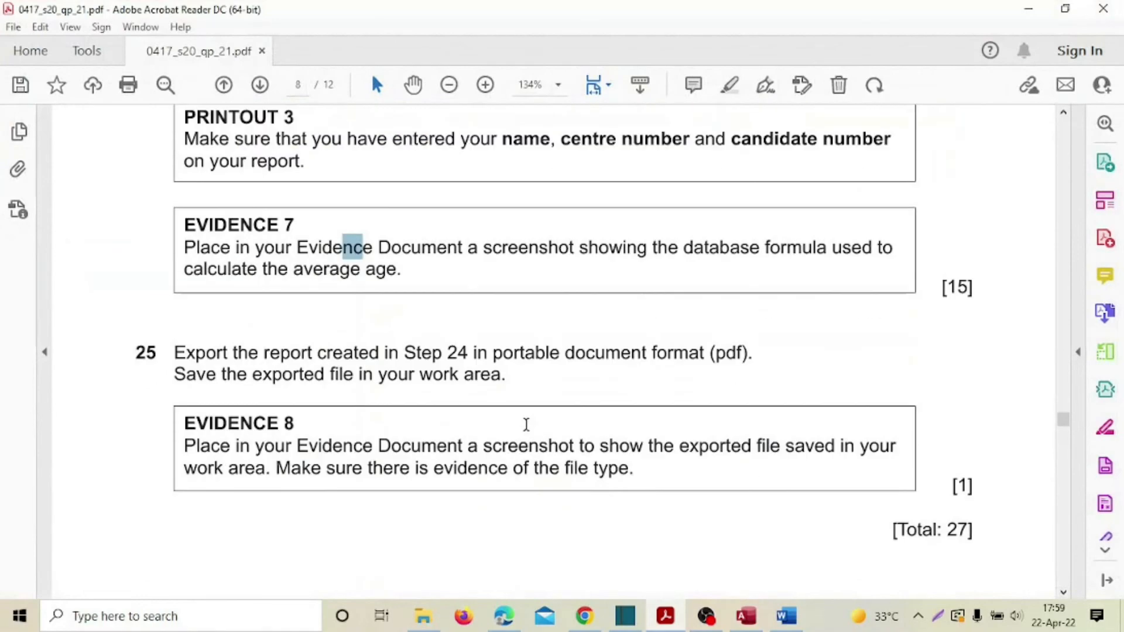
pyautogui.scroll(3, 527, 427)
pyautogui.moveTo(166, 172); pyautogui.dragTo(398, 387)
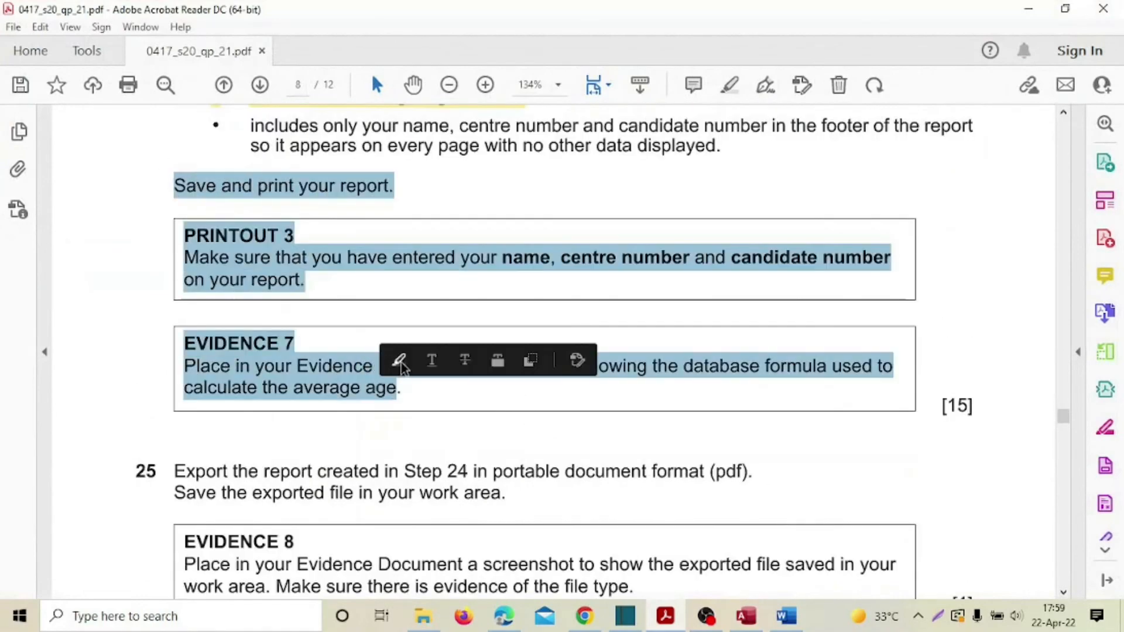
pyautogui.click(398, 360)
pyautogui.scroll(-4, 577, 467)
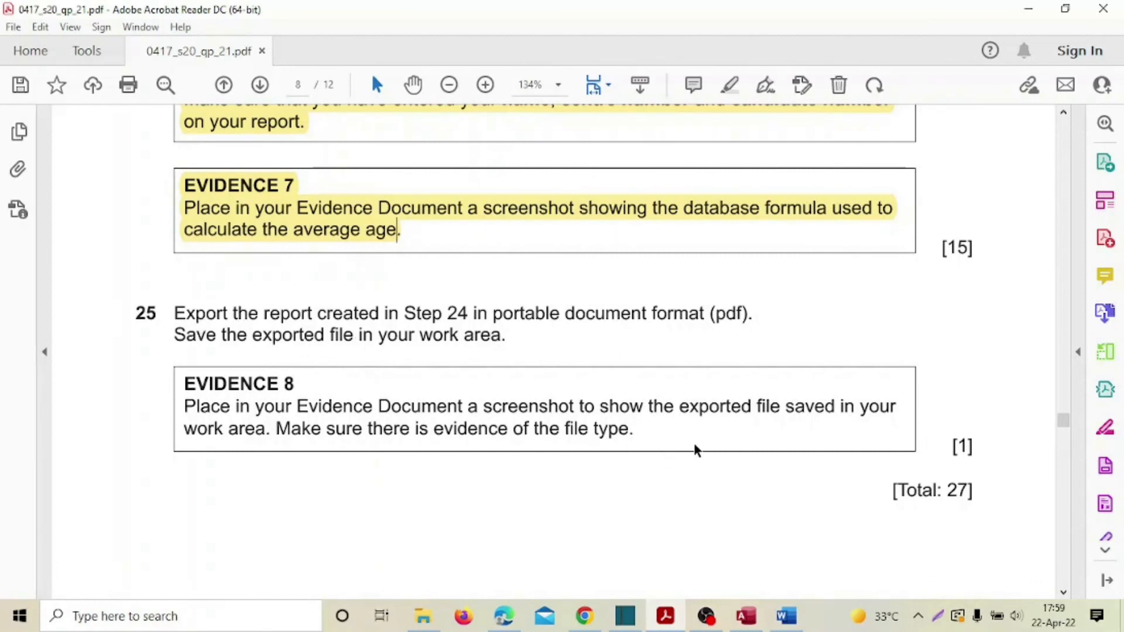
# Back in Access, close the report preview and export the Bike Club Veterans report as a minimum-size PDF to the PAPER 21 folder, without saving export steps
pyautogui.click(745, 616)
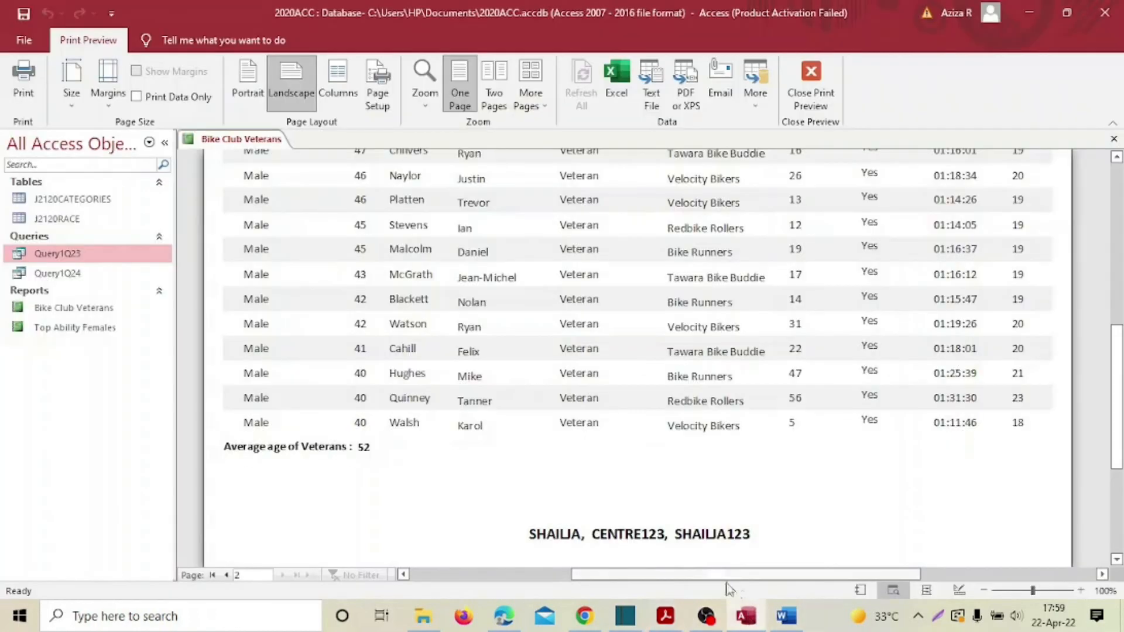
pyautogui.click(1114, 139)
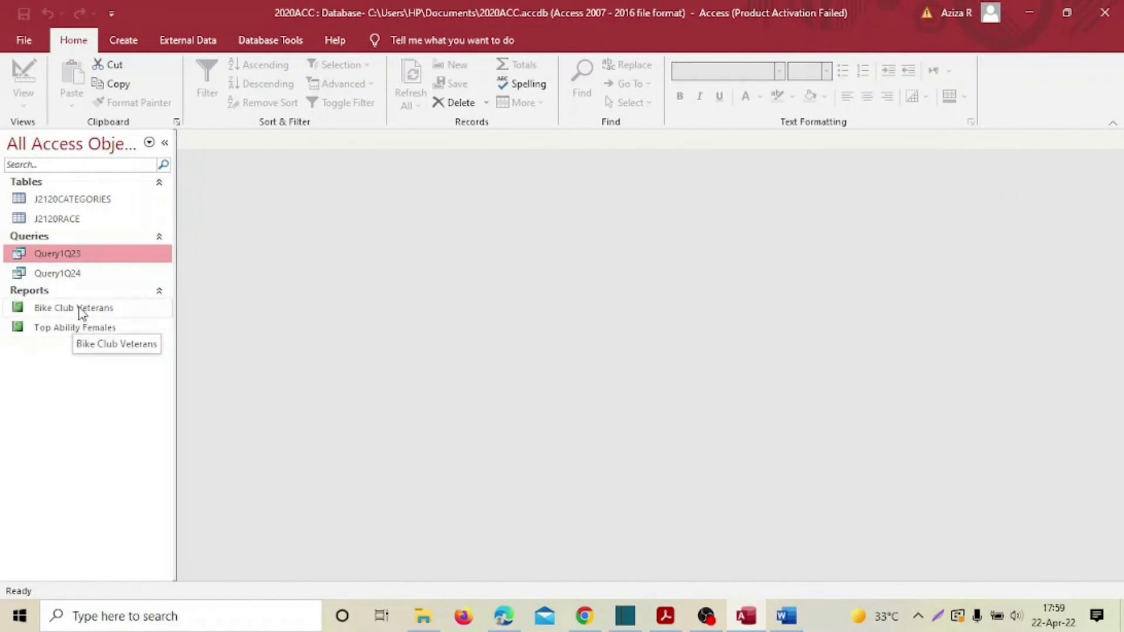
pyautogui.click(85, 309)
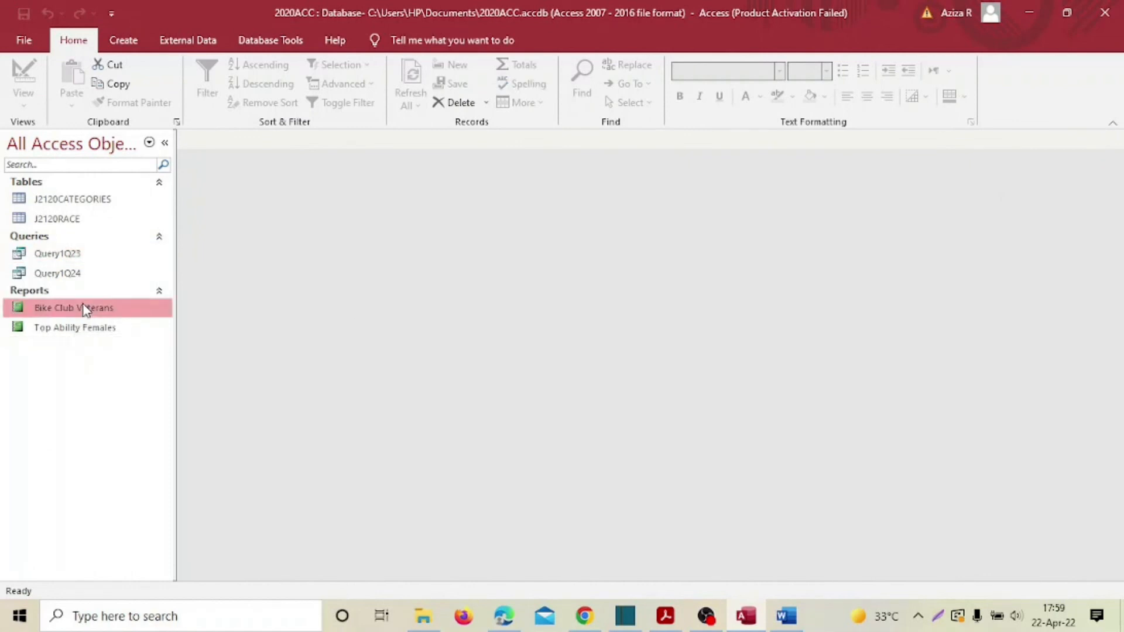
pyautogui.rightClick(86, 309)
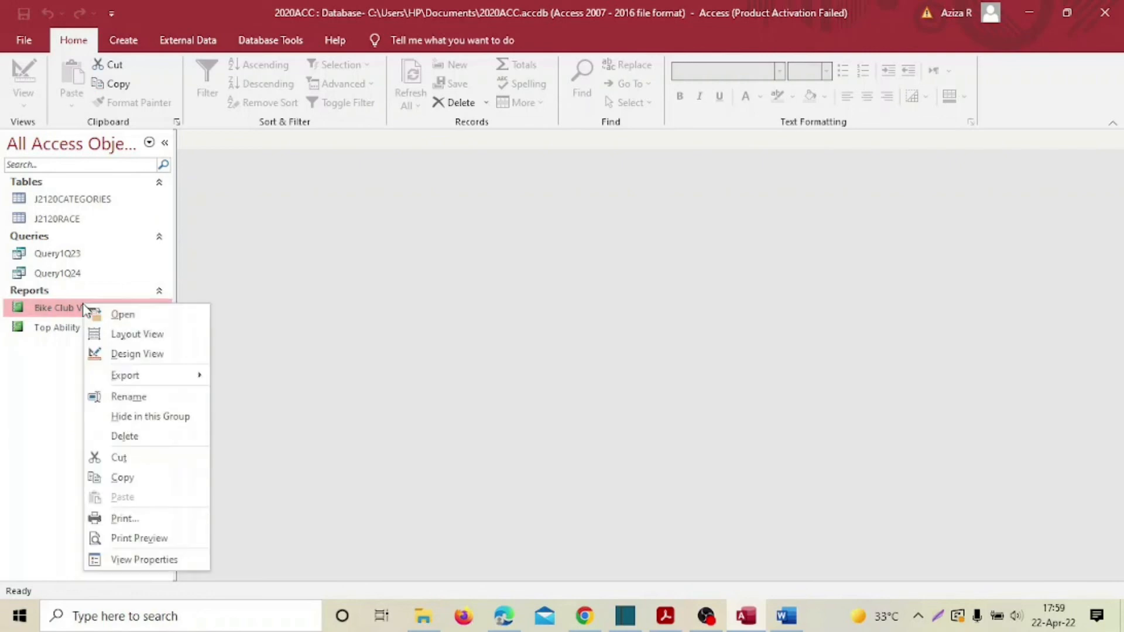
pyautogui.moveTo(164, 376)
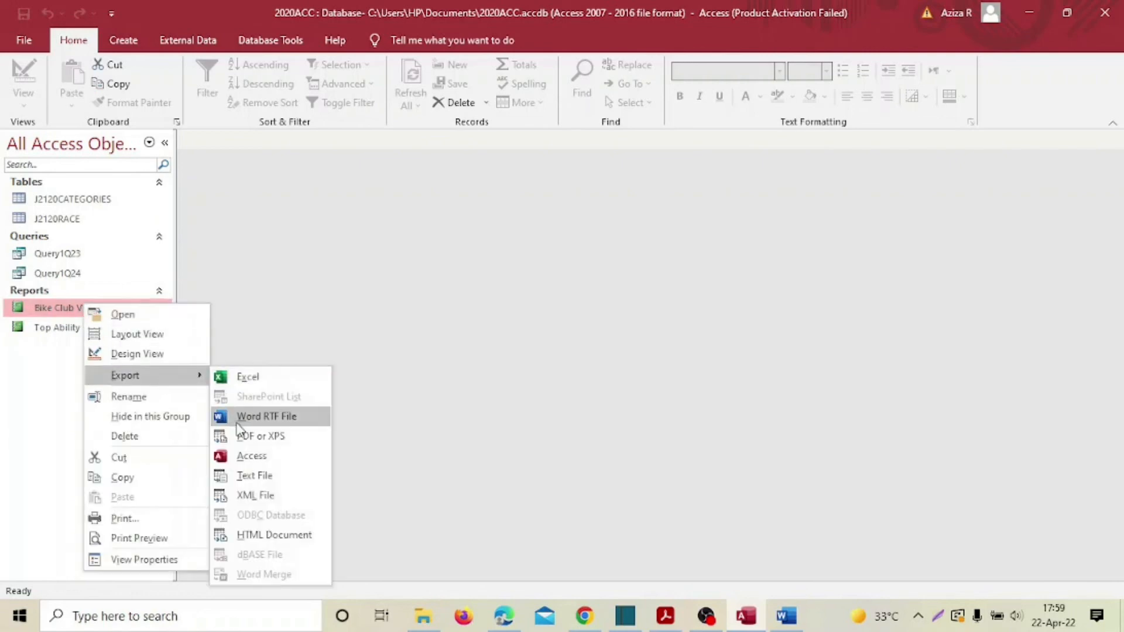
pyautogui.click(253, 437)
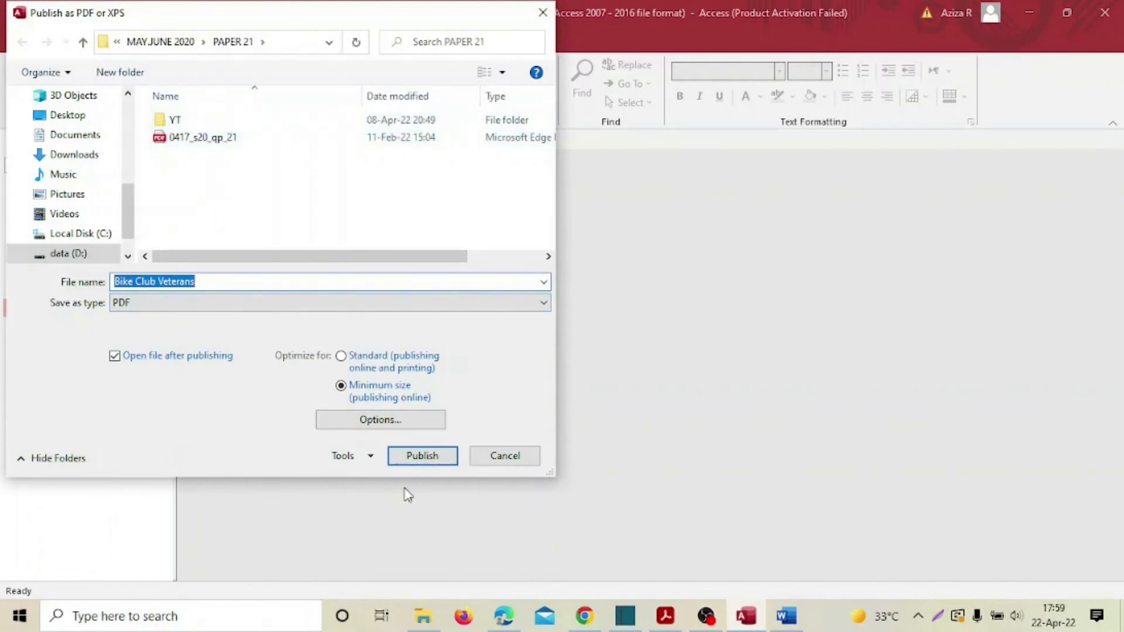
pyautogui.click(419, 461)
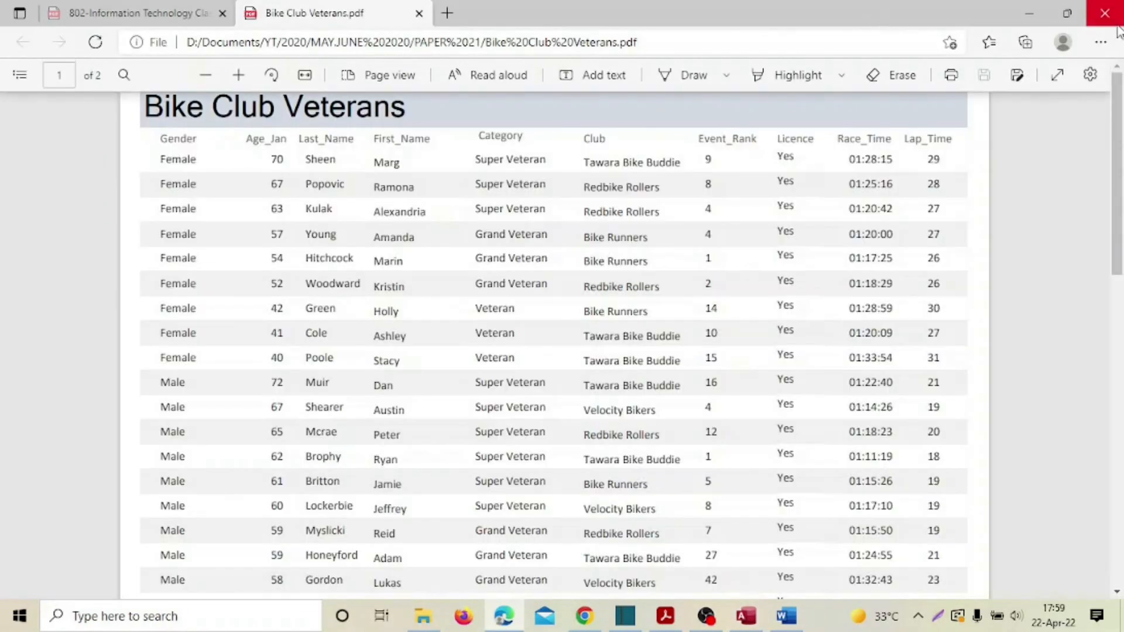
pyautogui.click(1117, 22)
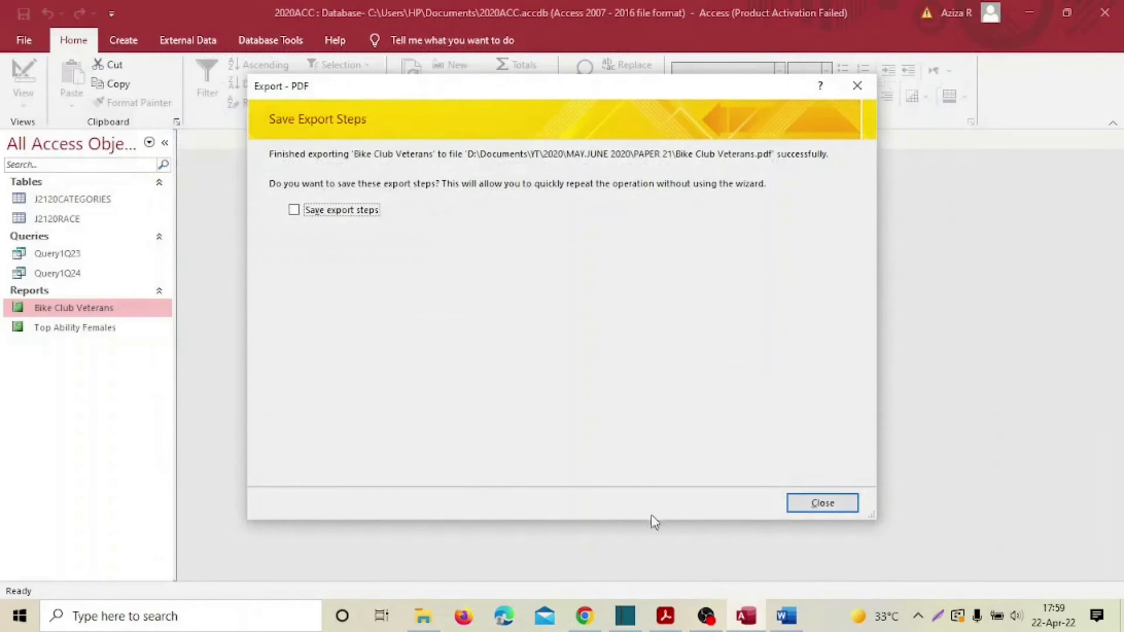
pyautogui.click(853, 504)
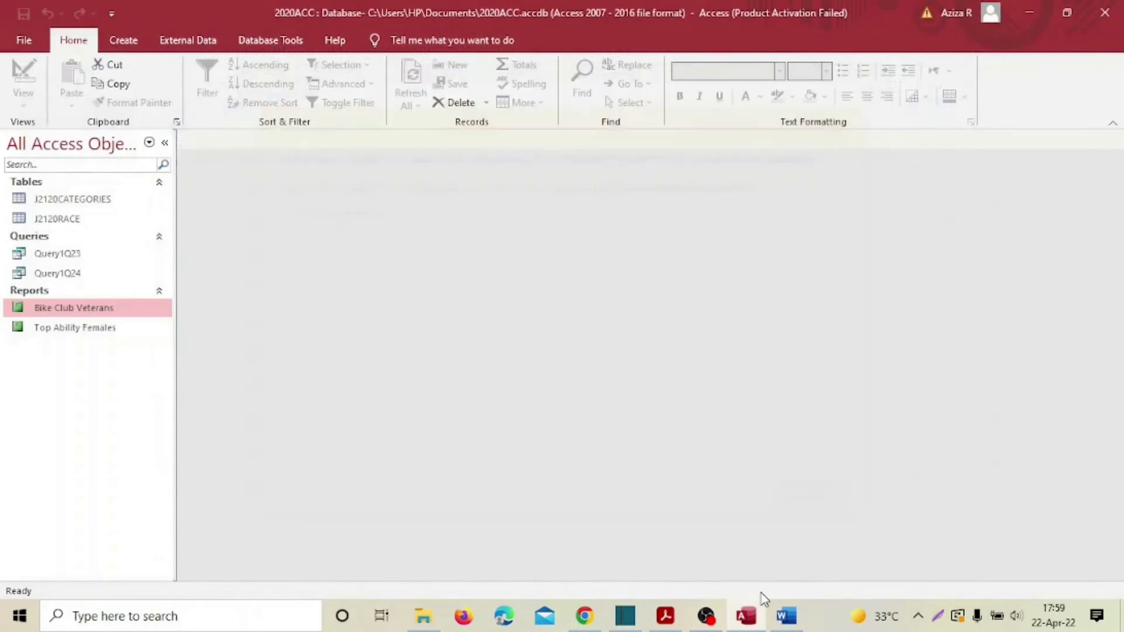
# Capture the PAPER 21 folder listing in File Explorer, box the Bike Club Veterans PDF in red, and copy the screenshot
pyautogui.click(423, 614)
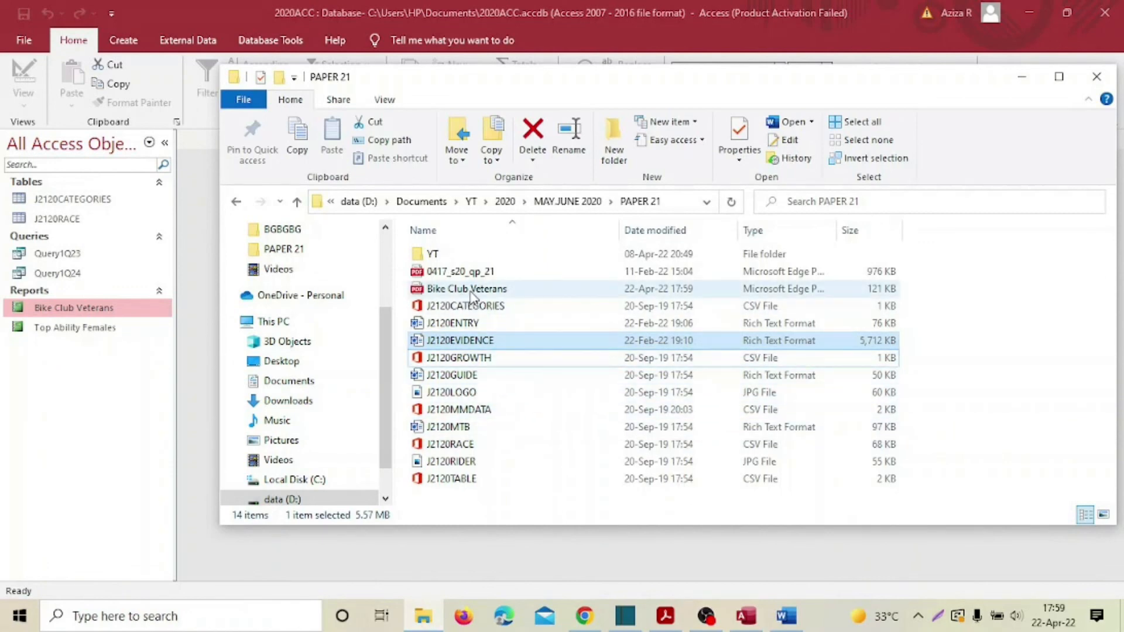
pyautogui.click(1057, 61)
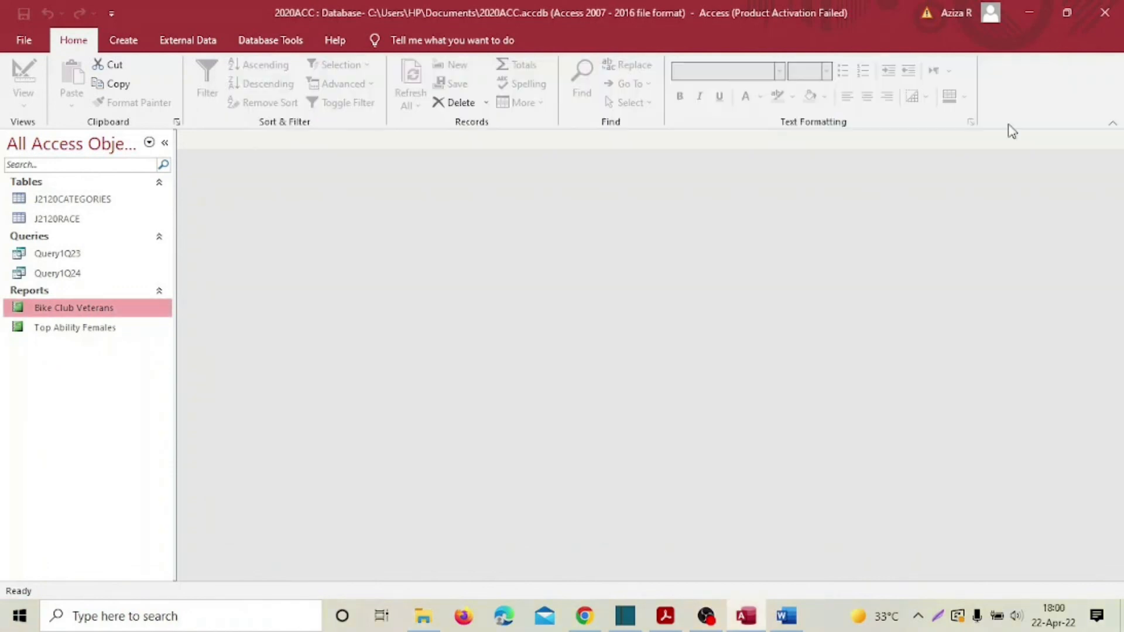
pyautogui.click(420, 624)
pyautogui.moveTo(576, 83); pyautogui.dragTo(412, 90)
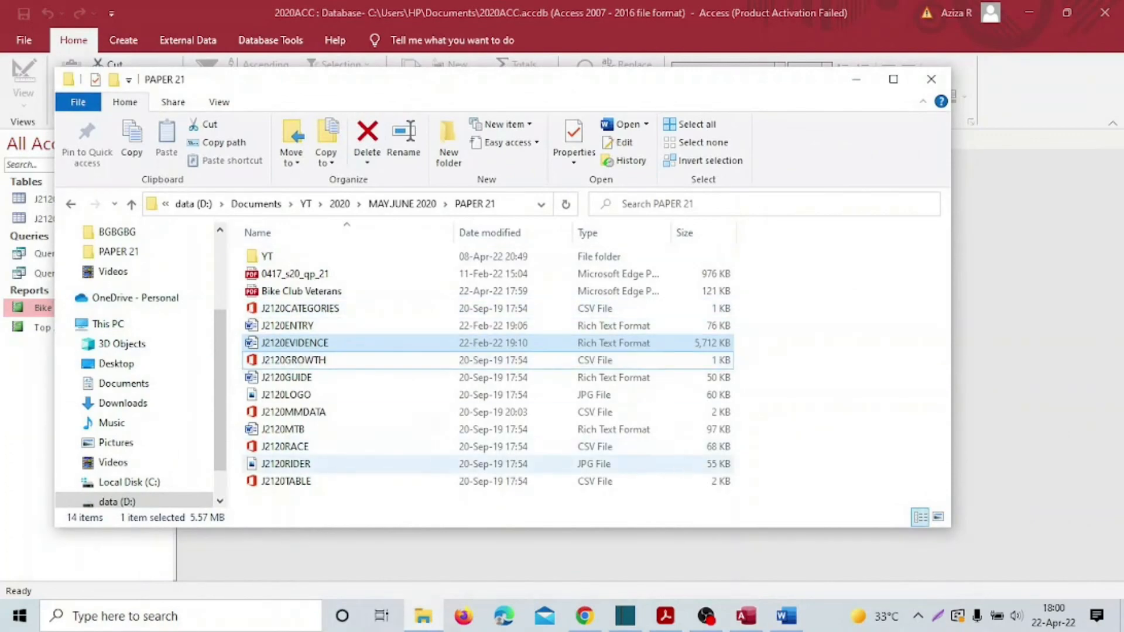
pyautogui.press('Print')
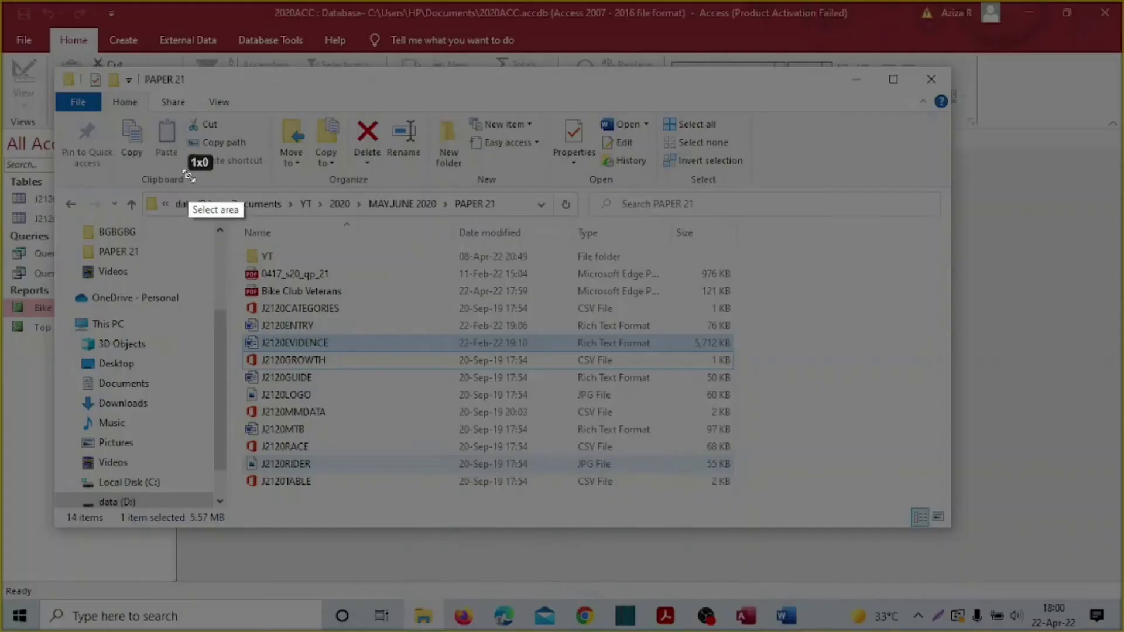
pyautogui.moveTo(189, 175); pyautogui.dragTo(804, 438)
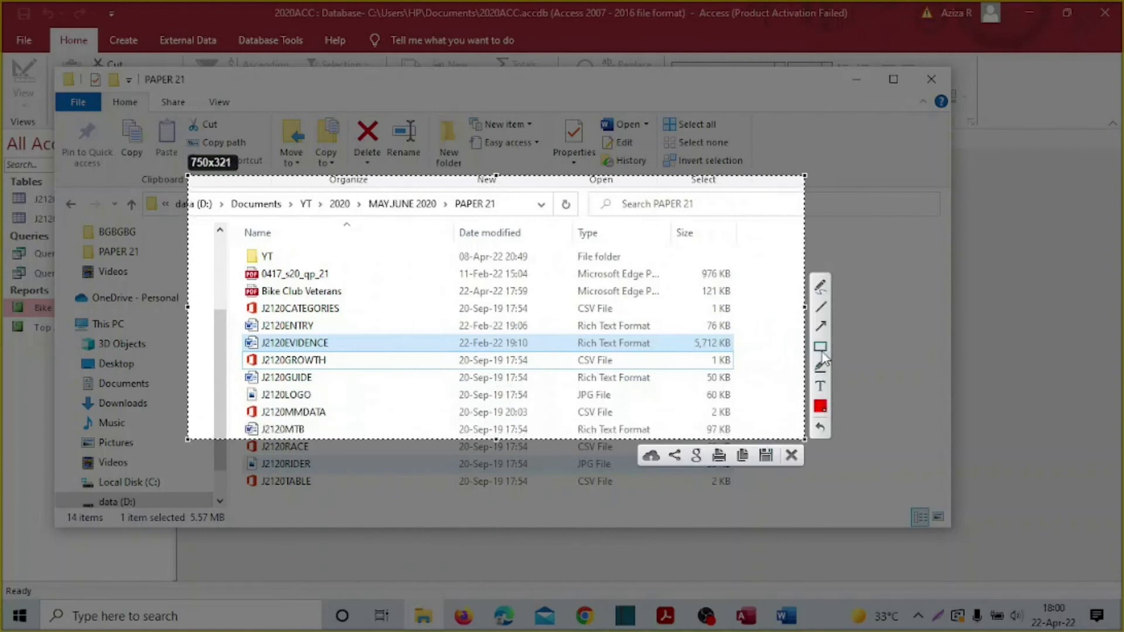
pyautogui.moveTo(235, 282)
pyautogui.mouseDown()
pyautogui.moveTo(285, 329)
pyautogui.moveTo(766, 310)
pyautogui.mouseUp()
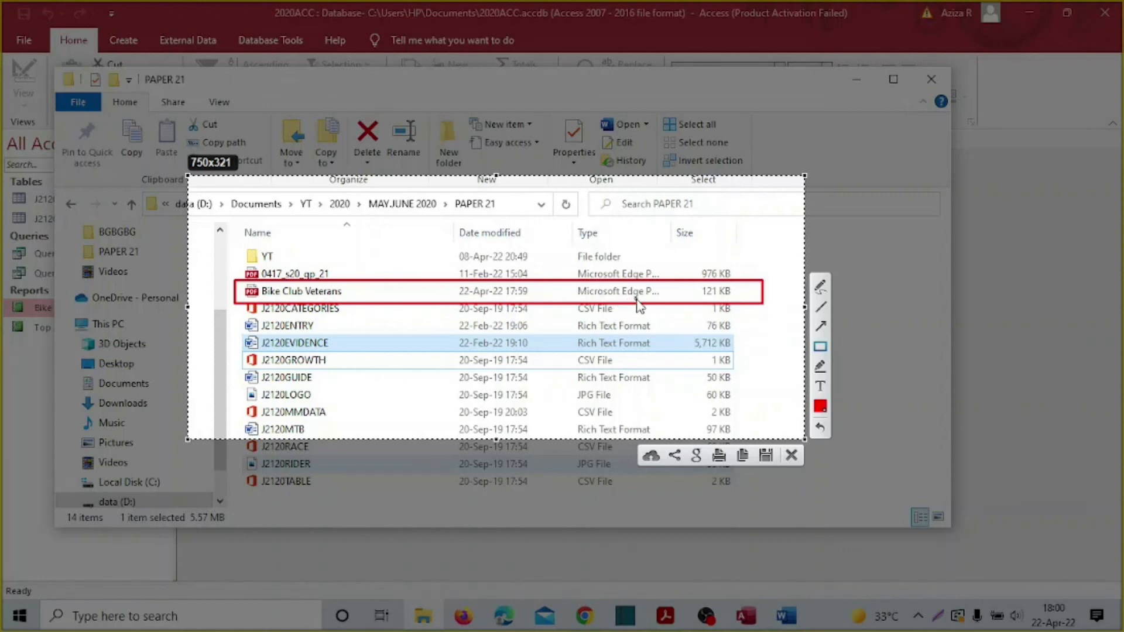
pyautogui.click(743, 457)
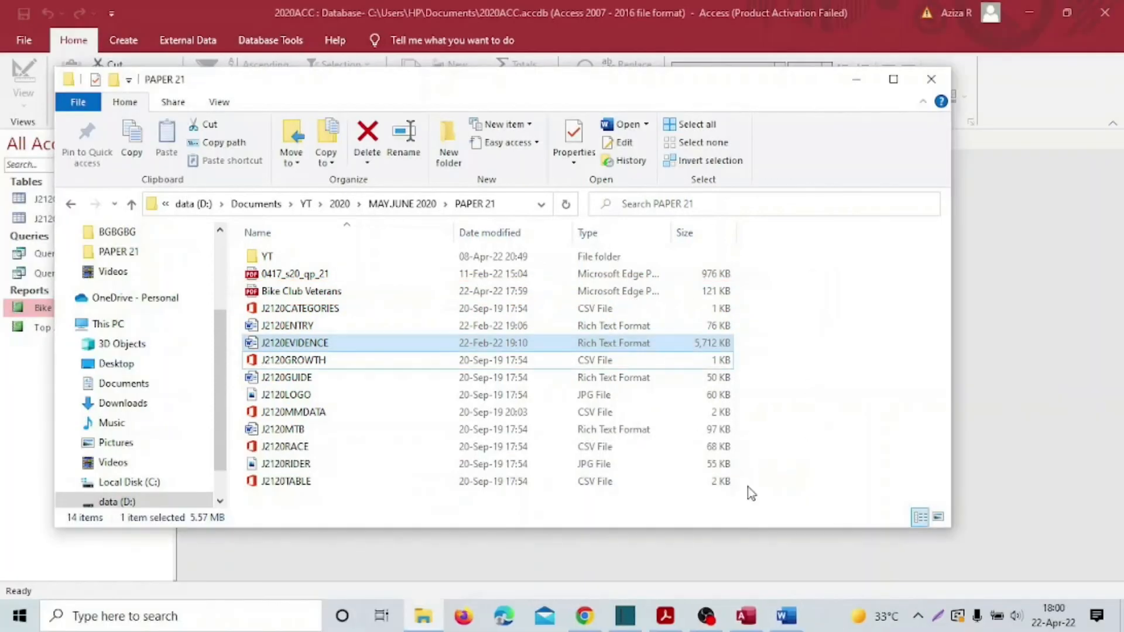
# Switch to the J2120EVIDENCE document in Word and paste the folder screenshot under Step 25 - EVIDENCE 8, checking its placement
pyautogui.click(774, 621)
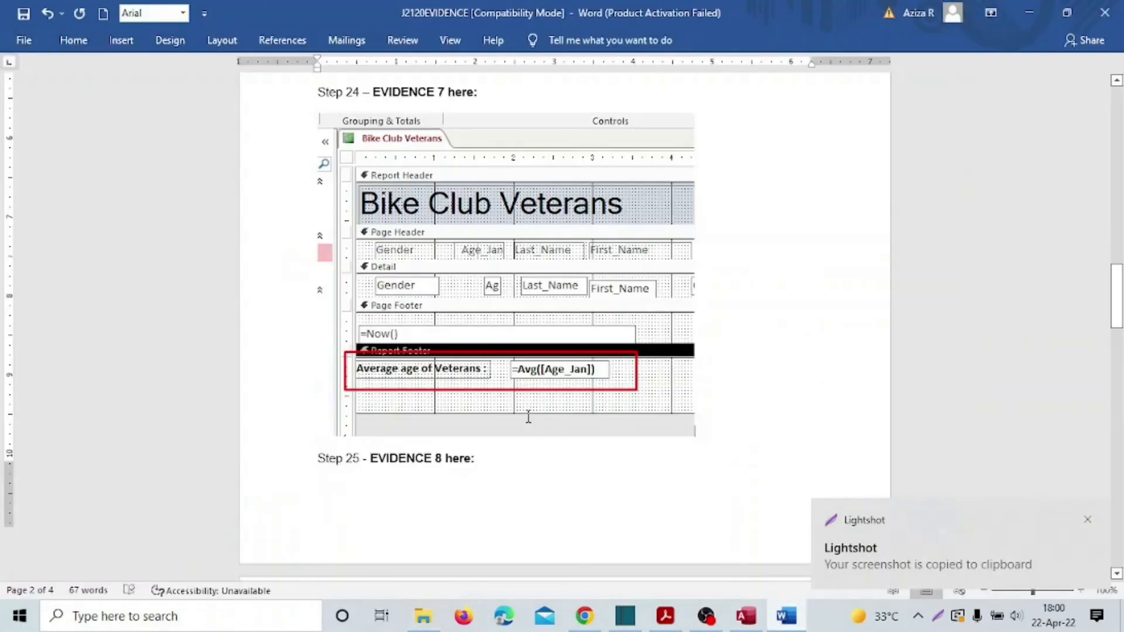
pyautogui.scroll(-3, 377, 381)
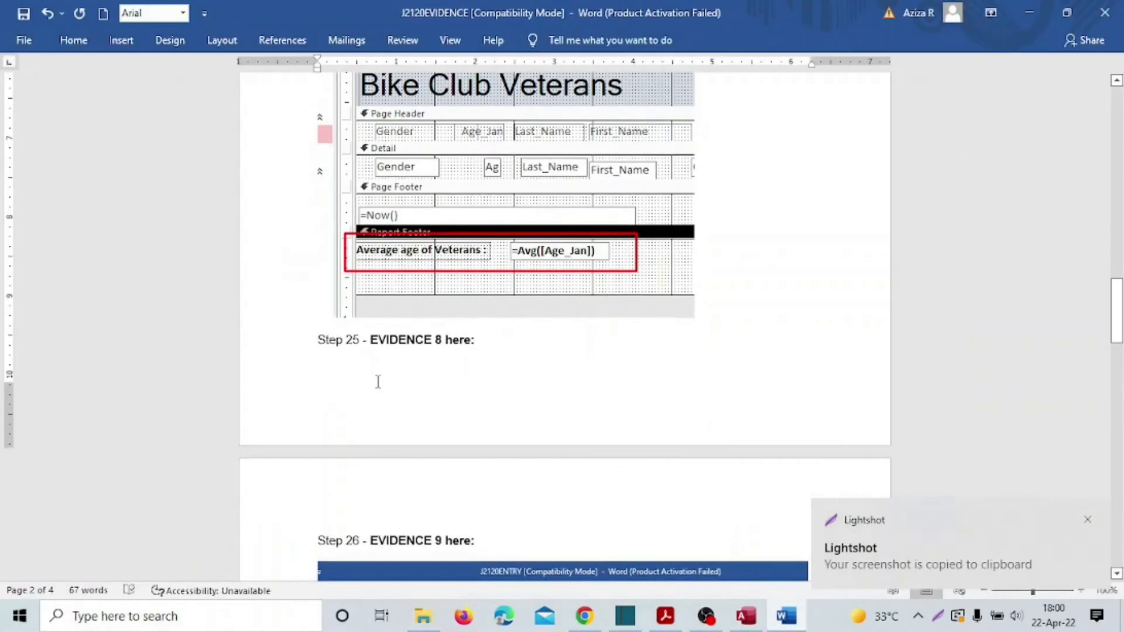
pyautogui.click(334, 362)
pyautogui.hotkey('ctrl', 'v')
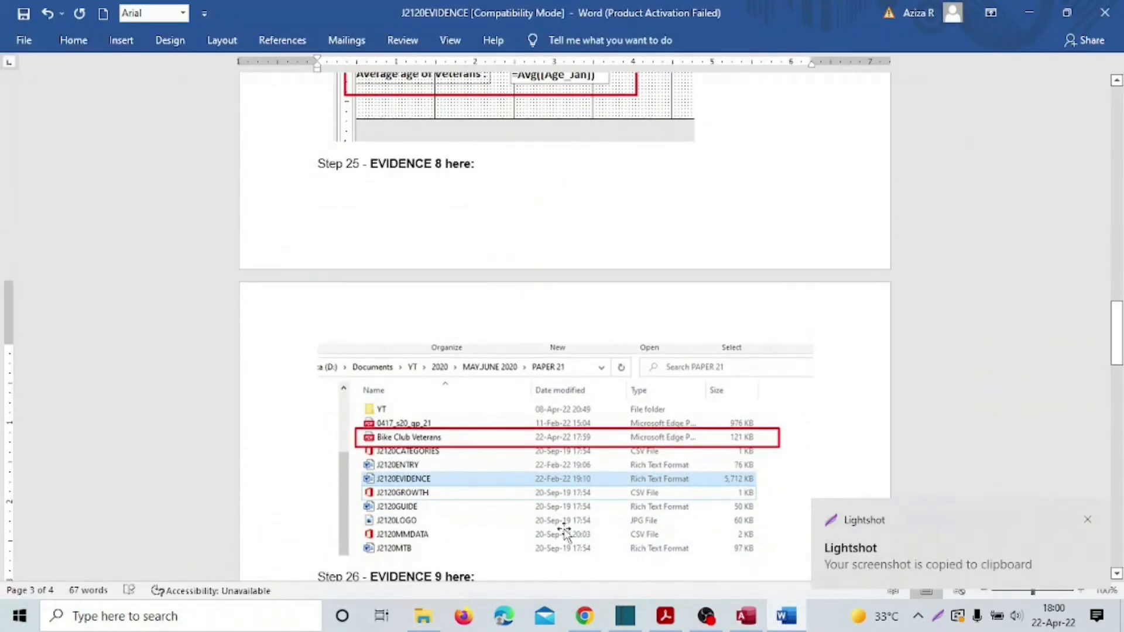
pyautogui.scroll(-3, 457, 417)
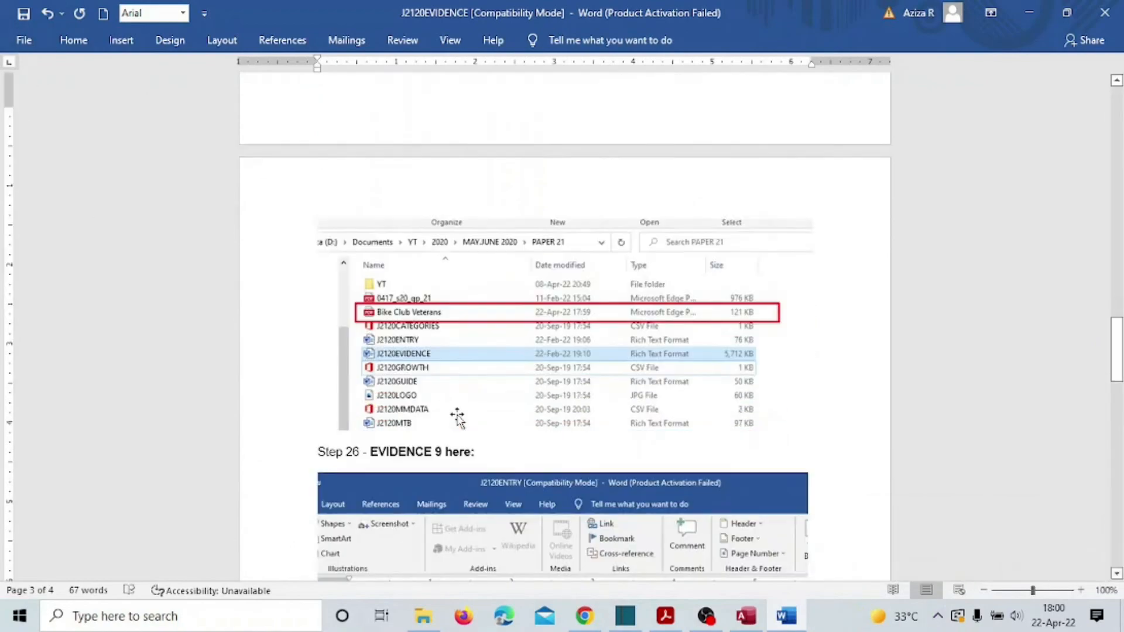
pyautogui.scroll(-3, 457, 417)
pyautogui.scroll(10, 457, 417)
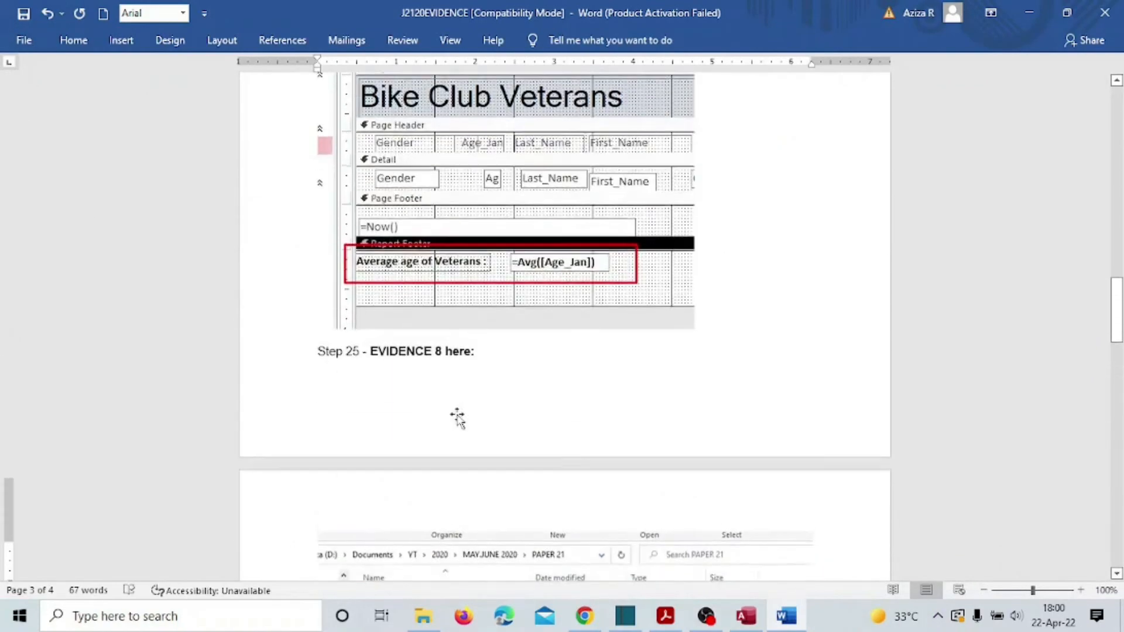
pyautogui.scroll(15, 457, 417)
pyautogui.scroll(-20, 457, 416)
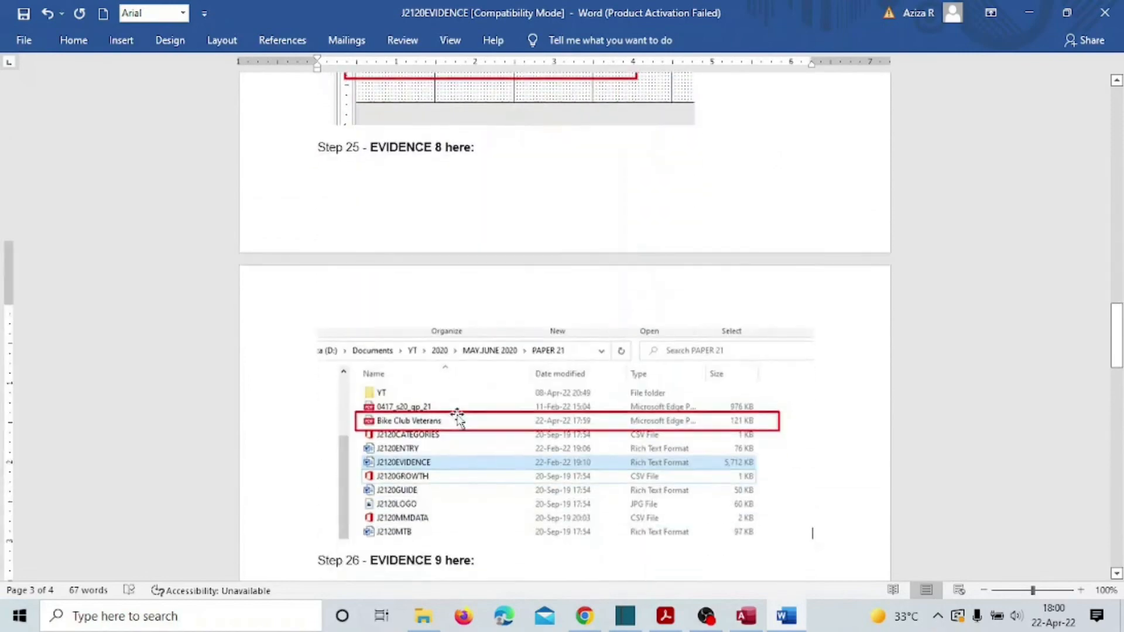
# In the Acrobat question paper, highlight question 25 from "Export the report" through "work area." in EVIDENCE 8
pyautogui.click(665, 615)
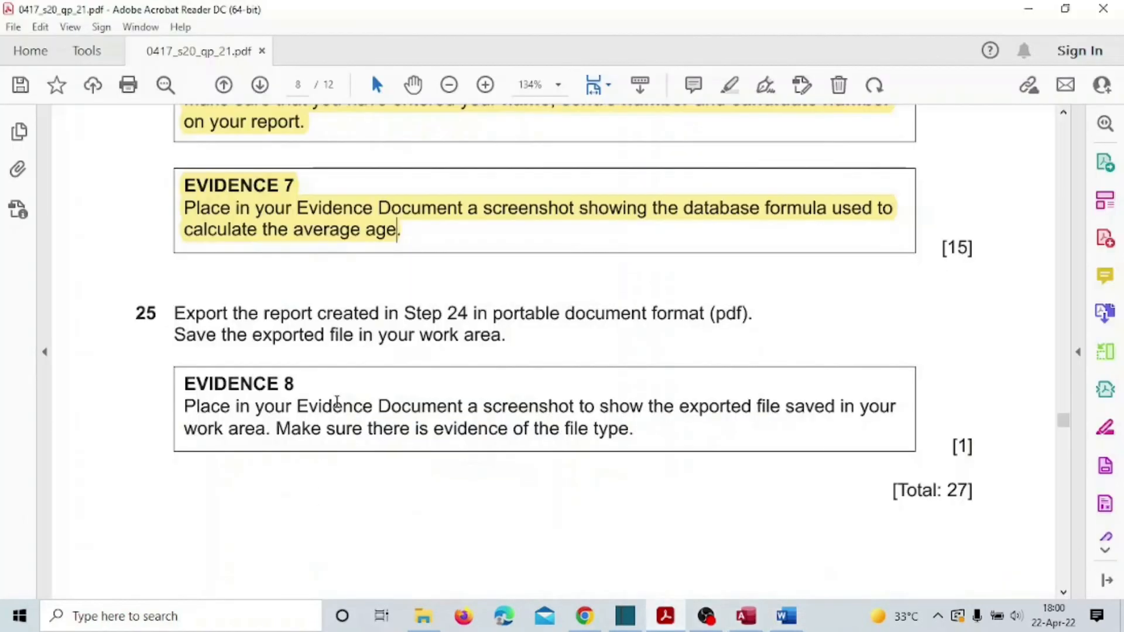
pyautogui.moveTo(175, 314); pyautogui.dragTo(271, 429)
pyautogui.click(291, 403)
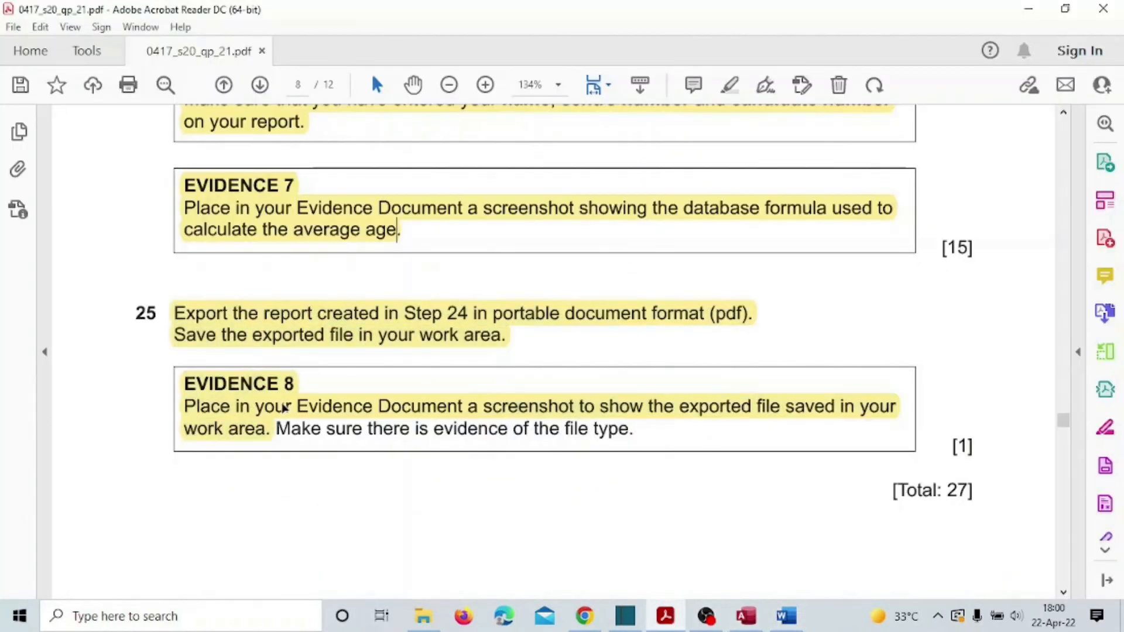
pyautogui.scroll(-4, 286, 409)
pyautogui.scroll(7, 283, 404)
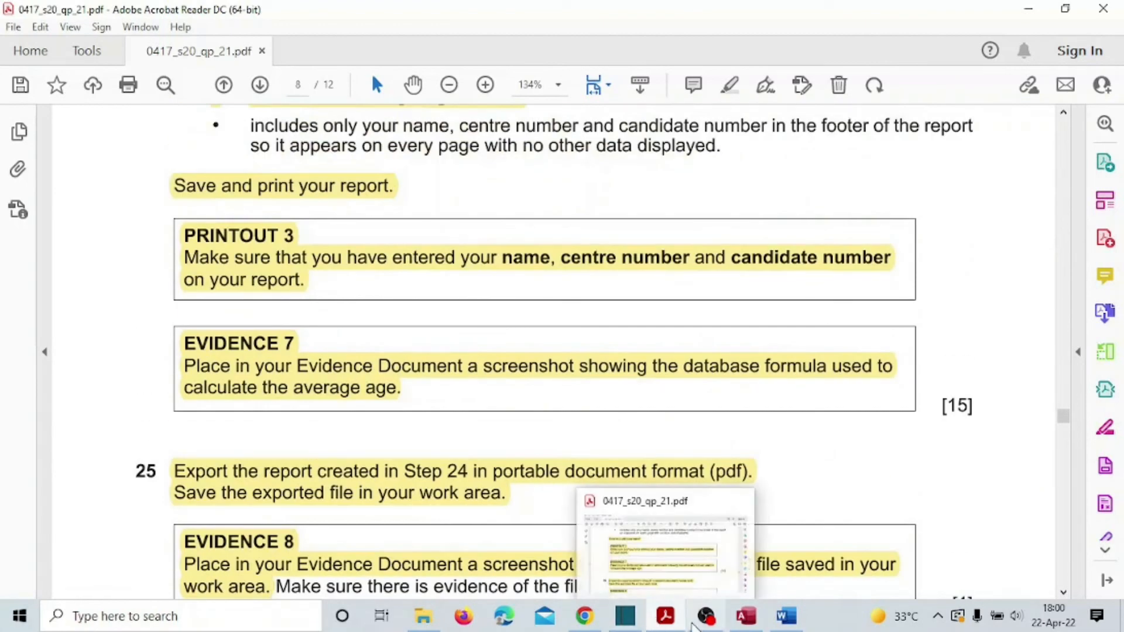
# Back in Word, zoom the evidence document out to 60% and examine the evidence screenshots across its pages
pyautogui.click(785, 618)
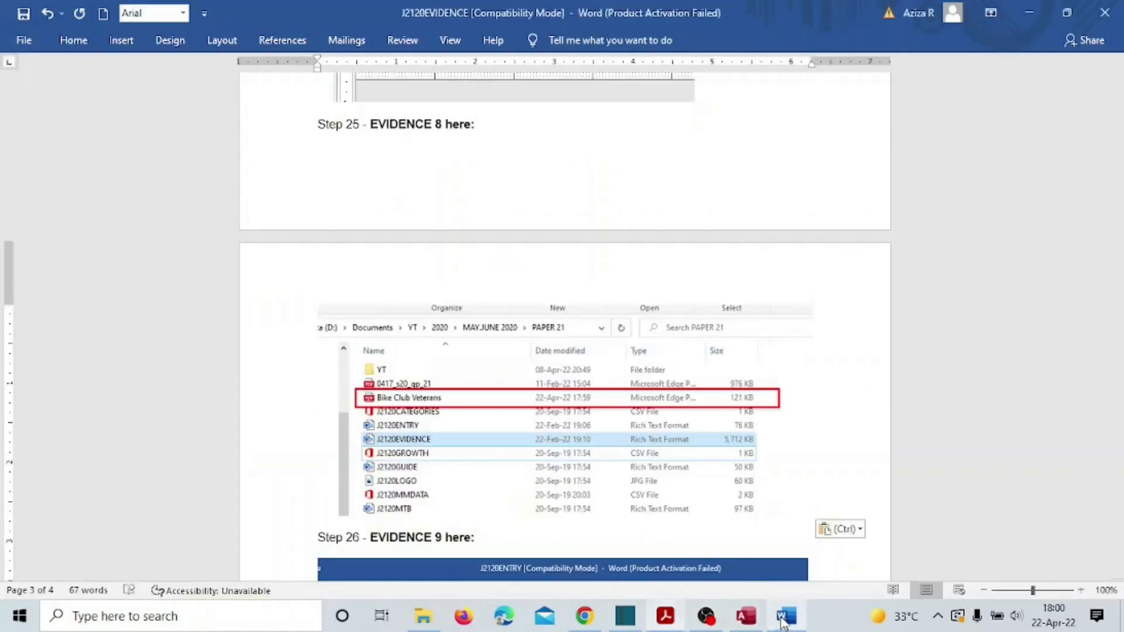
pyautogui.scroll(15, 783, 478)
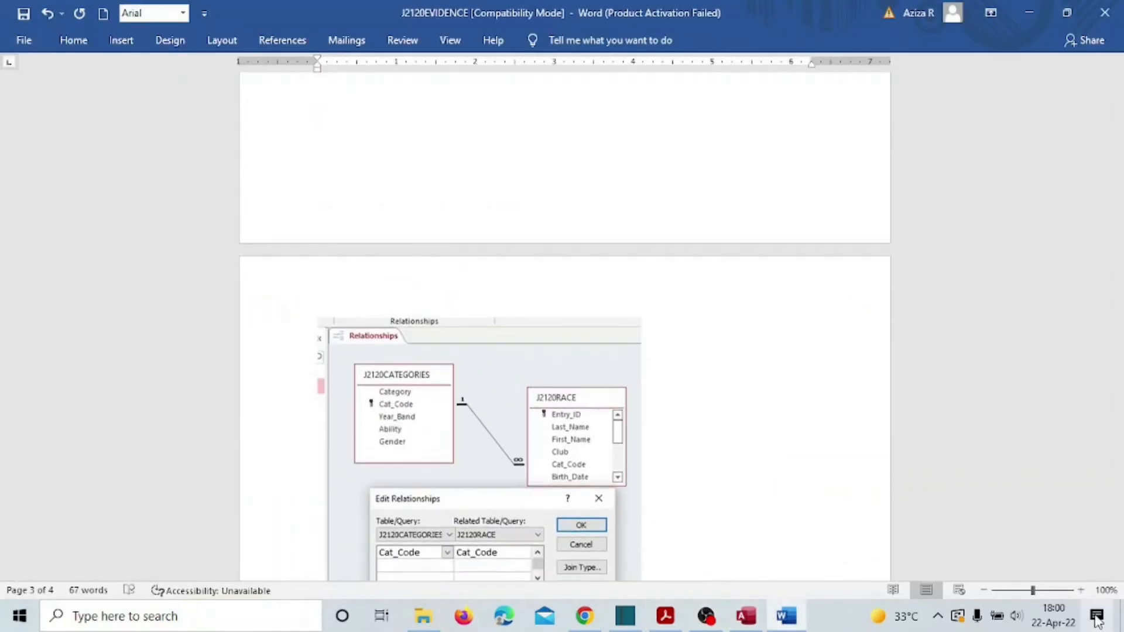
pyautogui.click(983, 589)
pyautogui.click(983, 589)
pyautogui.click(983, 590)
pyautogui.click(983, 590)
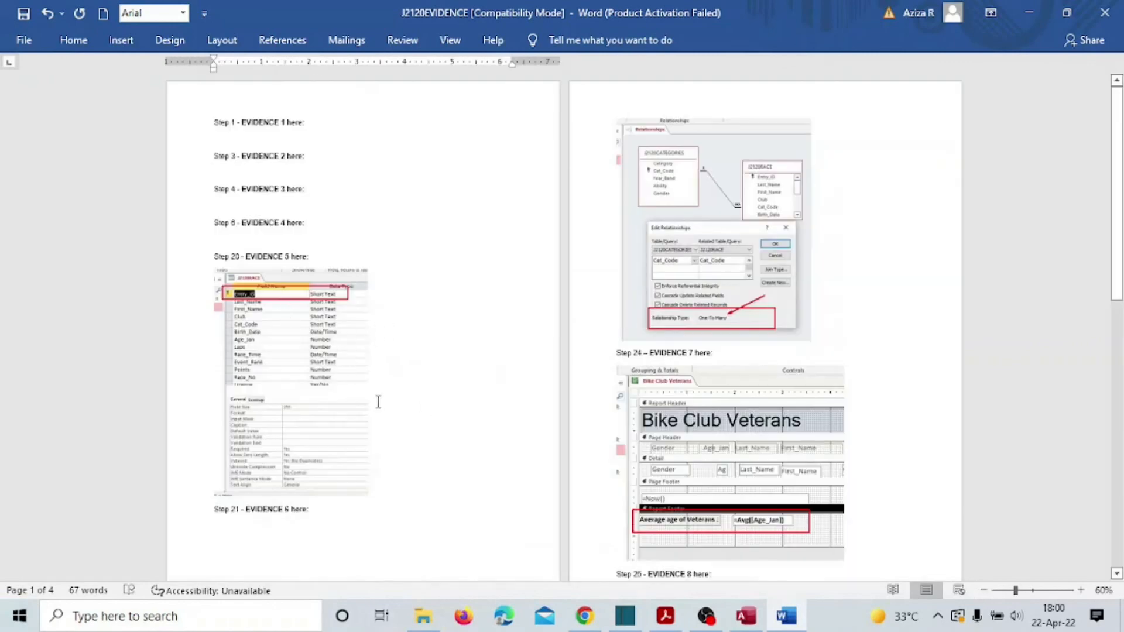
pyautogui.scroll(-5, 776, 292)
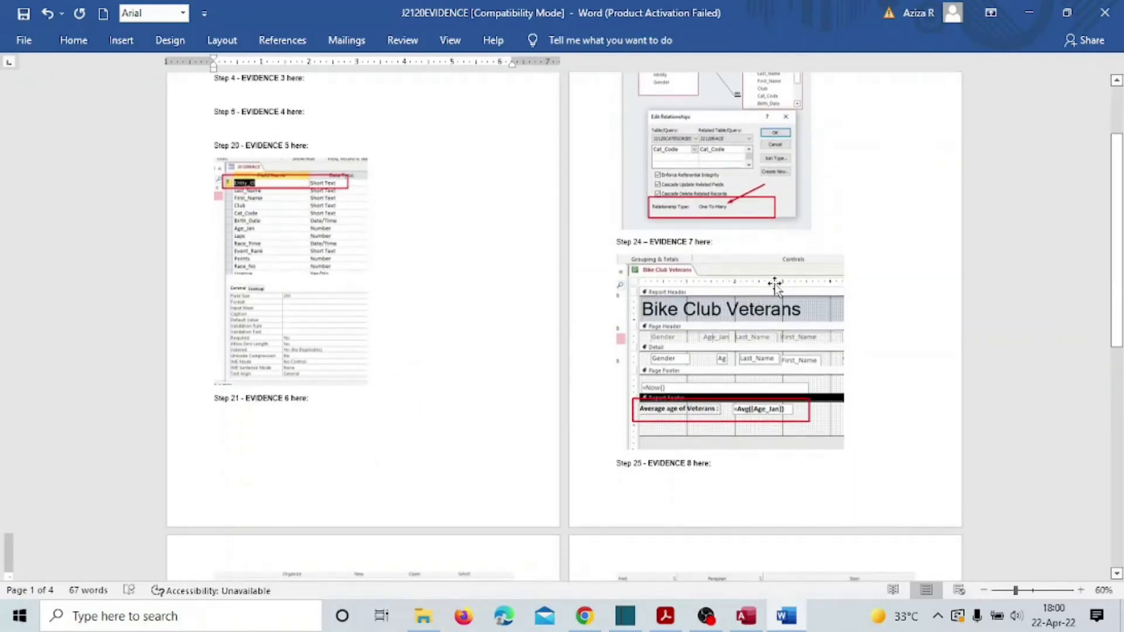
pyautogui.scroll(-5, 783, 351)
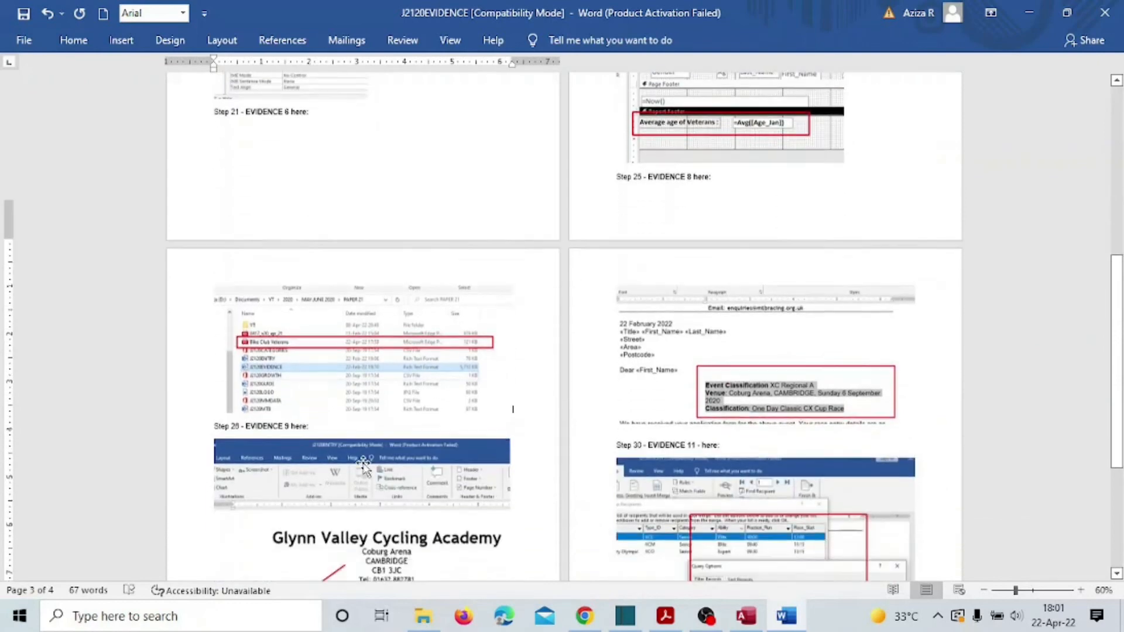
# Select the PAPER 21 folder screenshot that belongs to Step 25 - EVIDENCE 8
pyautogui.click(309, 278)
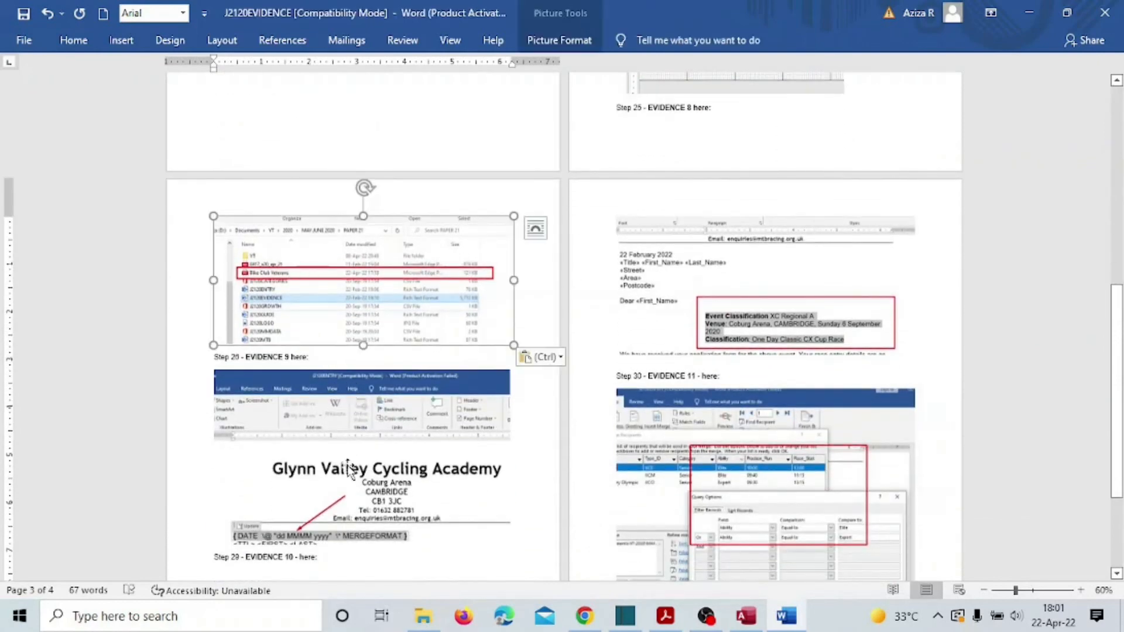
pyautogui.scroll(4, 477, 462)
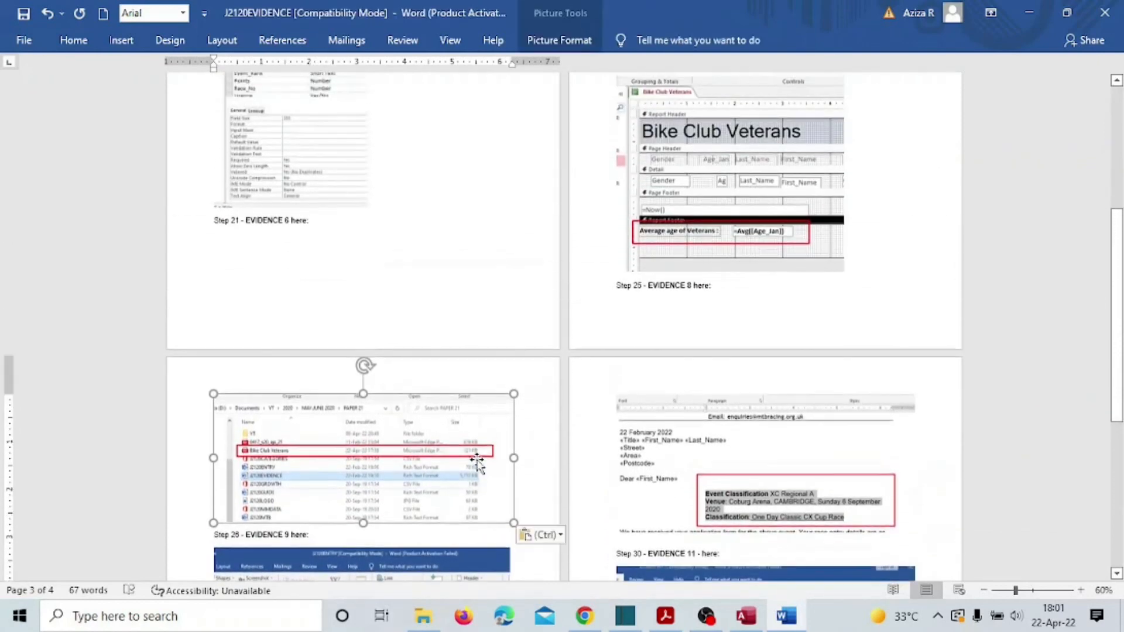